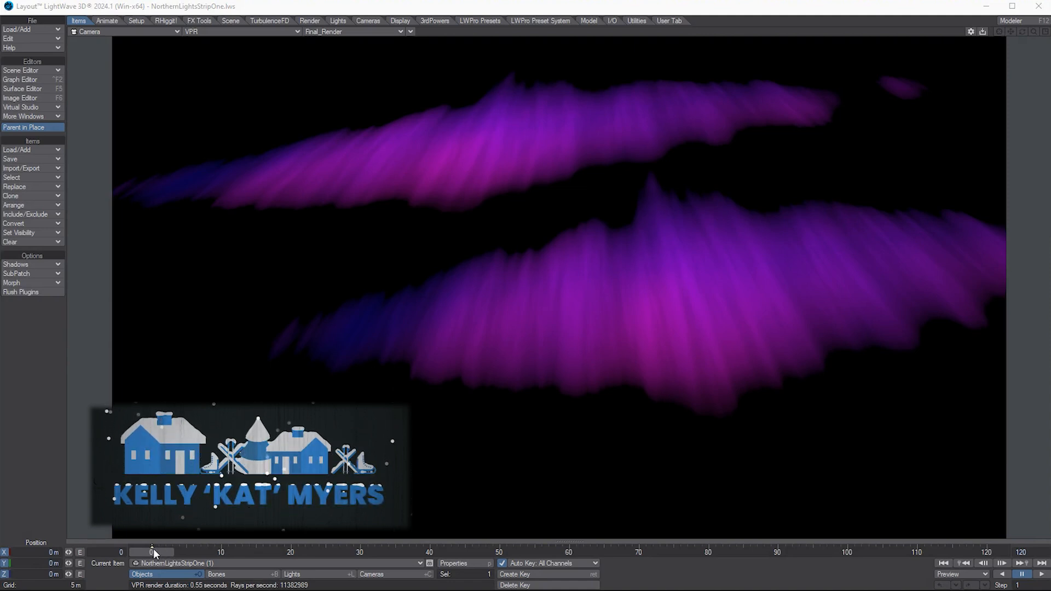
Step: Scrub the aurora animation to the end and back, then open the File menu
{"action": "left_click_drag", "start_coordinate": [153, 550], "coordinate": [722, 550]}
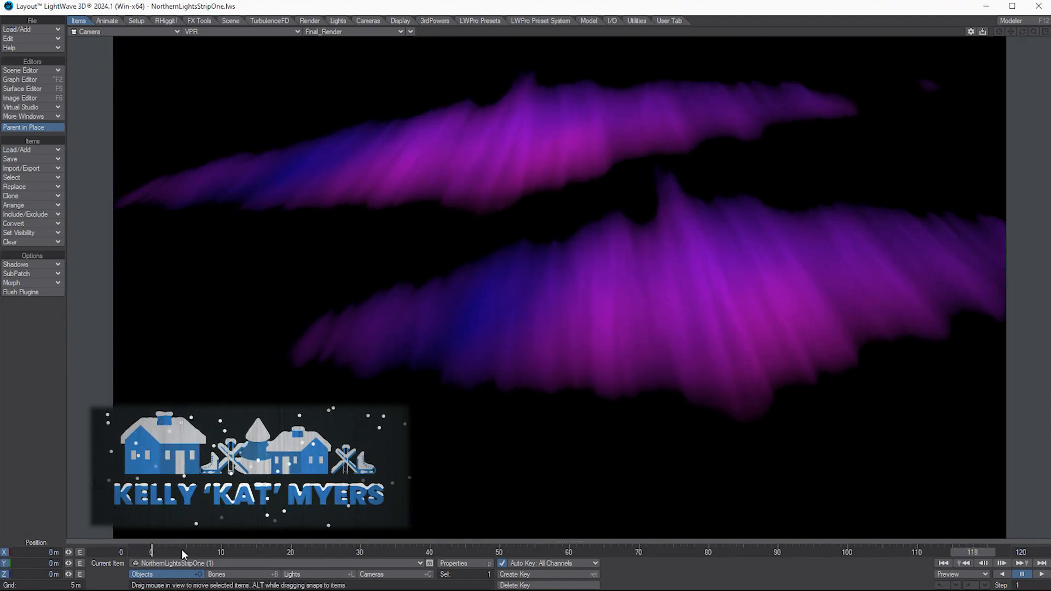
{"action": "left_click_drag", "start_coordinate": [182, 549], "coordinate": [153, 549]}
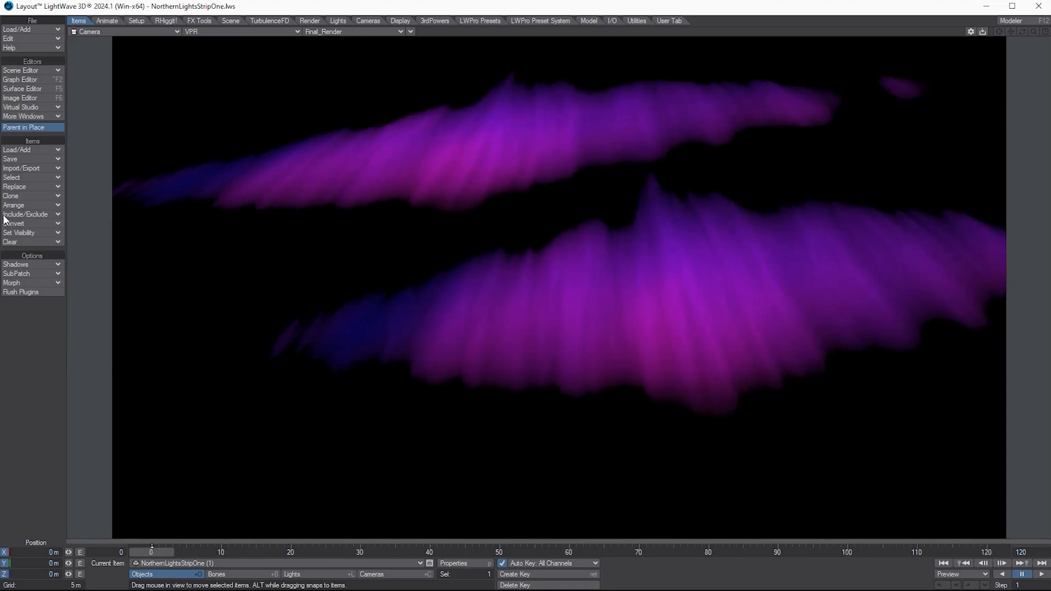
{"action": "left_click", "coordinate": [42, 28]}
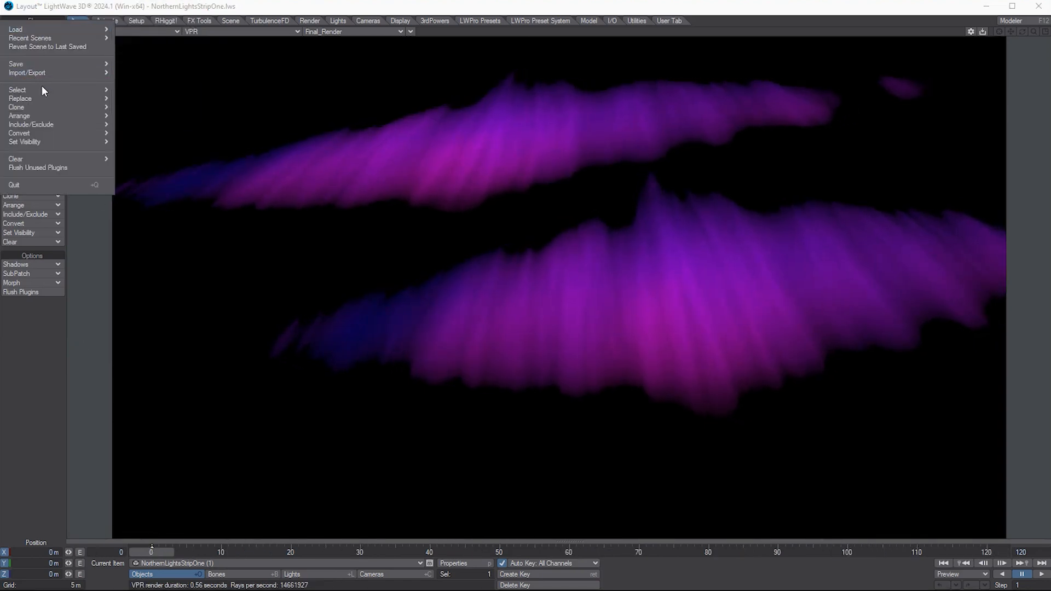
Step: Clear the scene, then start a numeric Box in Modeler with depth 0
{"action": "mouse_move", "coordinate": [53, 158]}
{"action": "left_click", "coordinate": [162, 160]}
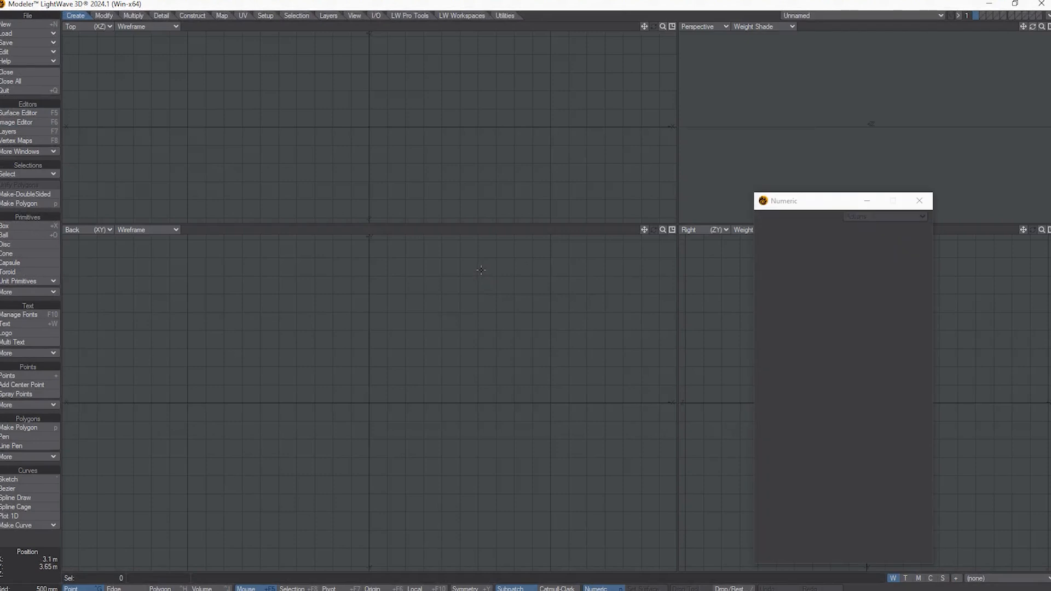
{"action": "left_click", "coordinate": [42, 226]}
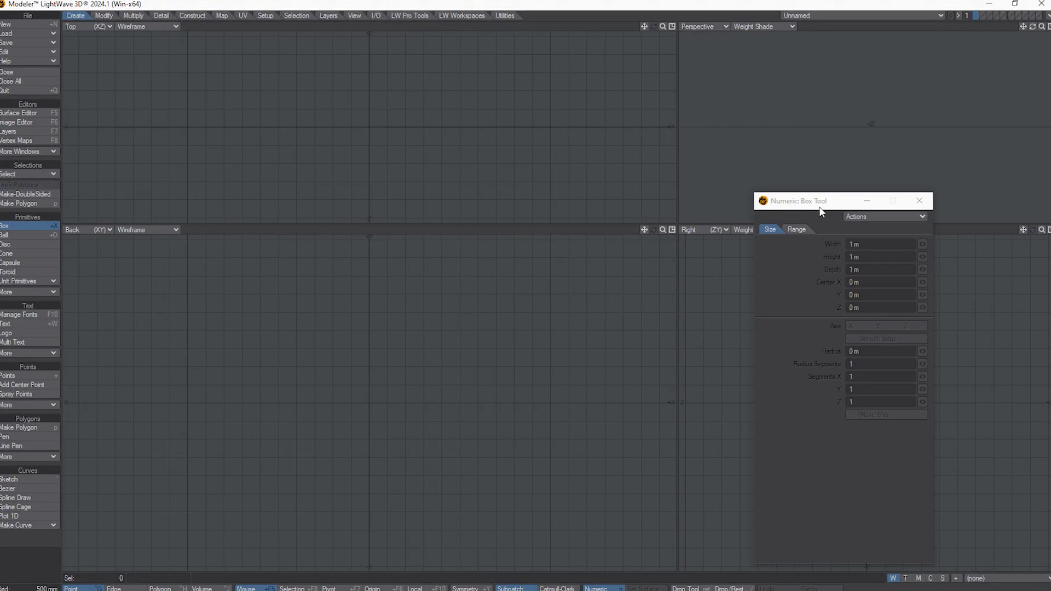
{"action": "key", "text": "n"}
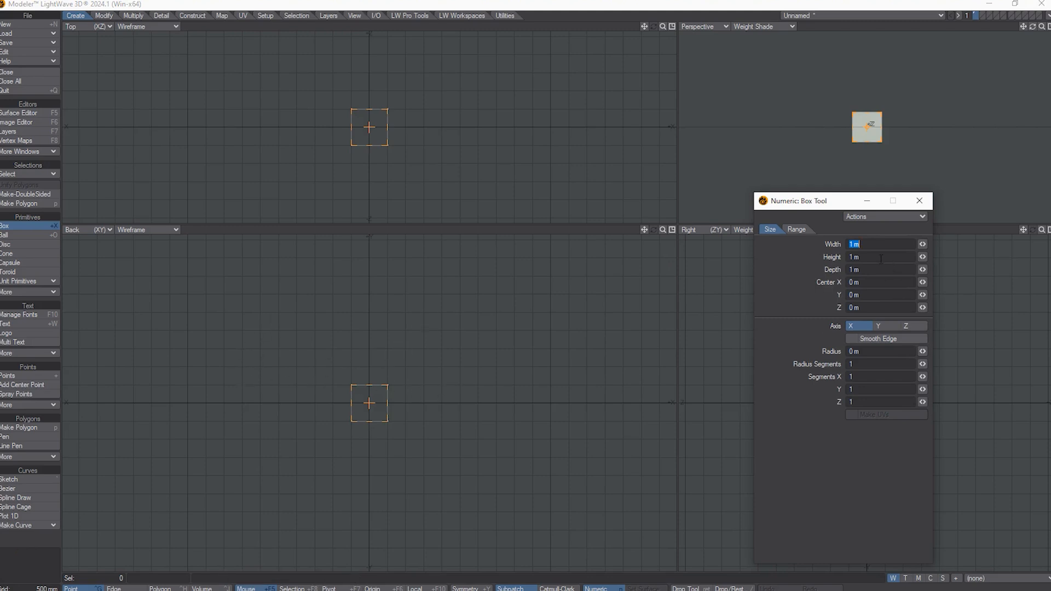
{"action": "left_click", "coordinate": [1034, 41]}
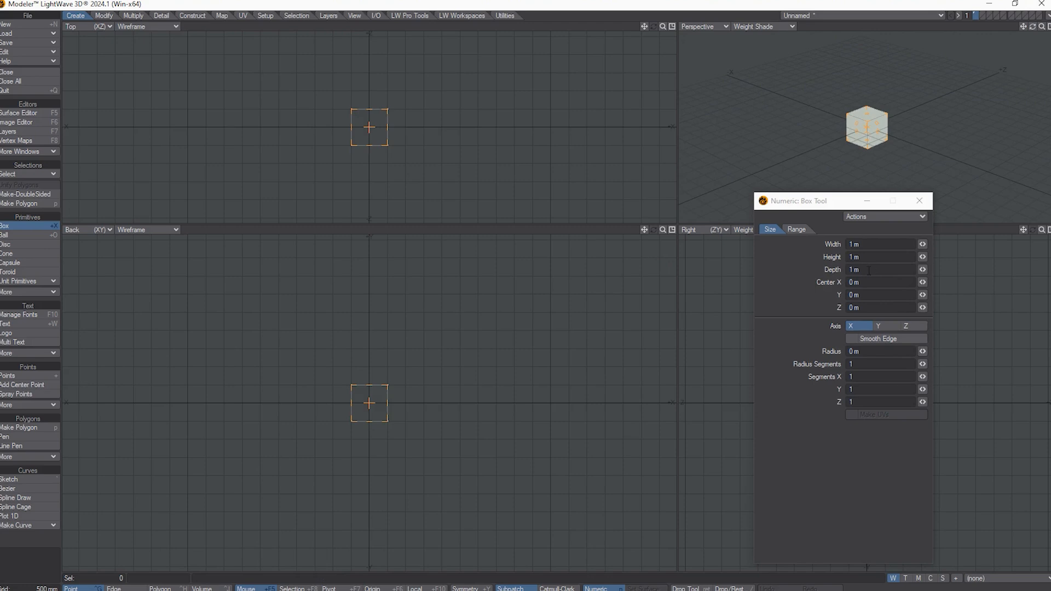
{"action": "left_click", "coordinate": [887, 269]}
{"action": "type", "text": "0"}
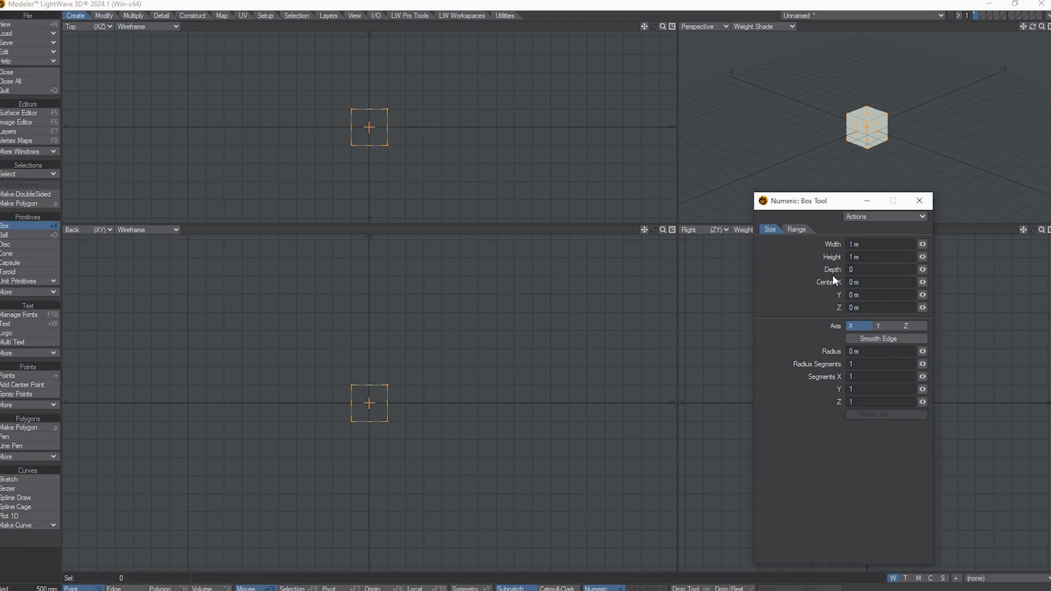
{"action": "key", "text": "Return"}
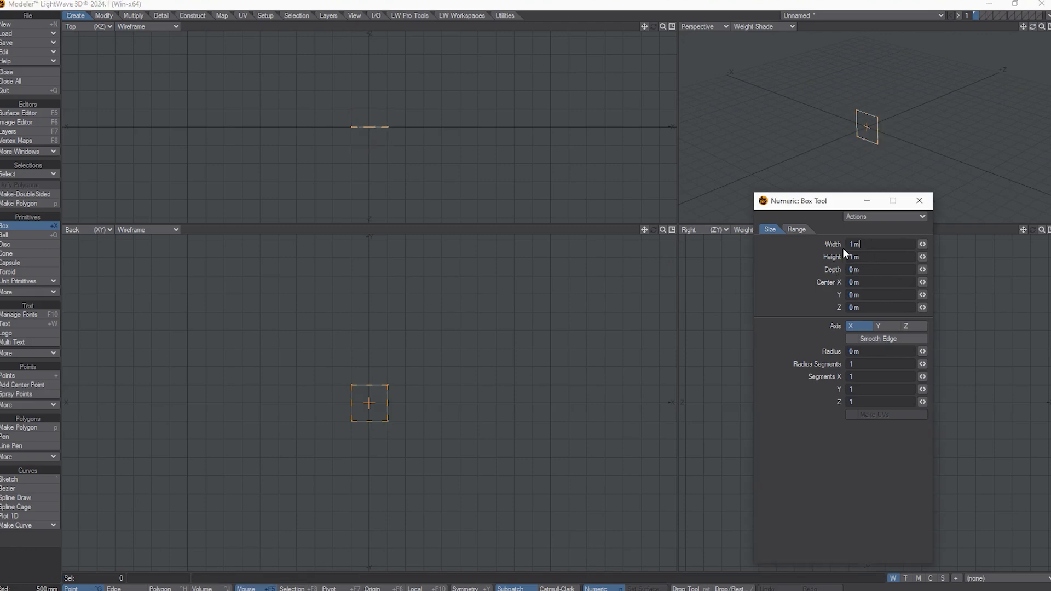
Step: Set the box width to 25 m and height to 15 m, then fit the views
{"action": "left_click", "coordinate": [875, 245]}
{"action": "type", "text": "25"}
{"action": "key", "text": "Return"}
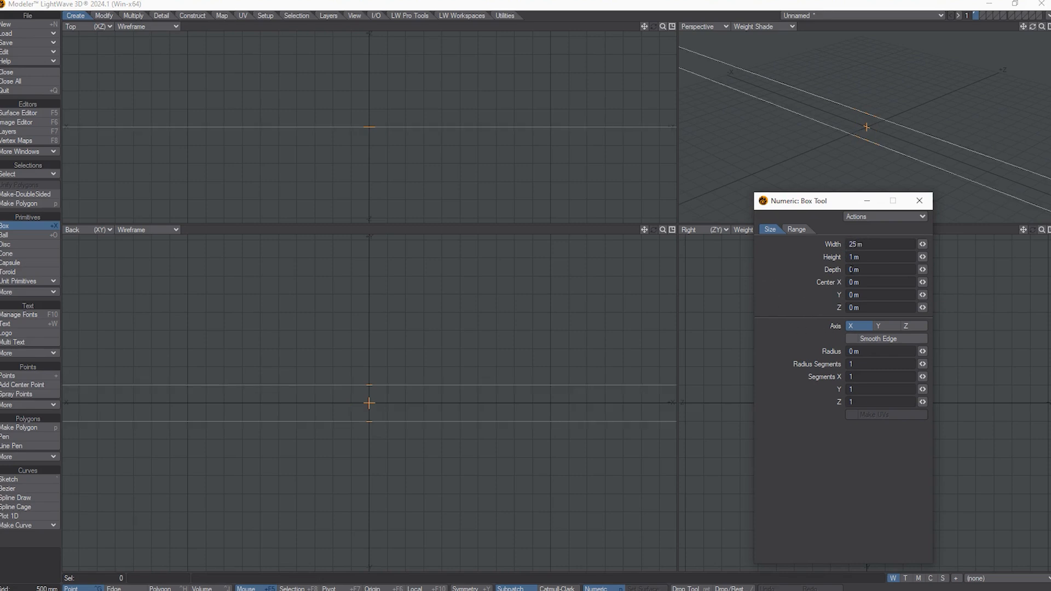
{"action": "left_click", "coordinate": [859, 259]}
{"action": "type", "text": "15"}
{"action": "key", "text": "Return"}
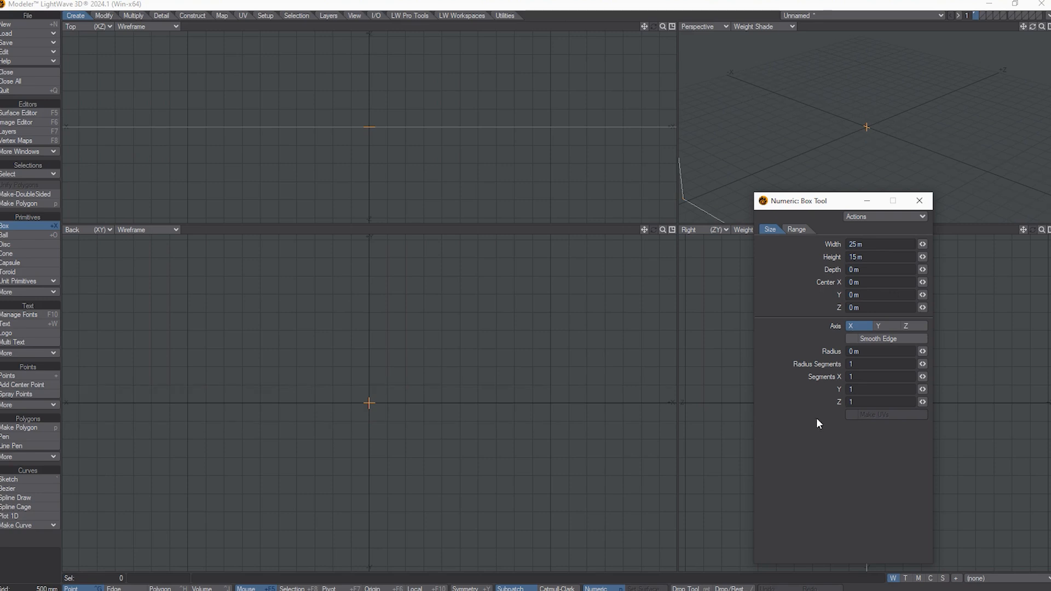
{"action": "key", "text": "a"}
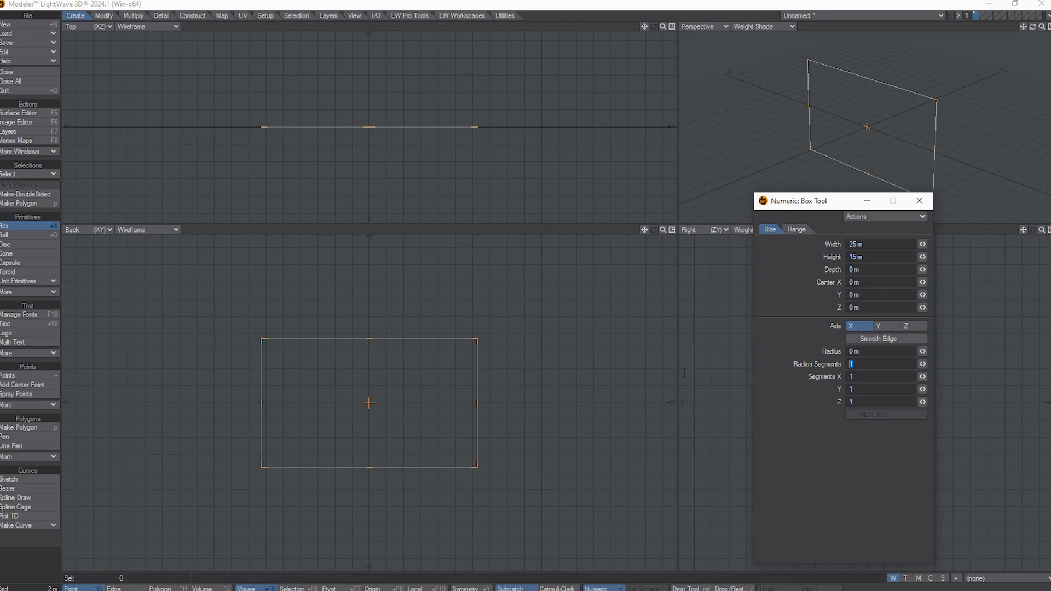
Step: Subdivide the plane into 25 by 15 segments and finalize the box
{"action": "left_click", "coordinate": [867, 376]}
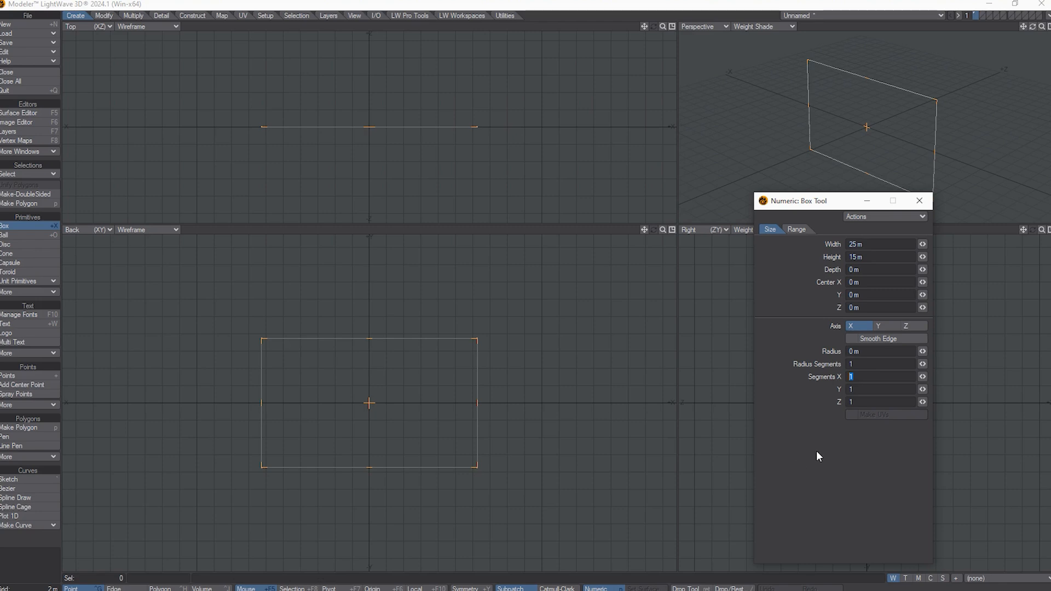
{"action": "type", "text": "25"}
{"action": "key", "text": "Return"}
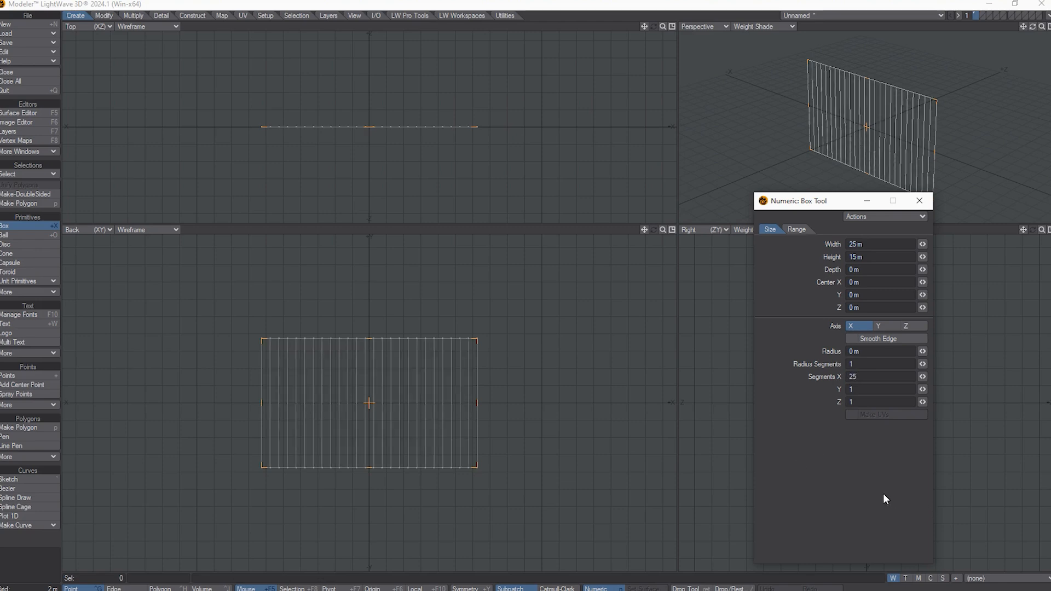
{"action": "left_click", "coordinate": [859, 391]}
{"action": "type", "text": "15"}
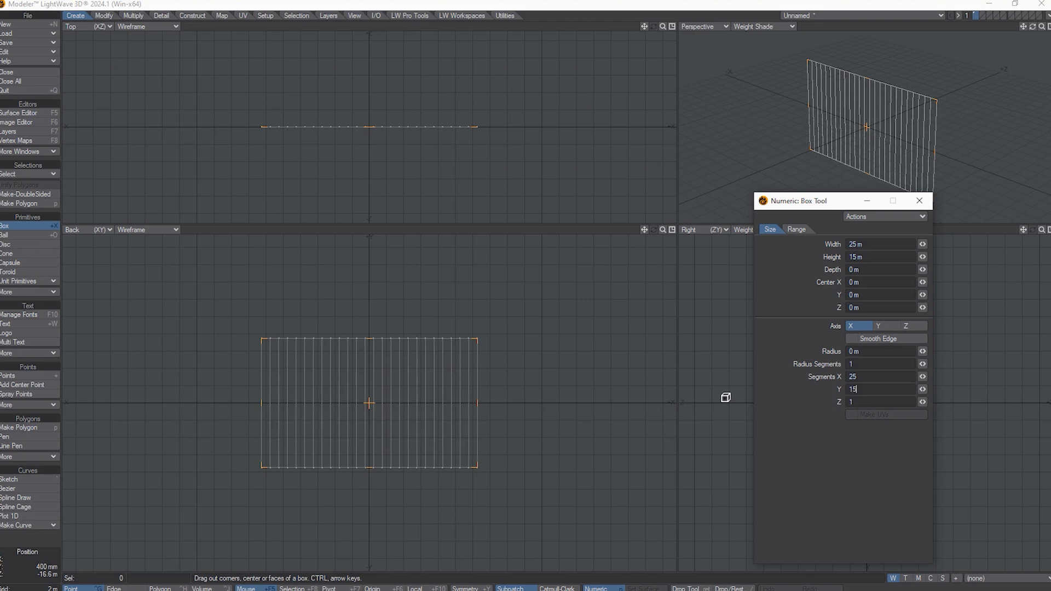
{"action": "key", "text": "Return"}
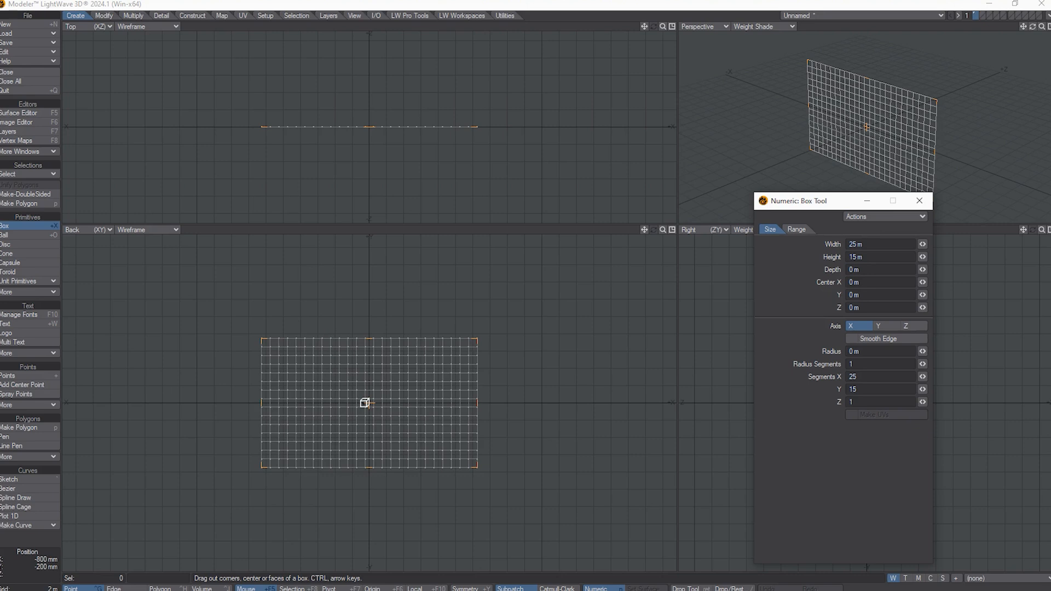
{"action": "key", "text": "space"}
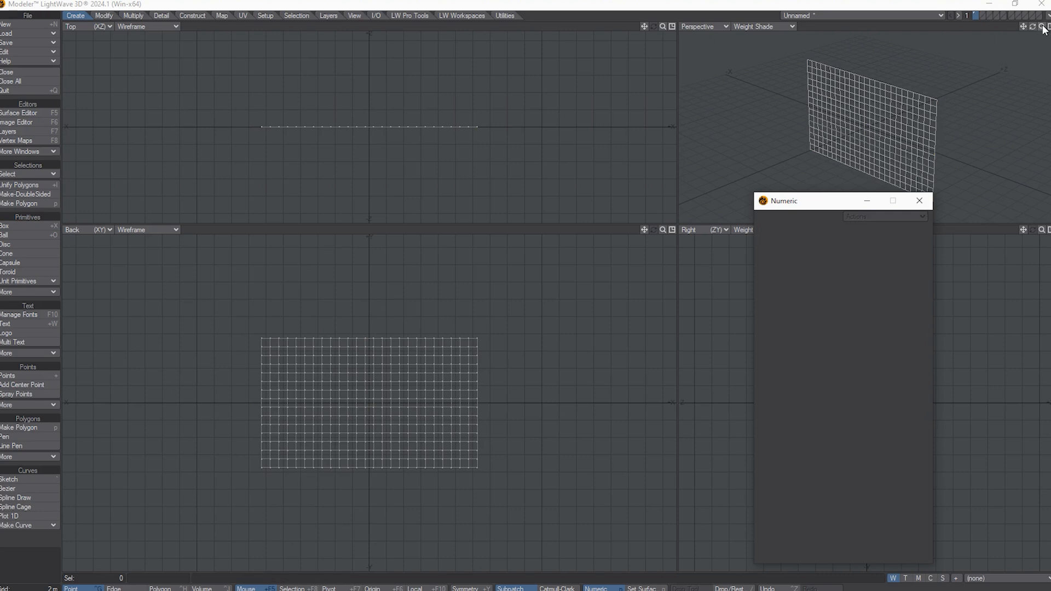
{"action": "left_click_drag", "start_coordinate": [1032, 27], "coordinate": [1037, 33]}
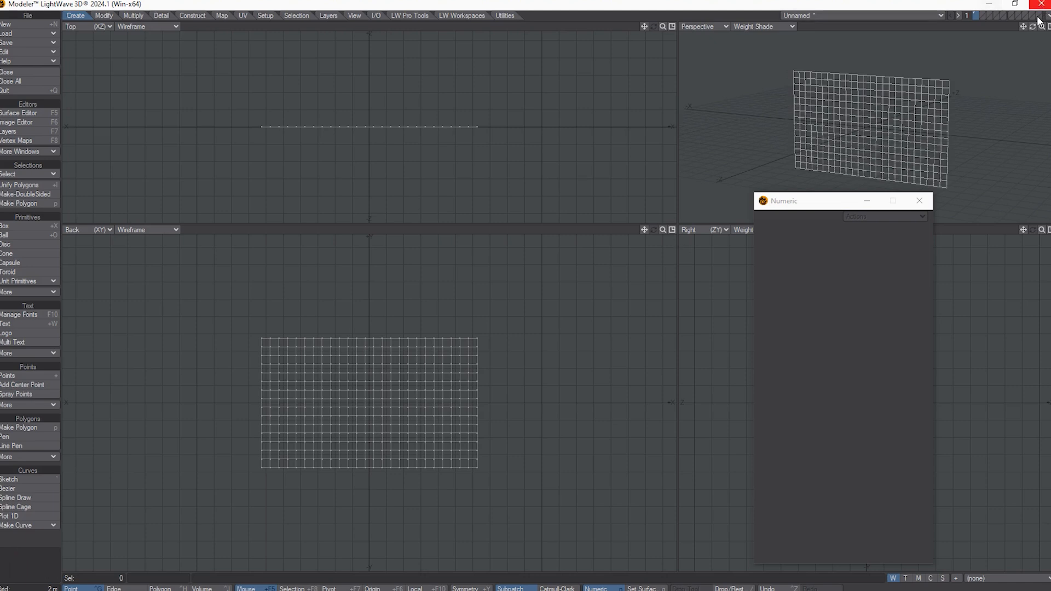
{"action": "left_click_drag", "start_coordinate": [1033, 27], "coordinate": [1029, 32]}
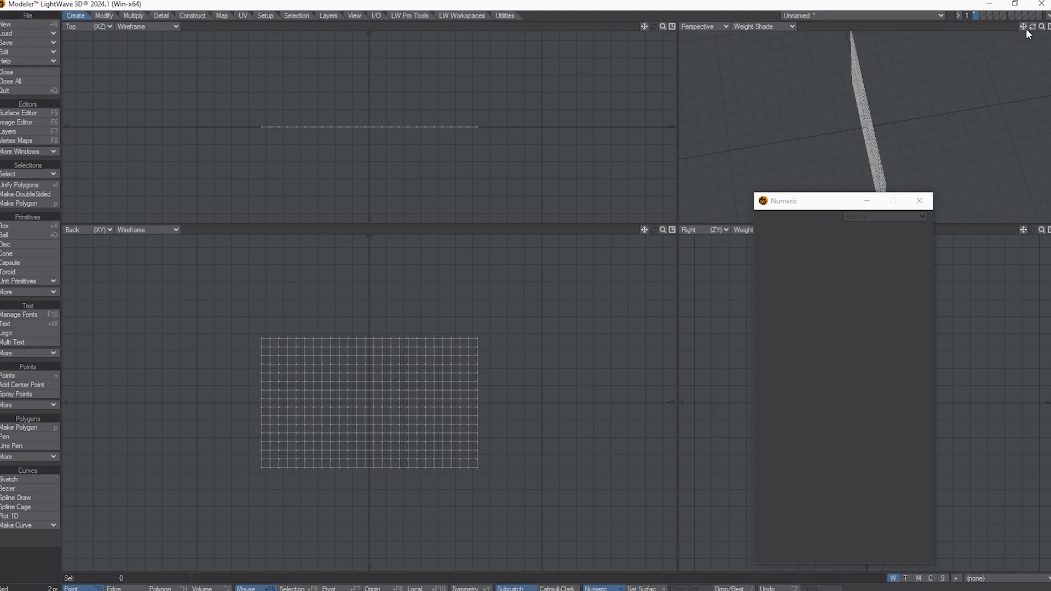
{"action": "left_click_drag", "start_coordinate": [1032, 30], "coordinate": [1033, 34]}
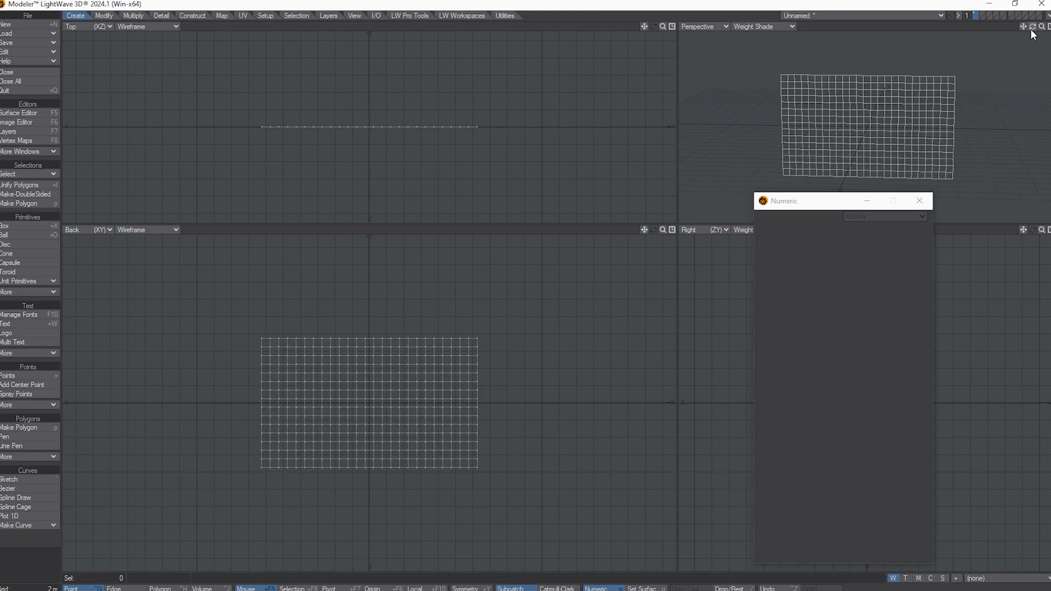
{"action": "left_click_drag", "start_coordinate": [1032, 31], "coordinate": [1033, 36]}
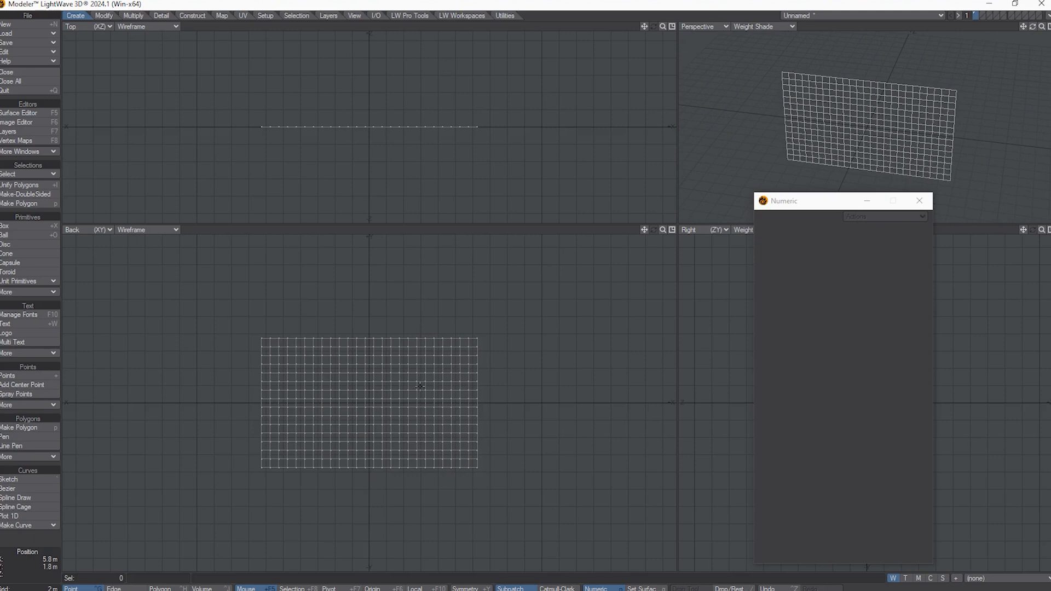
Step: Flip the plane's polygons to face front, orbiting to check both sides
{"action": "key", "text": "f"}
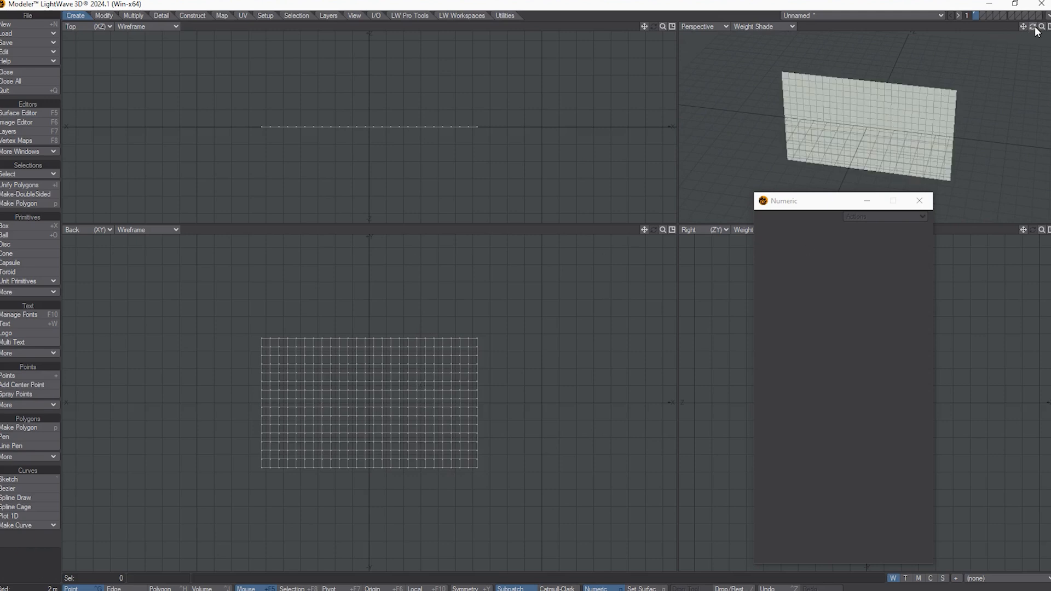
{"action": "left_click_drag", "start_coordinate": [1033, 27], "coordinate": [1033, 33]}
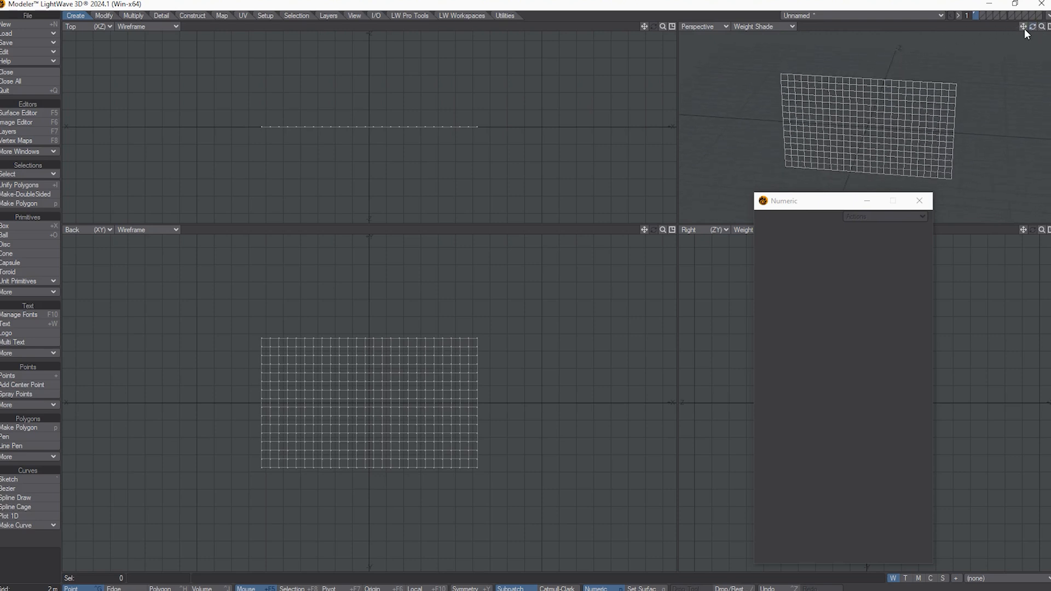
{"action": "left_click_drag", "start_coordinate": [1033, 27], "coordinate": [1034, 34]}
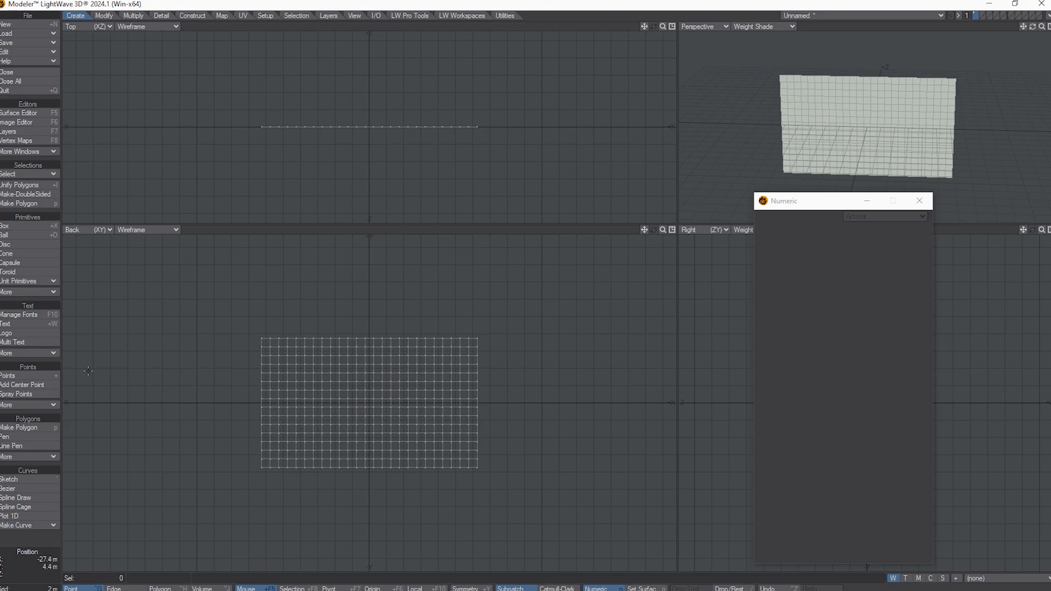
{"action": "left_click", "coordinate": [328, 15]}
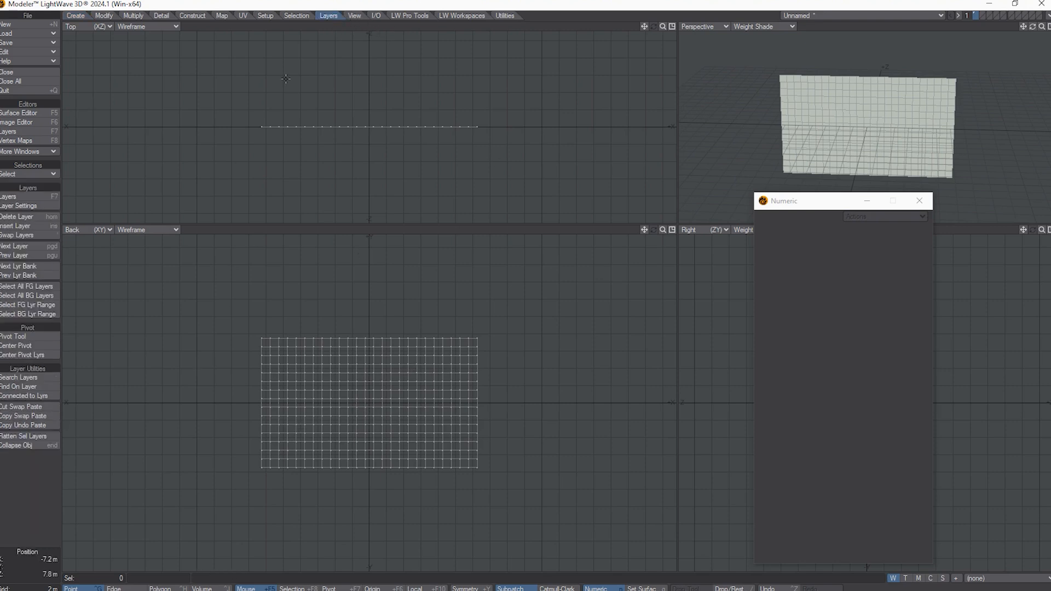
{"action": "left_click", "coordinate": [22, 335]}
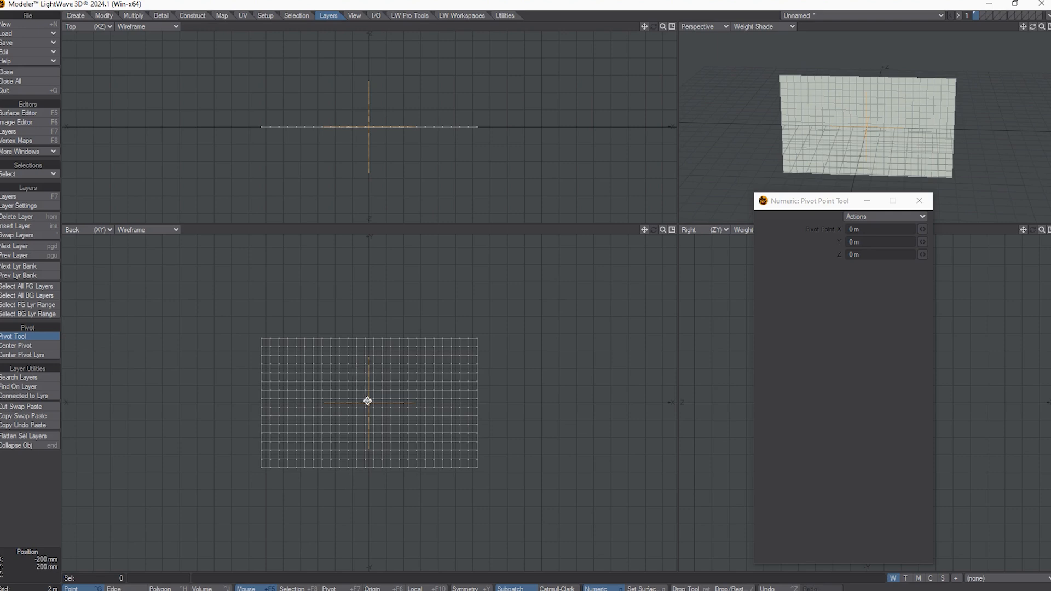
{"action": "left_click_drag", "start_coordinate": [371, 396], "coordinate": [369, 474]}
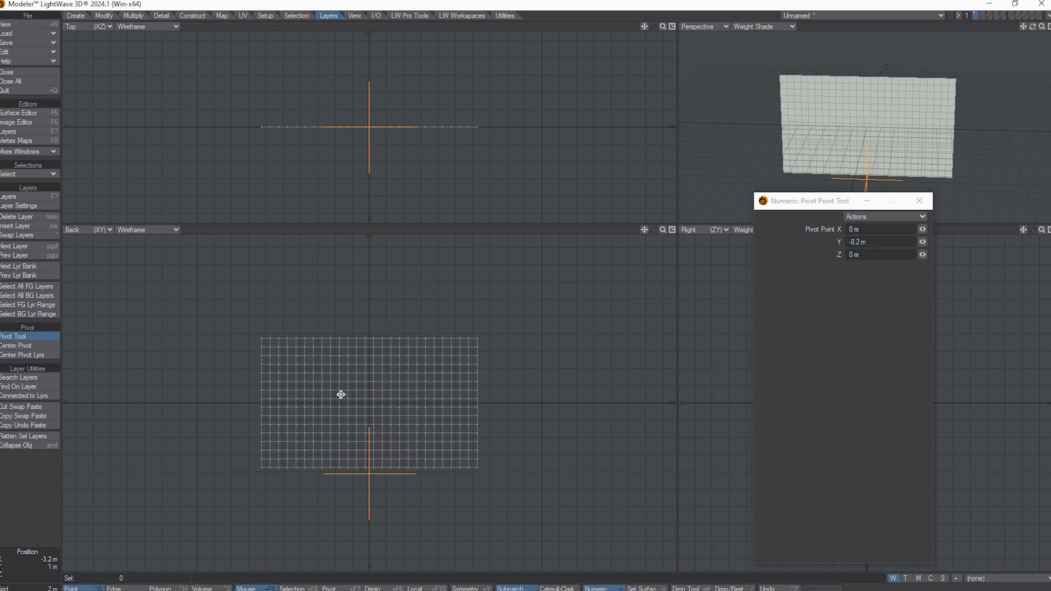
{"action": "left_click", "coordinate": [34, 345]}
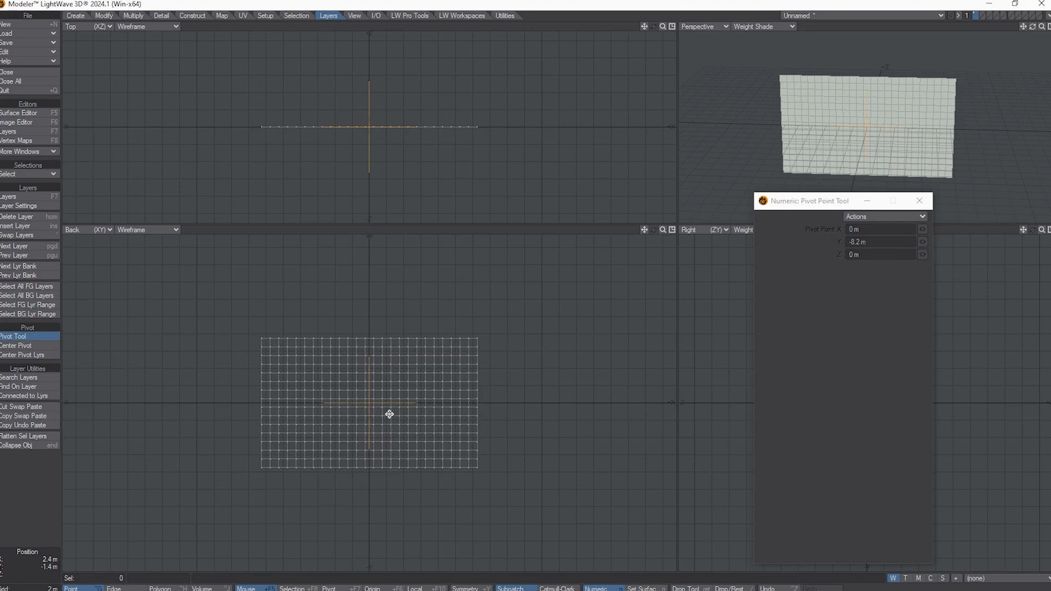
{"action": "key", "text": "space"}
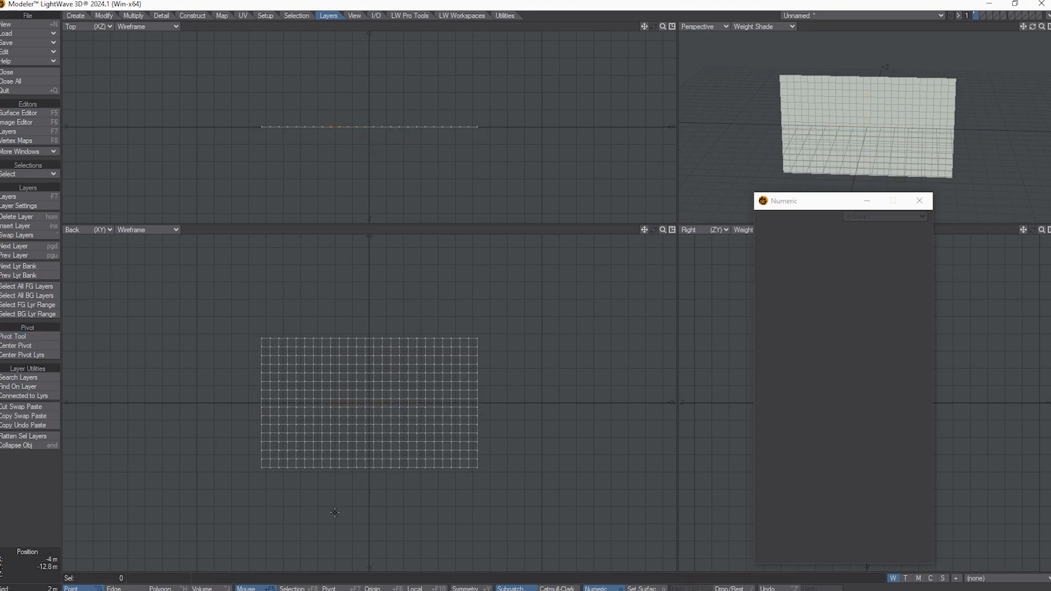
{"action": "key", "text": "t"}
Step: Lift the plane toward the origin and try Rest On Ground, then cancel it
{"action": "left_click_drag", "start_coordinate": [366, 531], "coordinate": [366, 502], "text": "ctrl"}
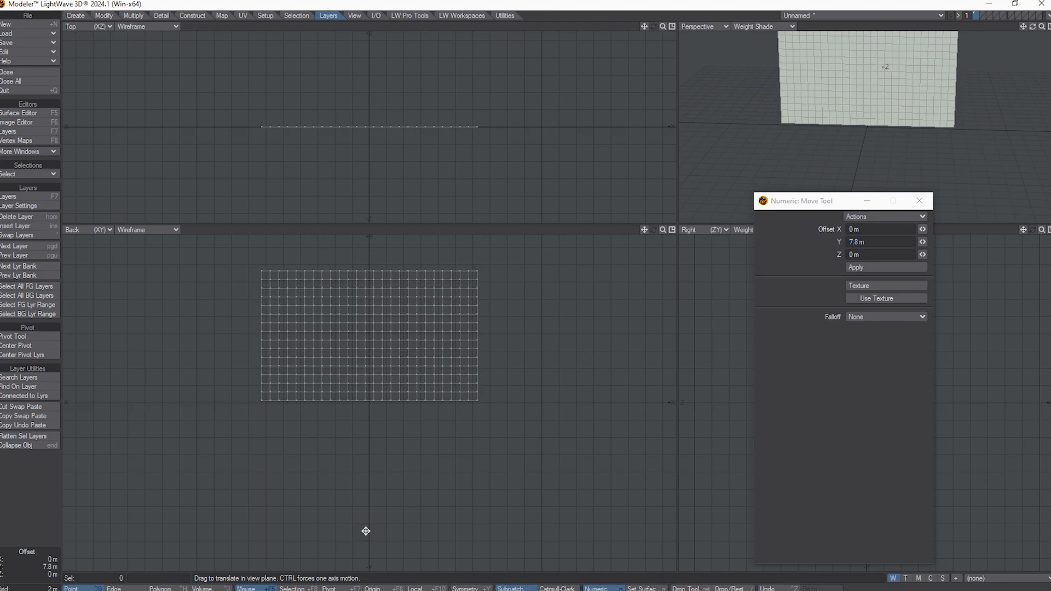
{"action": "left_click_drag", "start_coordinate": [663, 230], "coordinate": [676, 235]}
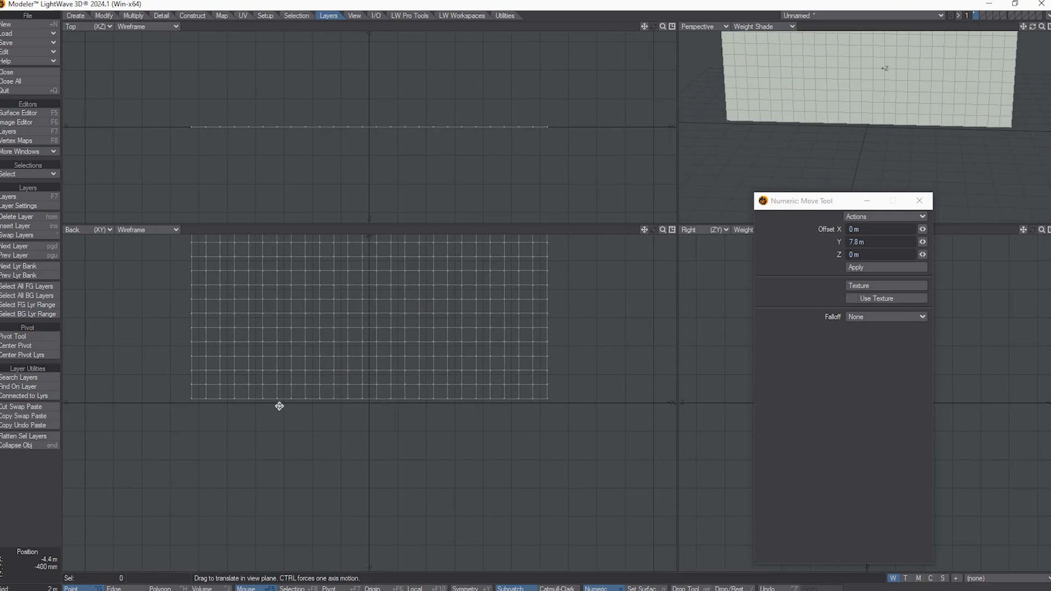
{"action": "key", "text": "F3"}
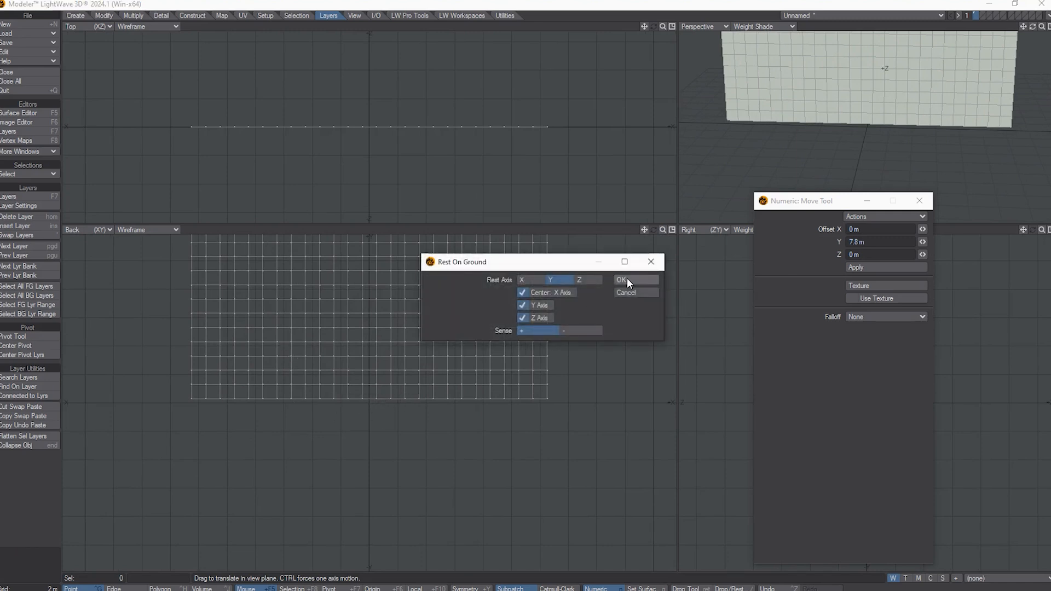
{"action": "left_click", "coordinate": [626, 280]}
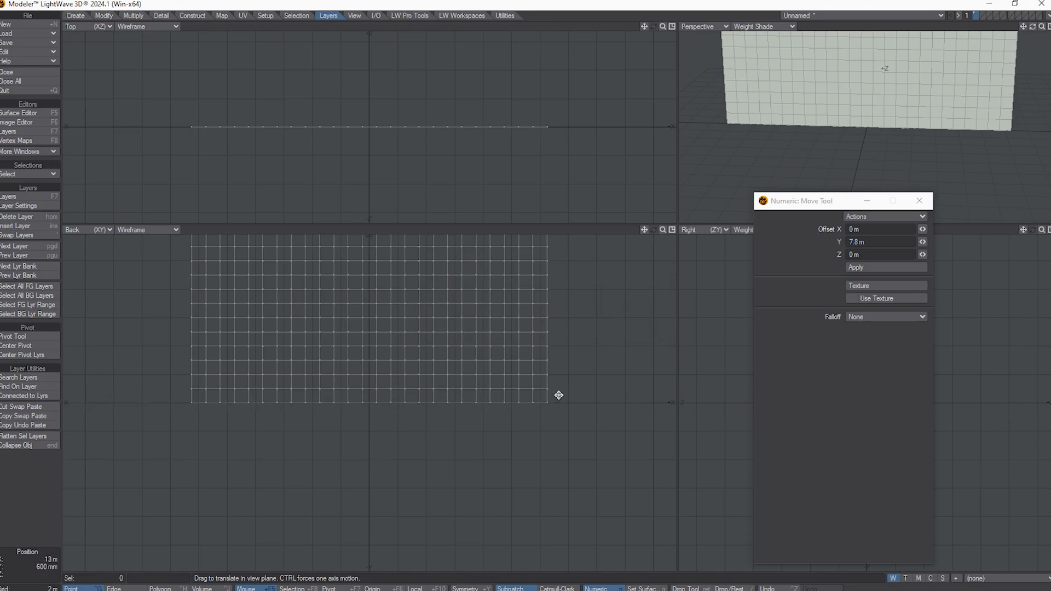
{"action": "left_click_drag", "start_coordinate": [380, 477], "coordinate": [379, 476]}
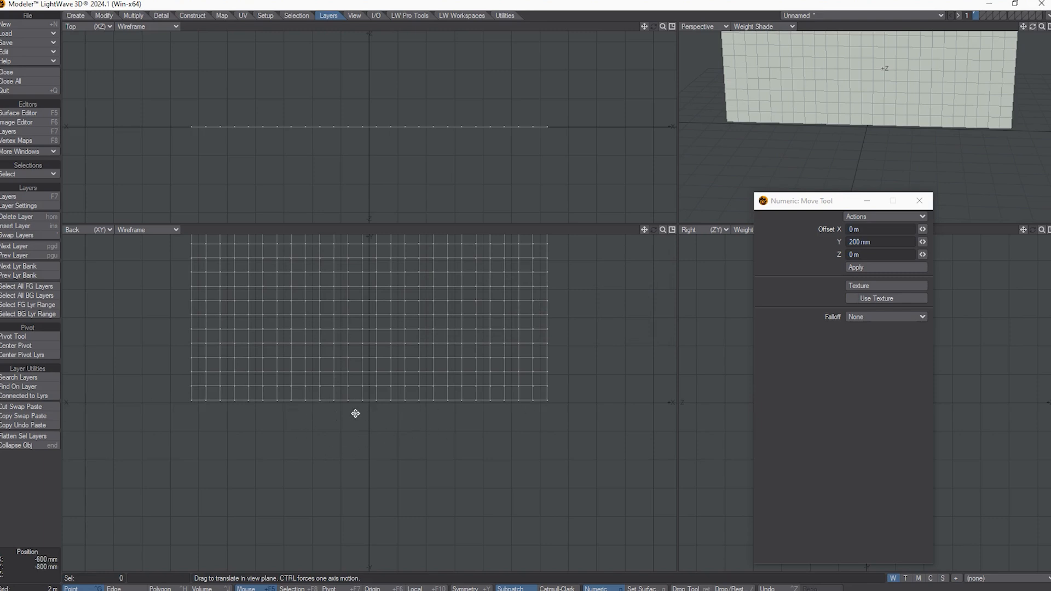
{"action": "key", "text": "F3"}
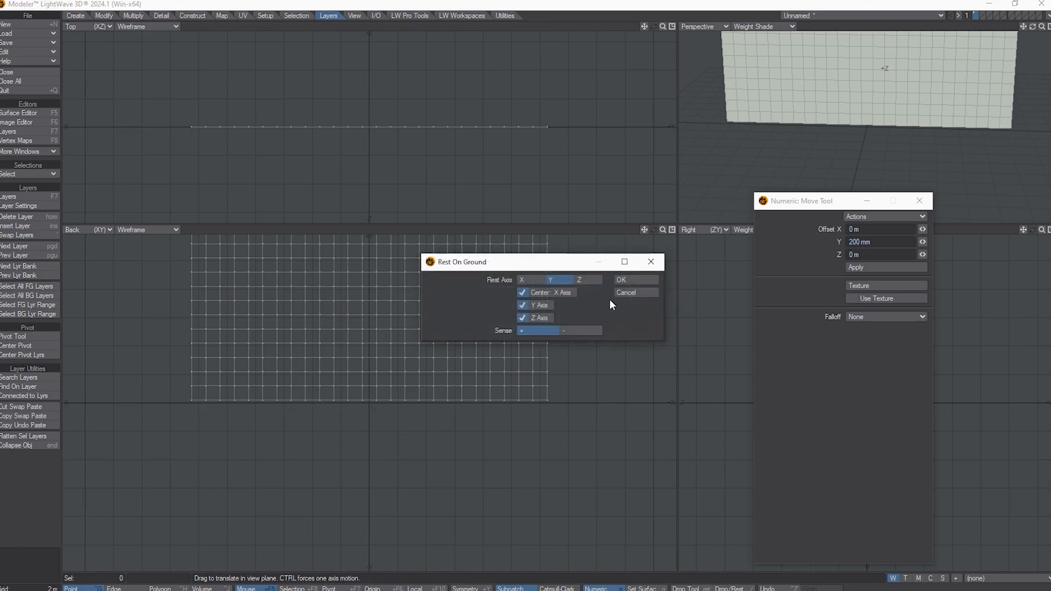
{"action": "left_click", "coordinate": [628, 294]}
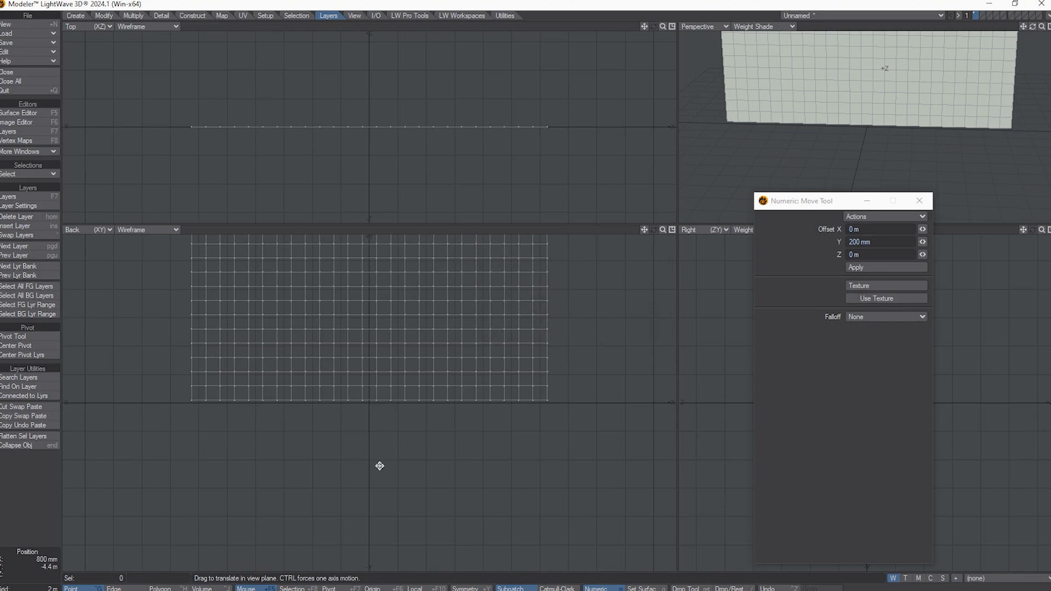
Step: Move the mesh, then centre it and rest its bottom edge on the ground
{"action": "left_click", "coordinate": [374, 474]}
{"action": "left_click_drag", "start_coordinate": [374, 475], "coordinate": [372, 458]}
{"action": "key", "text": "F3"}
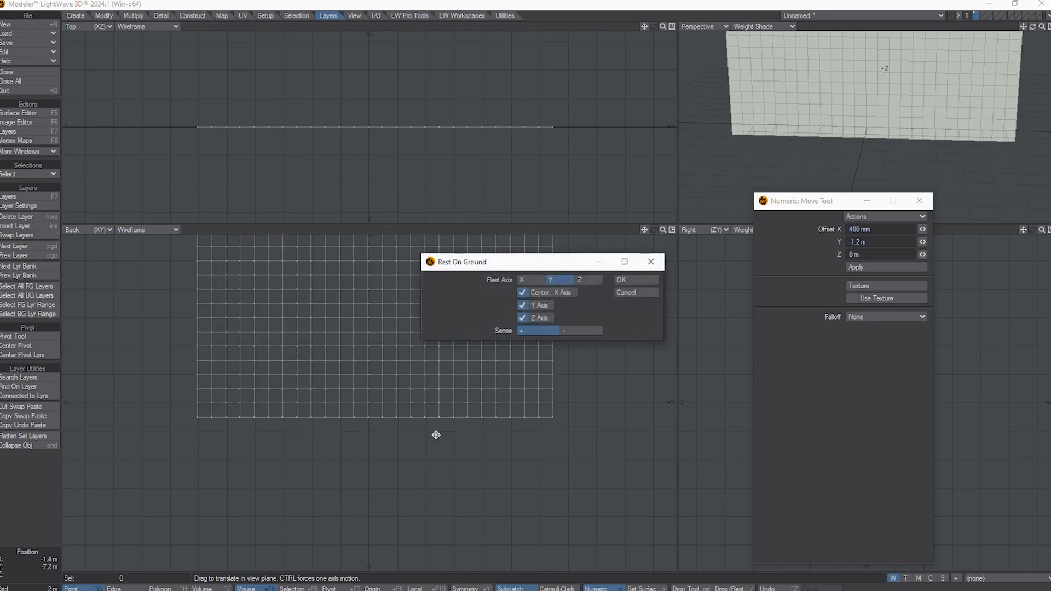
{"action": "left_click", "coordinate": [613, 282]}
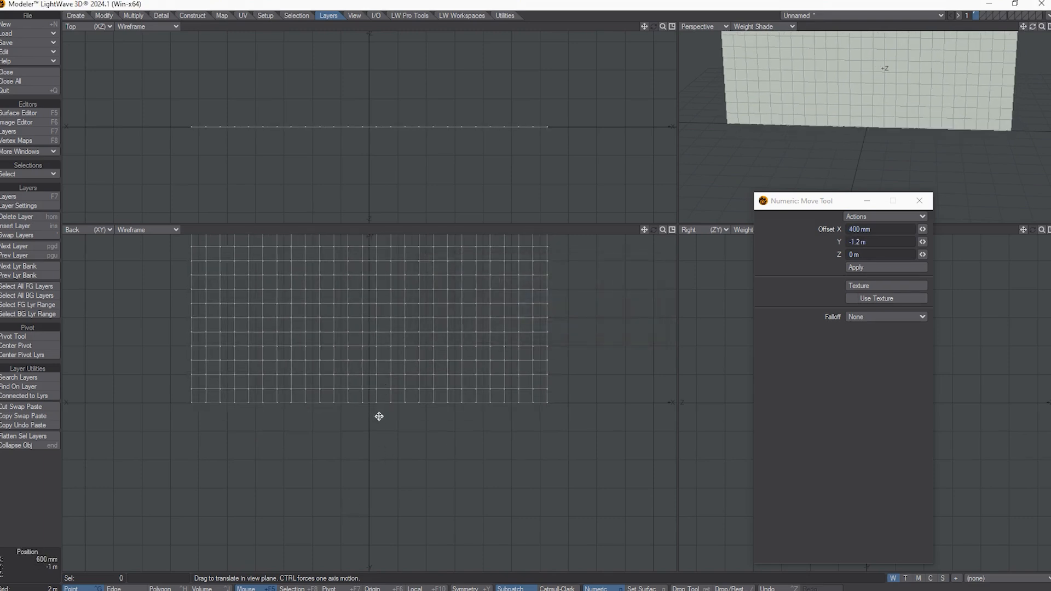
{"action": "left_click_drag", "start_coordinate": [379, 441], "coordinate": [383, 464]}
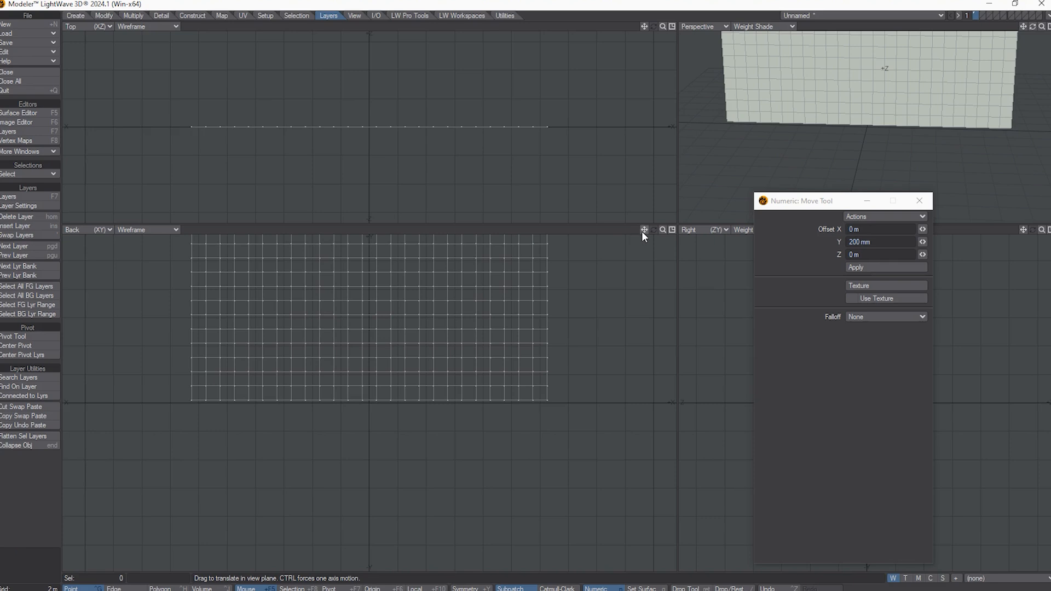
{"action": "left_click_drag", "start_coordinate": [643, 231], "coordinate": [641, 229]}
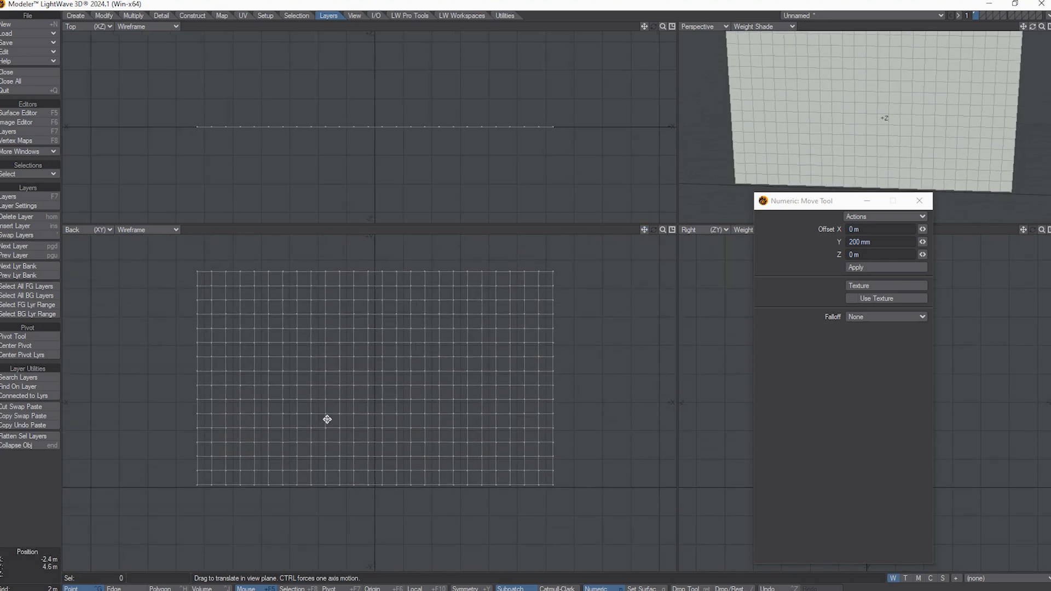
Step: Name the strip's surface NorthernLightsStrip
{"action": "key", "text": "q"}
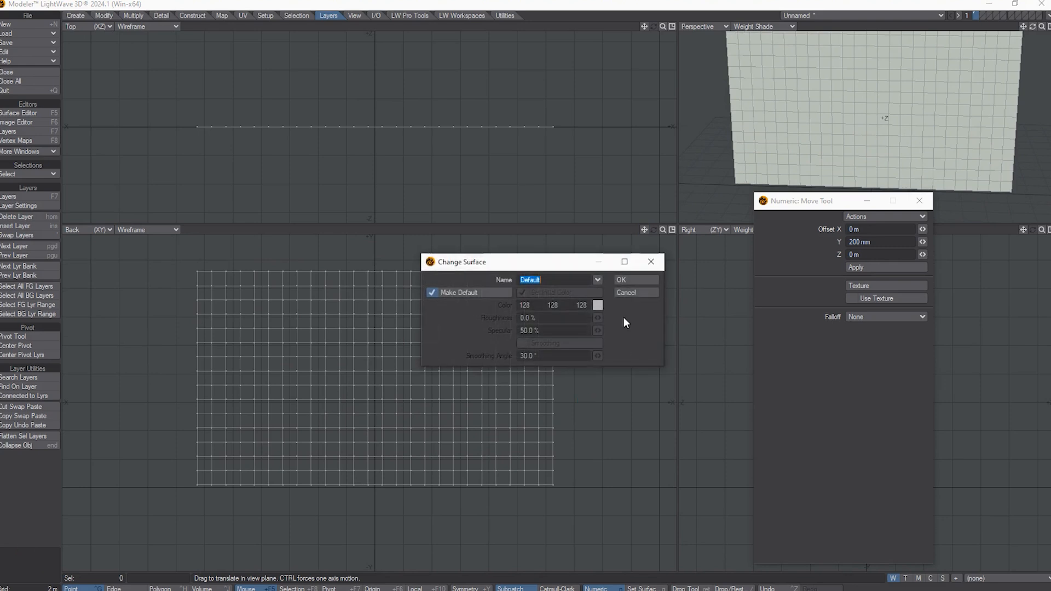
{"action": "left_click", "coordinate": [598, 281]}
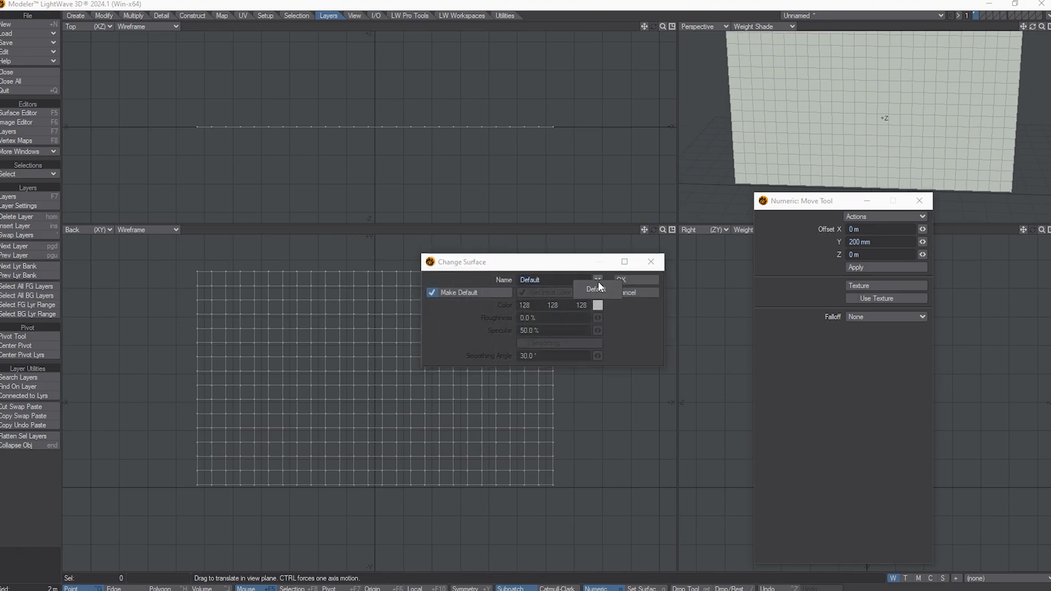
{"action": "left_click", "coordinate": [541, 282]}
{"action": "left_click_drag", "start_coordinate": [541, 281], "coordinate": [391, 280]}
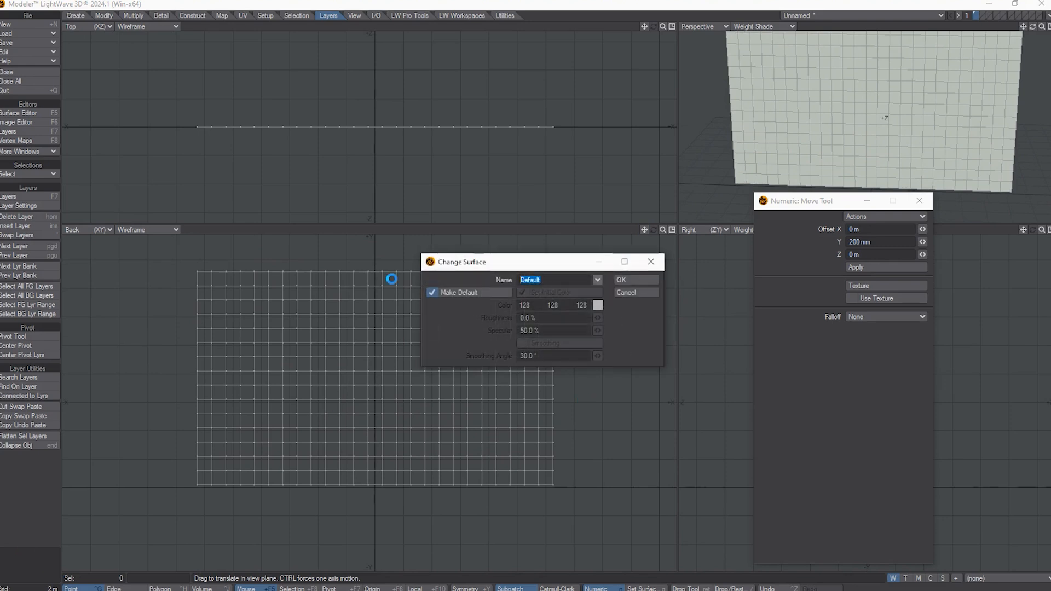
{"action": "type", "text": "North"}
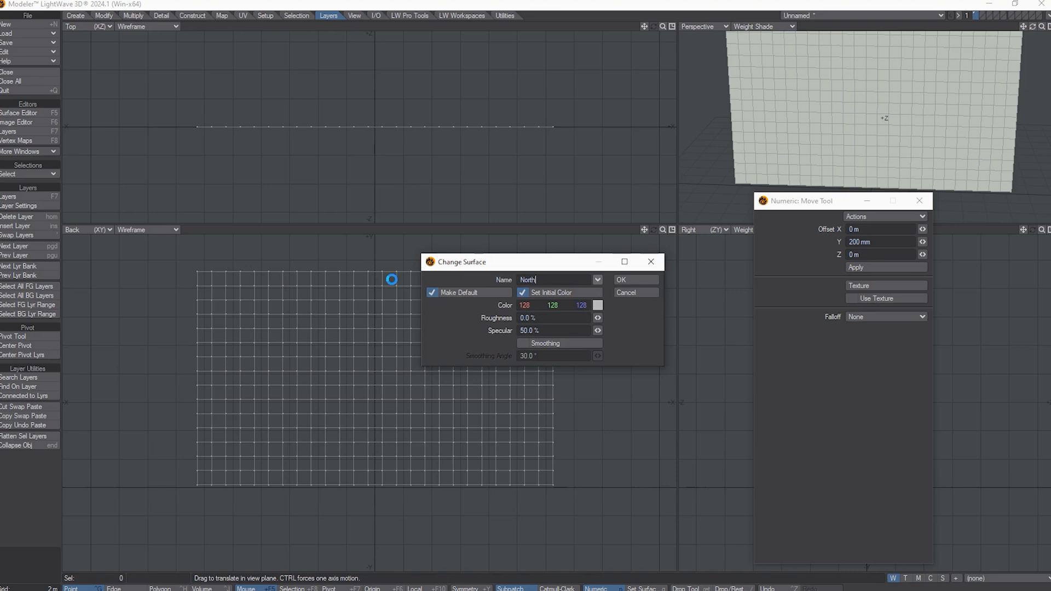
{"action": "type", "text": "ernLightsStrip"}
Step: Set specular to 0%, enable smoothing at 89.5°, apply, and show SubPatch
{"action": "left_click", "coordinate": [548, 330]}
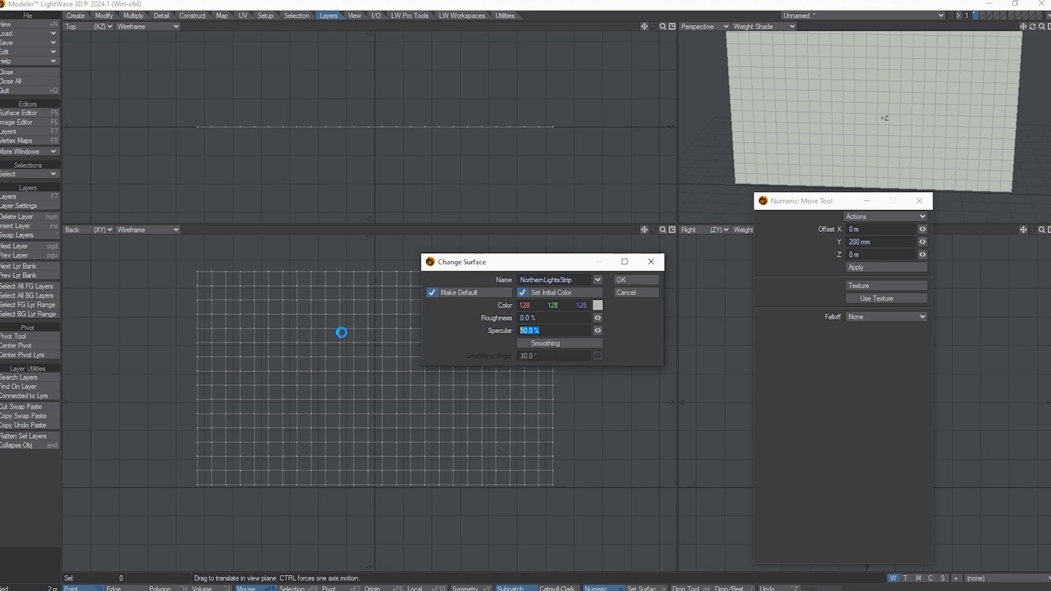
{"action": "type", "text": "0"}
{"action": "left_click", "coordinate": [545, 343]}
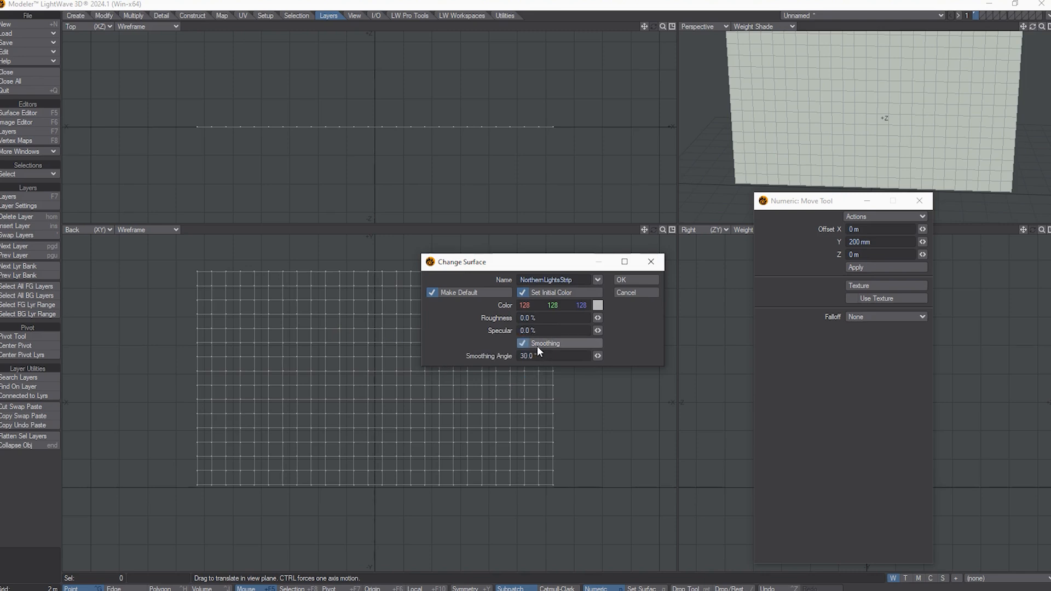
{"action": "left_click", "coordinate": [556, 359]}
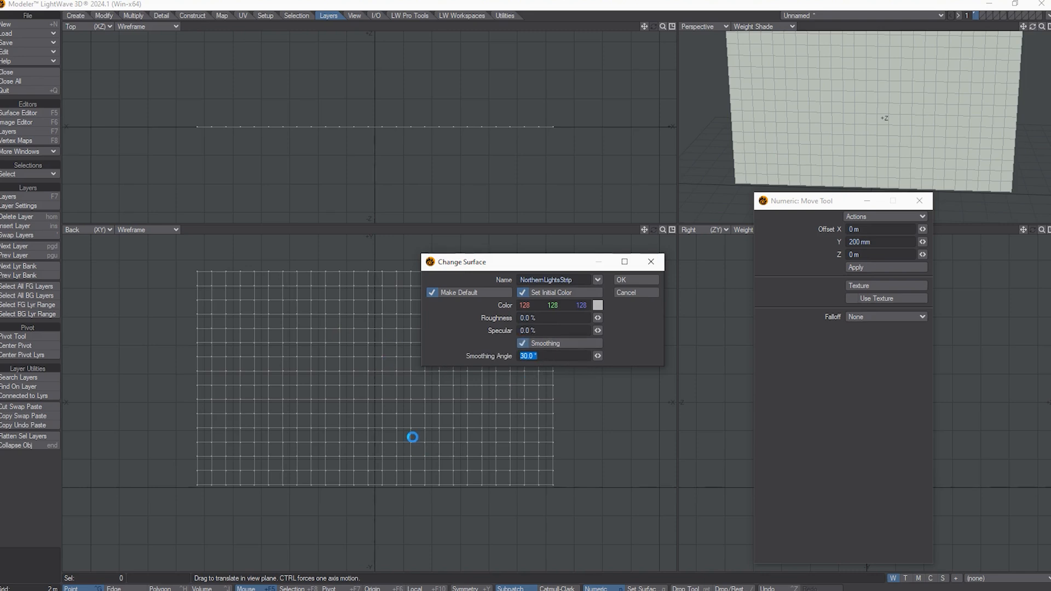
{"action": "type", "text": "0"}
{"action": "type", "text": "9.5"}
{"action": "left_click", "coordinate": [621, 282]}
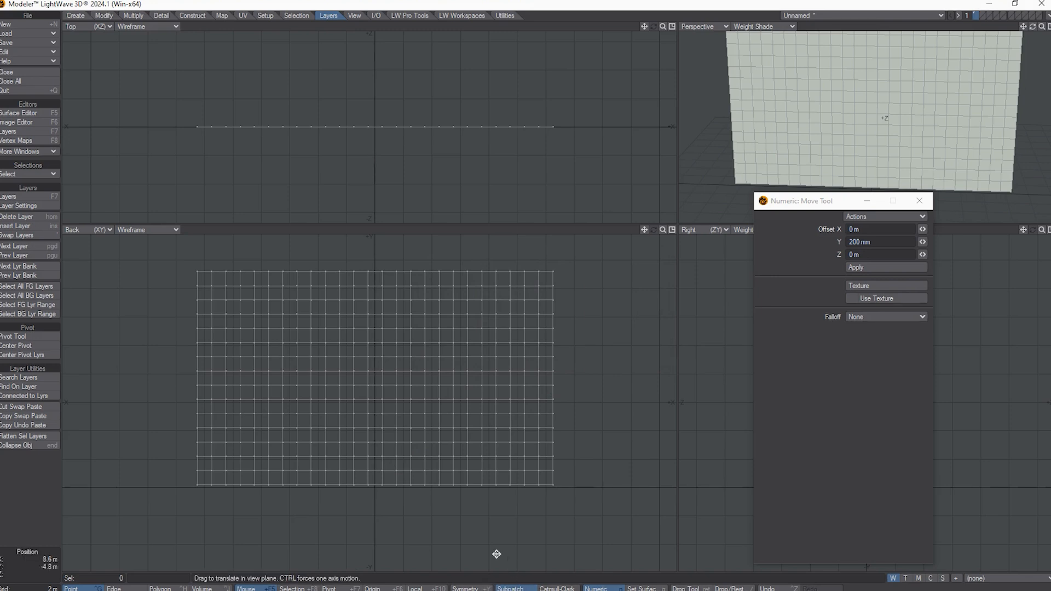
{"action": "key", "text": "Tab"}
Step: Save the object over NorthernLightsStripThree.lwo, confirming the overwrite
{"action": "left_click", "coordinate": [46, 45]}
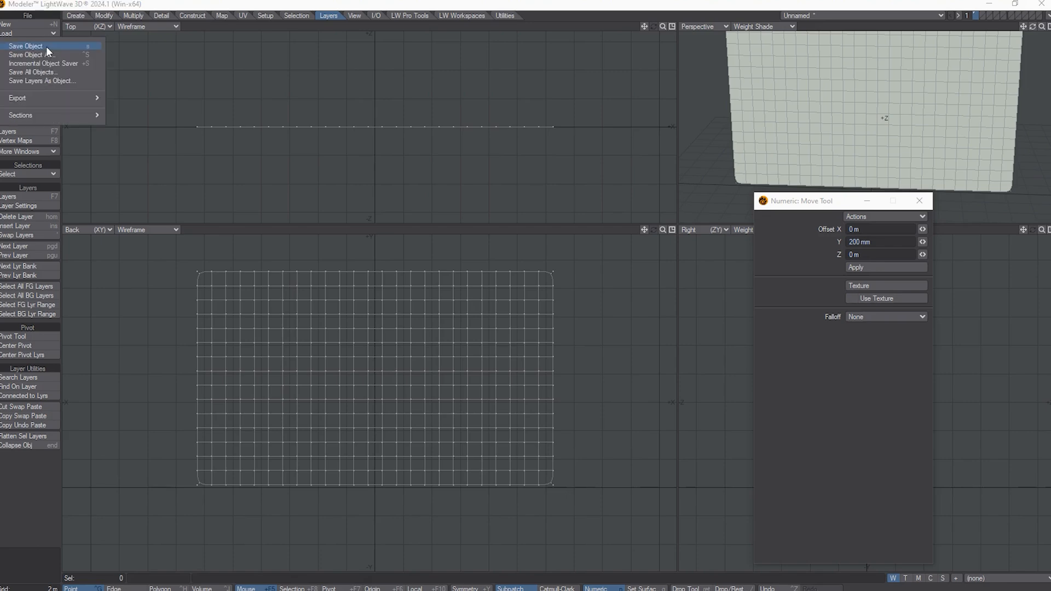
{"action": "left_click", "coordinate": [87, 53]}
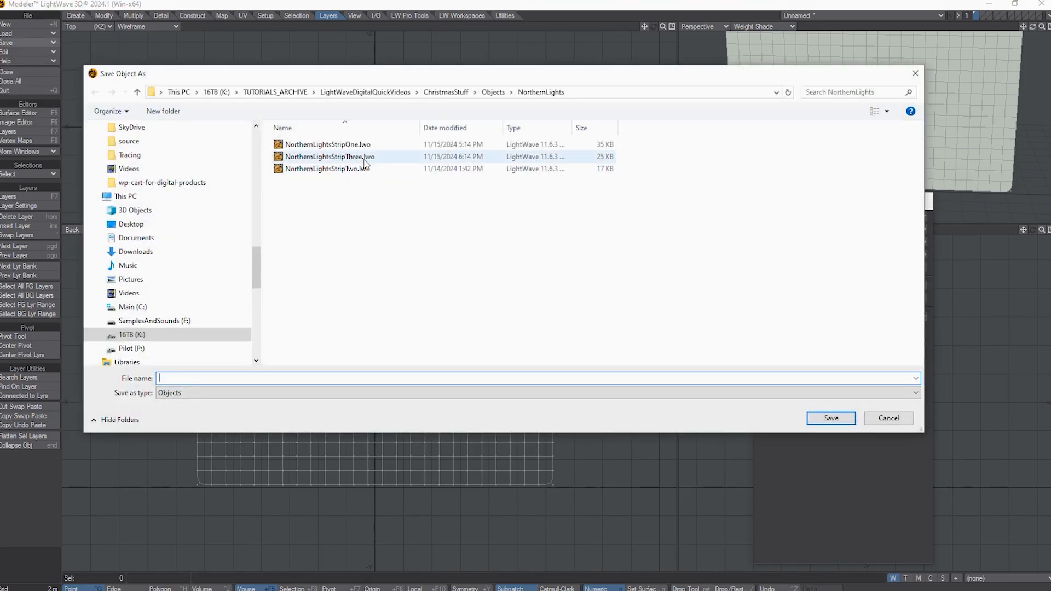
{"action": "left_click", "coordinate": [364, 158]}
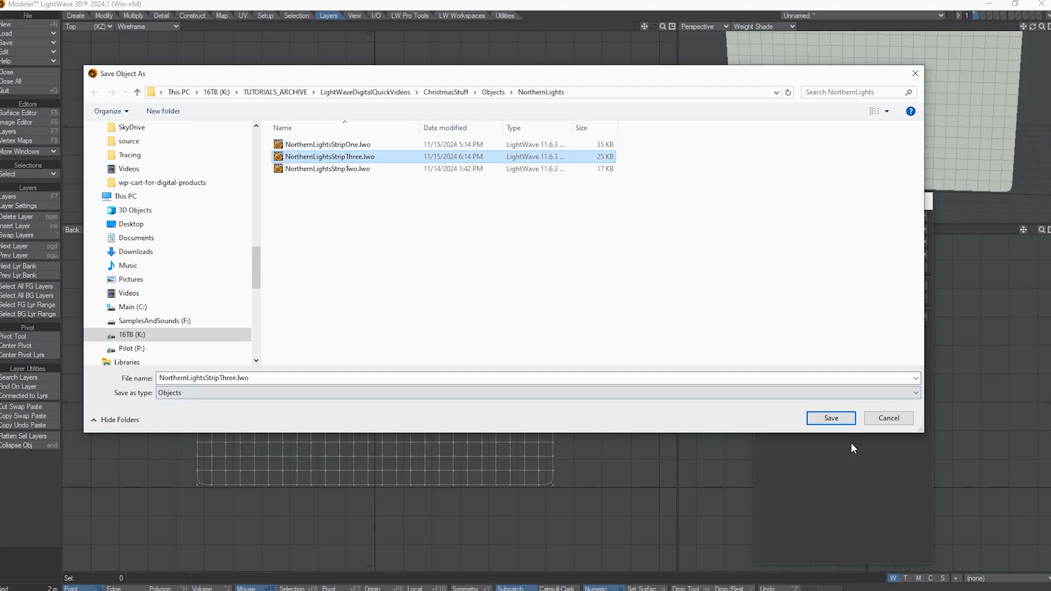
{"action": "left_click", "coordinate": [831, 418]}
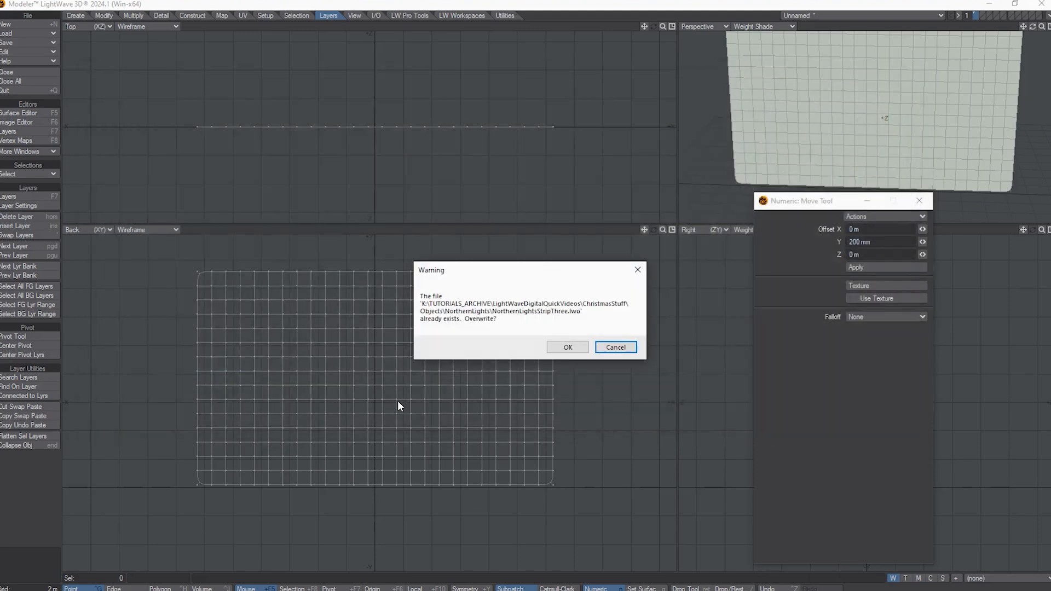
{"action": "left_click", "coordinate": [567, 347]}
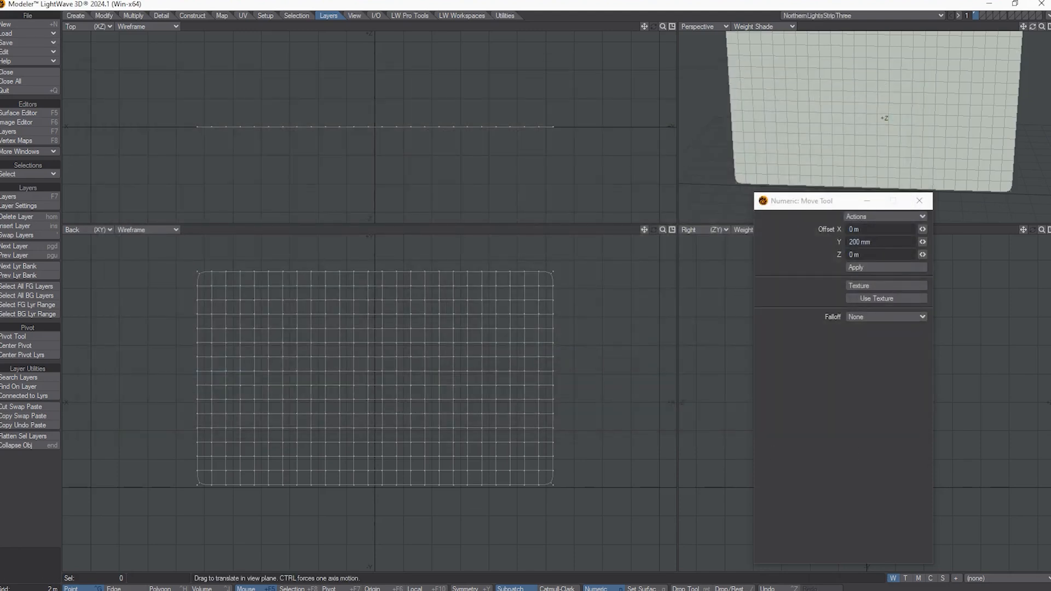
Step: Send the object to Layout and orbit to view the strip
{"action": "left_click", "coordinate": [1047, 16]}
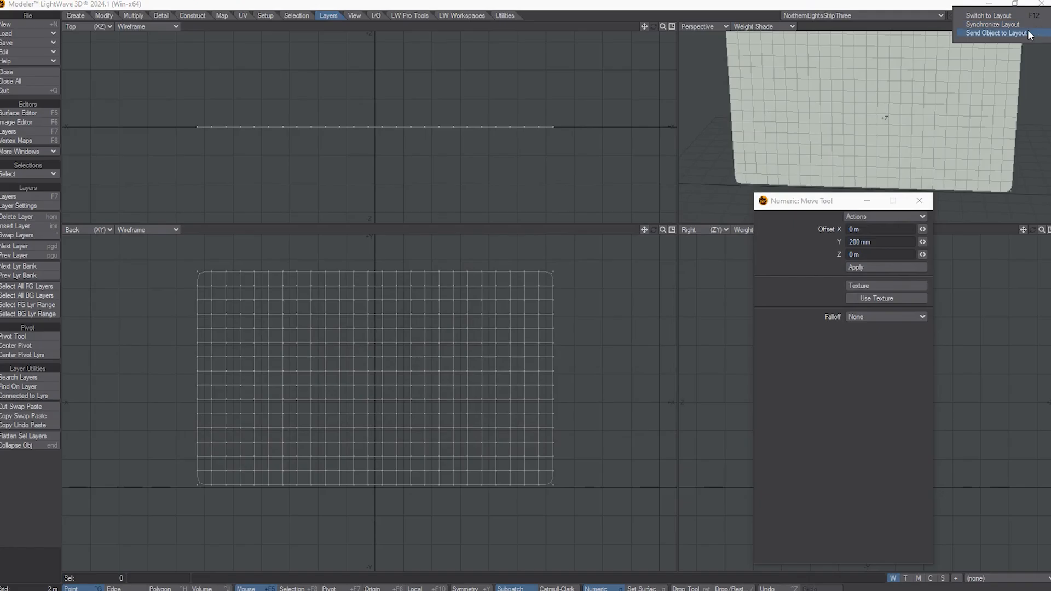
{"action": "left_click", "coordinate": [996, 34]}
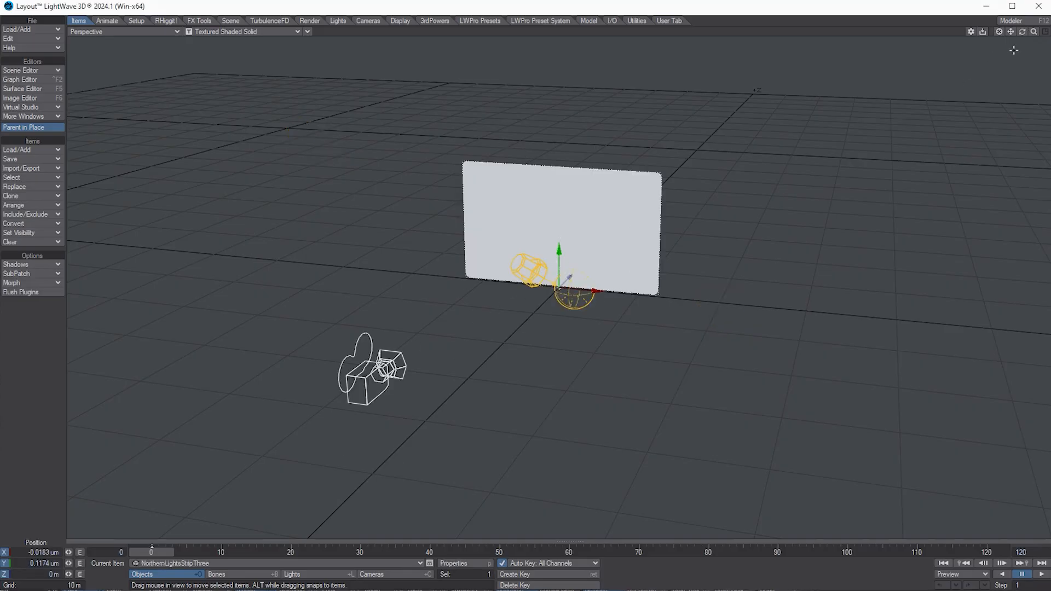
{"action": "mouse_move", "coordinate": [1022, 32]}
{"action": "left_mouse_down"}
{"action": "mouse_move", "coordinate": [1037, 36]}
{"action": "mouse_move", "coordinate": [1027, 34]}
{"action": "left_mouse_up"}
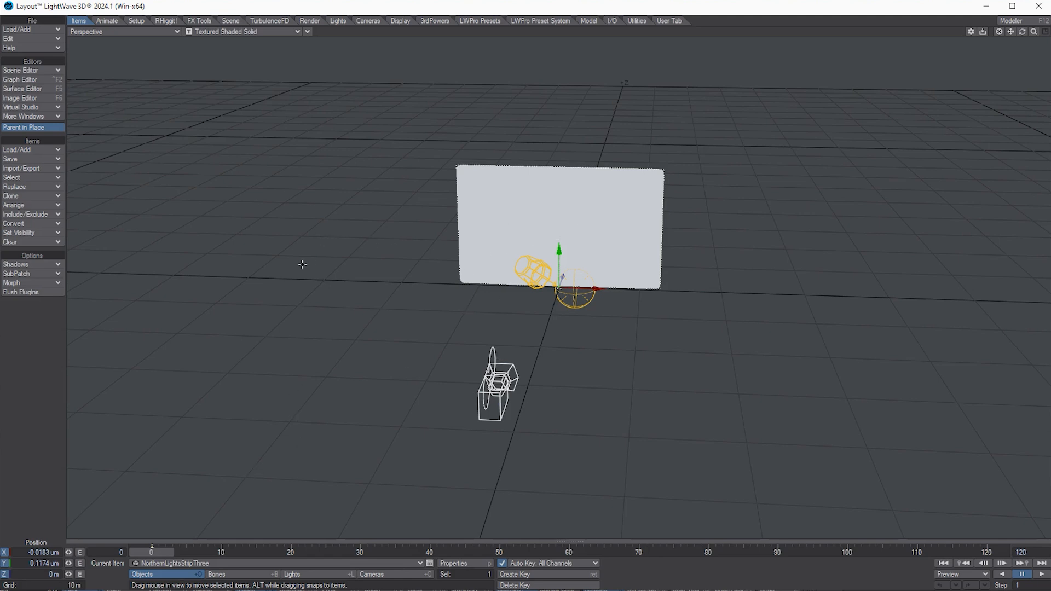
Step: Open the Surface Editor, close the Graph Editor, and bring the Surface Editor into view
{"action": "left_click", "coordinate": [48, 80]}
{"action": "left_click", "coordinate": [48, 88]}
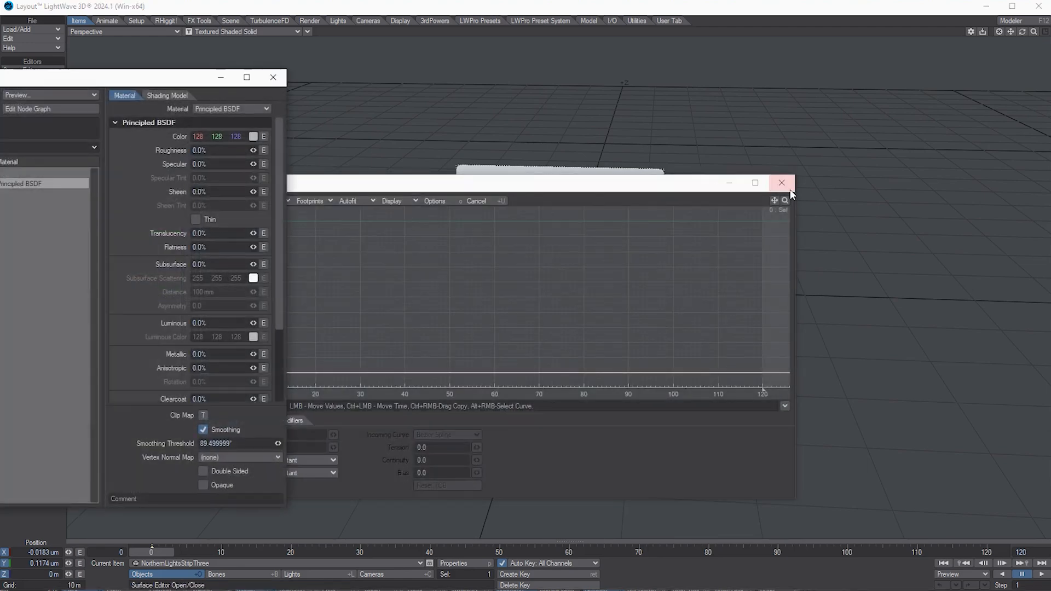
{"action": "left_click", "coordinate": [782, 183]}
{"action": "left_click_drag", "start_coordinate": [156, 77], "coordinate": [348, 75]}
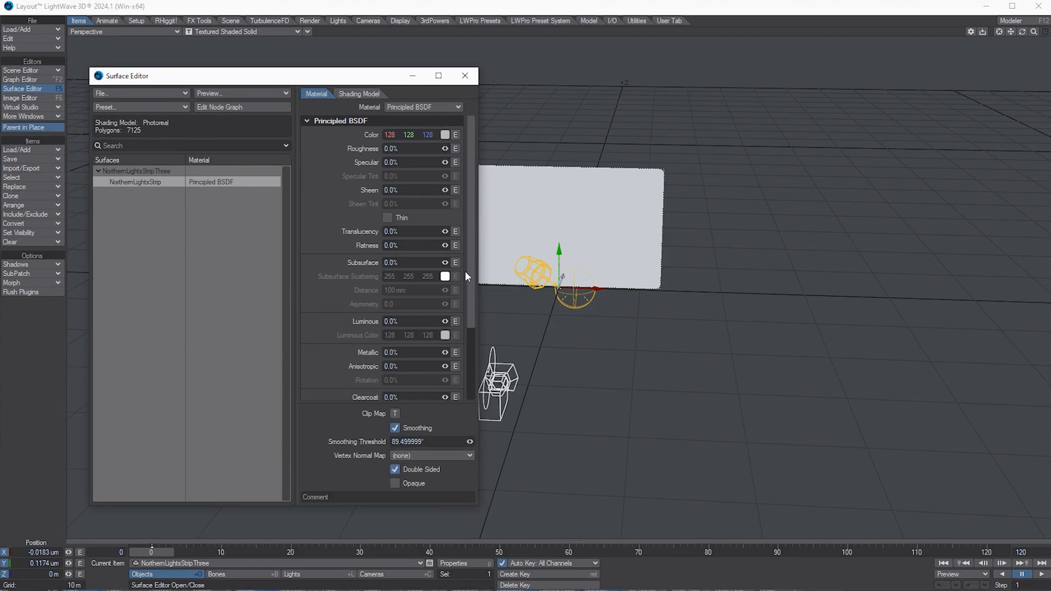
{"action": "left_click_drag", "start_coordinate": [341, 76], "coordinate": [319, 76]}
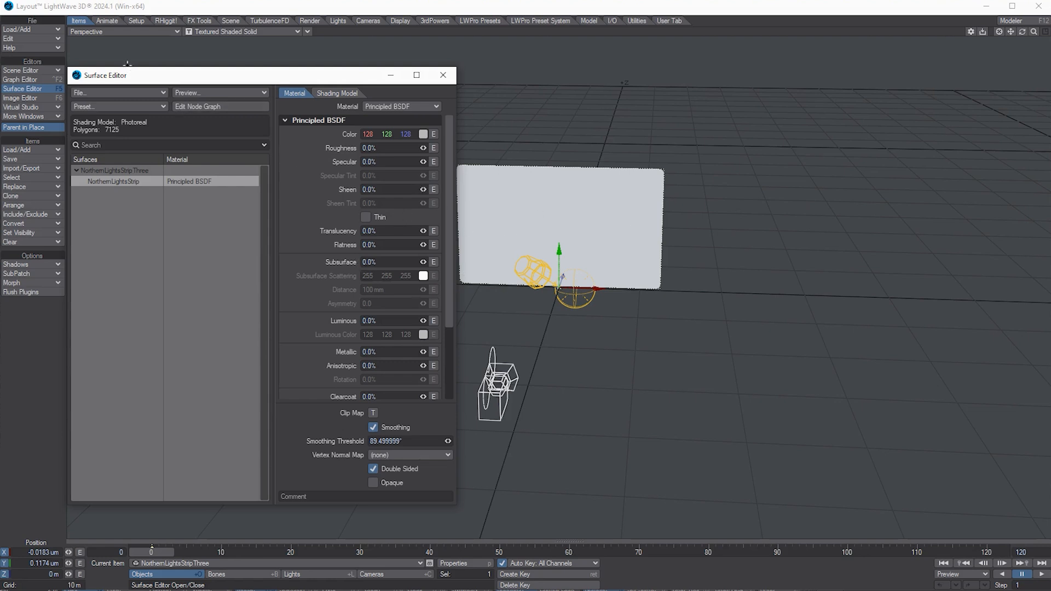
Step: Open the Scene Editor, turn off the Light, and arrange the editor windows
{"action": "left_click", "coordinate": [36, 78]}
{"action": "left_click", "coordinate": [38, 71]}
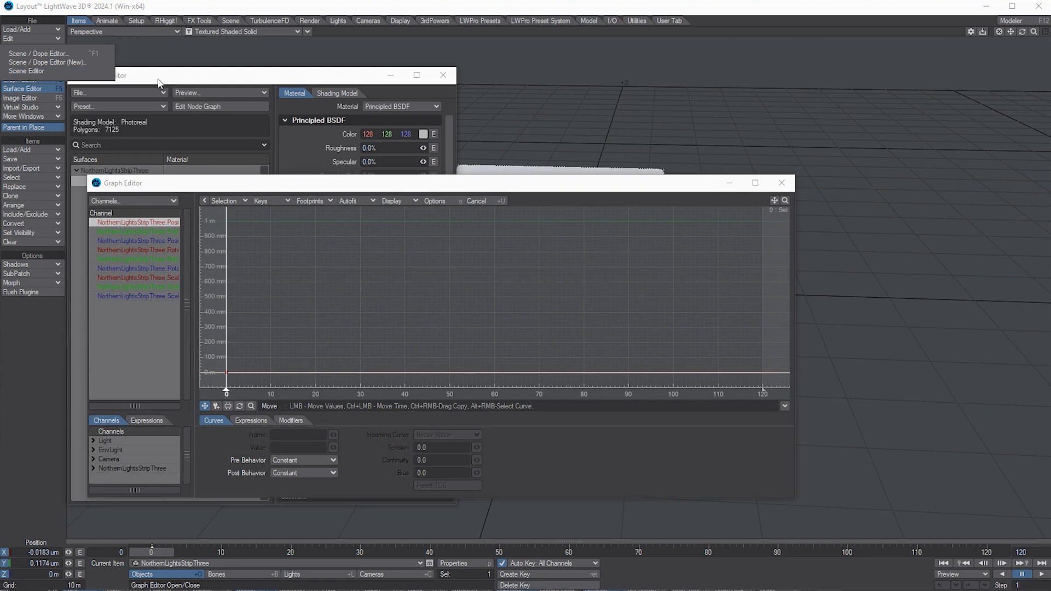
{"action": "left_click", "coordinate": [43, 71]}
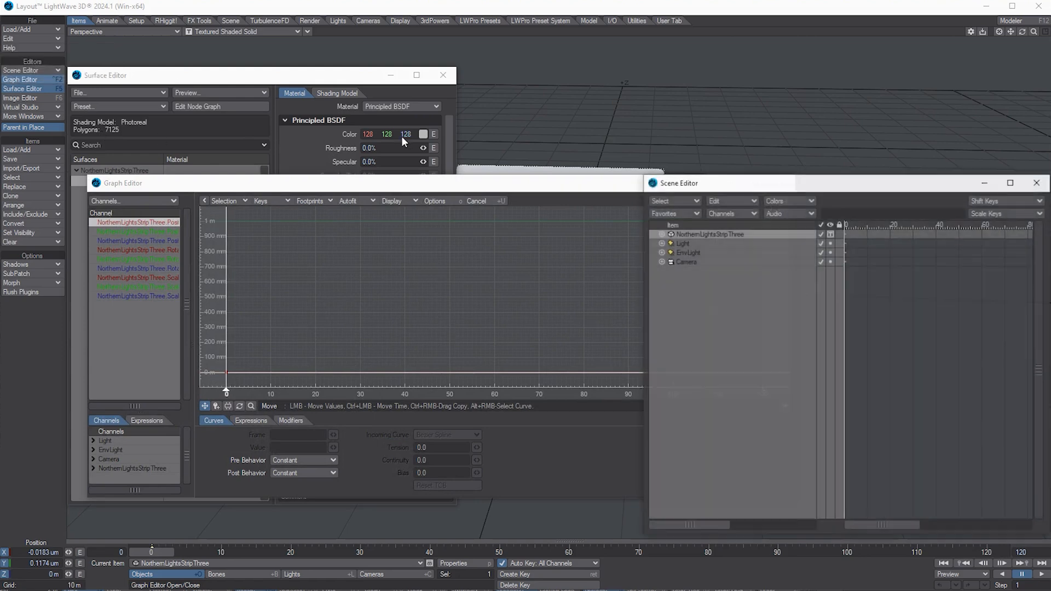
{"action": "left_click", "coordinate": [821, 244]}
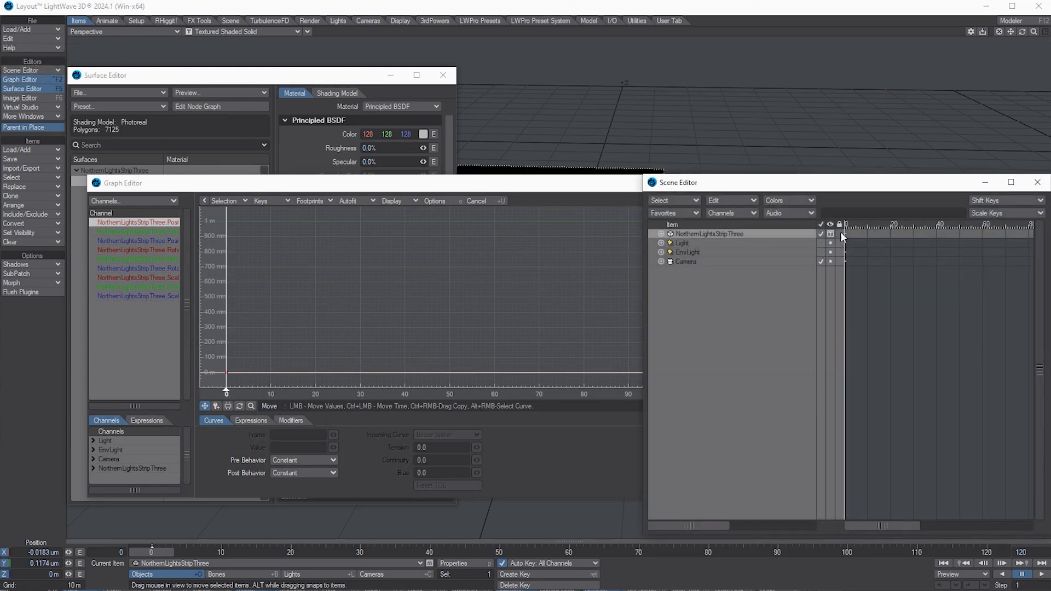
{"action": "left_click_drag", "start_coordinate": [553, 189], "coordinate": [481, 199]}
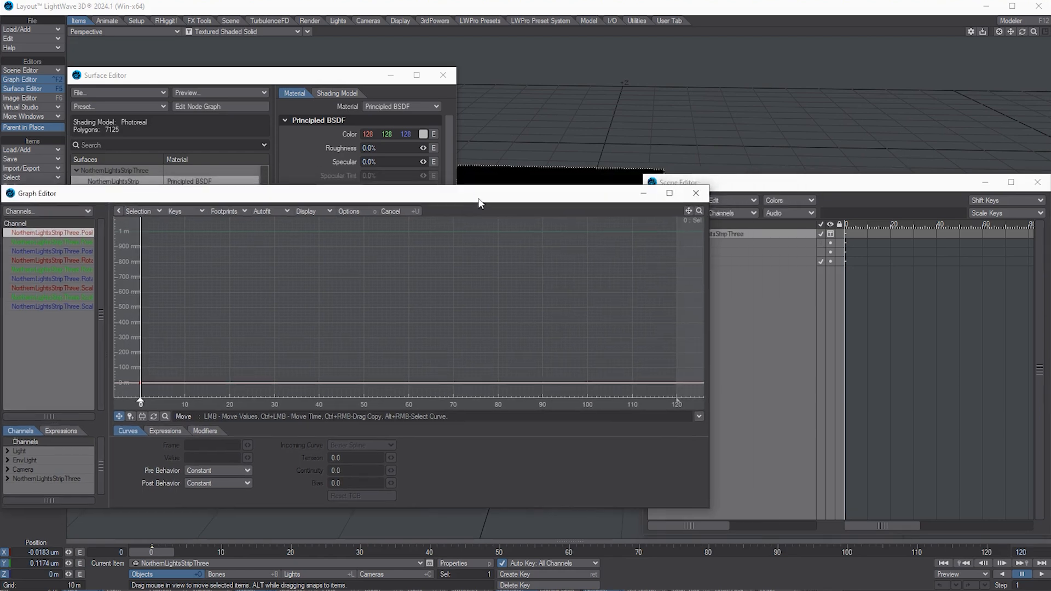
{"action": "left_click", "coordinate": [696, 193]}
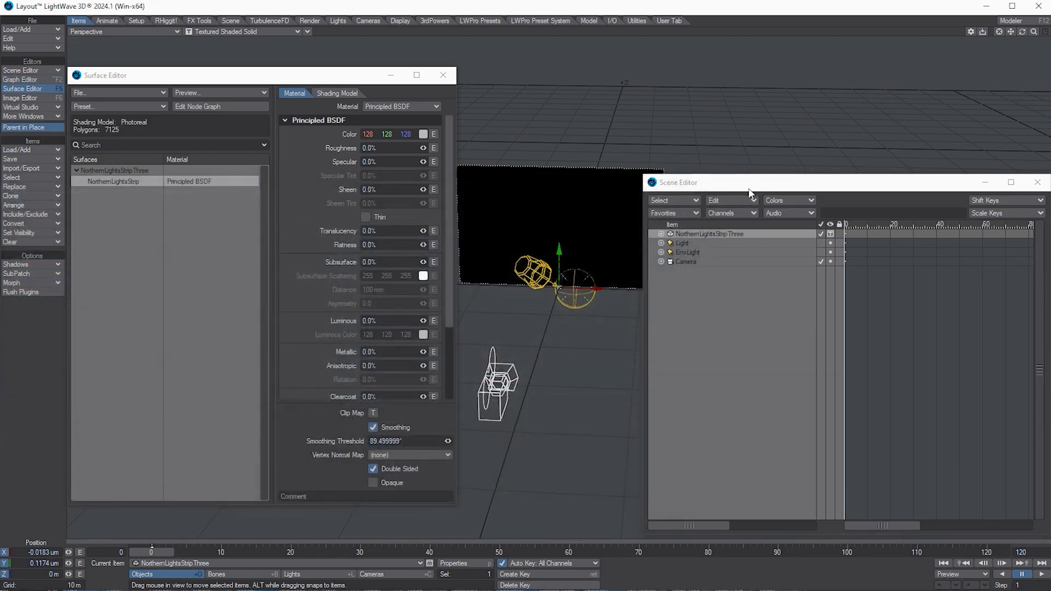
{"action": "left_click_drag", "start_coordinate": [754, 186], "coordinate": [774, 169]}
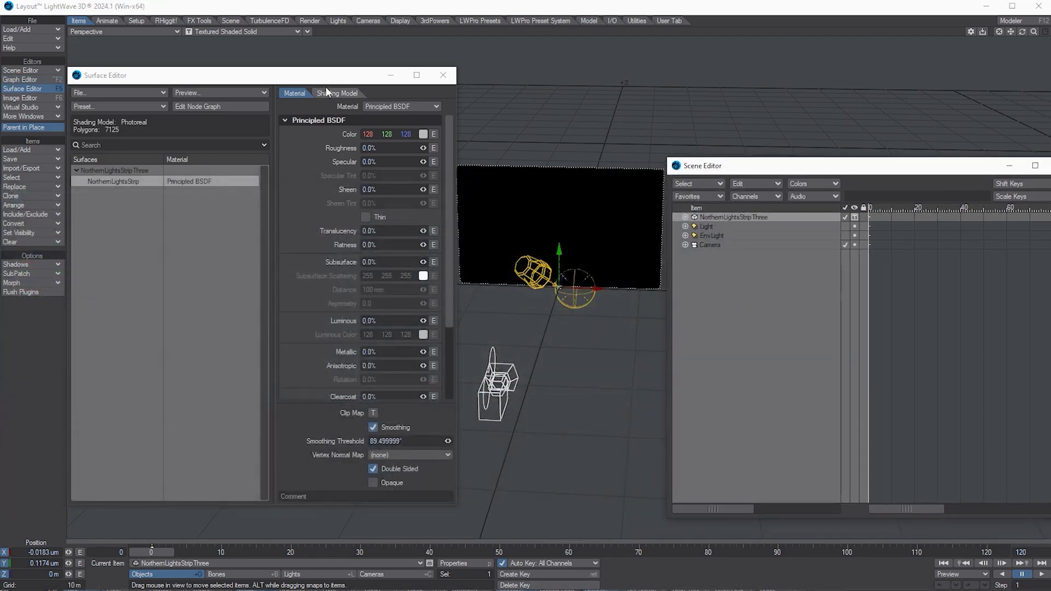
{"action": "left_click_drag", "start_coordinate": [324, 85], "coordinate": [312, 88]}
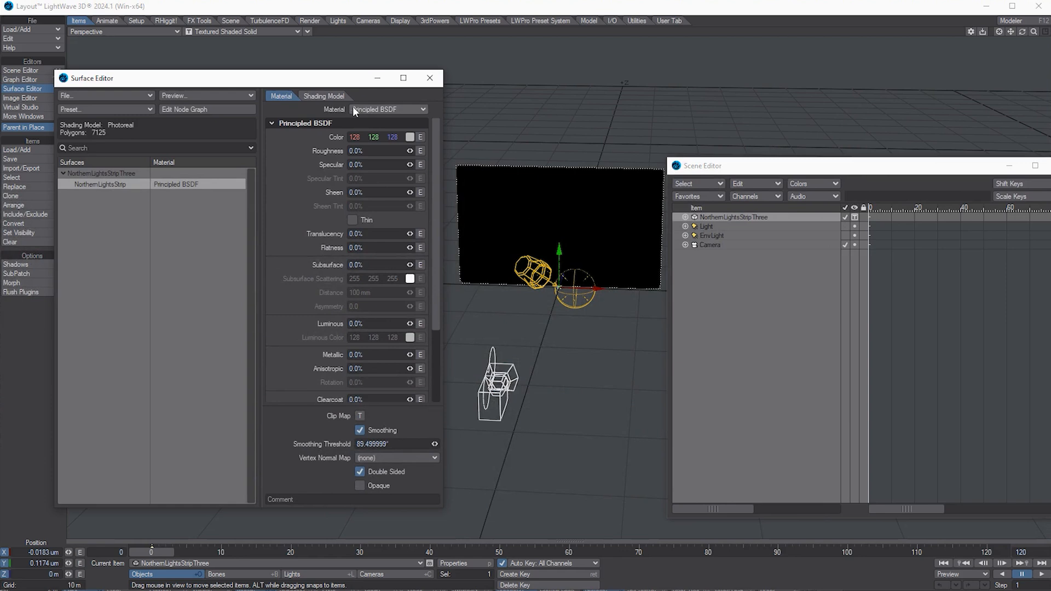
Step: Switch the NorthernLightsStrip material to Standard with 0% diffuse
{"action": "left_click", "coordinate": [378, 109]}
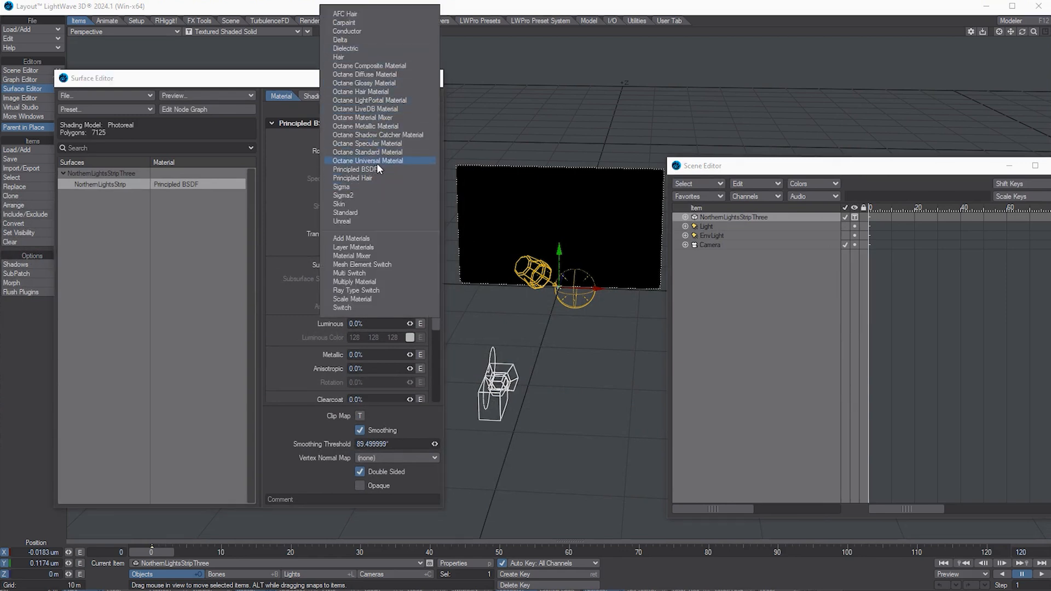
{"action": "left_click", "coordinate": [351, 213]}
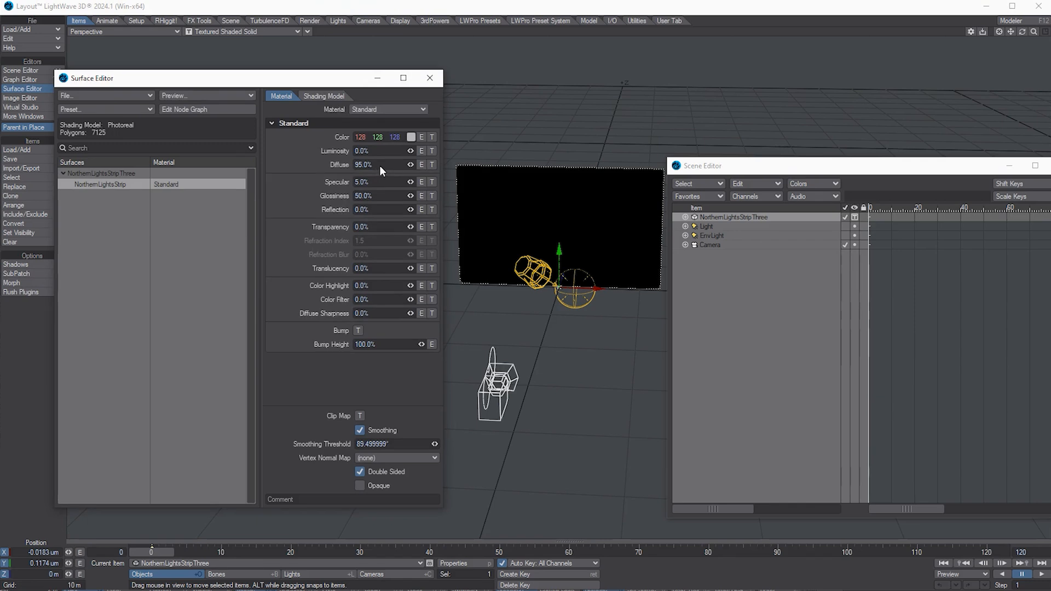
{"action": "type", "text": "0"}
{"action": "type", "text": "0"}
{"action": "key", "text": "Return"}
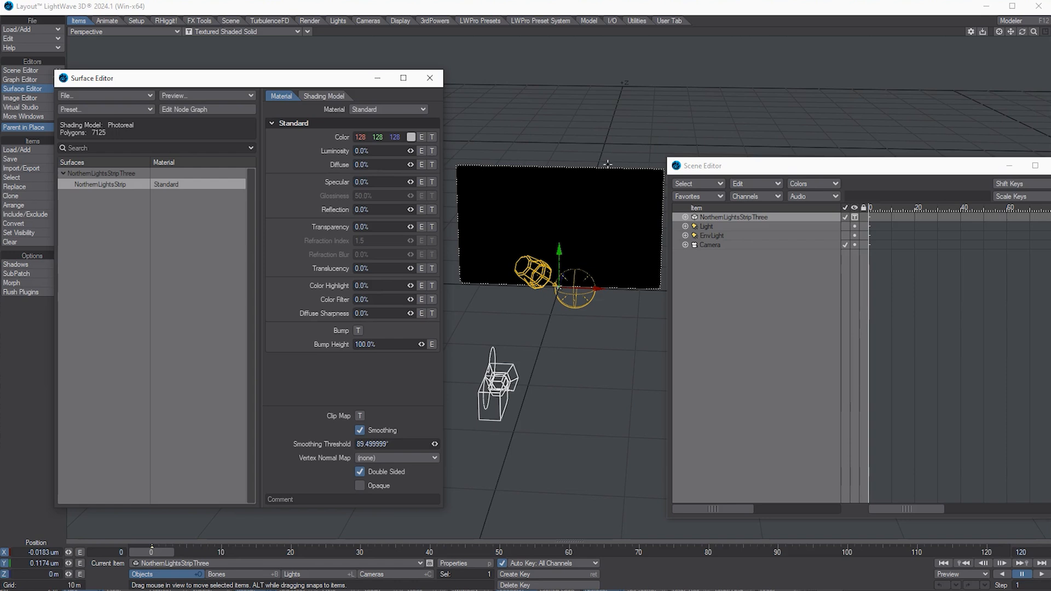
{"action": "left_click_drag", "start_coordinate": [696, 166], "coordinate": [715, 127]}
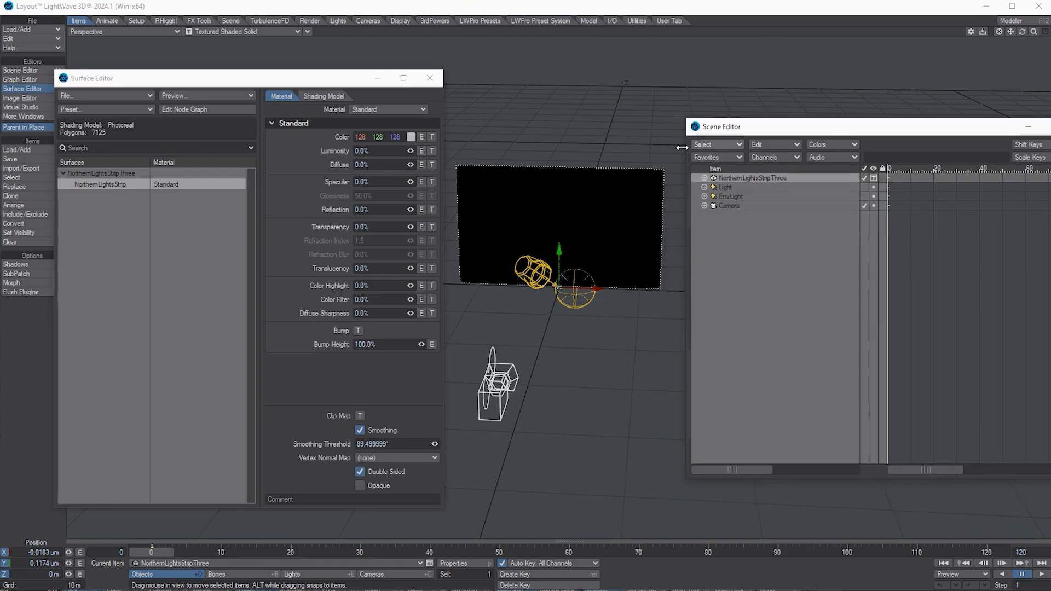
Step: Set luminosity to 100% and switch the viewport to VPR rendering
{"action": "left_click", "coordinate": [383, 151]}
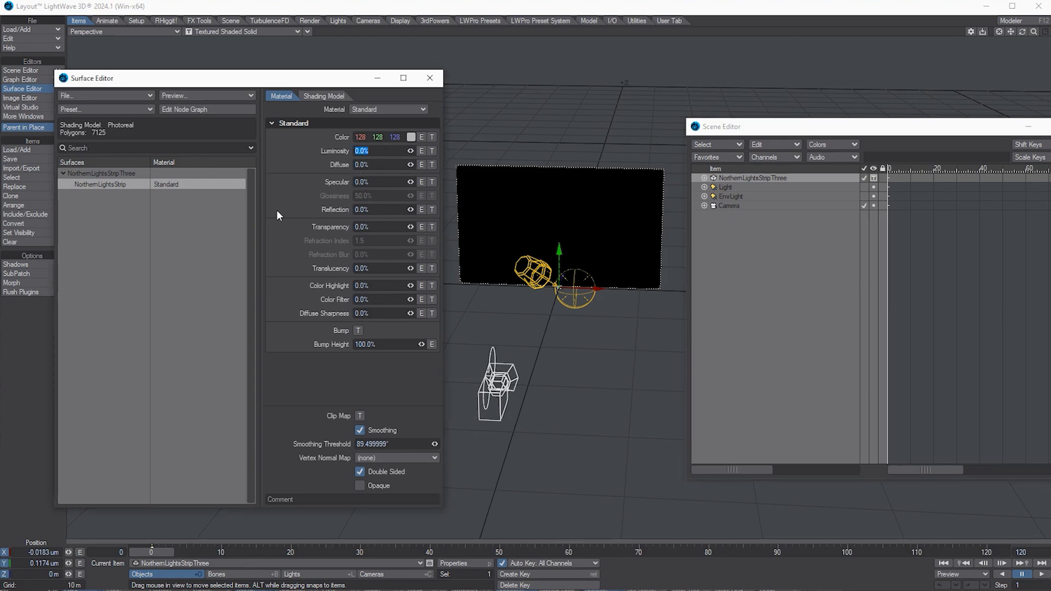
{"action": "type", "text": "100"}
{"action": "key", "text": "Return"}
{"action": "key", "text": "Tab"}
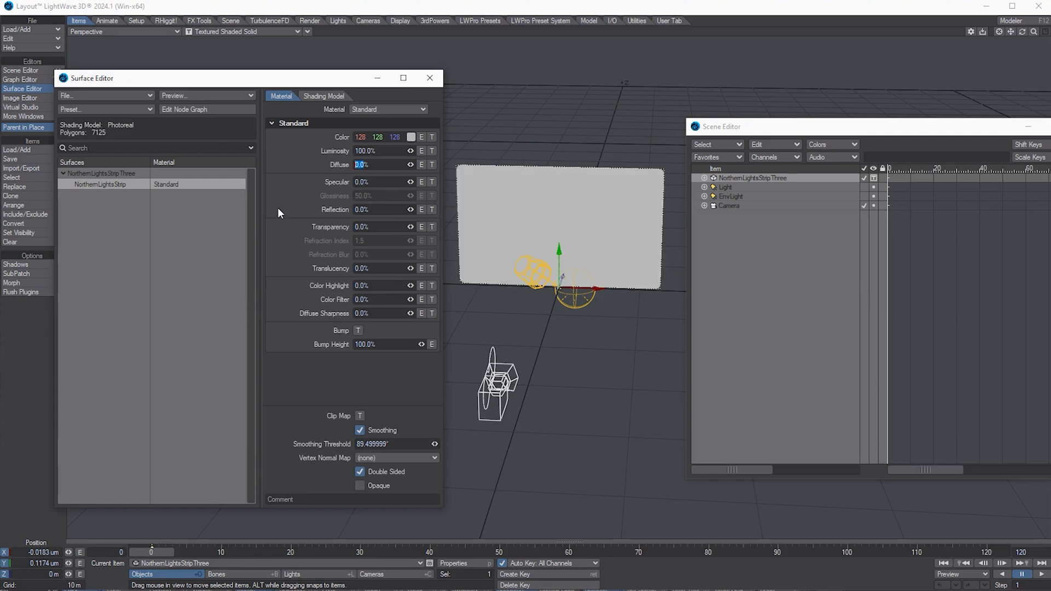
{"action": "left_click", "coordinate": [242, 30]}
{"action": "left_click", "coordinate": [243, 81]}
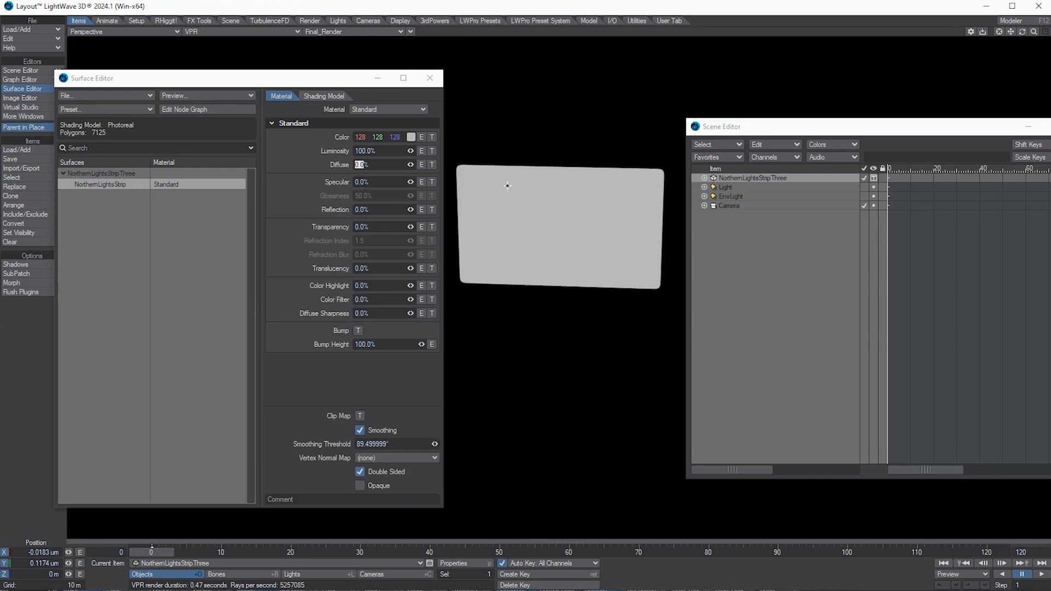
Step: Pick the dark purple 32, 0, 64 as the surface colour
{"action": "left_click", "coordinate": [410, 137]}
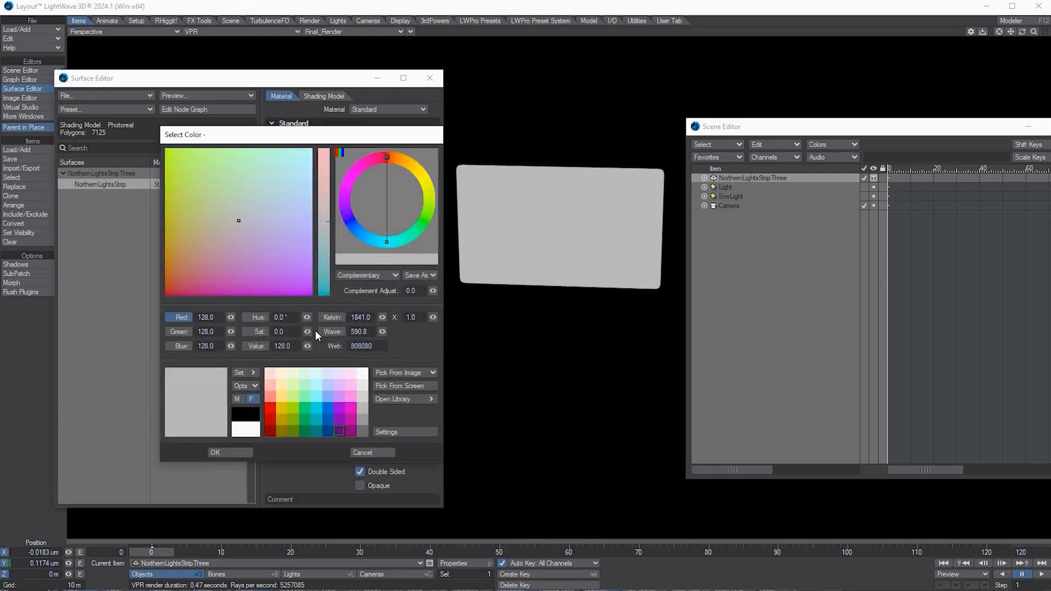
{"action": "left_click", "coordinate": [340, 430]}
{"action": "left_click", "coordinate": [265, 451]}
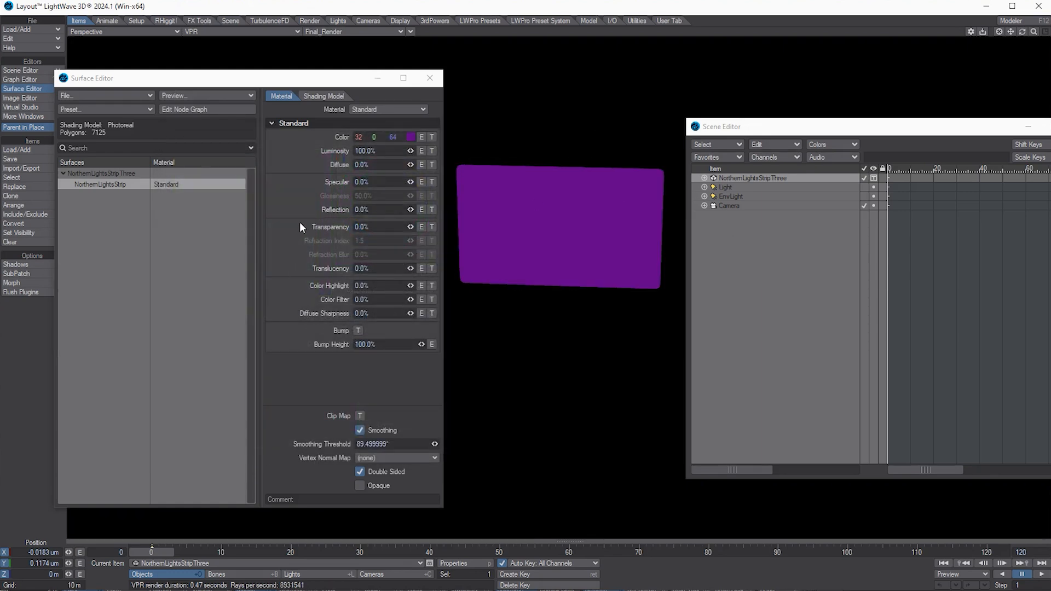
Step: Add a Gradient transparency texture driven by Y Distance to Pivot
{"action": "left_click", "coordinate": [431, 228]}
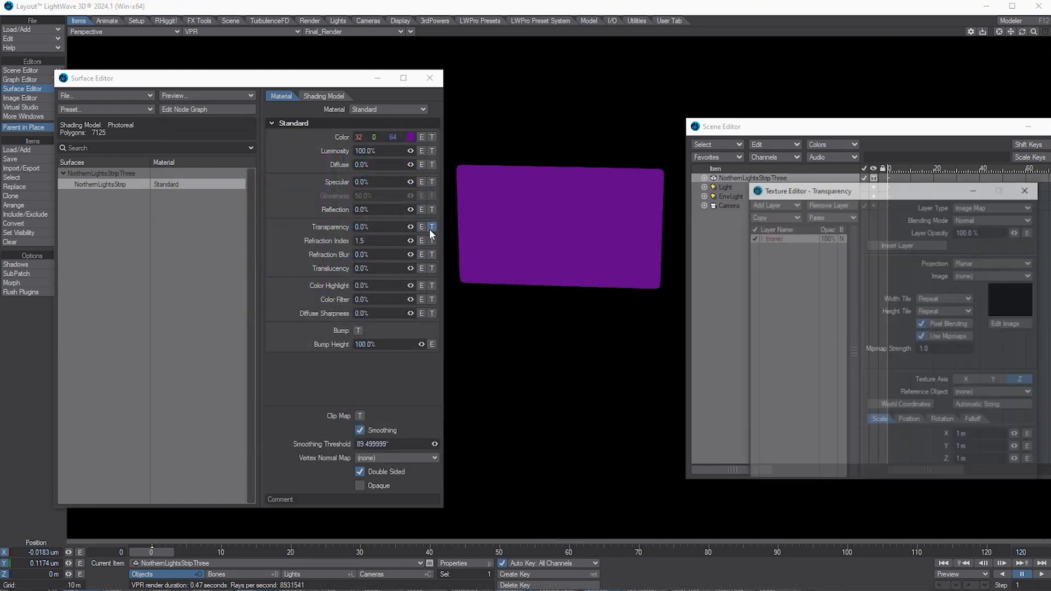
{"action": "left_click_drag", "start_coordinate": [877, 192], "coordinate": [881, 229]}
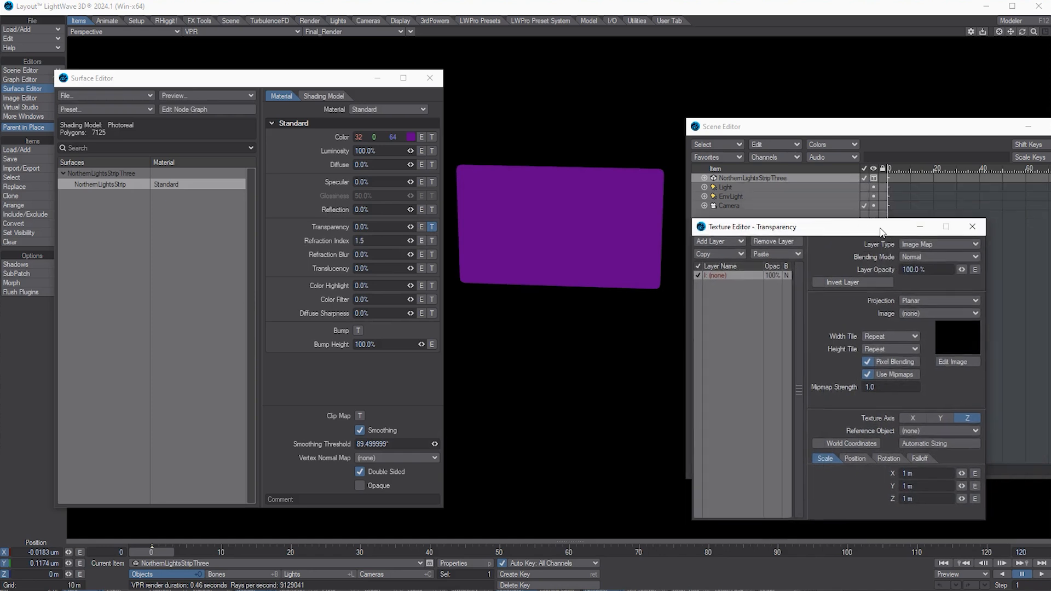
{"action": "left_click", "coordinate": [954, 246]}
{"action": "left_click", "coordinate": [949, 263]}
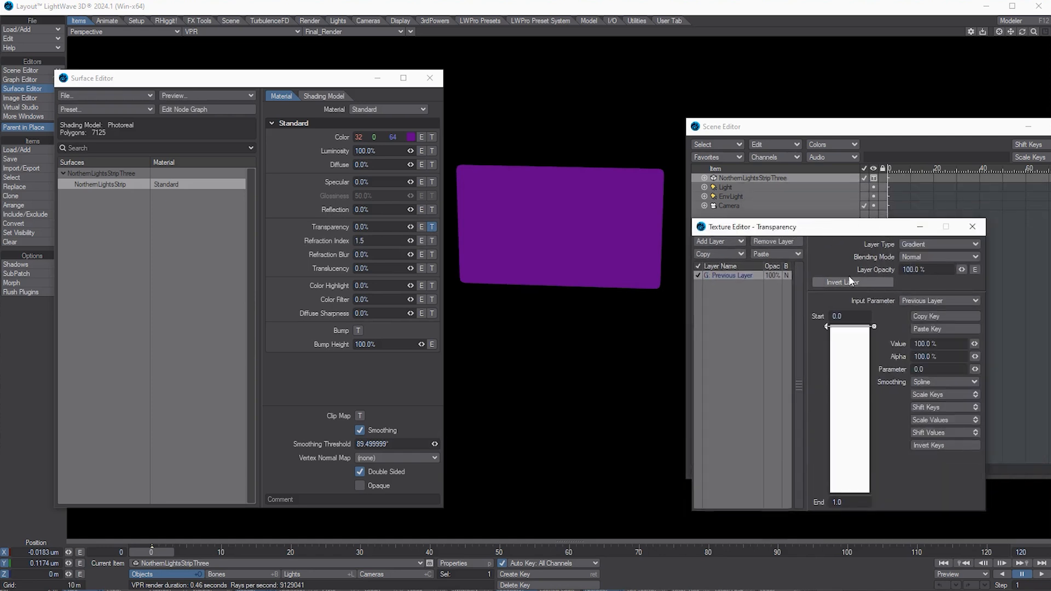
{"action": "left_click", "coordinate": [929, 302]}
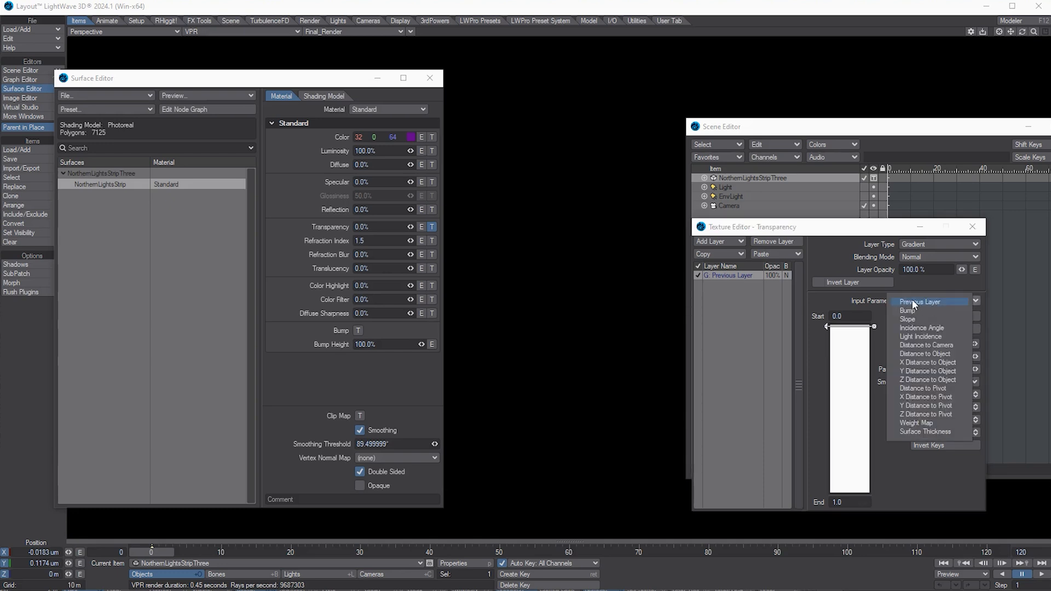
{"action": "left_click", "coordinate": [927, 405]}
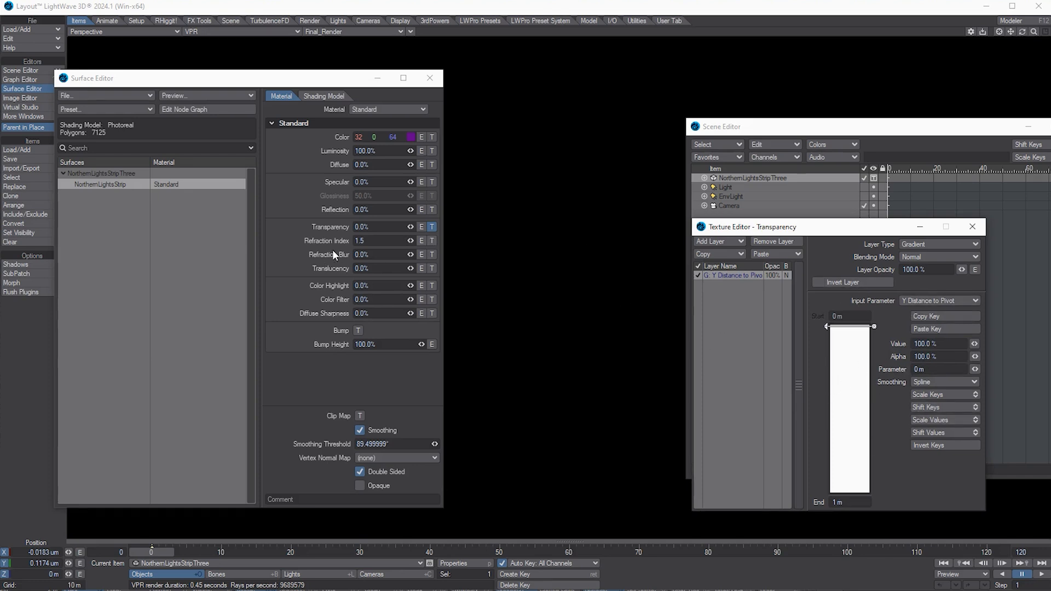
Step: Add a 0% gradient key and place it toward the 1 m end
{"action": "left_click", "coordinate": [851, 362]}
{"action": "left_click", "coordinate": [941, 344]}
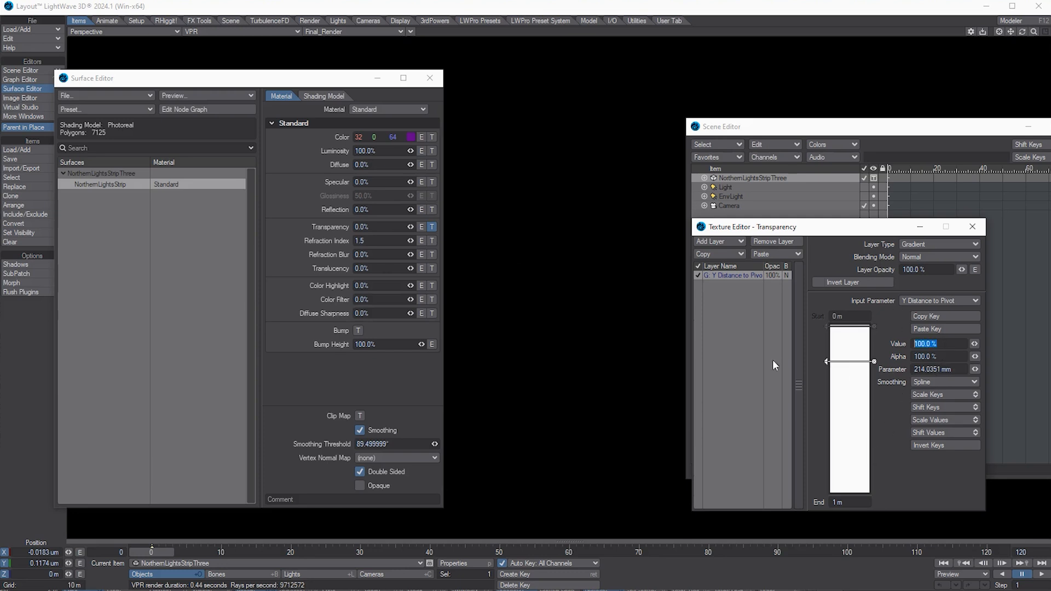
{"action": "type", "text": "0"}
{"action": "key", "text": "Tab"}
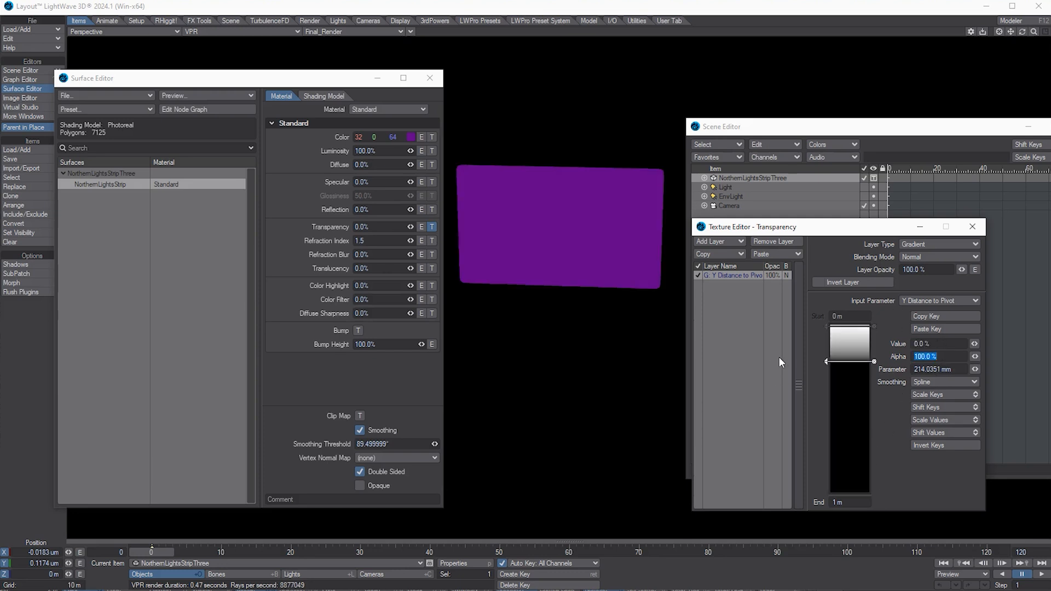
{"action": "left_click_drag", "start_coordinate": [824, 361], "coordinate": [830, 501]}
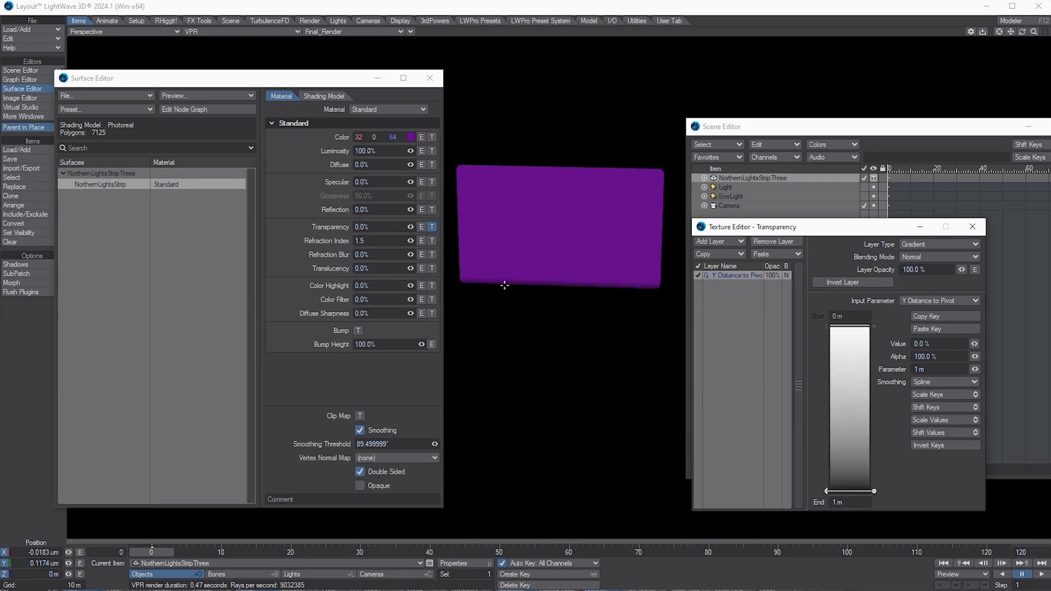
{"action": "left_click", "coordinate": [847, 503]}
{"action": "left_click_drag", "start_coordinate": [834, 490], "coordinate": [838, 459]}
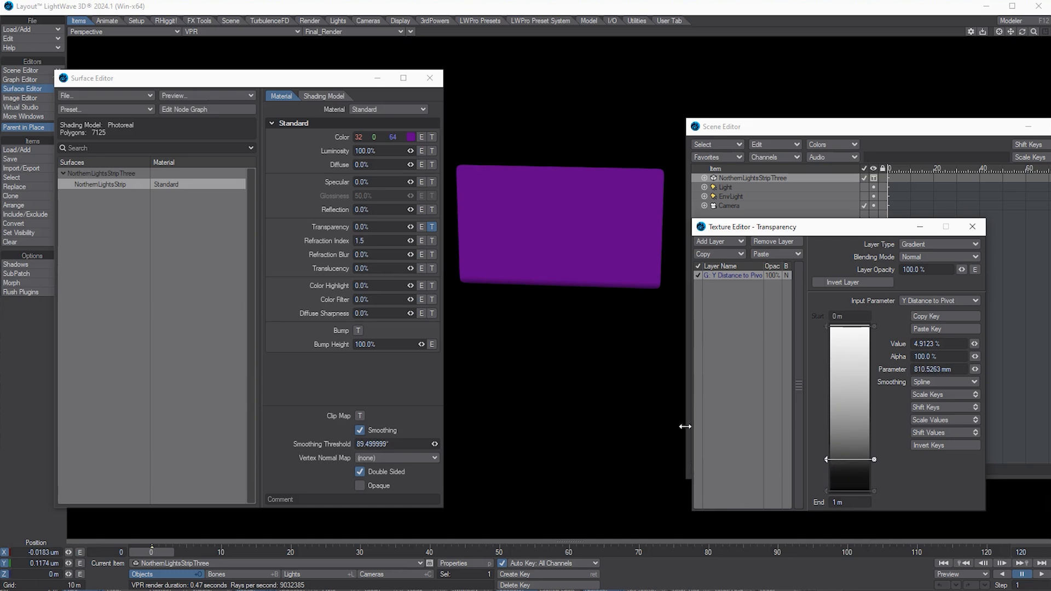
{"action": "left_click", "coordinate": [931, 344]}
{"action": "type", "text": "0"}
{"action": "key", "text": "Return"}
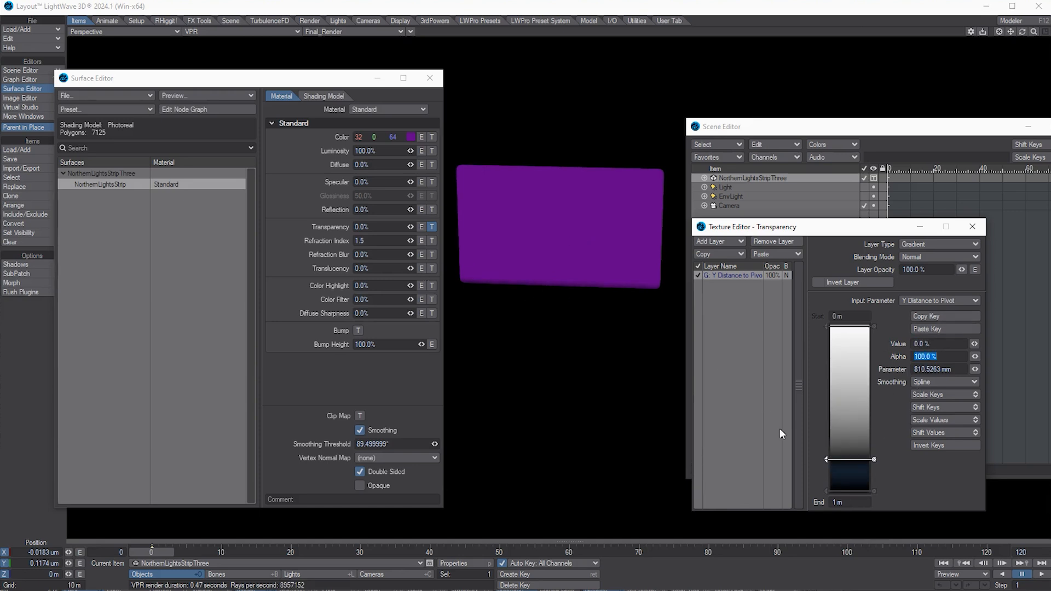
Step: Set Linear smoothing on both gradient keys
{"action": "left_click", "coordinate": [938, 381]}
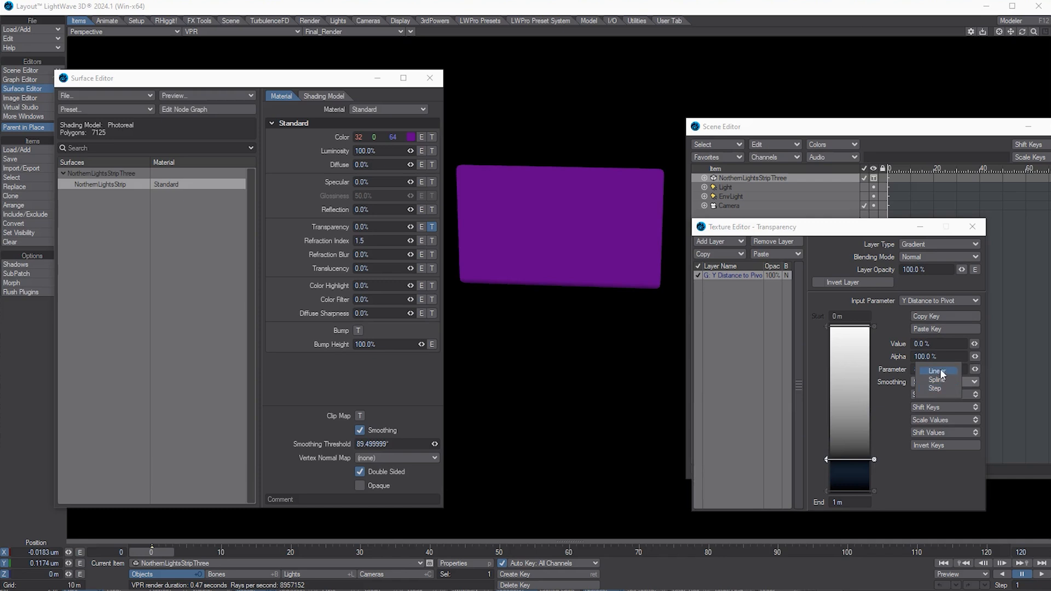
{"action": "left_click", "coordinate": [937, 371]}
{"action": "left_click", "coordinate": [851, 491]}
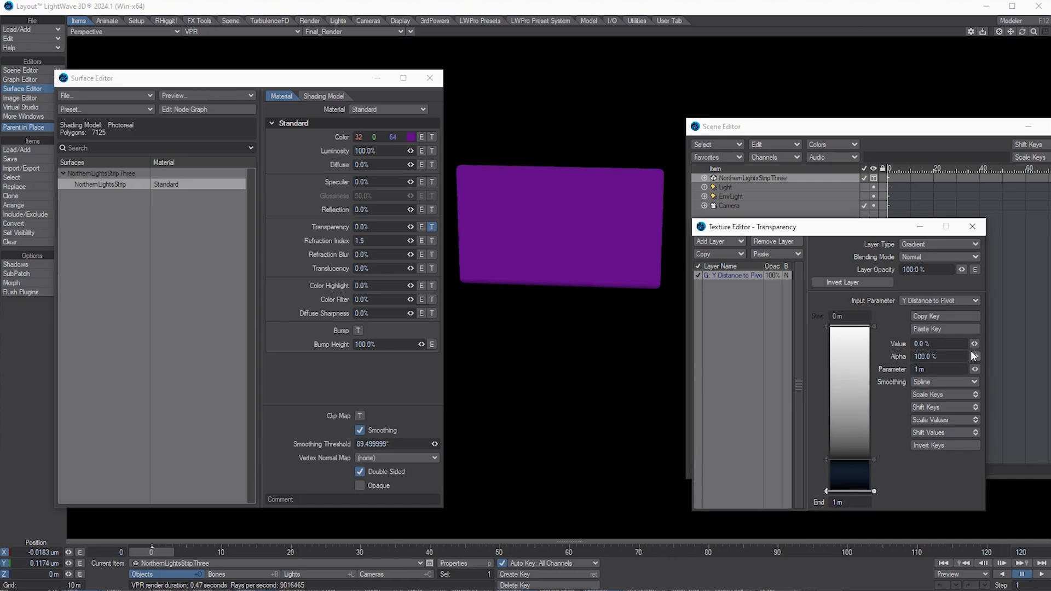
{"action": "left_click", "coordinate": [941, 382]}
{"action": "left_click", "coordinate": [938, 373]}
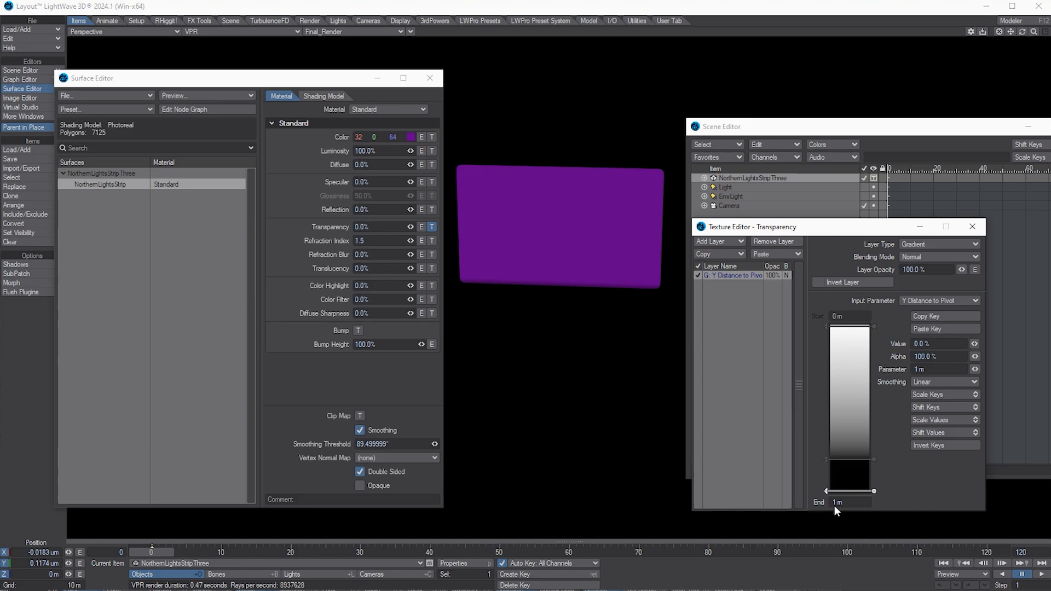
Step: Set the transparency gradient End to 2 m, reposition its keys, and invert them
{"action": "left_click_drag", "start_coordinate": [843, 502], "coordinate": [625, 510]}
{"action": "type", "text": "2"}
{"action": "key", "text": "Tab"}
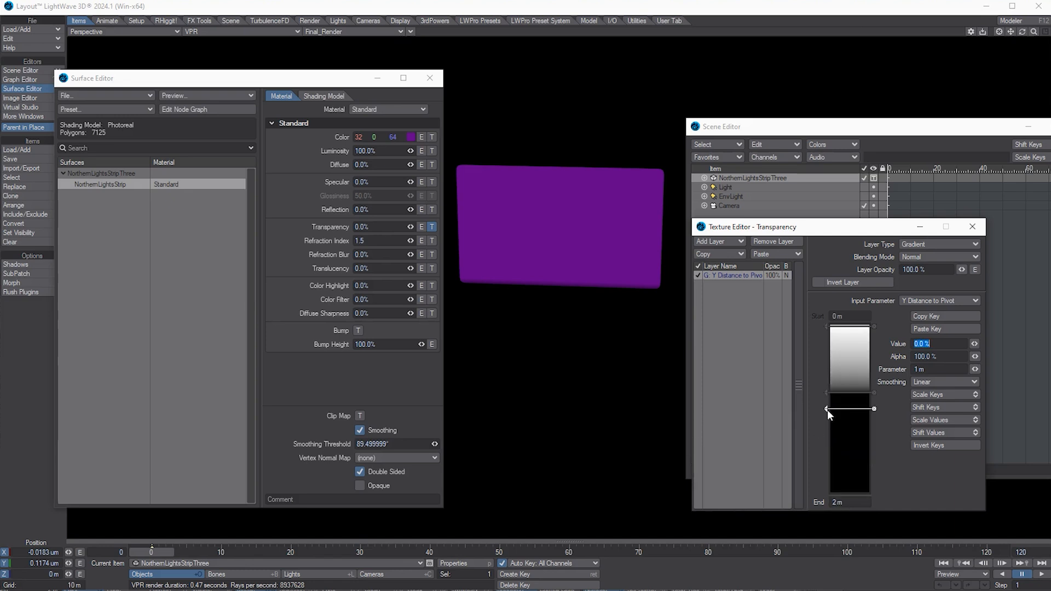
{"action": "left_click_drag", "start_coordinate": [827, 410], "coordinate": [824, 487]}
{"action": "left_click_drag", "start_coordinate": [827, 393], "coordinate": [827, 344]}
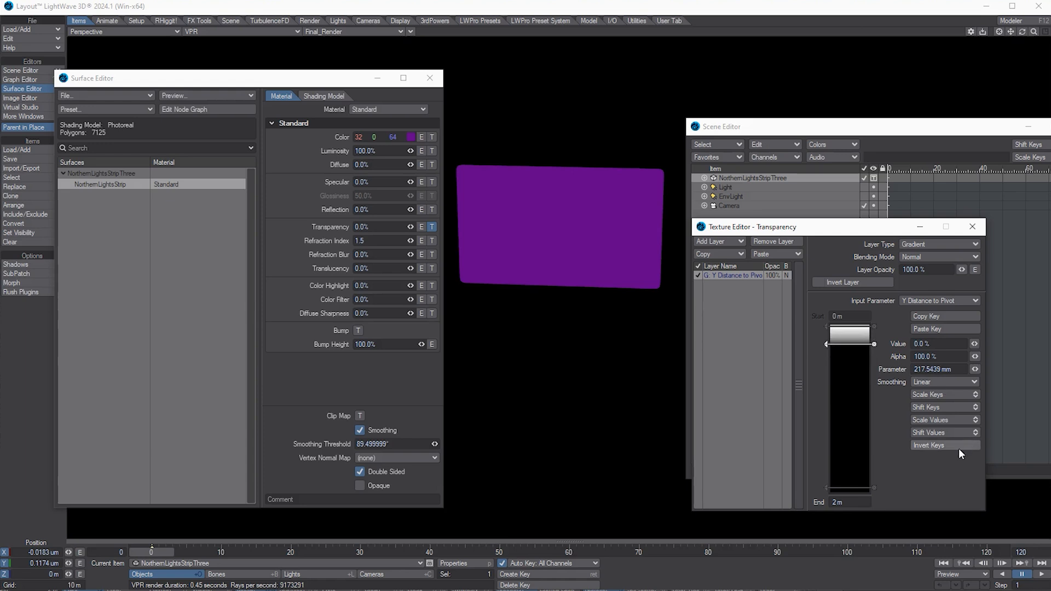
{"action": "left_click", "coordinate": [945, 445]}
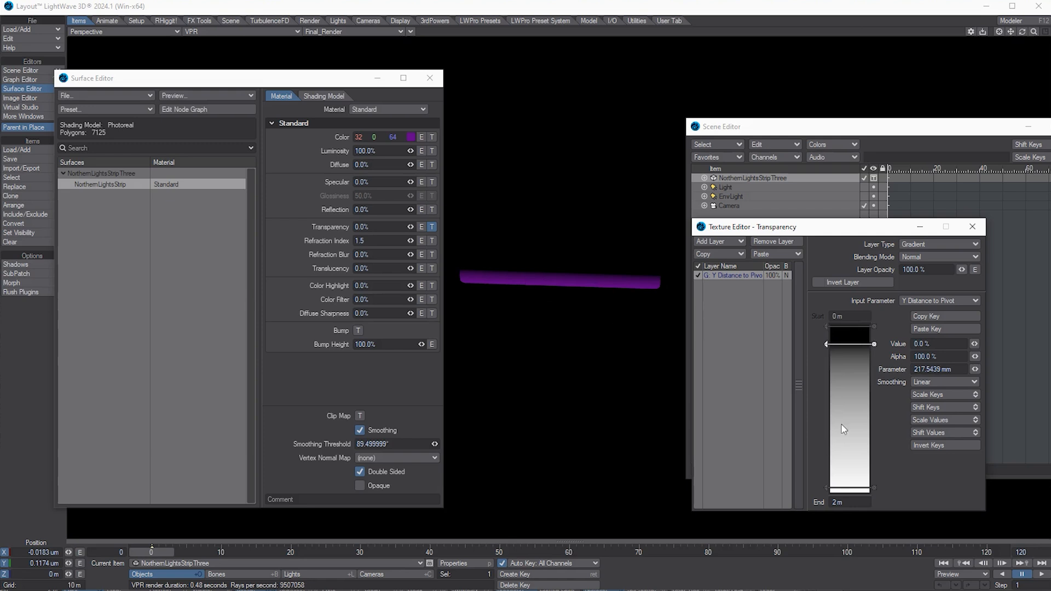
Step: Move the top key to 0 m with a Value of 100%, then drag it down the ramp
{"action": "mouse_move", "coordinate": [829, 346]}
{"action": "left_mouse_down"}
{"action": "mouse_move", "coordinate": [839, 328]}
{"action": "mouse_move", "coordinate": [839, 343]}
{"action": "left_mouse_up"}
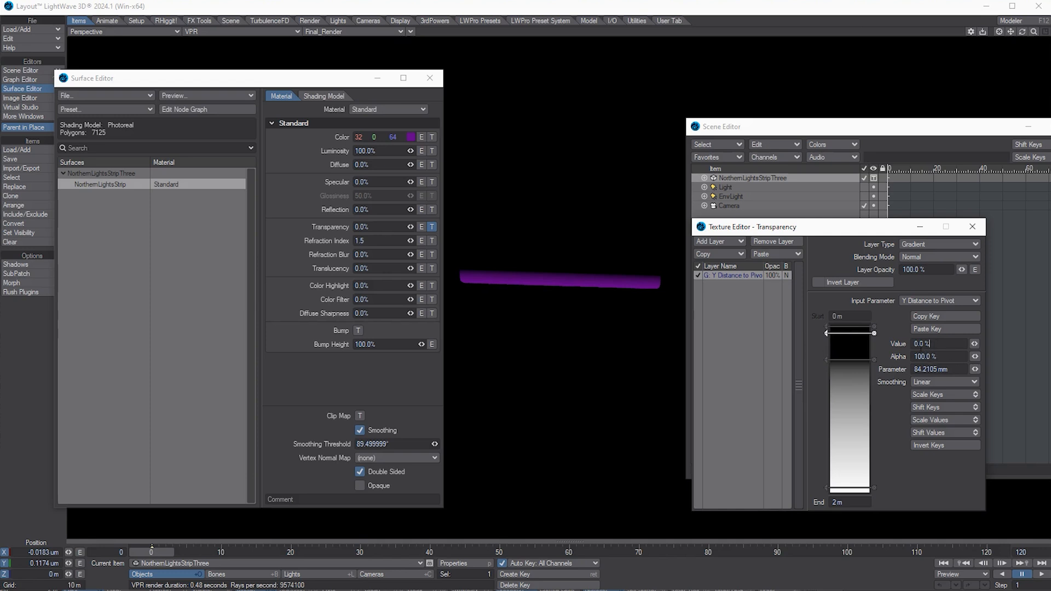
{"action": "type", "text": "100"}
{"action": "key", "text": "Tab"}
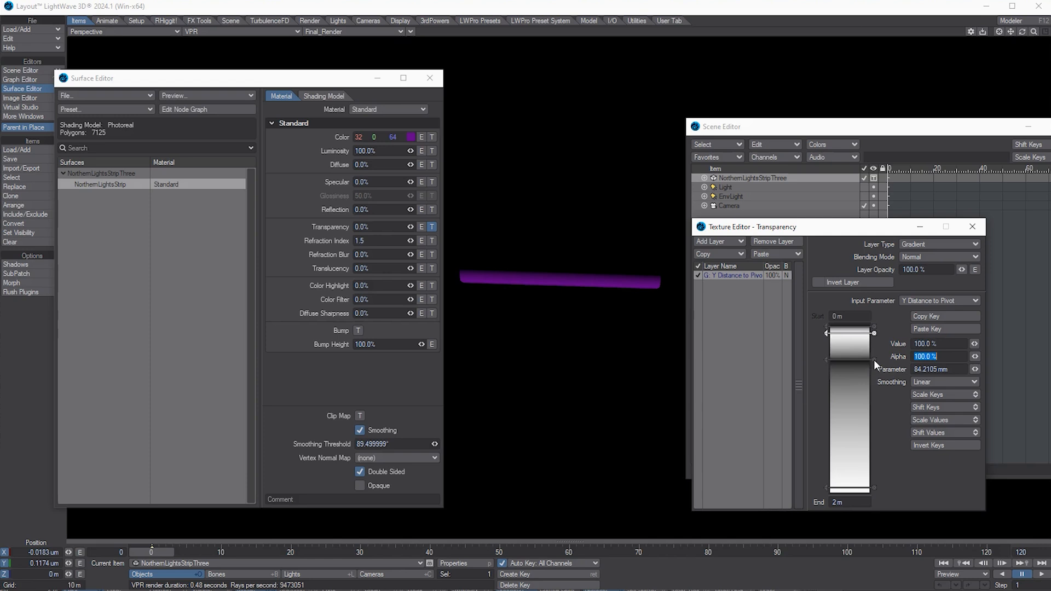
{"action": "key", "text": "Return"}
{"action": "left_click_drag", "start_coordinate": [827, 333], "coordinate": [828, 453]}
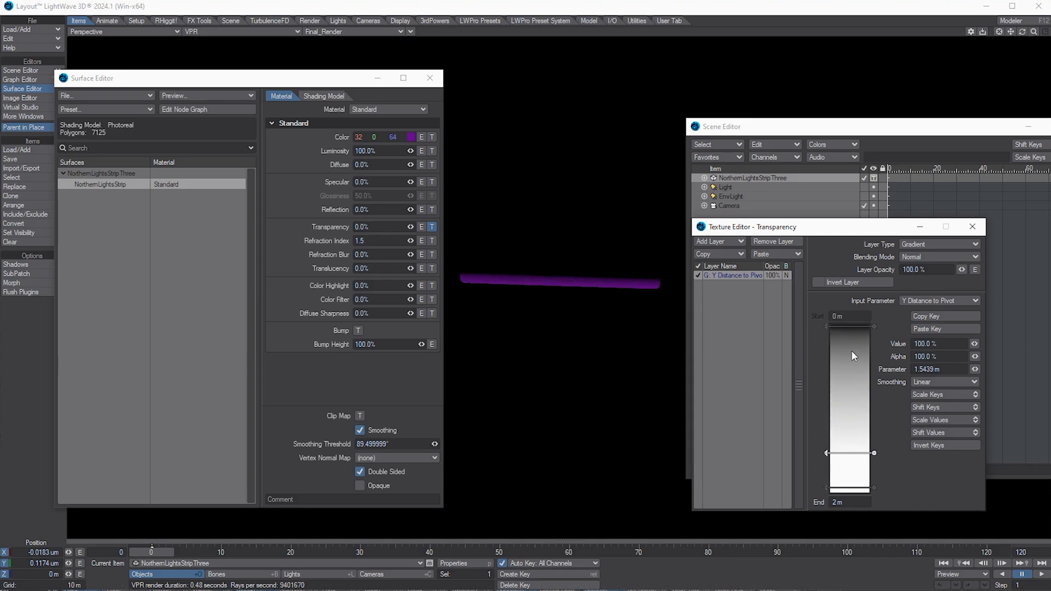
Step: Add a key near the gradient top and set the top key's value to 100%
{"action": "left_click", "coordinate": [838, 335]}
{"action": "left_click", "coordinate": [826, 326]}
{"action": "left_click_drag", "start_coordinate": [931, 344], "coordinate": [816, 342]}
{"action": "type", "text": "100"}
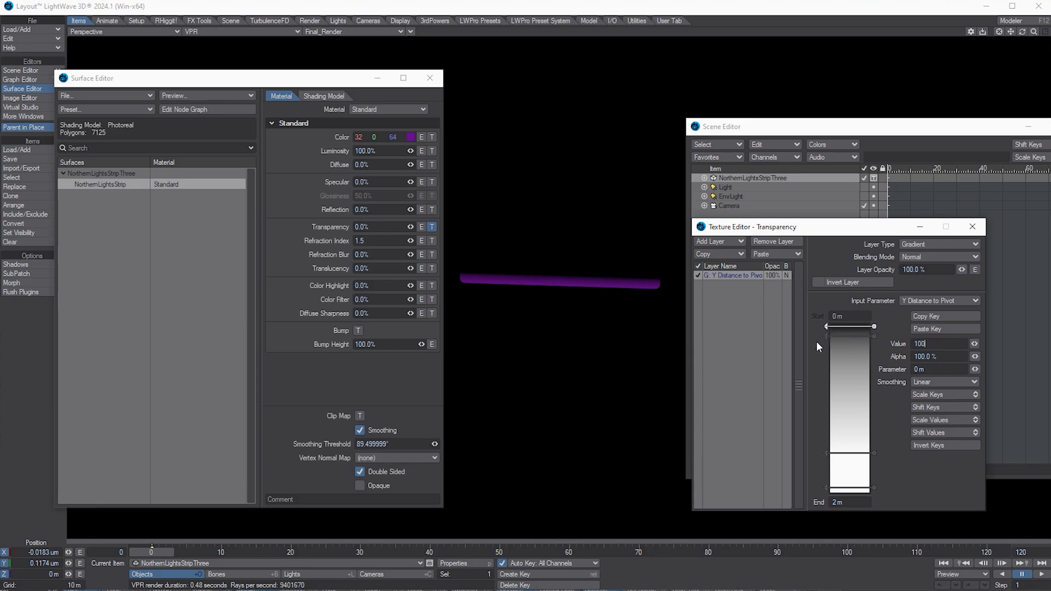
{"action": "key", "text": "Tab"}
Step: Set the upper key to 0% and add a lower key at 100%
{"action": "left_click", "coordinate": [825, 337]}
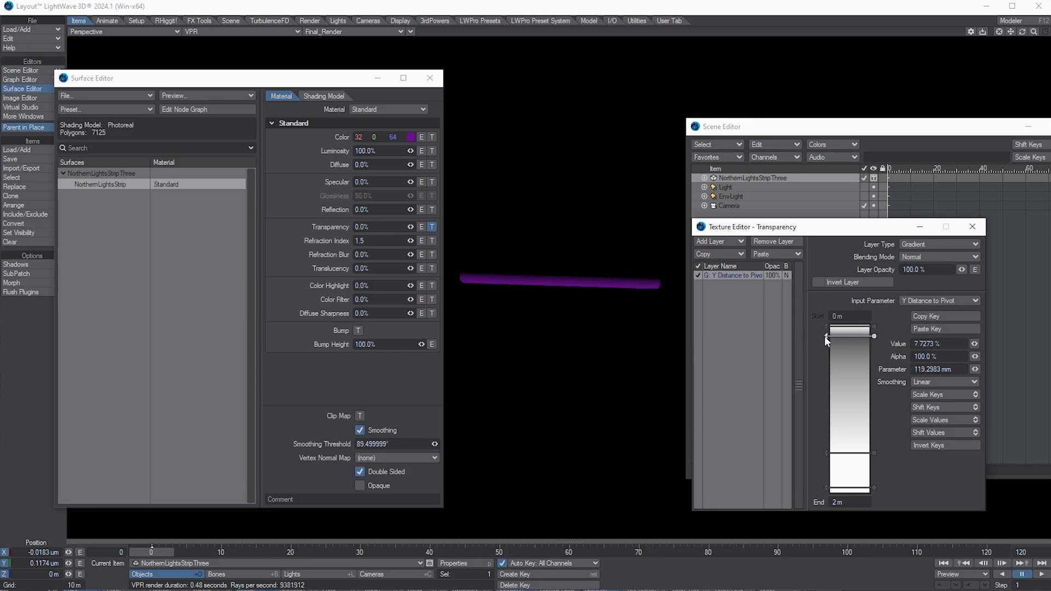
{"action": "left_click_drag", "start_coordinate": [931, 344], "coordinate": [799, 356]}
{"action": "type", "text": "0"}
{"action": "key", "text": "Tab"}
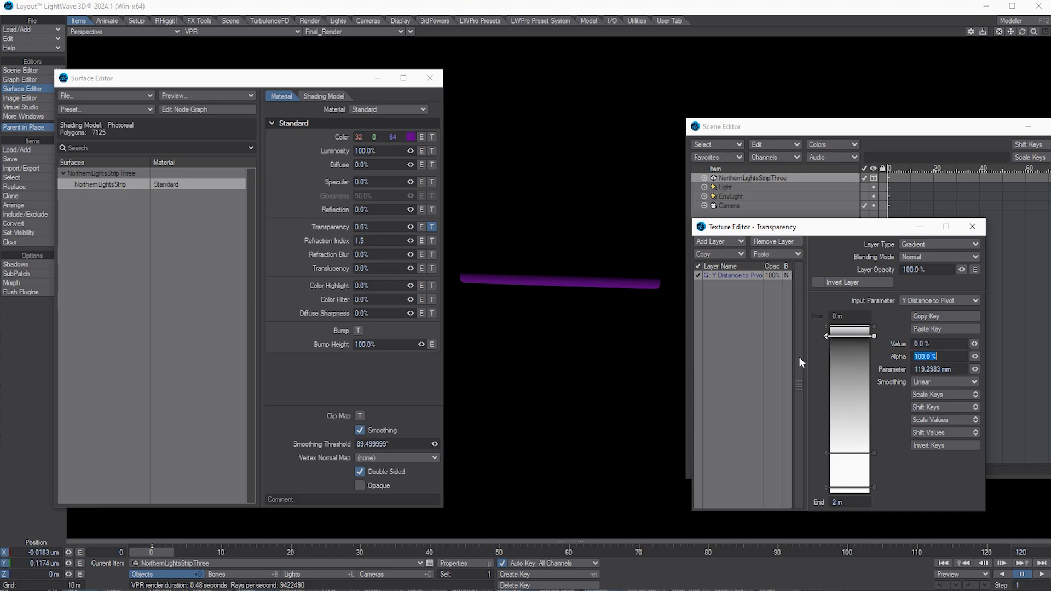
{"action": "left_click", "coordinate": [842, 359]}
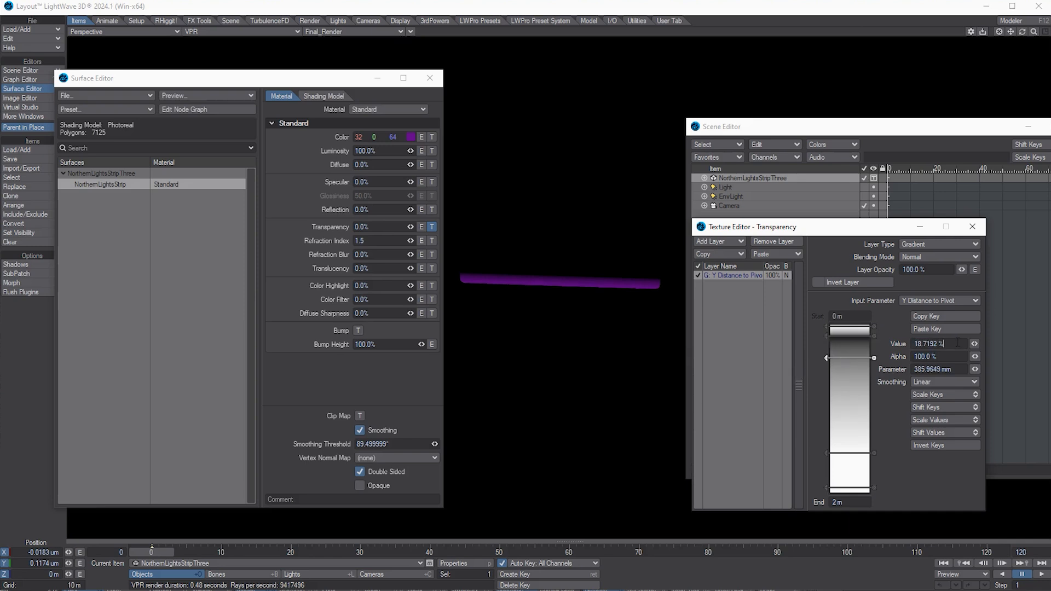
{"action": "left_click_drag", "start_coordinate": [957, 343], "coordinate": [724, 371]}
{"action": "type", "text": "100"}
{"action": "key", "text": "Tab"}
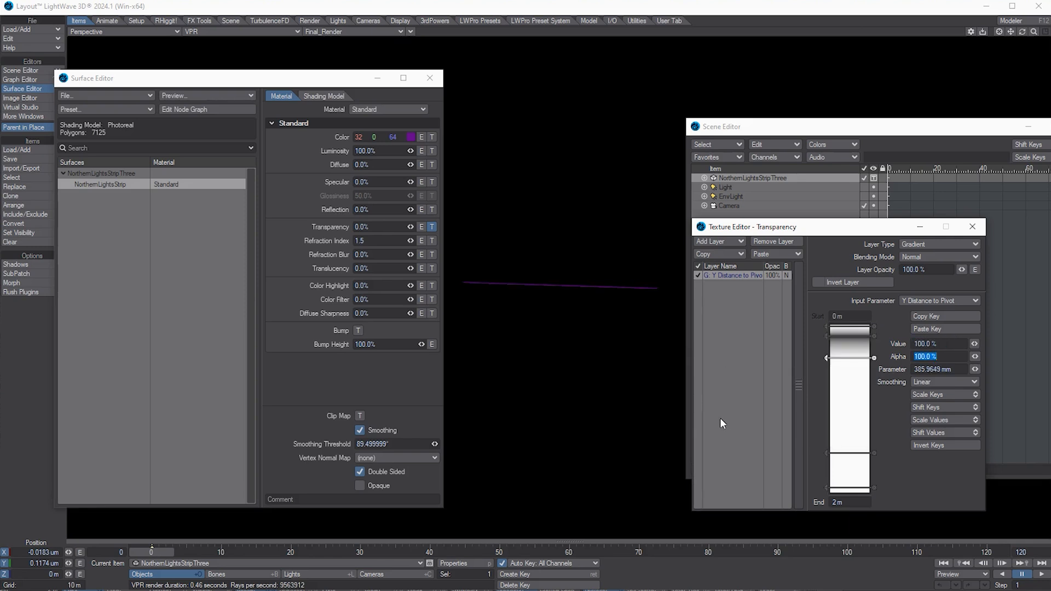
Step: Slide the keys lower, delete the bottom key, and add a new 100% key near the top
{"action": "left_click_drag", "start_coordinate": [827, 358], "coordinate": [827, 391]}
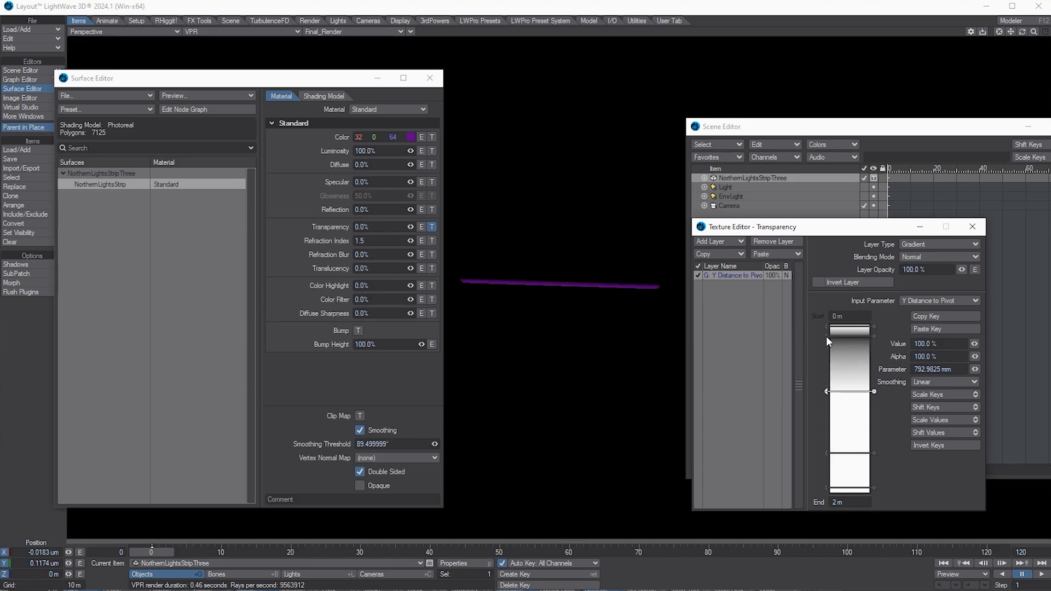
{"action": "left_click_drag", "start_coordinate": [826, 336], "coordinate": [850, 431]}
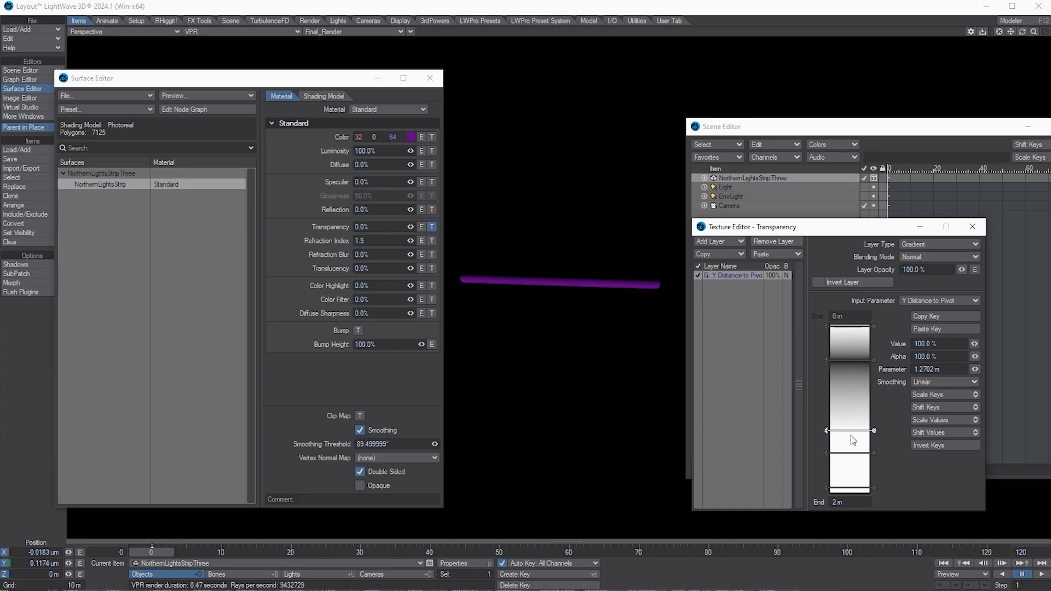
{"action": "left_click", "coordinate": [875, 453]}
{"action": "left_click", "coordinate": [845, 331]}
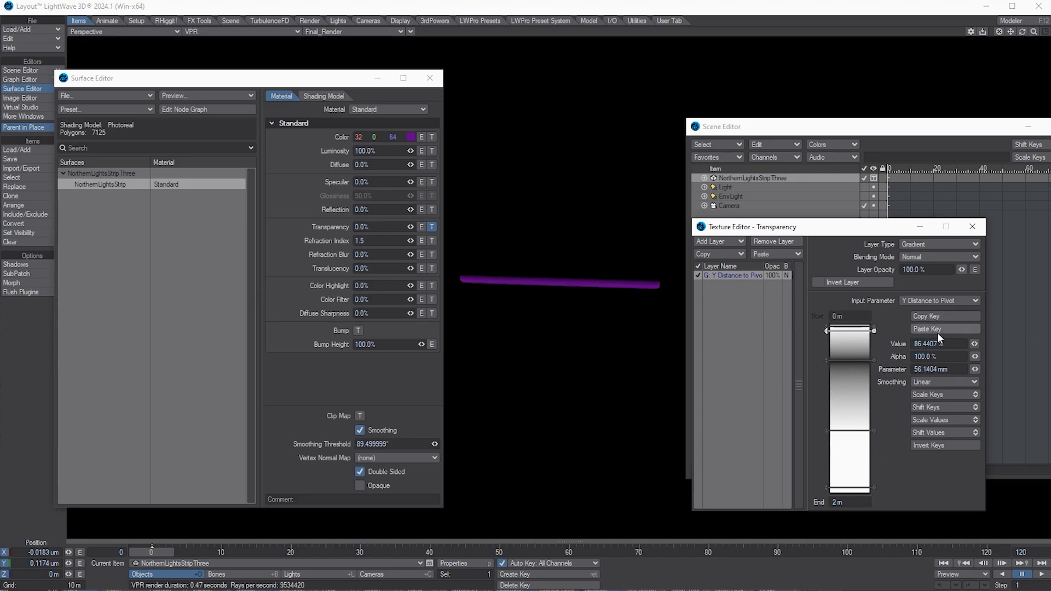
{"action": "left_click_drag", "start_coordinate": [950, 345], "coordinate": [652, 363]}
{"action": "type", "text": "010"}
{"action": "key", "text": "Tab"}
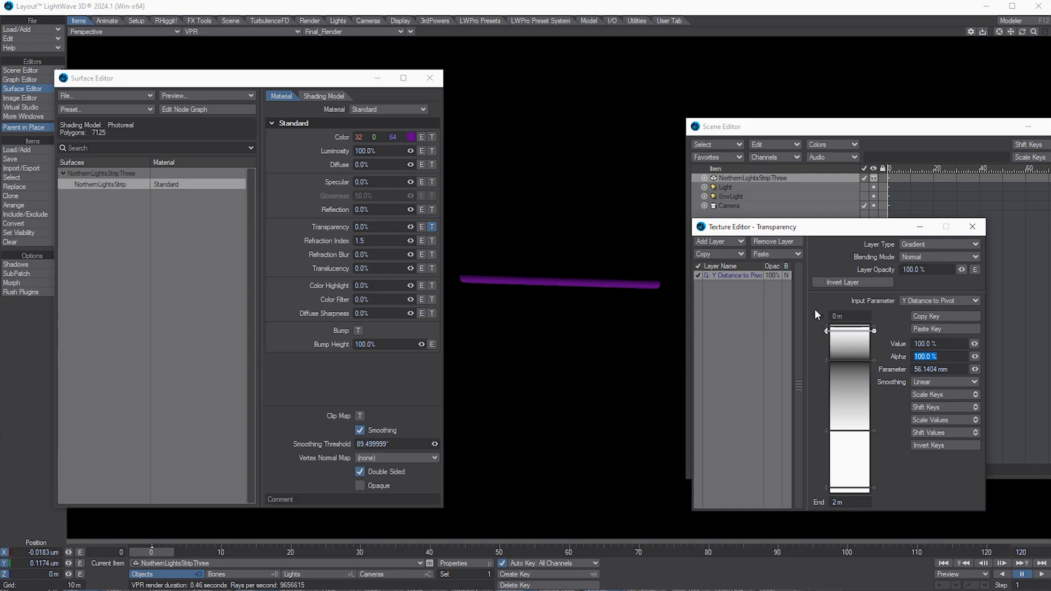
Step: Set the start key to 0% and add another key just below it
{"action": "left_click", "coordinate": [824, 326]}
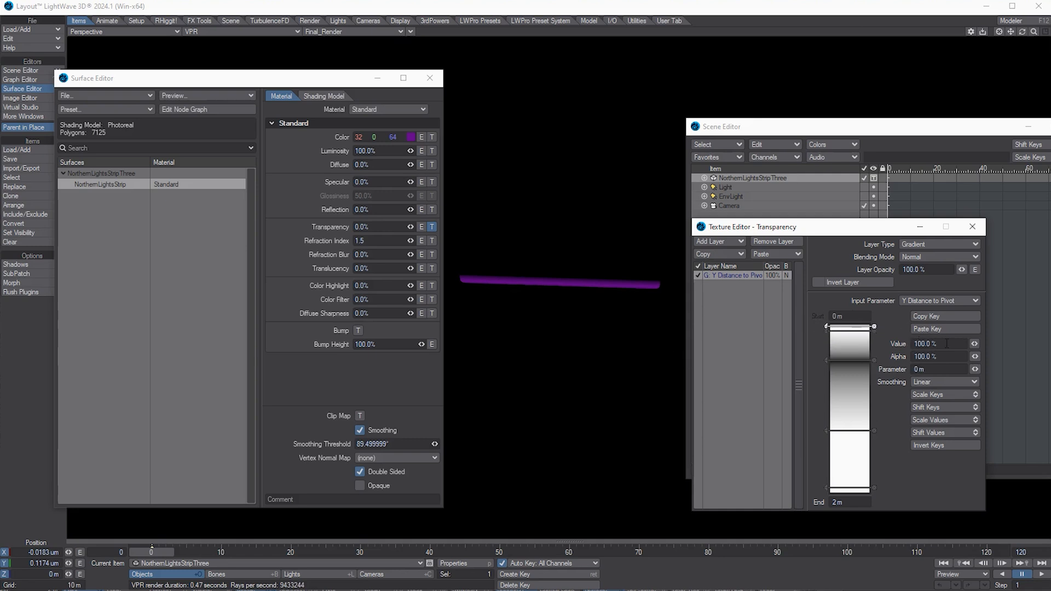
{"action": "type", "text": "0"}
{"action": "key", "text": "Tab"}
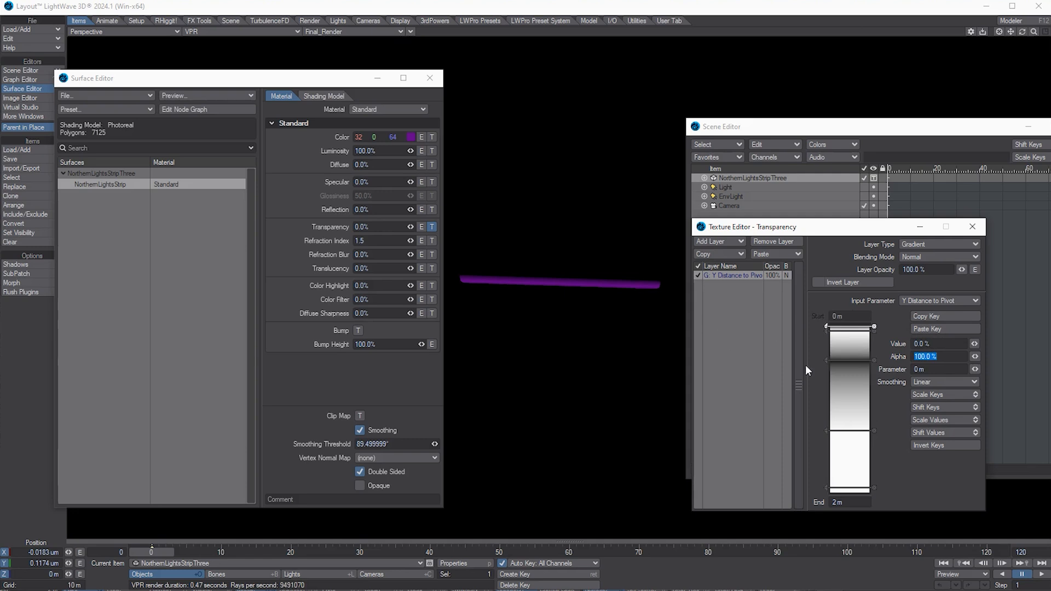
{"action": "left_click", "coordinate": [834, 344]}
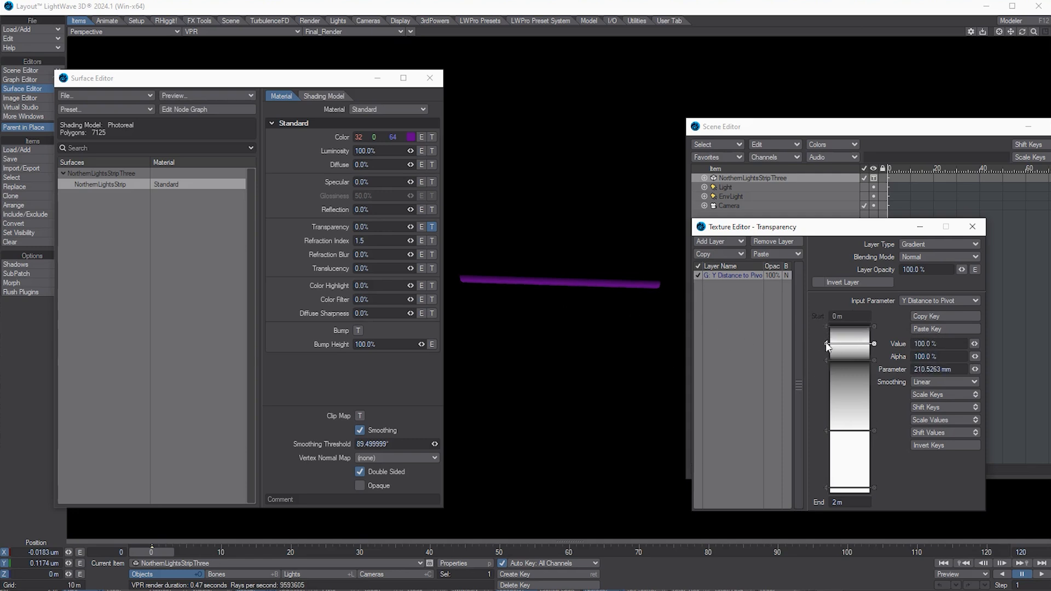
{"action": "left_click_drag", "start_coordinate": [827, 344], "coordinate": [826, 348]}
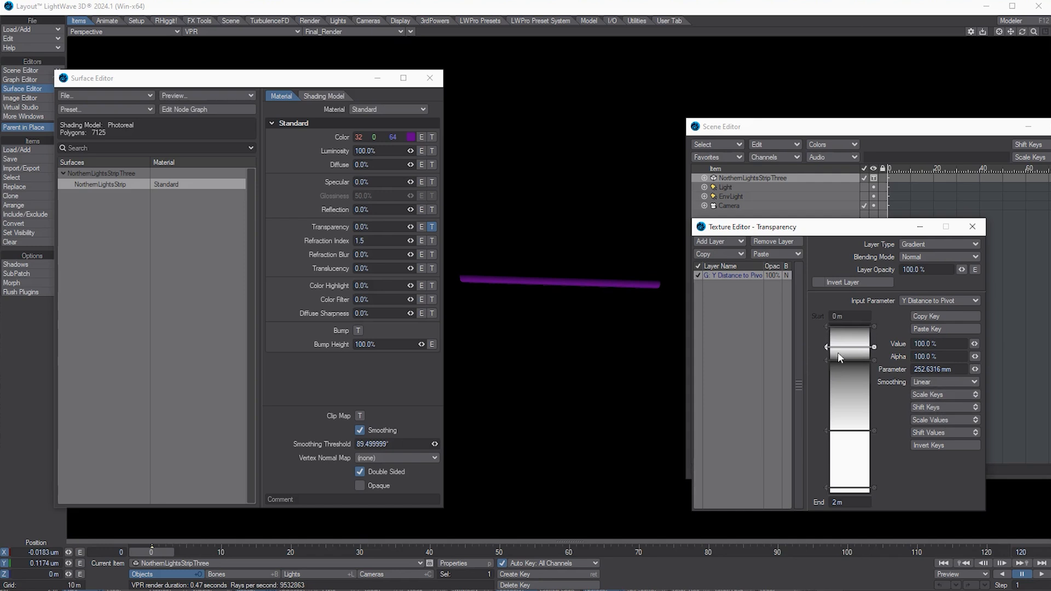
Step: Add a key between the top keys with a value of 100%, at about 126 mm
{"action": "left_click", "coordinate": [842, 338]}
{"action": "type", "text": "0"}
{"action": "key", "text": "Tab"}
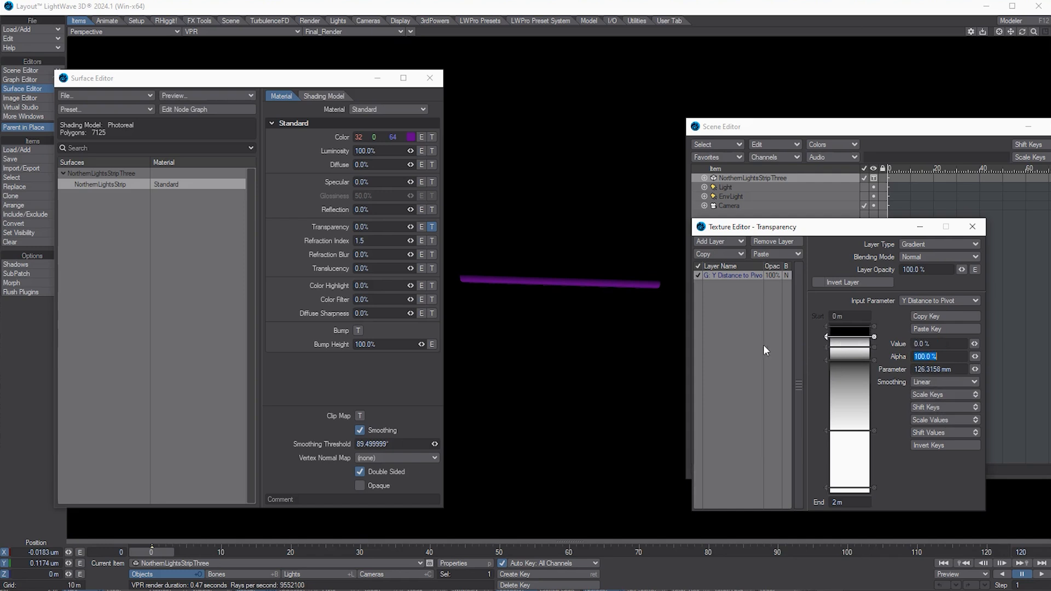
{"action": "left_click", "coordinate": [939, 344]}
{"action": "type", "text": "100"}
{"action": "key", "text": "Tab"}
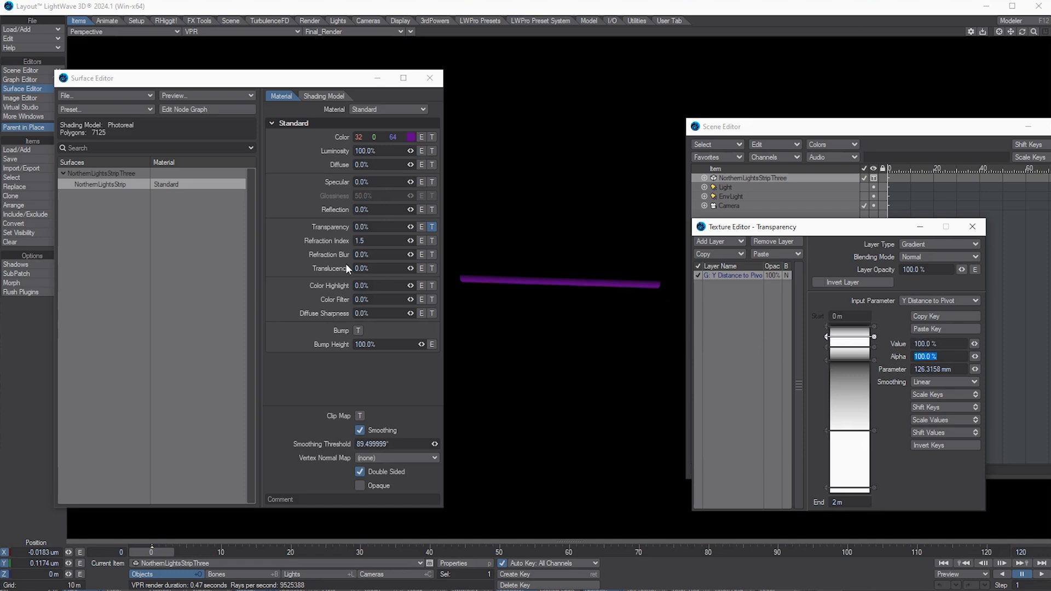
{"action": "mouse_move", "coordinate": [1034, 31]}
{"action": "left_mouse_down"}
{"action": "mouse_move", "coordinate": [1047, 31]}
{"action": "mouse_move", "coordinate": [1019, 33]}
{"action": "left_mouse_up"}
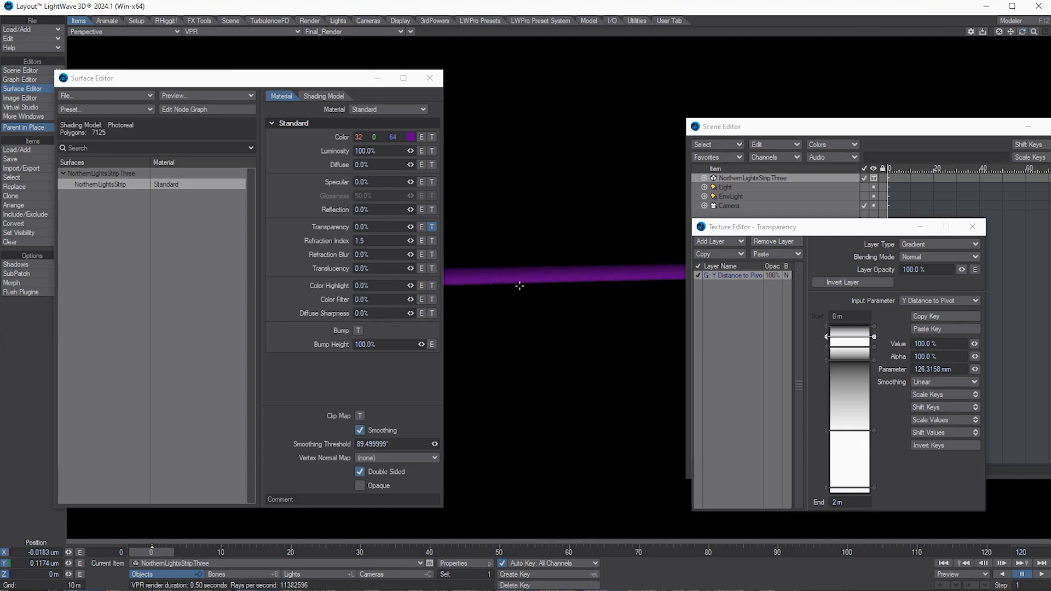
Step: Delete the lower gradient key and add a 0% key at about 540 mm
{"action": "left_click_drag", "start_coordinate": [291, 83], "coordinate": [149, 89]}
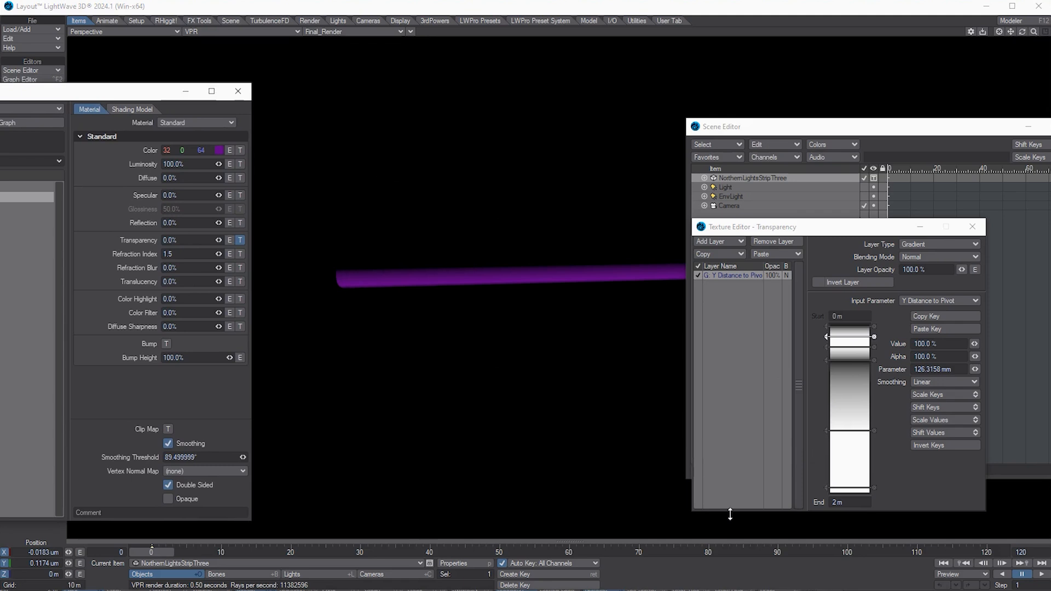
{"action": "left_click", "coordinate": [875, 431]}
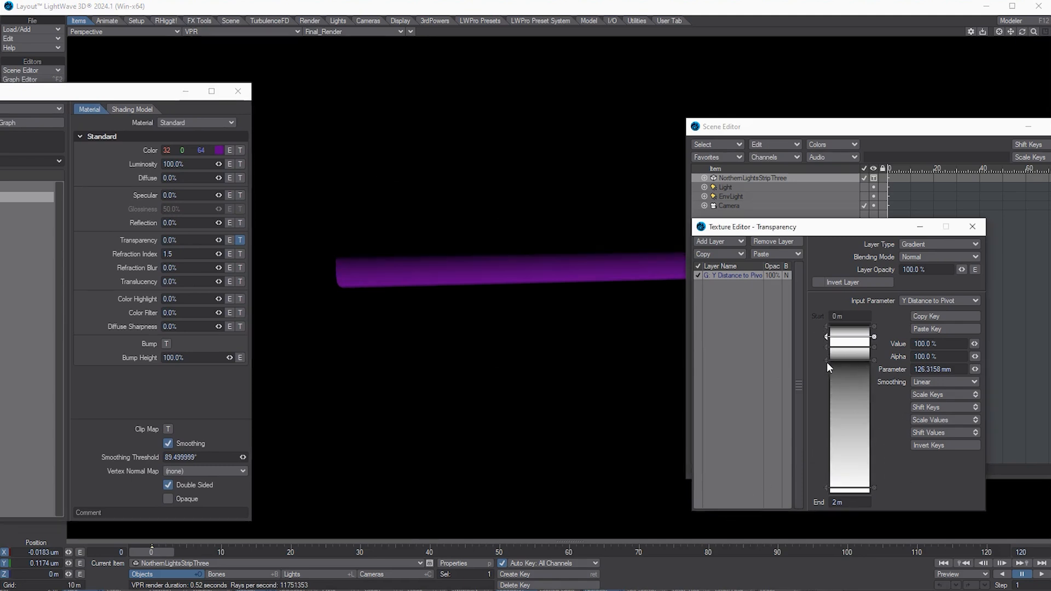
{"action": "mouse_move", "coordinate": [827, 363]}
{"action": "left_mouse_down"}
{"action": "mouse_move", "coordinate": [824, 419]}
{"action": "mouse_move", "coordinate": [823, 372]}
{"action": "left_mouse_up"}
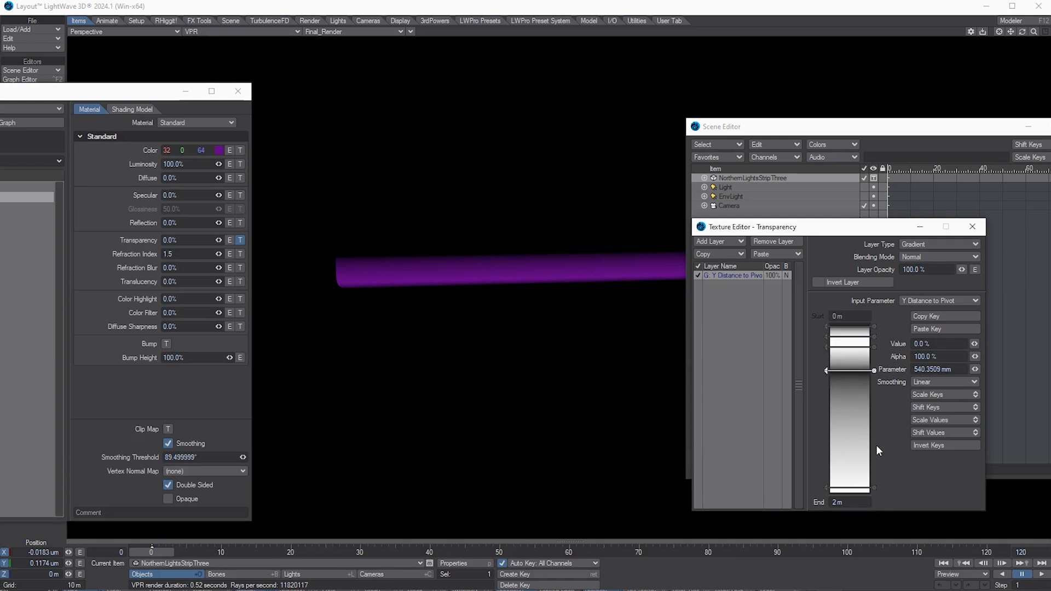
Step: Set the gradient End to 15 m and place the second 100% key at about 11.26 m
{"action": "left_click", "coordinate": [866, 500]}
{"action": "type", "text": "15"}
{"action": "key", "text": "Return"}
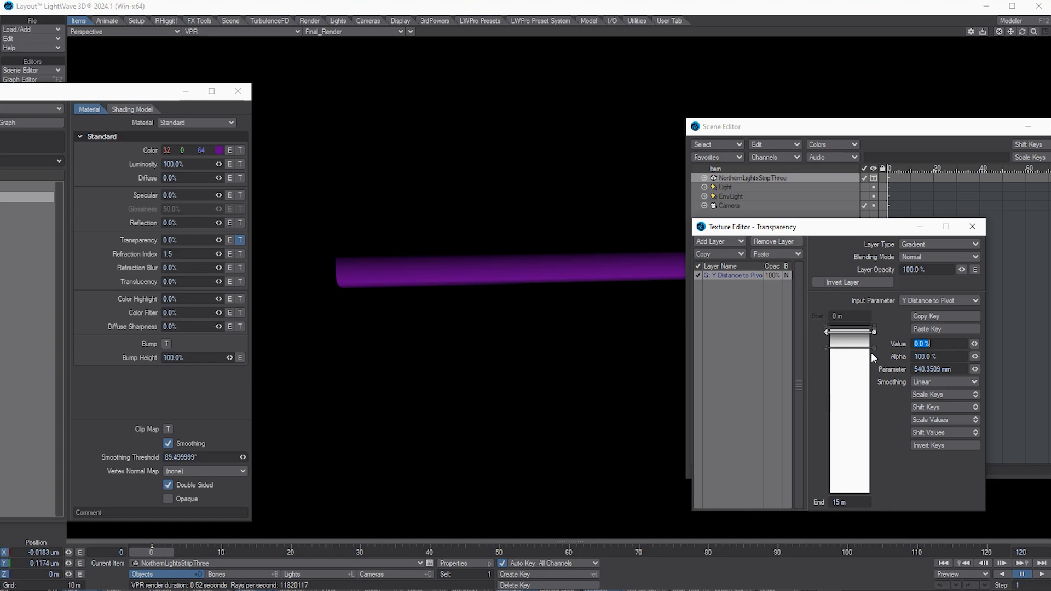
{"action": "left_click_drag", "start_coordinate": [872, 348], "coordinate": [819, 495]}
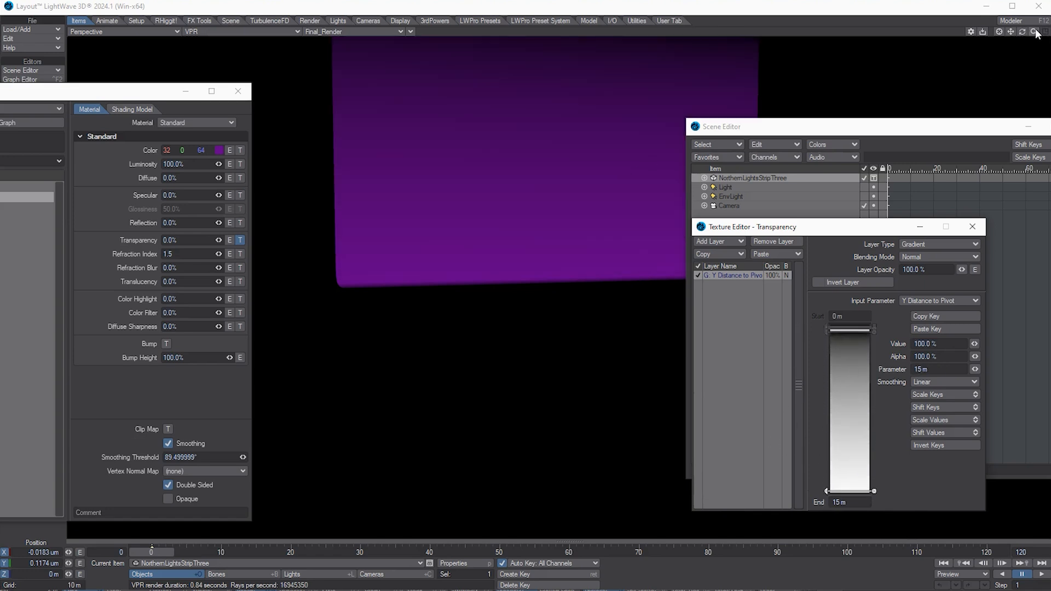
{"action": "left_click_drag", "start_coordinate": [1036, 33], "coordinate": [1031, 29]}
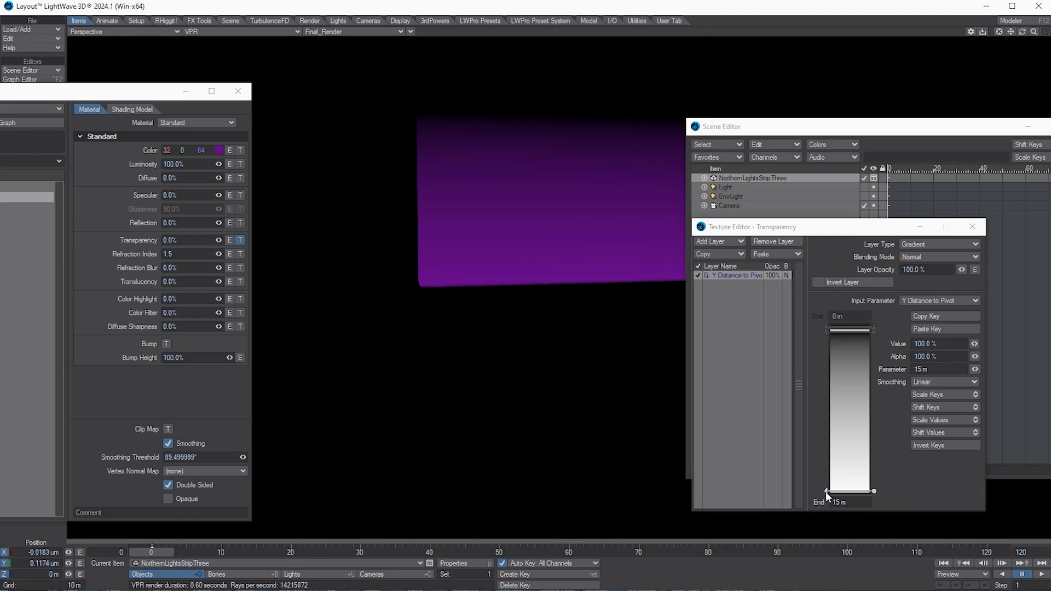
{"action": "left_click_drag", "start_coordinate": [825, 492], "coordinate": [827, 449]}
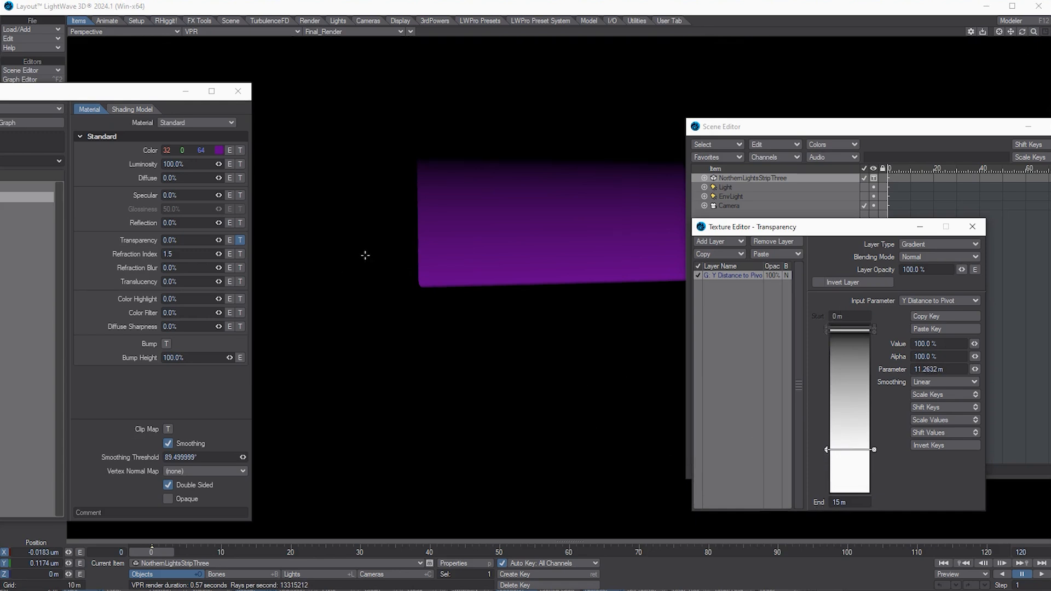
{"action": "left_click_drag", "start_coordinate": [118, 93], "coordinate": [201, 104]}
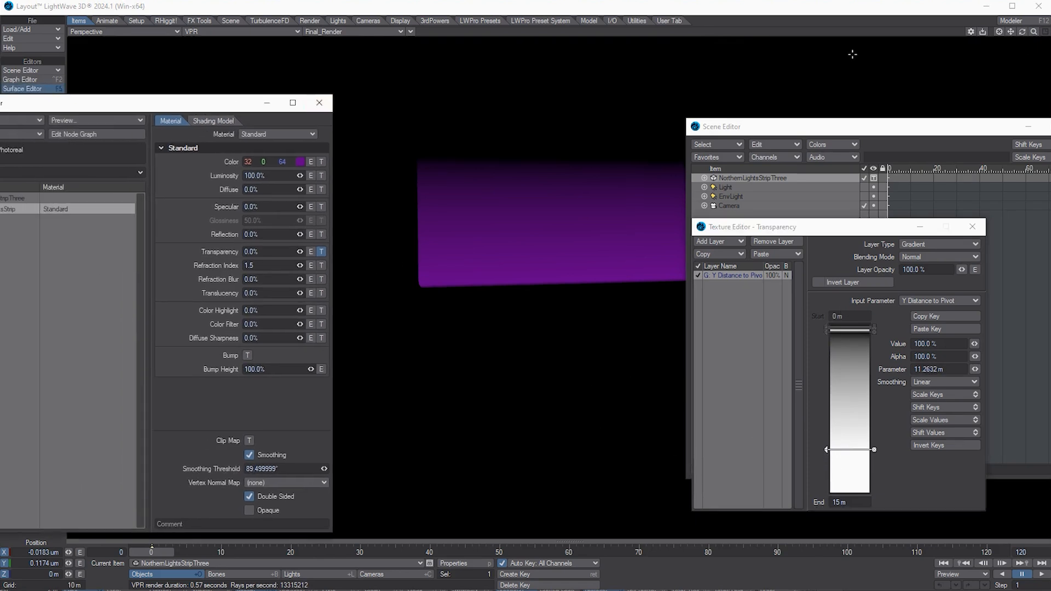
{"action": "left_click_drag", "start_coordinate": [1023, 30], "coordinate": [1021, 33]}
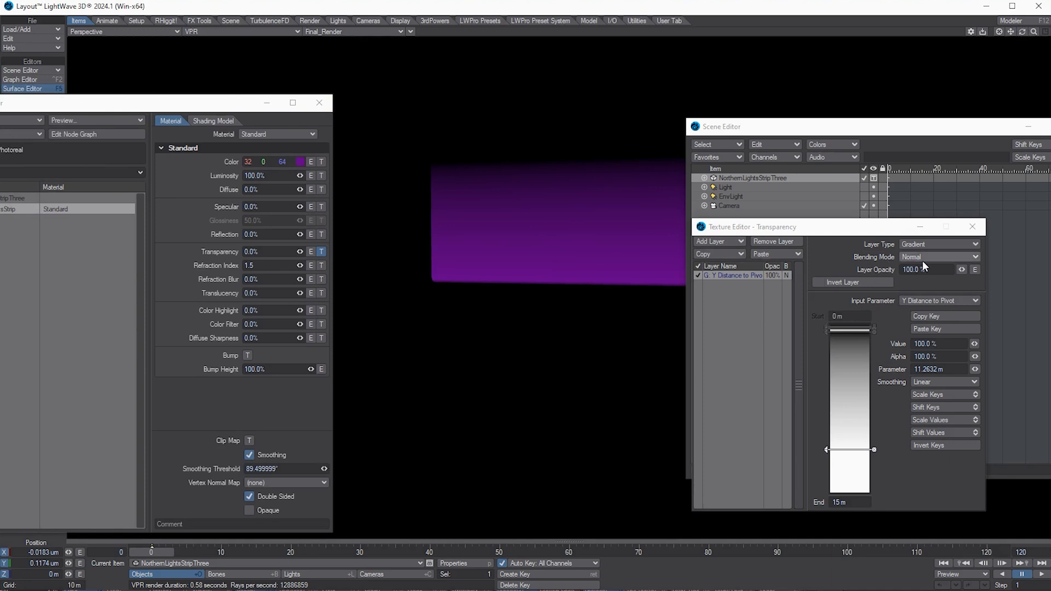
Step: Add a new Gradient layer to Transparency with Additive blending mode
{"action": "left_click", "coordinate": [716, 241]}
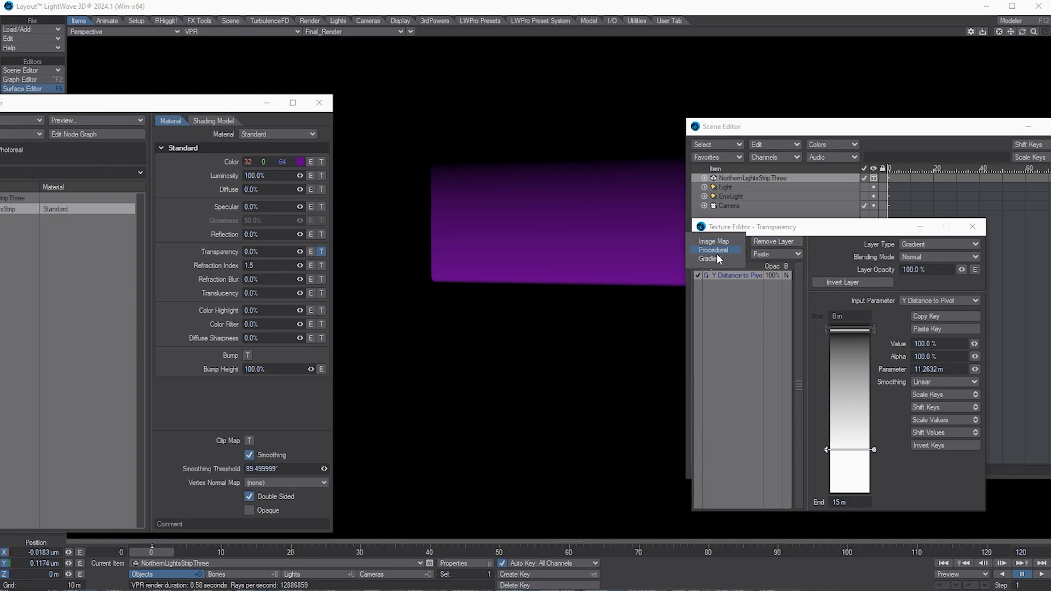
{"action": "left_click", "coordinate": [713, 259]}
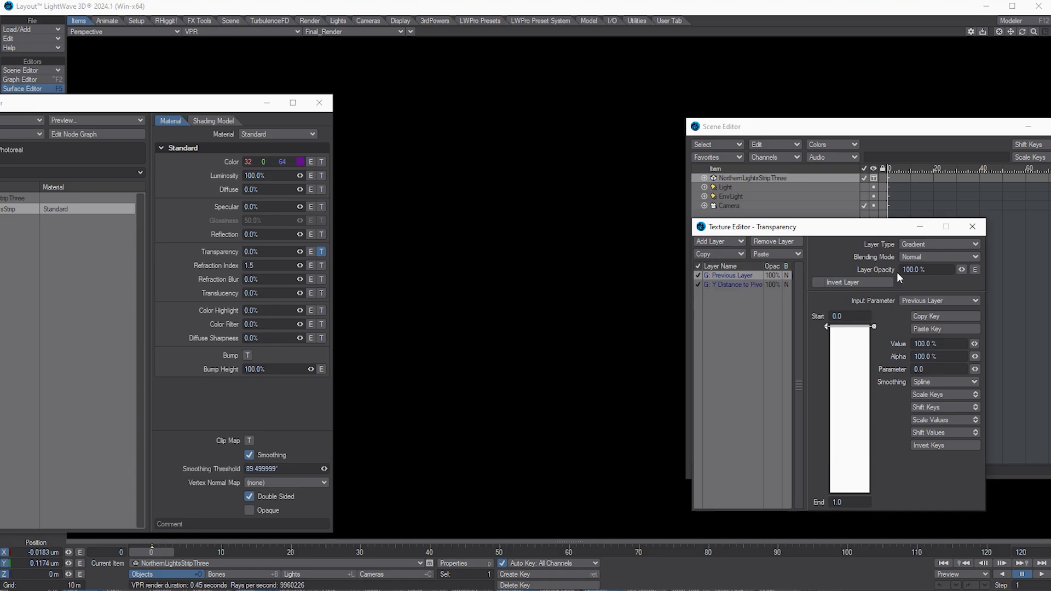
{"action": "left_click", "coordinate": [929, 258]}
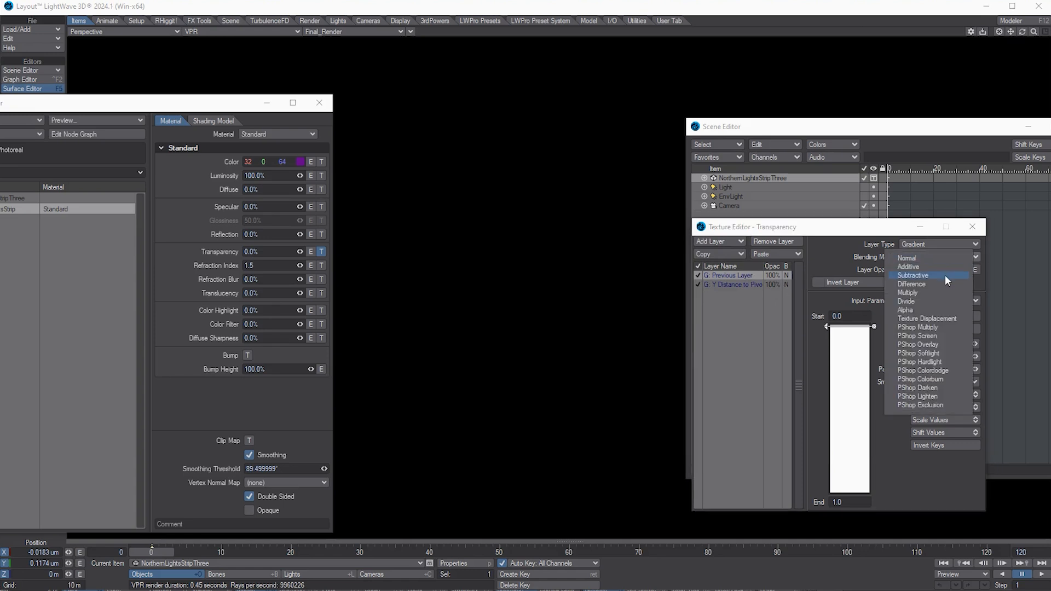
{"action": "left_click", "coordinate": [944, 267]}
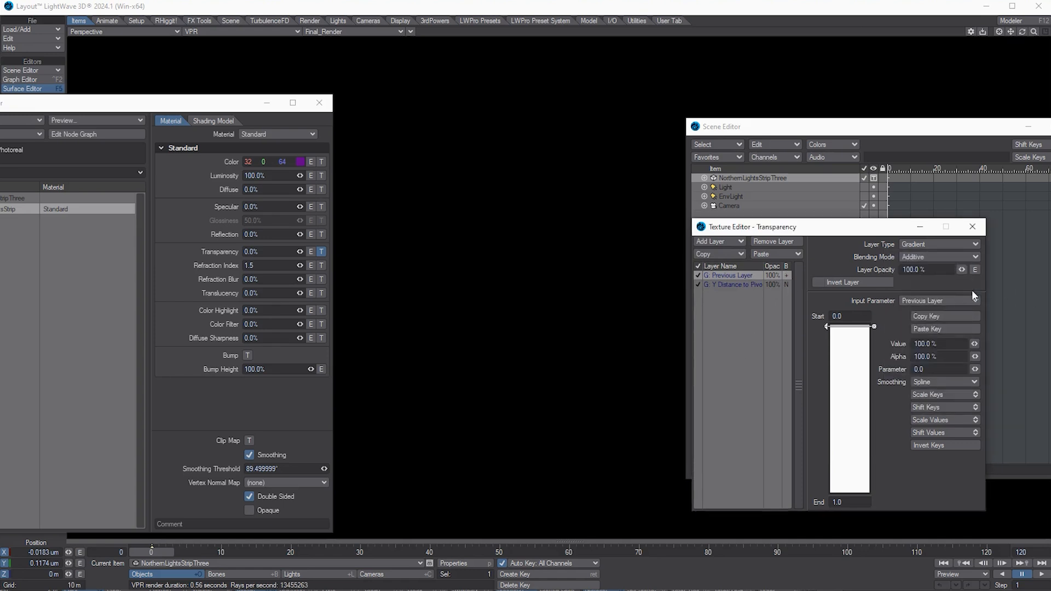
Step: Drive the gradient by X Distance to Pivot and add a key midway down the bar
{"action": "left_click", "coordinate": [926, 299]}
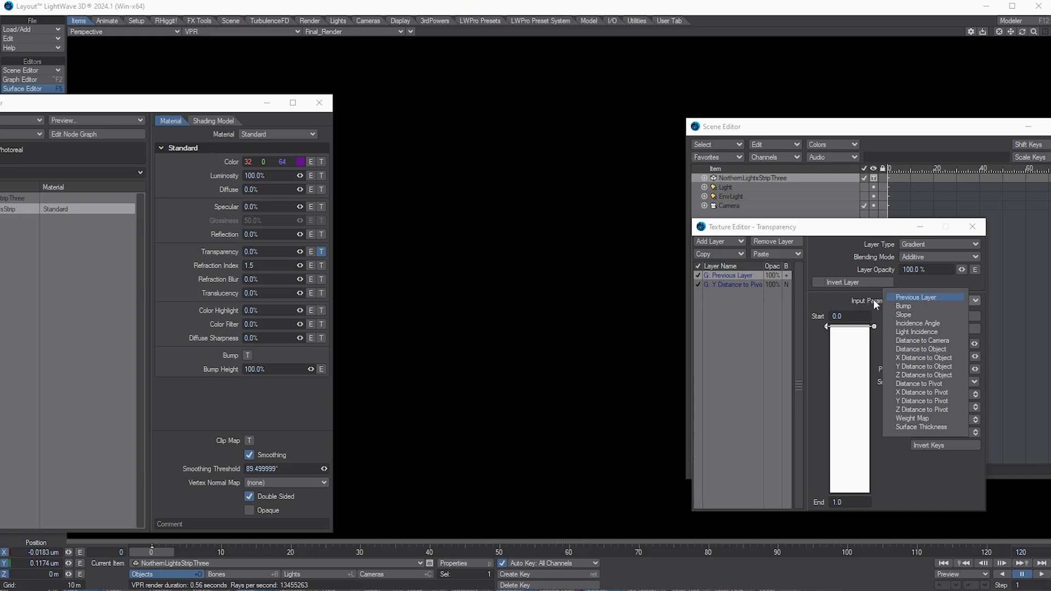
{"action": "left_click", "coordinate": [925, 392]}
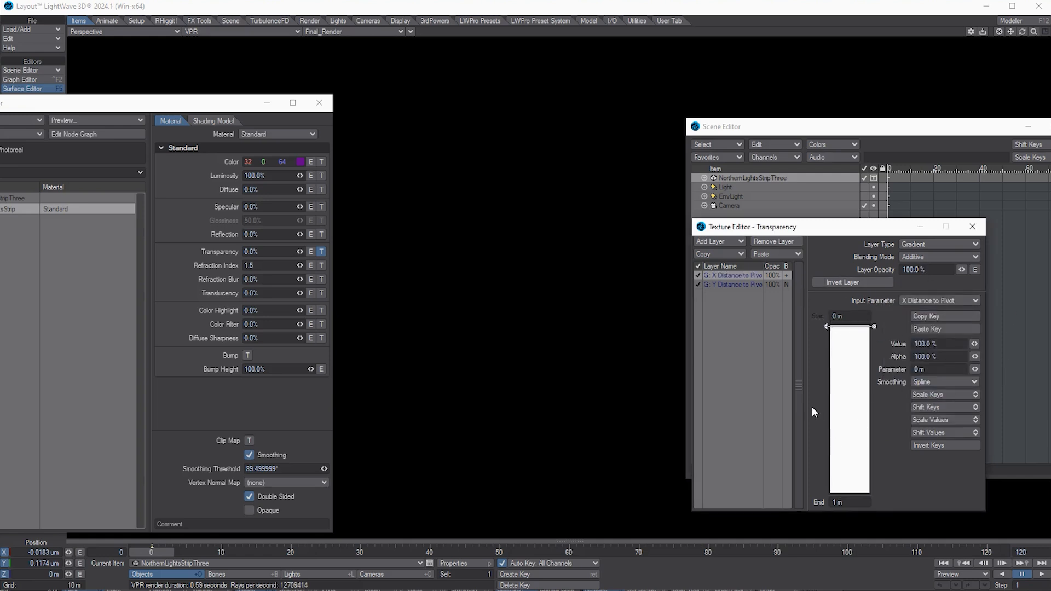
{"action": "left_click", "coordinate": [848, 410]}
{"action": "left_click", "coordinate": [934, 343]}
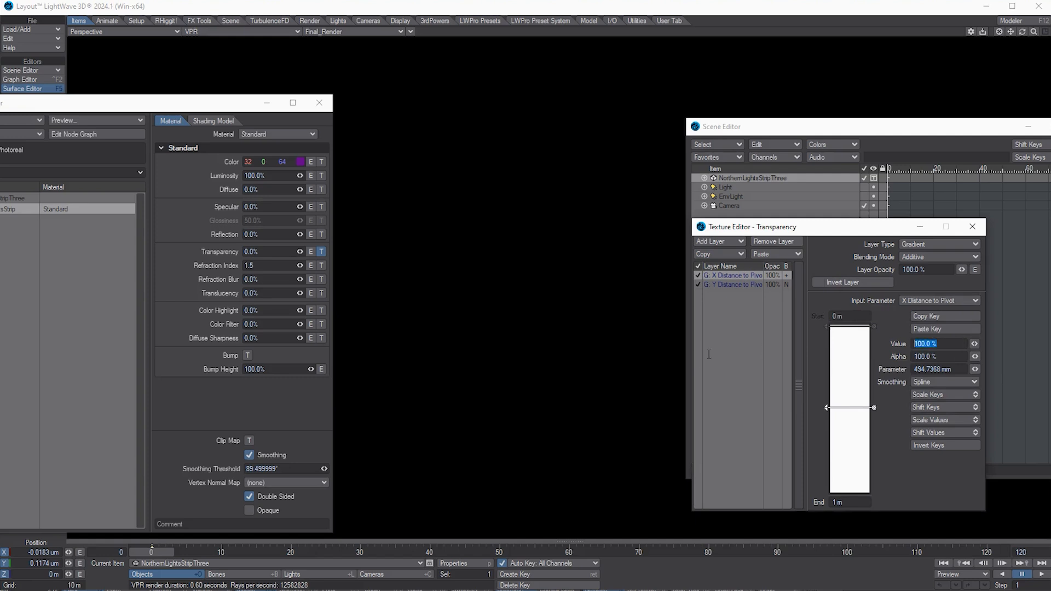
Step: Set the midway key to 0%, invert the keys, and extend the End to 25 m with the key near 10.61 m
{"action": "type", "text": "0"}
{"action": "key", "text": "Tab"}
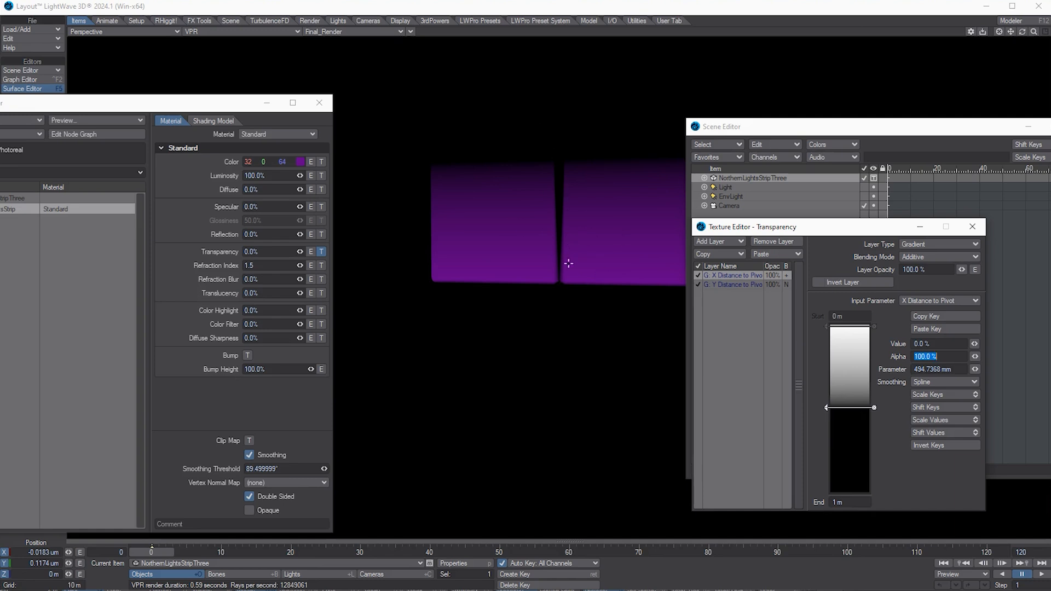
{"action": "left_click", "coordinate": [929, 445]}
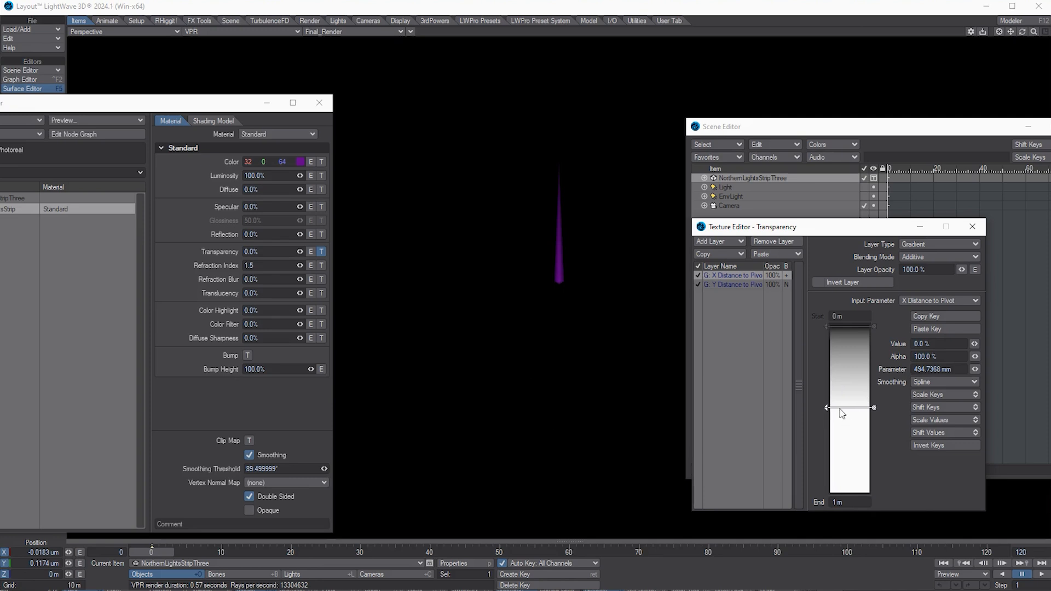
{"action": "mouse_move", "coordinate": [828, 409]}
{"action": "left_mouse_down"}
{"action": "mouse_move", "coordinate": [833, 492]}
{"action": "mouse_move", "coordinate": [690, 501]}
{"action": "left_mouse_up"}
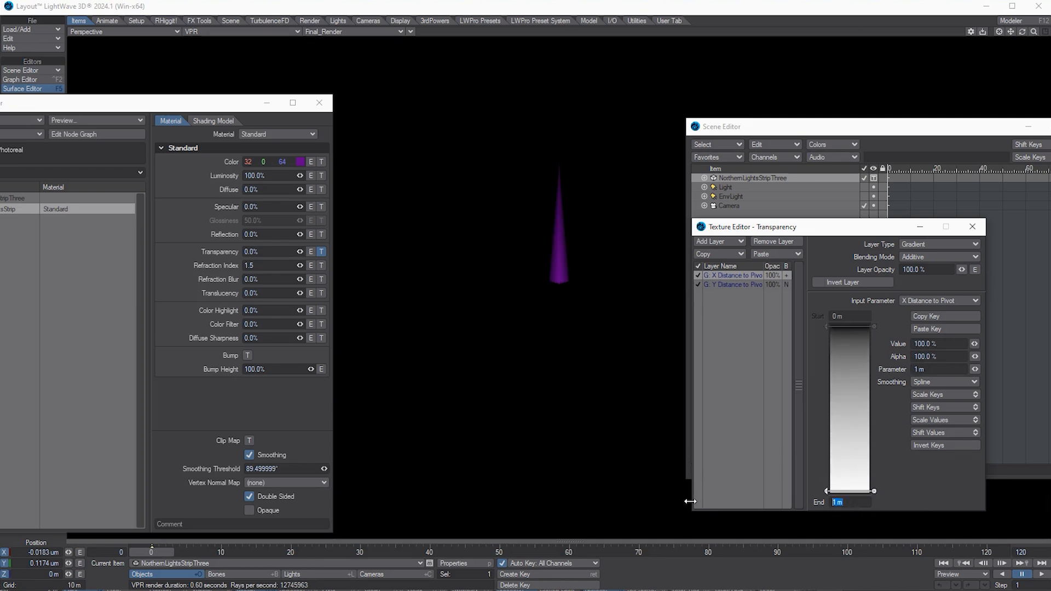
{"action": "type", "text": "25"}
{"action": "key", "text": "Tab"}
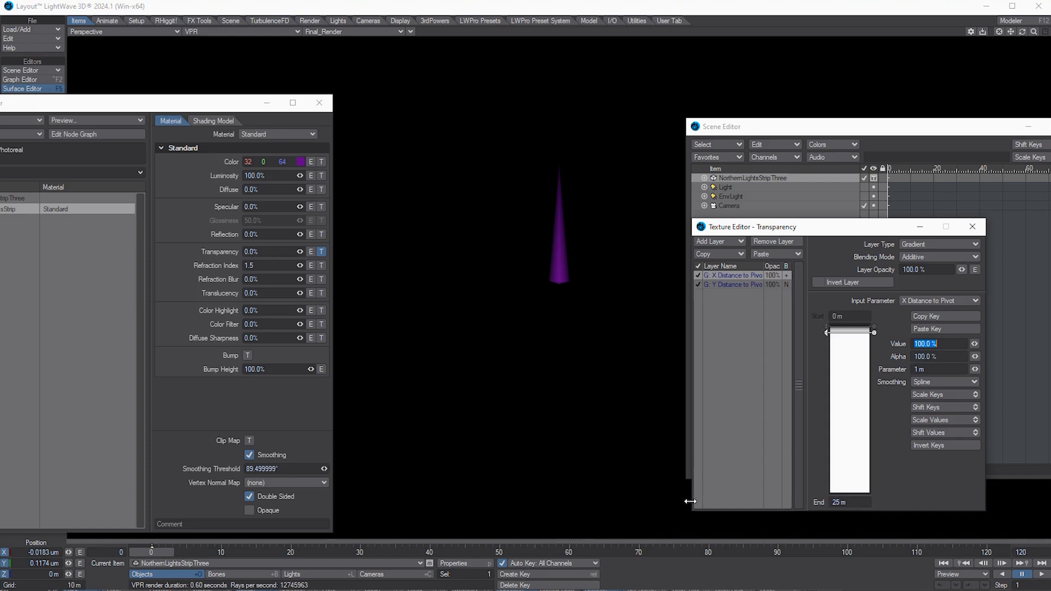
{"action": "mouse_move", "coordinate": [825, 333]}
{"action": "left_mouse_down"}
{"action": "mouse_move", "coordinate": [813, 415]}
{"action": "mouse_move", "coordinate": [820, 468]}
{"action": "mouse_move", "coordinate": [822, 395]}
{"action": "left_mouse_up"}
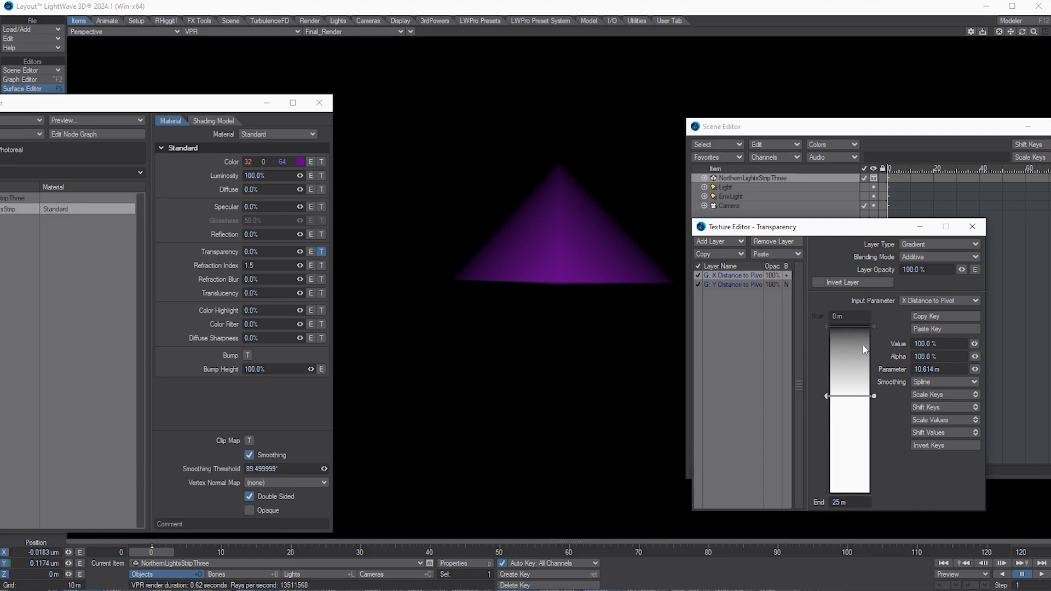
Step: Shift the Y Distance layer's key, then move the X Distance key closer to the pivot
{"action": "left_click", "coordinate": [744, 284]}
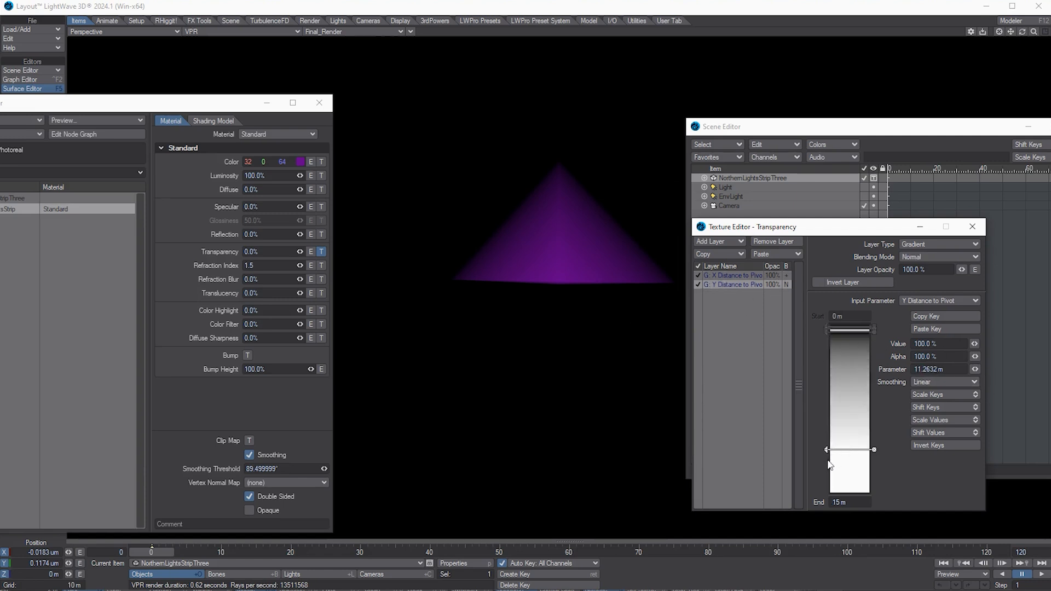
{"action": "left_click_drag", "start_coordinate": [828, 450], "coordinate": [826, 470]}
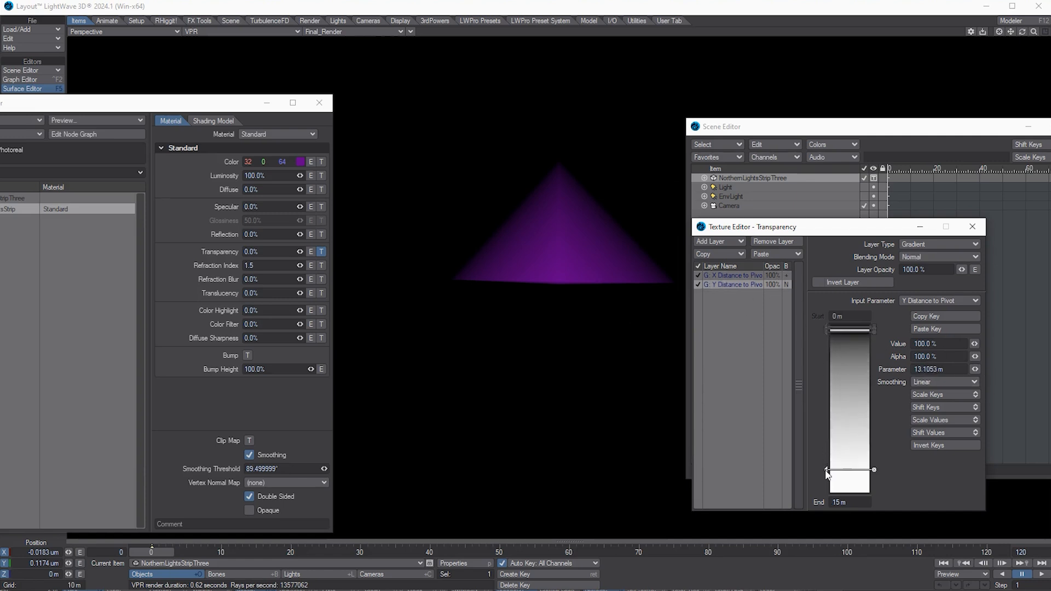
{"action": "left_click", "coordinate": [730, 275]}
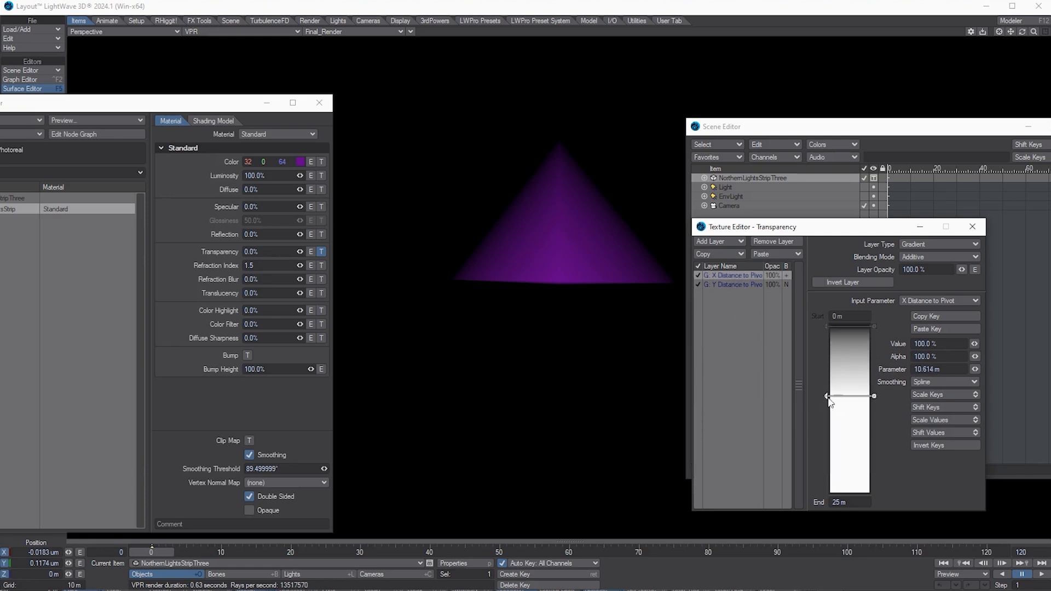
{"action": "left_click_drag", "start_coordinate": [827, 397], "coordinate": [827, 443]}
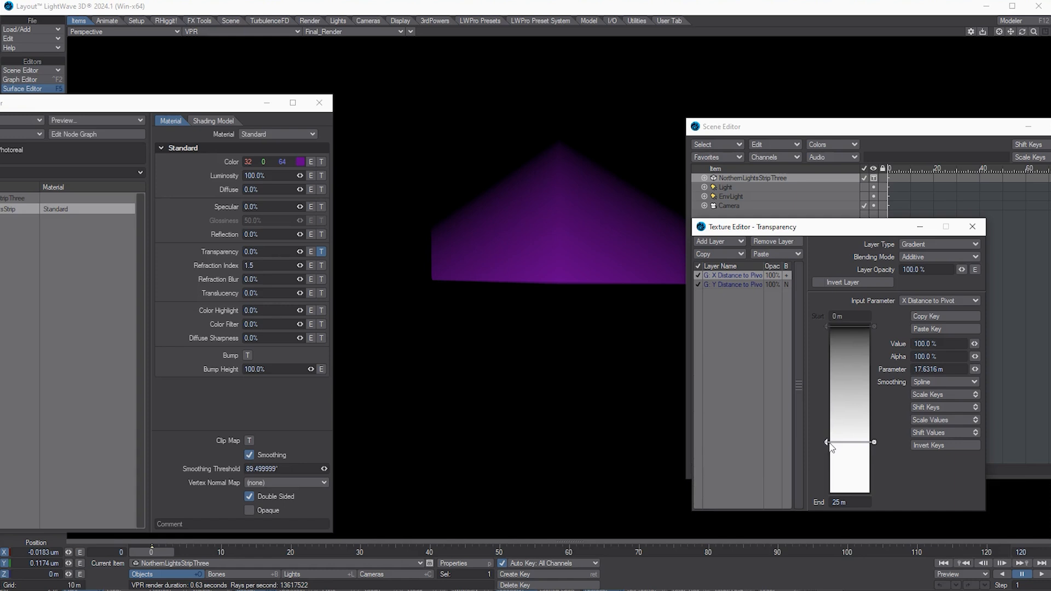
Step: Add a 17.41% key on the X Distance gradient at about 5.70 m and raise the lower key
{"action": "left_click", "coordinate": [844, 359]}
{"action": "left_click_drag", "start_coordinate": [844, 359], "coordinate": [844, 377]}
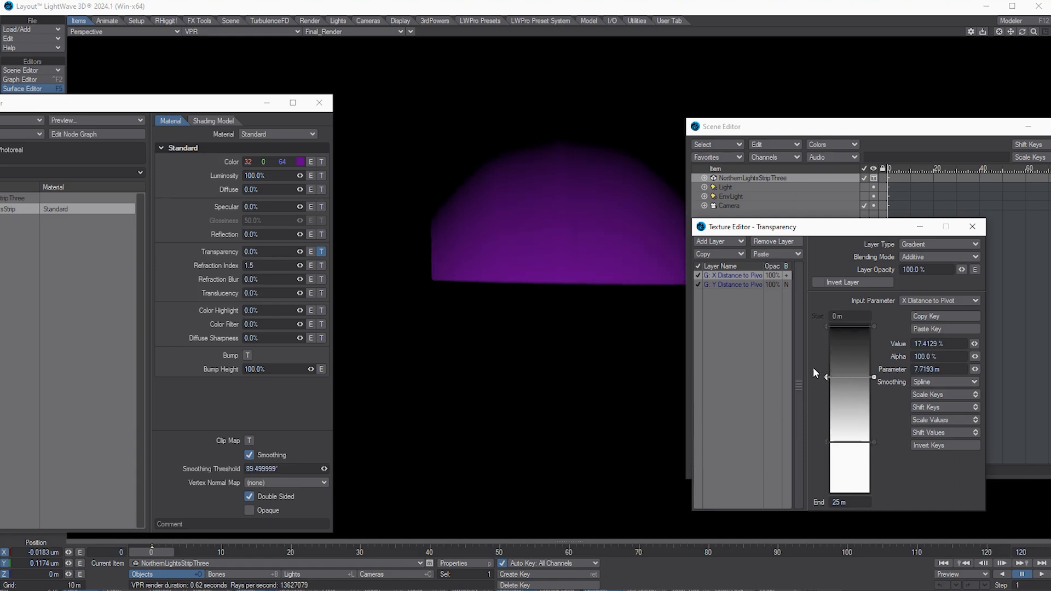
{"action": "left_click_drag", "start_coordinate": [821, 377], "coordinate": [825, 364]}
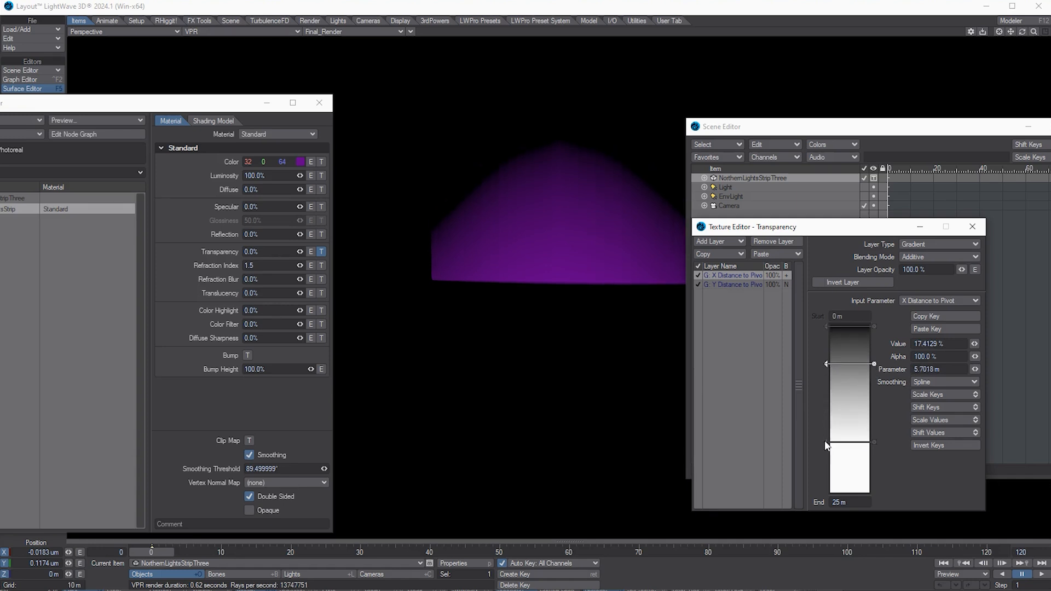
{"action": "left_click_drag", "start_coordinate": [828, 447], "coordinate": [831, 415]}
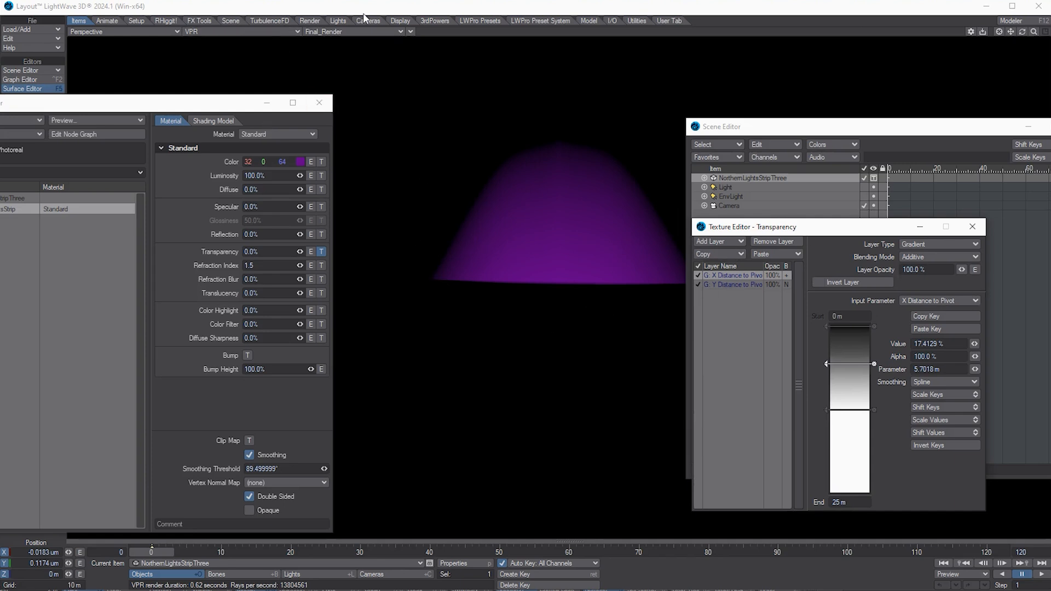
{"action": "left_click", "coordinate": [353, 30]}
{"action": "left_click", "coordinate": [354, 41]}
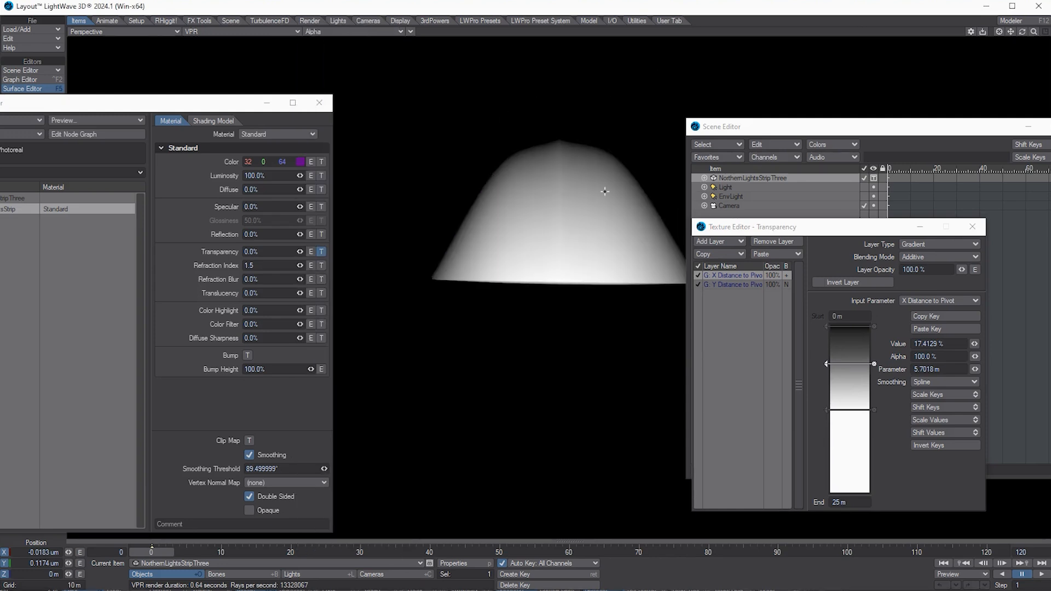
{"action": "left_click", "coordinate": [327, 30]}
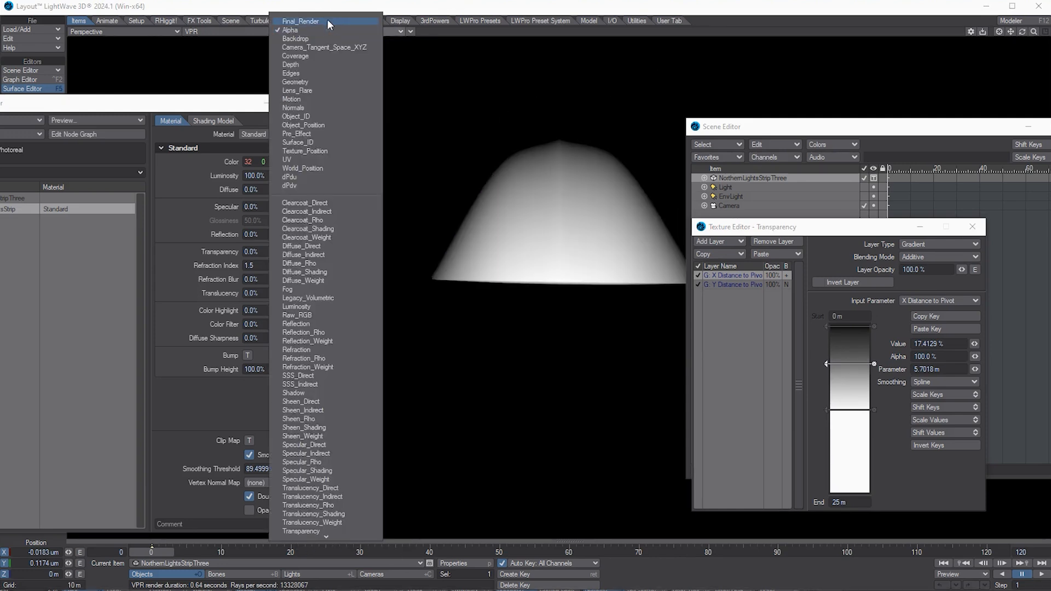
{"action": "left_click", "coordinate": [327, 22]}
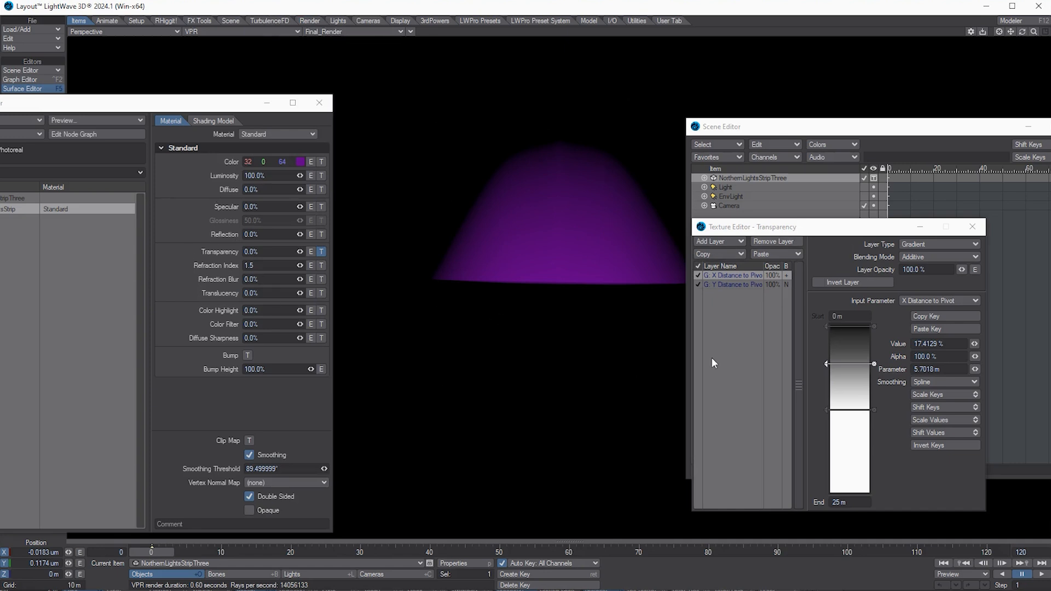
Step: Select the Y Distance to Pivot layer, then open the strip's Luminosity texture
{"action": "left_click", "coordinate": [741, 285]}
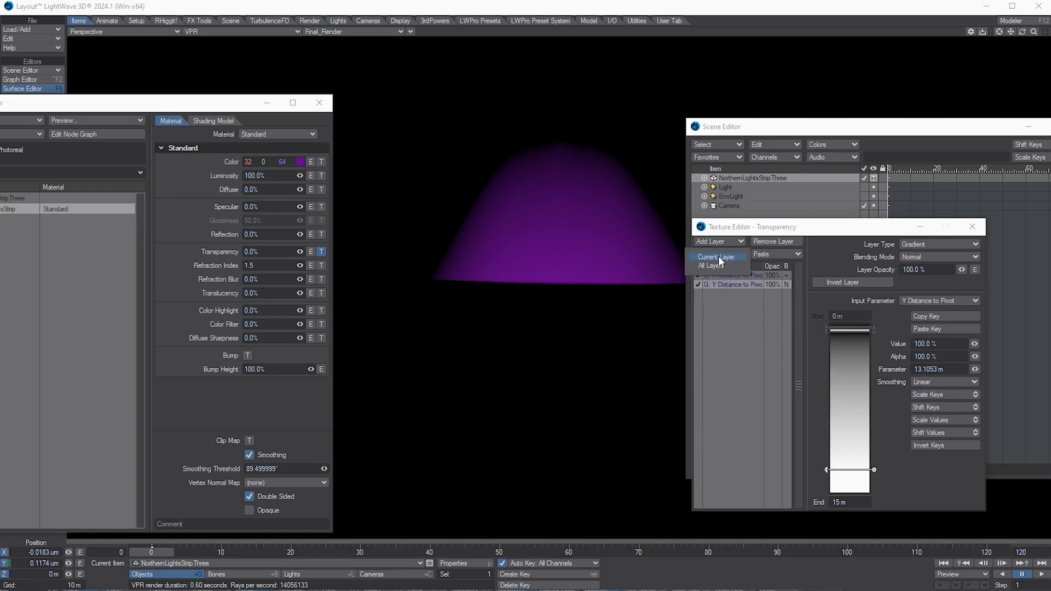
{"action": "left_click", "coordinate": [321, 175]}
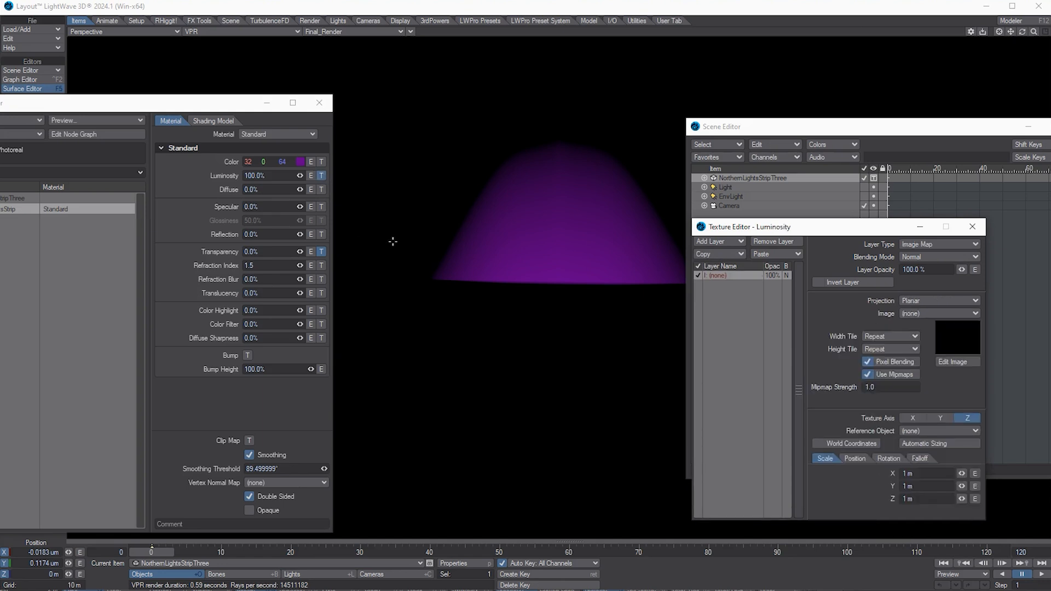
Step: Replace the luminosity Image Map layer with the copied Y Distance gradient and shift its keys
{"action": "left_click", "coordinate": [770, 251]}
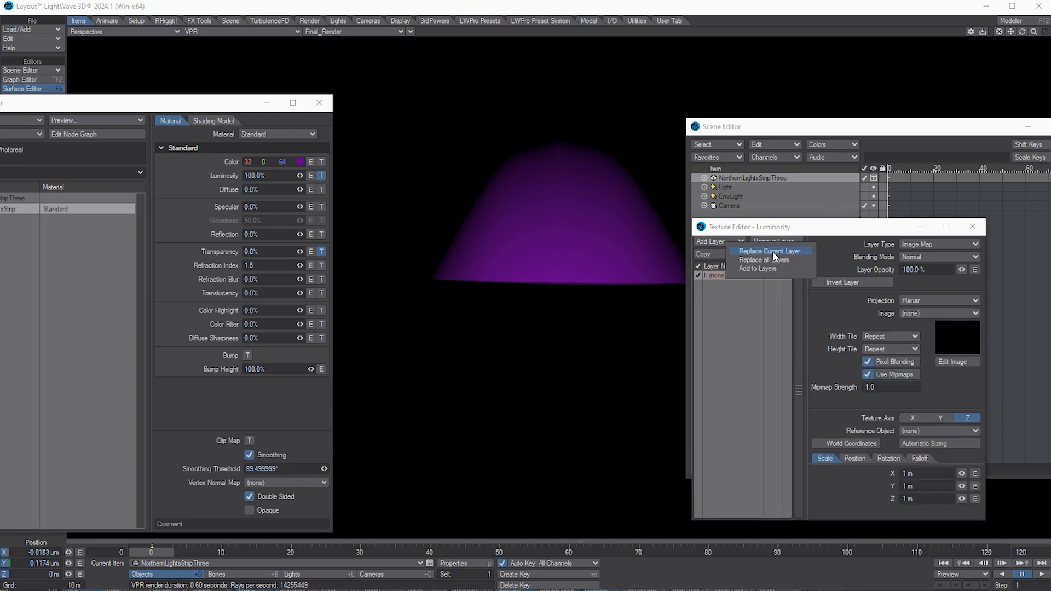
{"action": "left_click", "coordinate": [804, 255]}
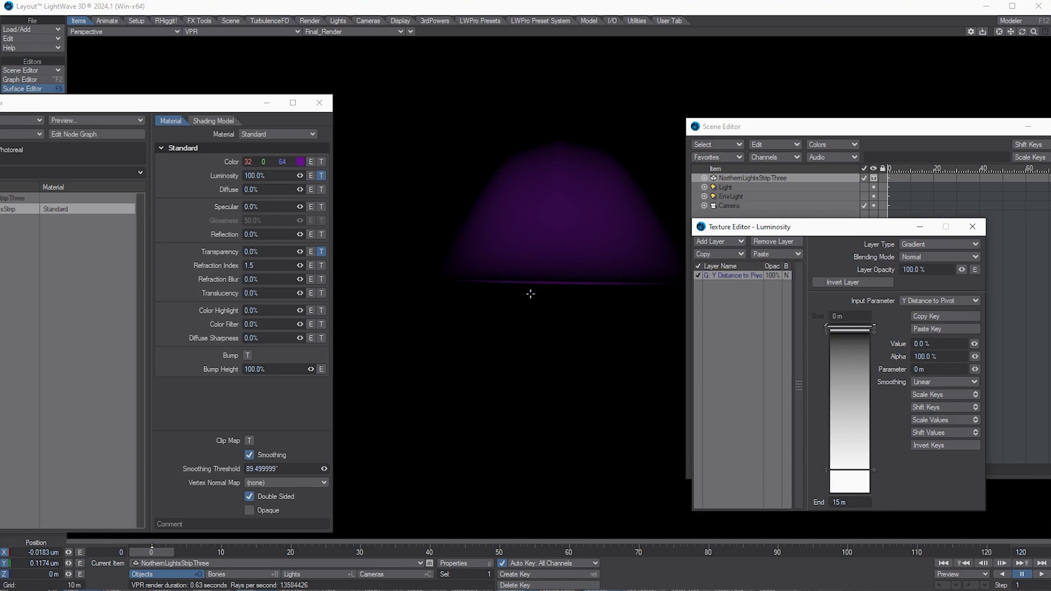
{"action": "key", "text": "h"}
{"action": "left_click_drag", "start_coordinate": [824, 331], "coordinate": [827, 382]}
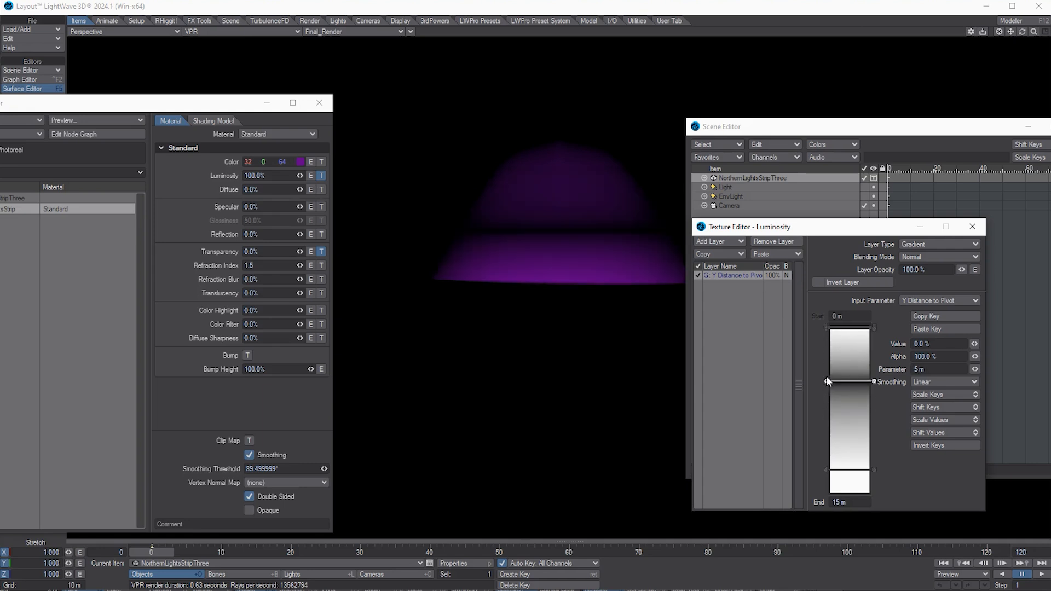
{"action": "left_click_drag", "start_coordinate": [827, 382], "coordinate": [827, 386]}
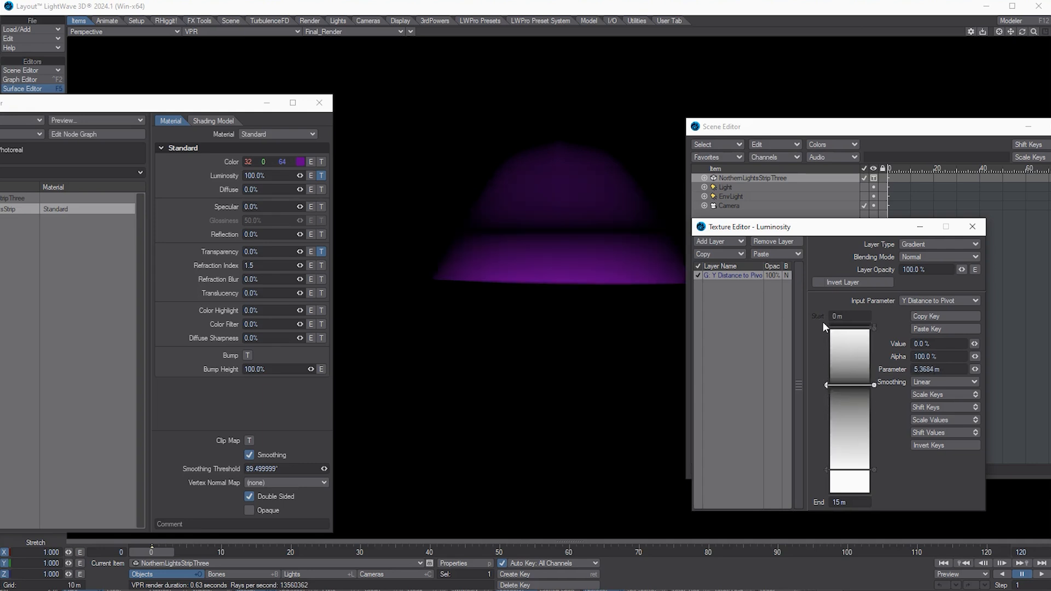
{"action": "left_click", "coordinate": [852, 500]}
{"action": "left_click_drag", "start_coordinate": [824, 386], "coordinate": [826, 334]}
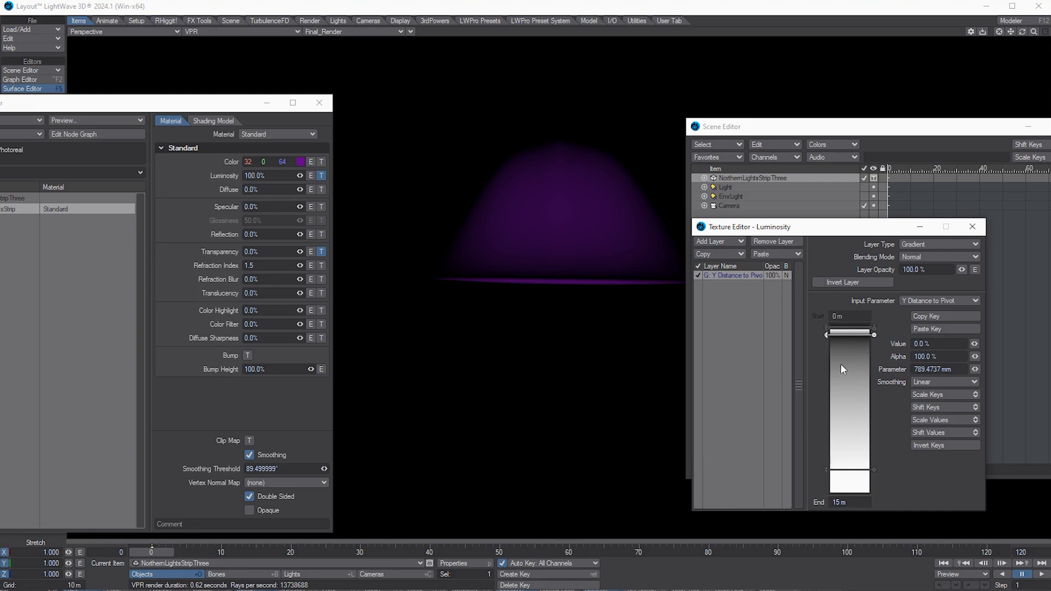
Step: Set the luminosity gradient End to 1 m, delete the middle key, and cluster keys near the start
{"action": "left_click_drag", "start_coordinate": [858, 503], "coordinate": [682, 520]}
{"action": "type", "text": "1"}
{"action": "key", "text": "Tab"}
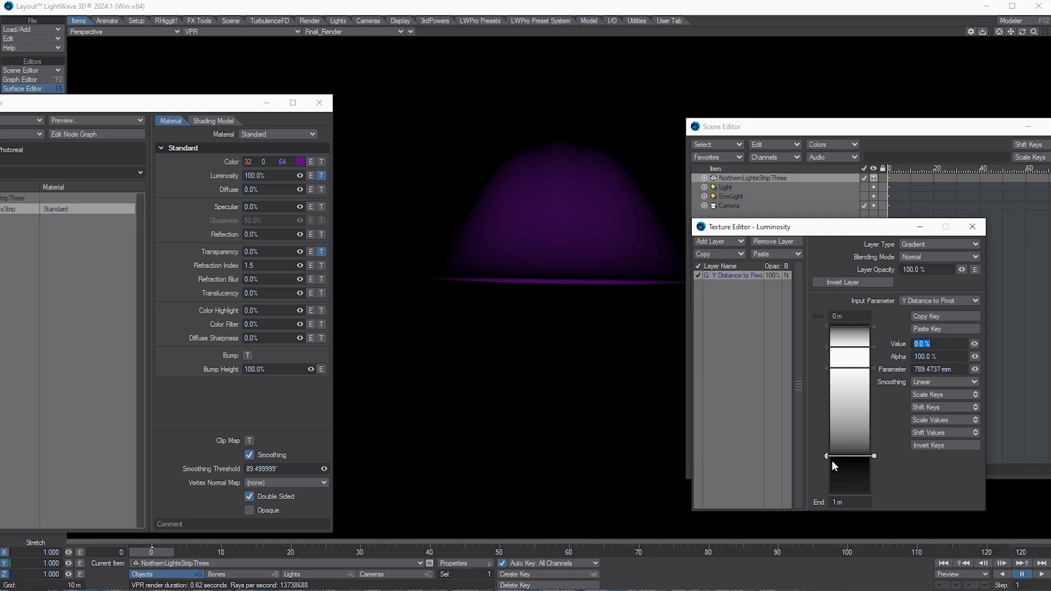
{"action": "left_click_drag", "start_coordinate": [825, 455], "coordinate": [826, 399]}
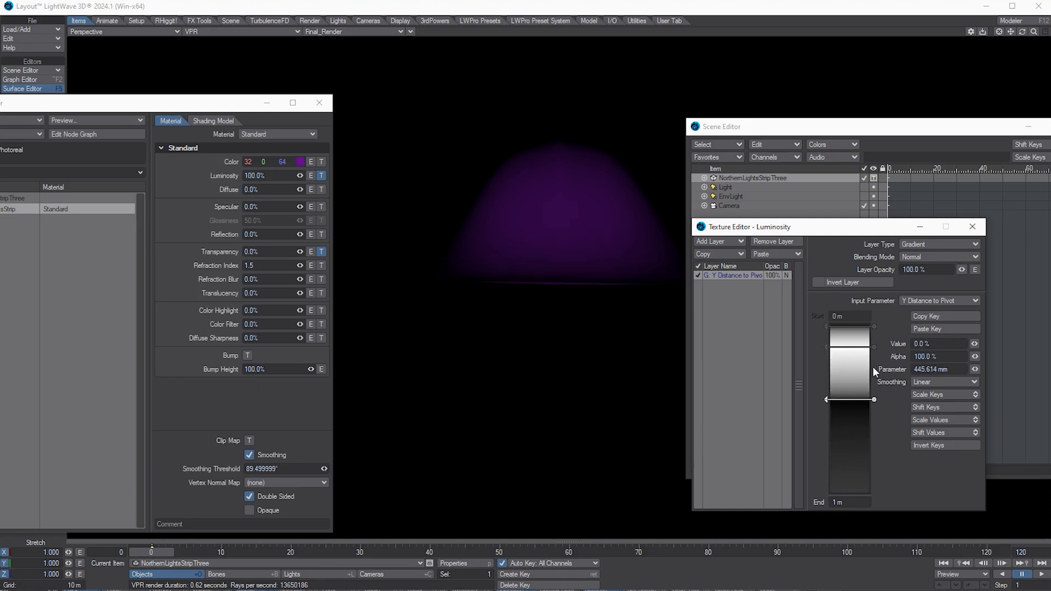
{"action": "left_click", "coordinate": [874, 346]}
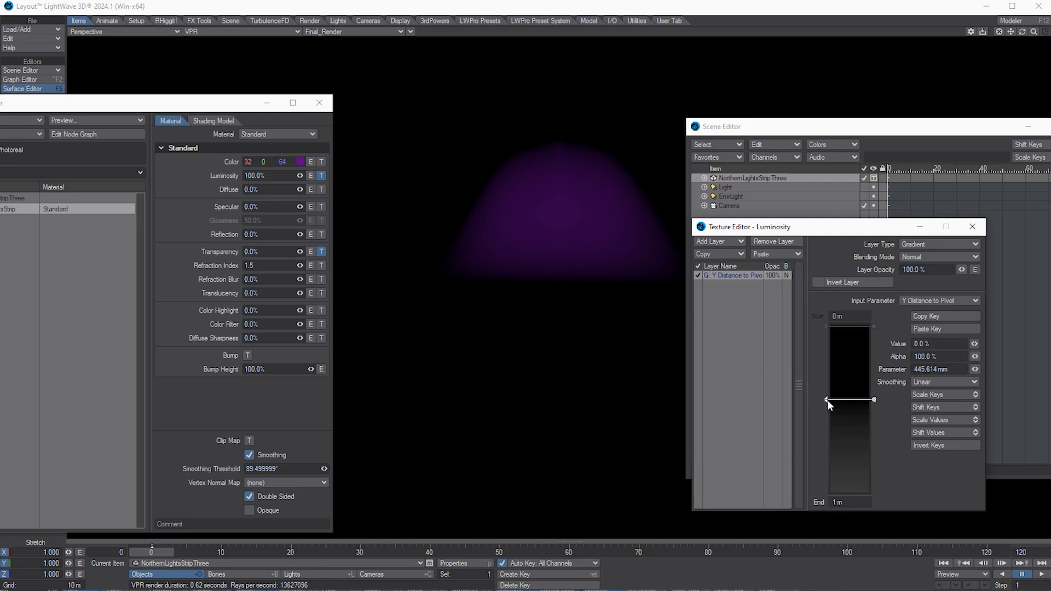
{"action": "left_click_drag", "start_coordinate": [827, 399], "coordinate": [826, 346]}
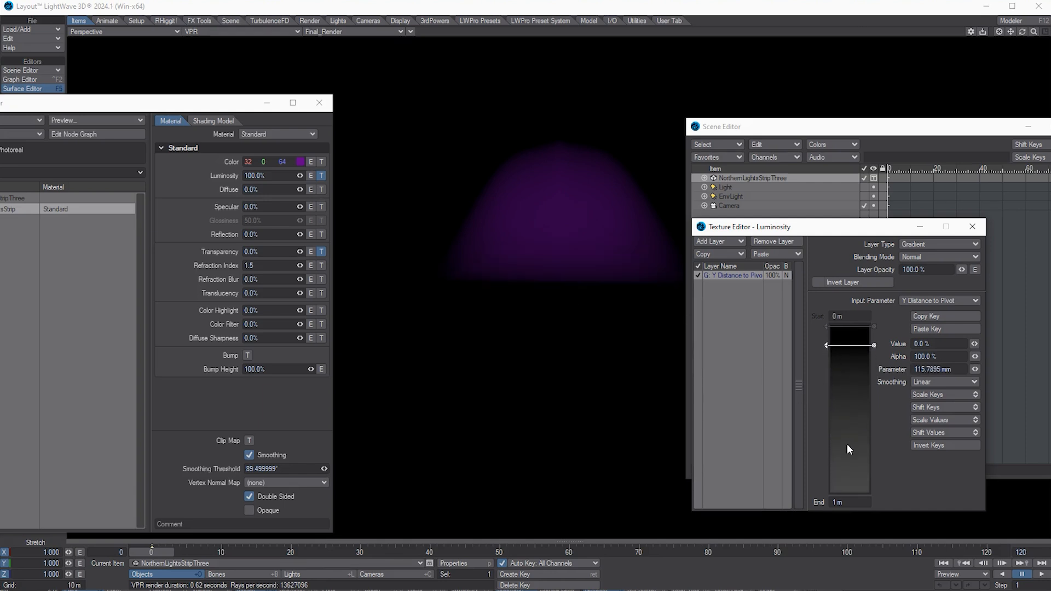
{"action": "left_click_drag", "start_coordinate": [846, 444], "coordinate": [847, 360]}
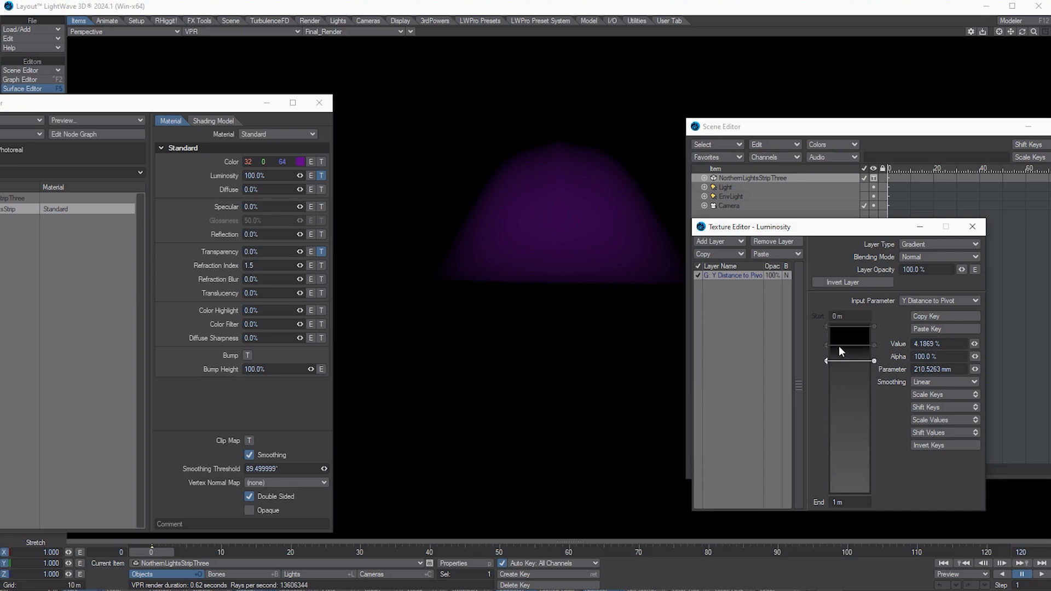
{"action": "left_click_drag", "start_coordinate": [826, 345], "coordinate": [829, 340]}
{"action": "mouse_move", "coordinate": [828, 359]}
{"action": "left_mouse_down"}
{"action": "mouse_move", "coordinate": [826, 332]}
{"action": "mouse_move", "coordinate": [826, 342]}
{"action": "left_mouse_up"}
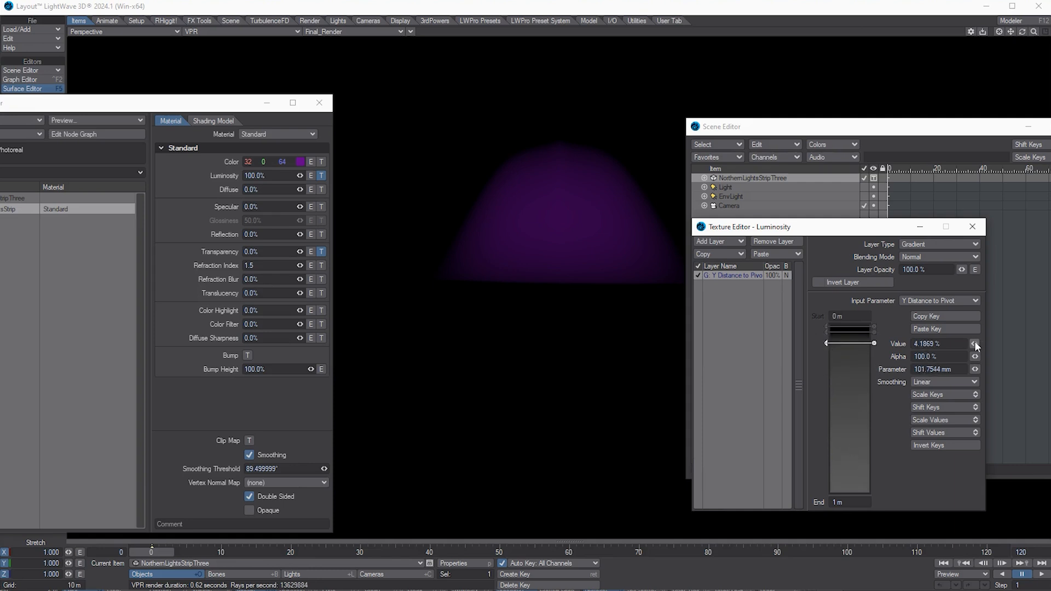
Step: Raise the luminosity key values to about 73–78% and nudge the keys near the start
{"action": "left_click_drag", "start_coordinate": [974, 341], "coordinate": [975, 346]}
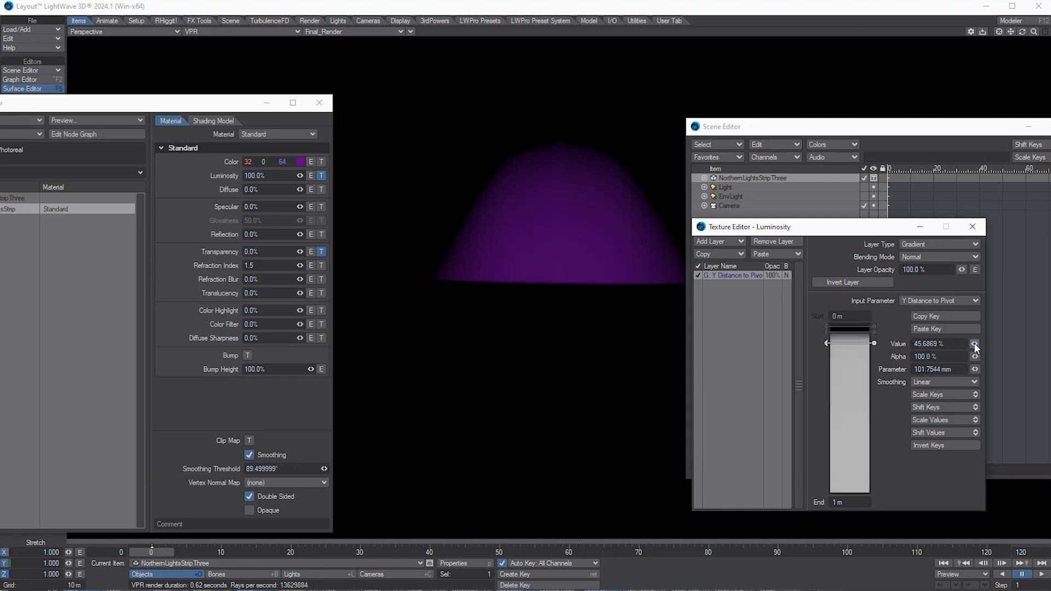
{"action": "left_click_drag", "start_coordinate": [826, 342], "coordinate": [826, 341]}
{"action": "left_click_drag", "start_coordinate": [826, 342], "coordinate": [826, 338]}
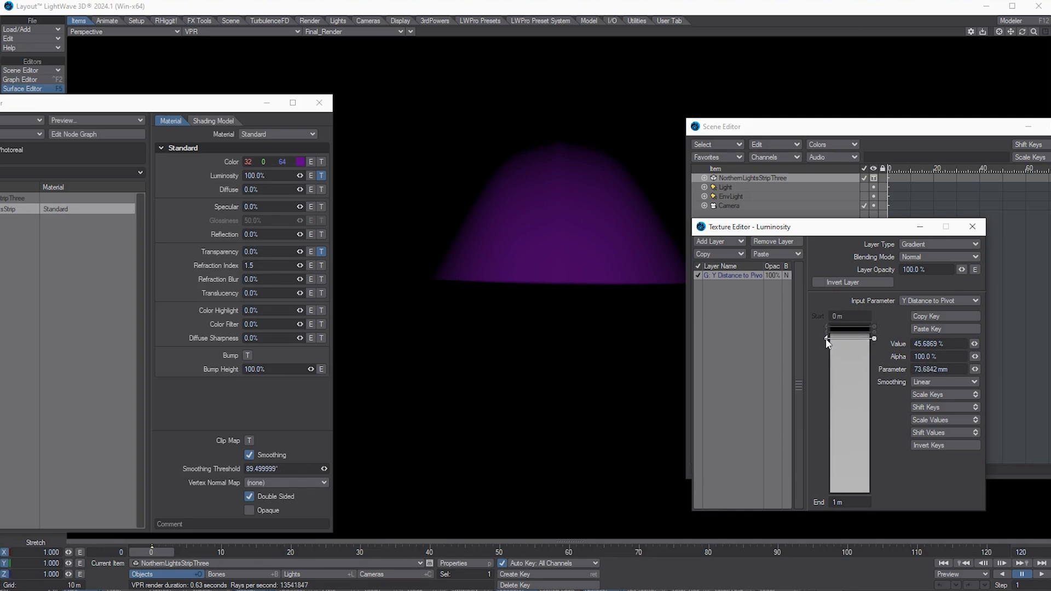
{"action": "left_click", "coordinate": [859, 333]}
{"action": "left_click_drag", "start_coordinate": [973, 344], "coordinate": [984, 345]}
{"action": "left_click_drag", "start_coordinate": [974, 345], "coordinate": [921, 347]}
{"action": "left_click_drag", "start_coordinate": [849, 333], "coordinate": [849, 339]}
{"action": "left_click_drag", "start_coordinate": [974, 345], "coordinate": [974, 350]}
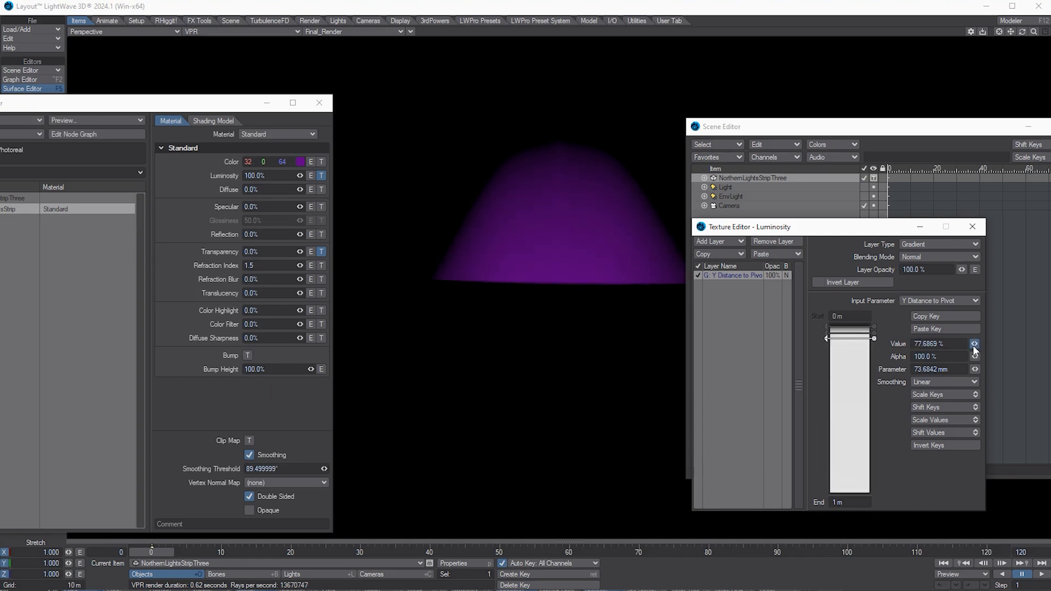
Step: Set the gradient End to 5 m, move the top key to about 1.2 m, and add a 73% key near the top
{"action": "left_click", "coordinate": [865, 502]}
{"action": "type", "text": "5"}
{"action": "key", "text": "Return"}
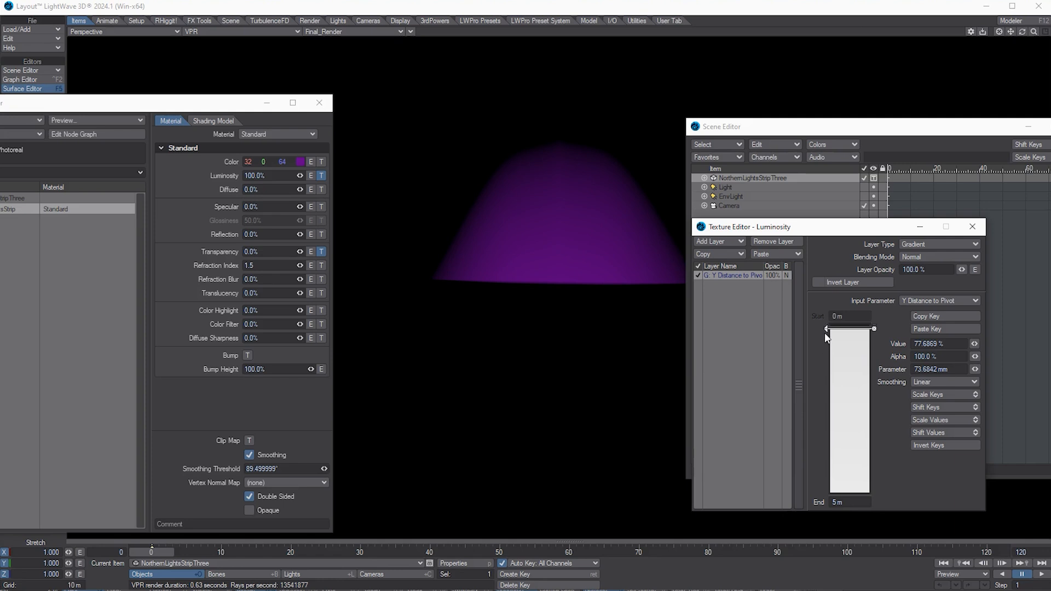
{"action": "left_click_drag", "start_coordinate": [826, 329], "coordinate": [826, 403]}
{"action": "mouse_move", "coordinate": [825, 329]}
{"action": "left_mouse_down"}
{"action": "mouse_move", "coordinate": [823, 349]}
{"action": "mouse_move", "coordinate": [827, 340]}
{"action": "left_mouse_up"}
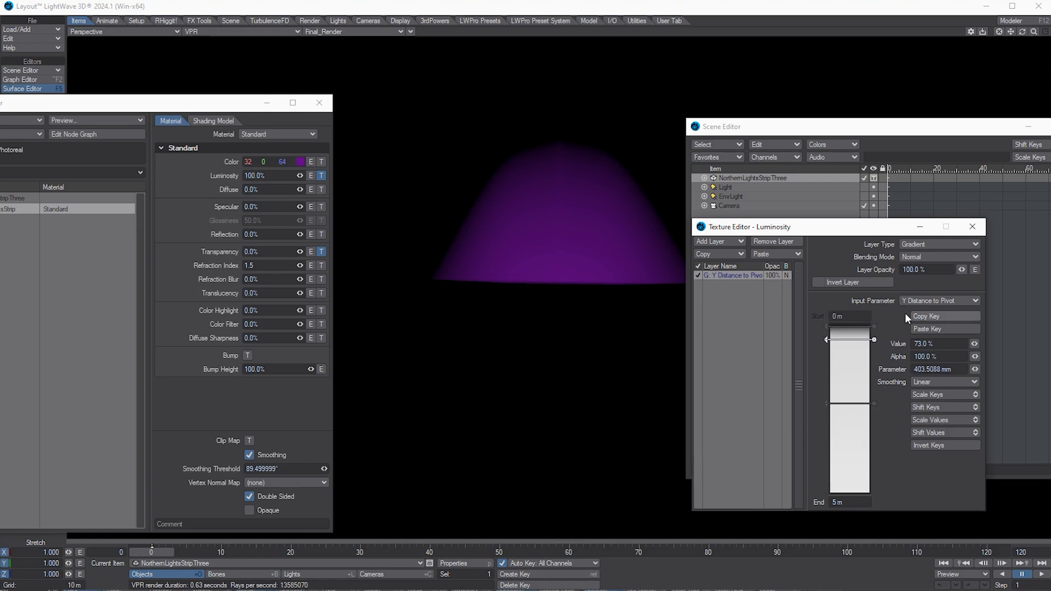
{"action": "left_click", "coordinate": [948, 256]}
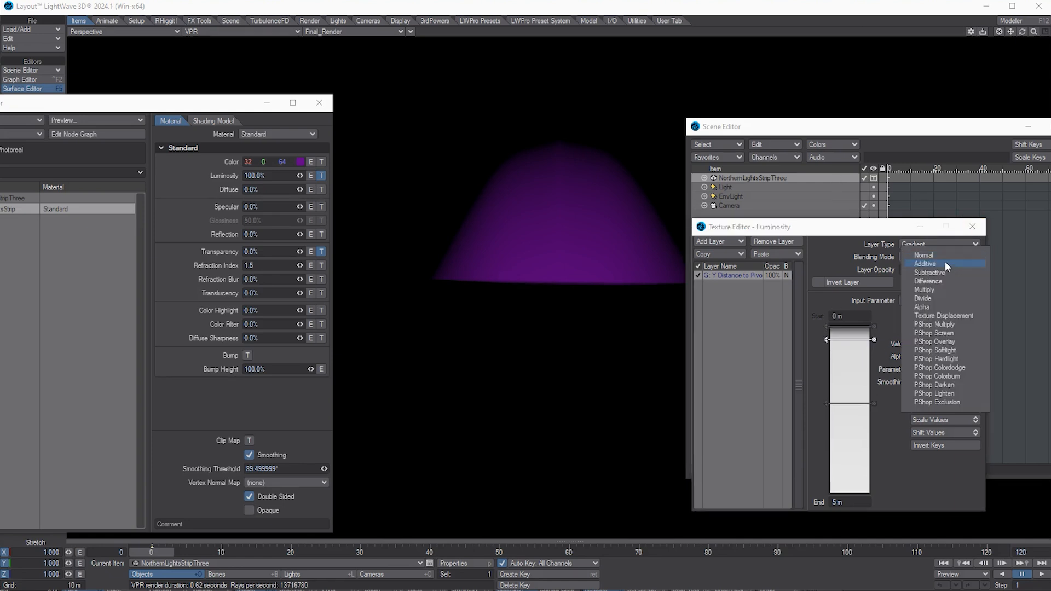
Step: Set the luminosity gradient layer to Additive blending at 100% layer opacity
{"action": "left_click", "coordinate": [945, 262]}
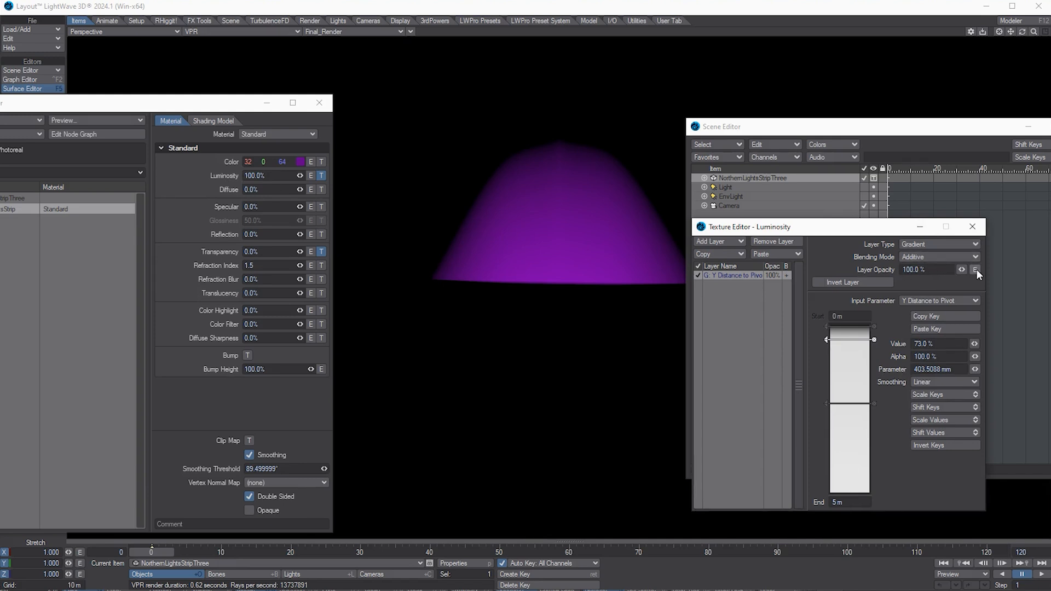
{"action": "mouse_move", "coordinate": [964, 270]}
{"action": "left_mouse_down"}
{"action": "mouse_move", "coordinate": [928, 270]}
{"action": "mouse_move", "coordinate": [990, 269]}
{"action": "mouse_move", "coordinate": [912, 271]}
{"action": "mouse_move", "coordinate": [972, 270]}
{"action": "left_mouse_up"}
{"action": "left_click_drag", "start_coordinate": [826, 276], "coordinate": [965, 274]}
Step: Give the gradient's start key at 0 m a value of 0%
{"action": "left_click", "coordinate": [827, 326]}
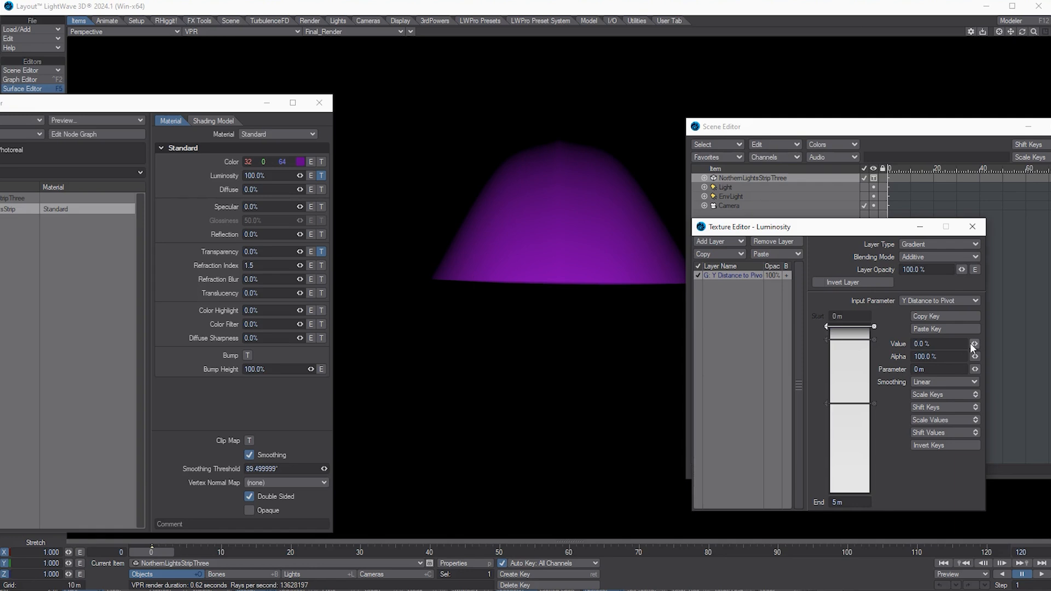
{"action": "mouse_move", "coordinate": [974, 344]}
{"action": "left_mouse_down"}
{"action": "mouse_move", "coordinate": [991, 344]}
{"action": "mouse_move", "coordinate": [941, 345]}
{"action": "mouse_move", "coordinate": [974, 342]}
{"action": "left_mouse_up"}
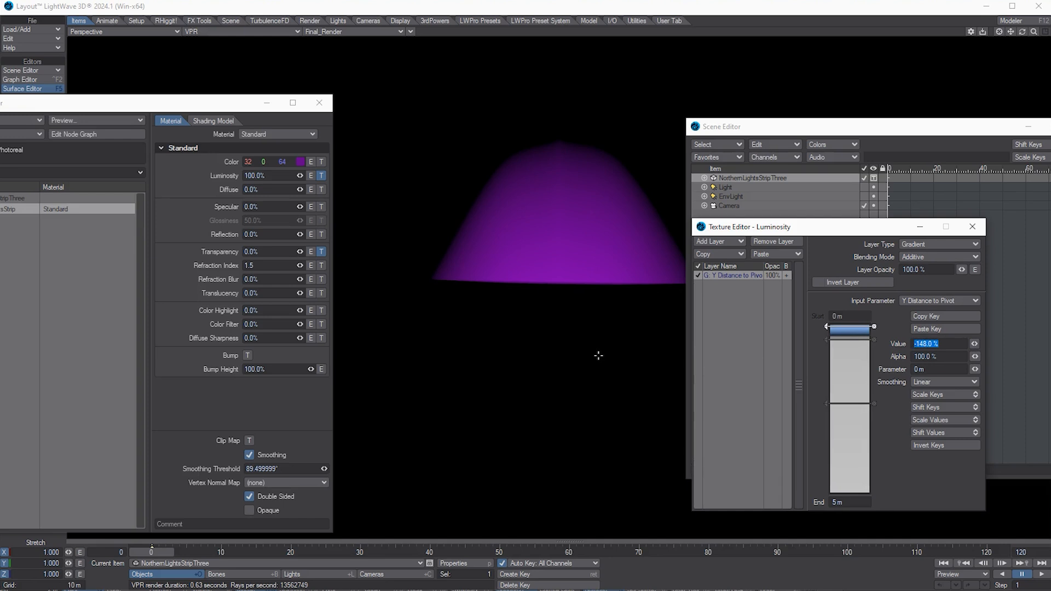
{"action": "type", "text": "0"}
{"action": "key", "text": "Tab"}
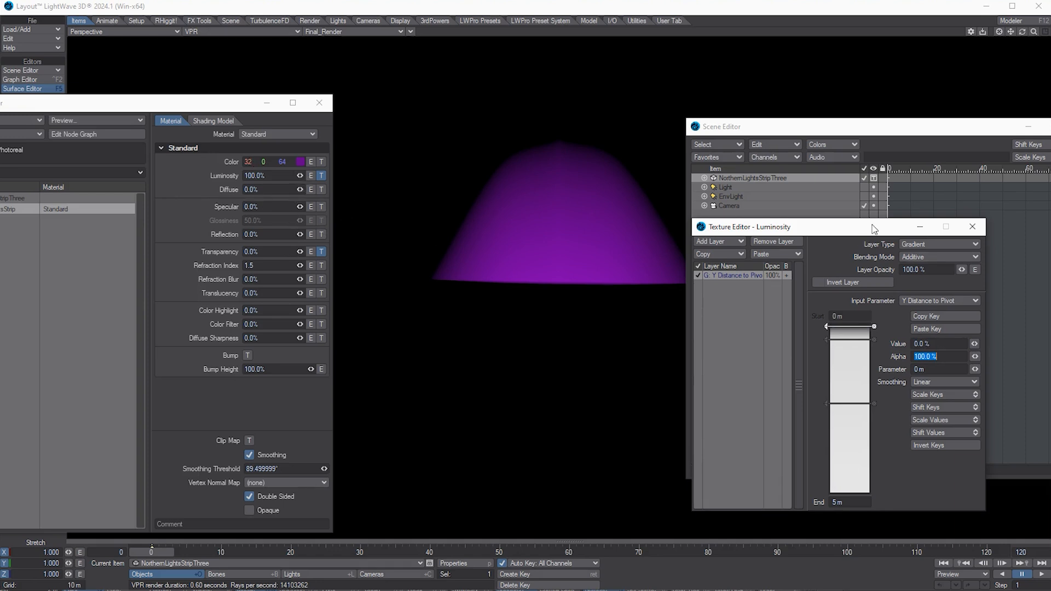
{"action": "left_click", "coordinate": [739, 242]}
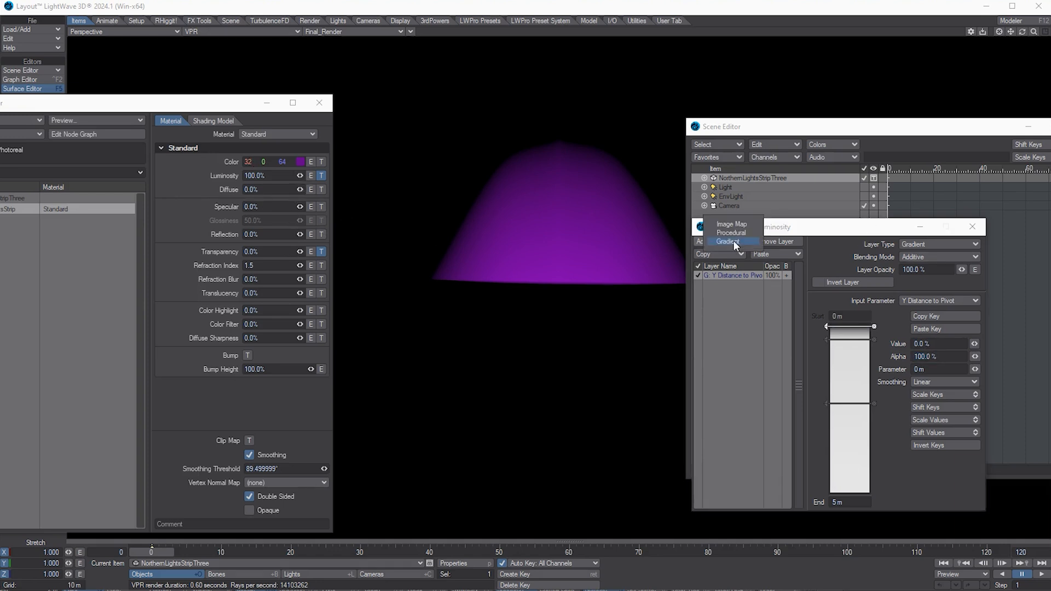
Step: Add a procedural layer to the luminosity texture and set its type to Turbulence
{"action": "left_click", "coordinate": [733, 241]}
{"action": "left_click", "coordinate": [784, 245]}
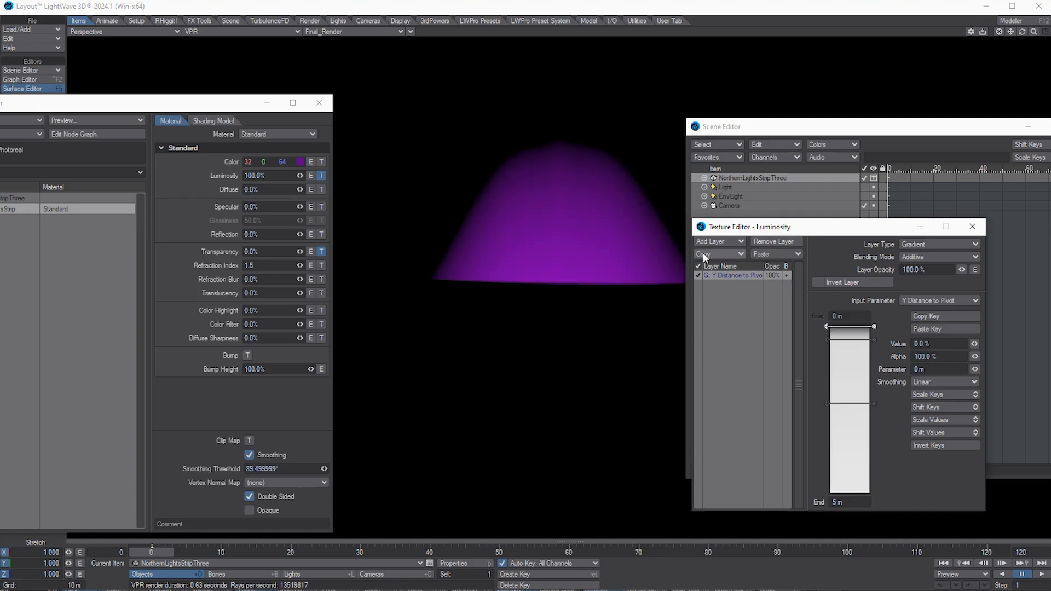
{"action": "left_click", "coordinate": [734, 241]}
{"action": "left_click", "coordinate": [742, 232]}
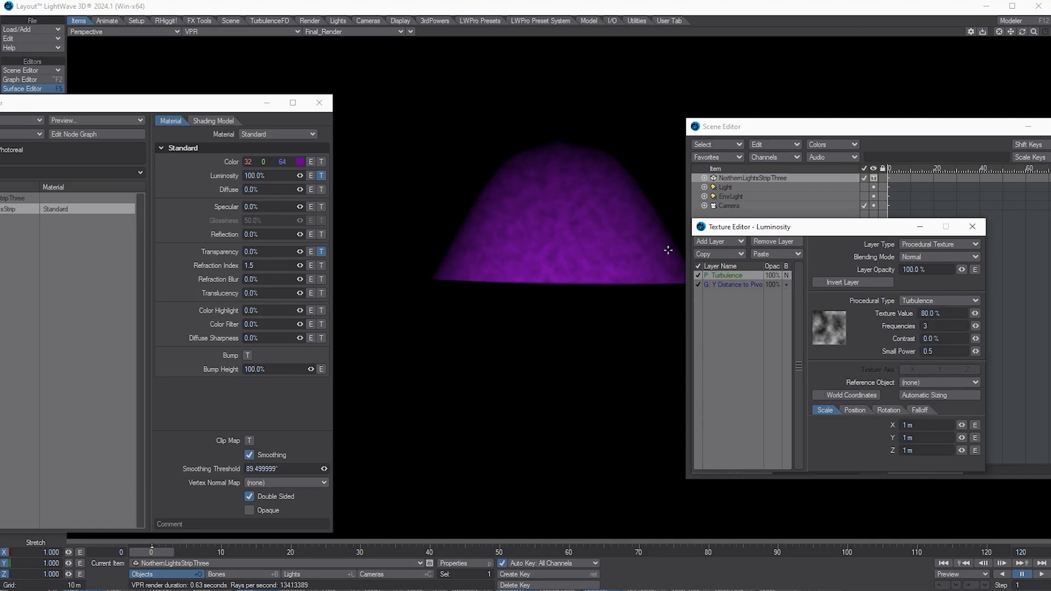
{"action": "left_click", "coordinate": [938, 301]}
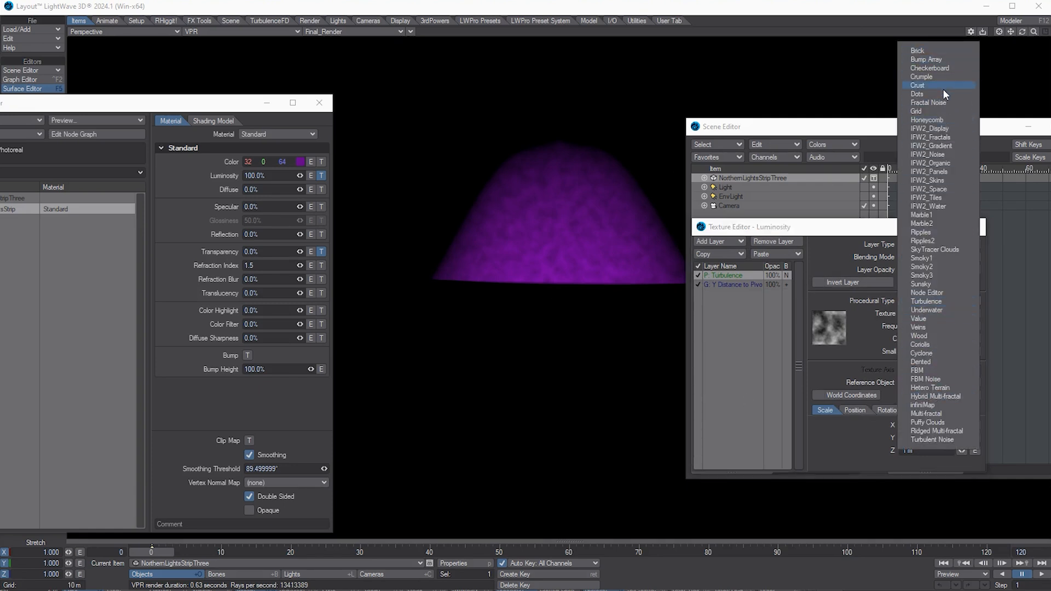
{"action": "left_click", "coordinate": [944, 103]}
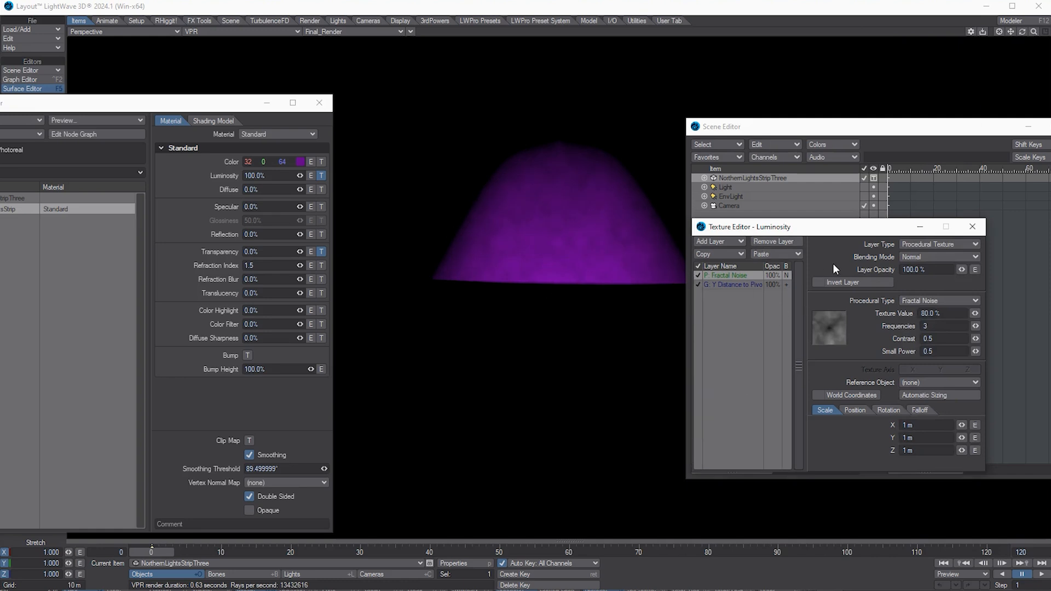
{"action": "left_click", "coordinate": [950, 301]}
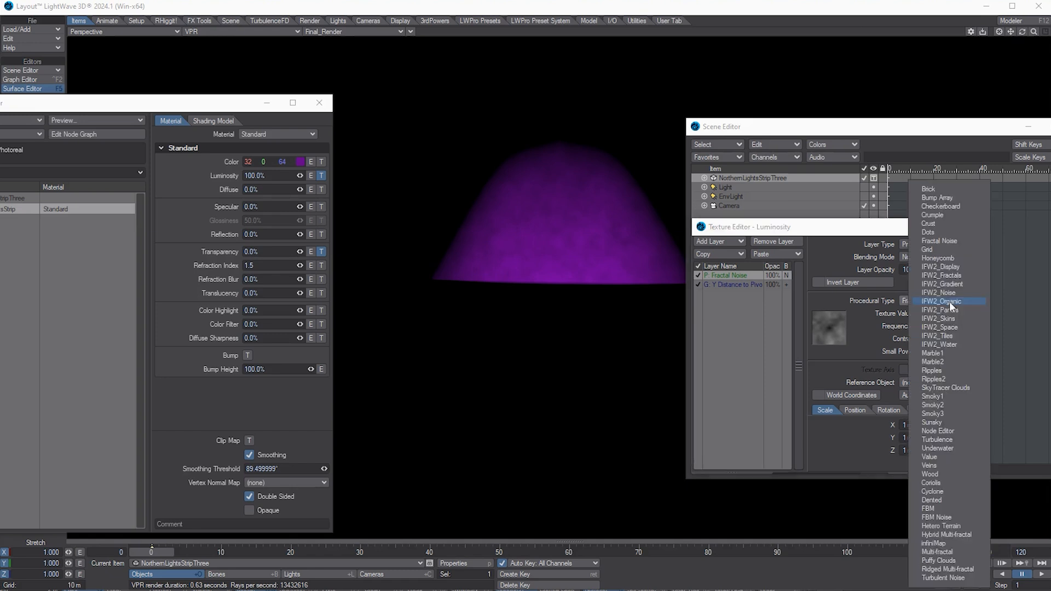
{"action": "left_click", "coordinate": [955, 439]}
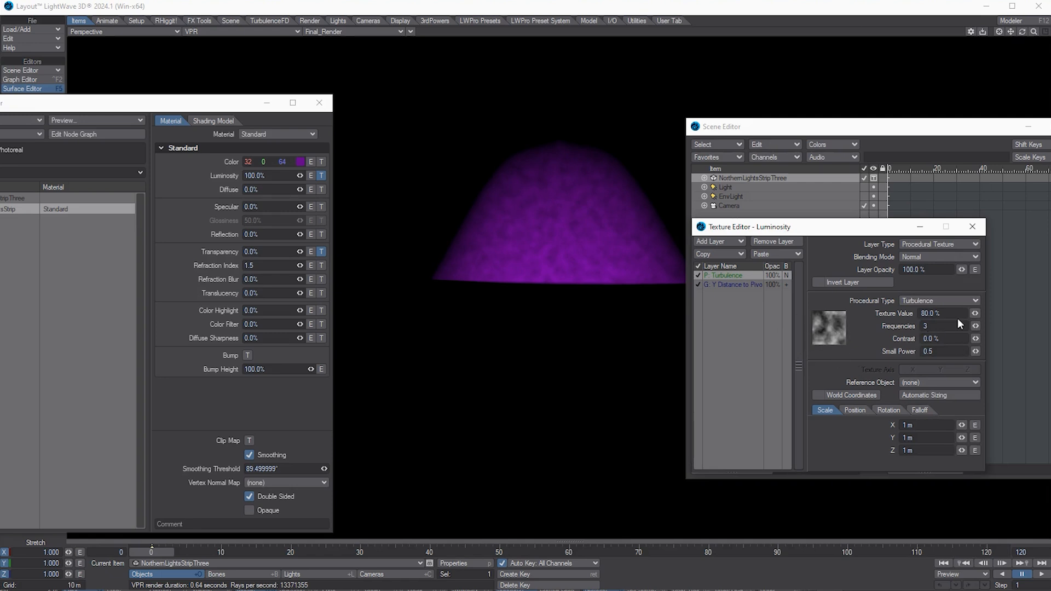
Step: Give the Turbulence layer texture value 100%, contrast 20%, and Additive blending
{"action": "left_click", "coordinate": [935, 313]}
{"action": "type", "text": "100"}
{"action": "key", "text": "Return"}
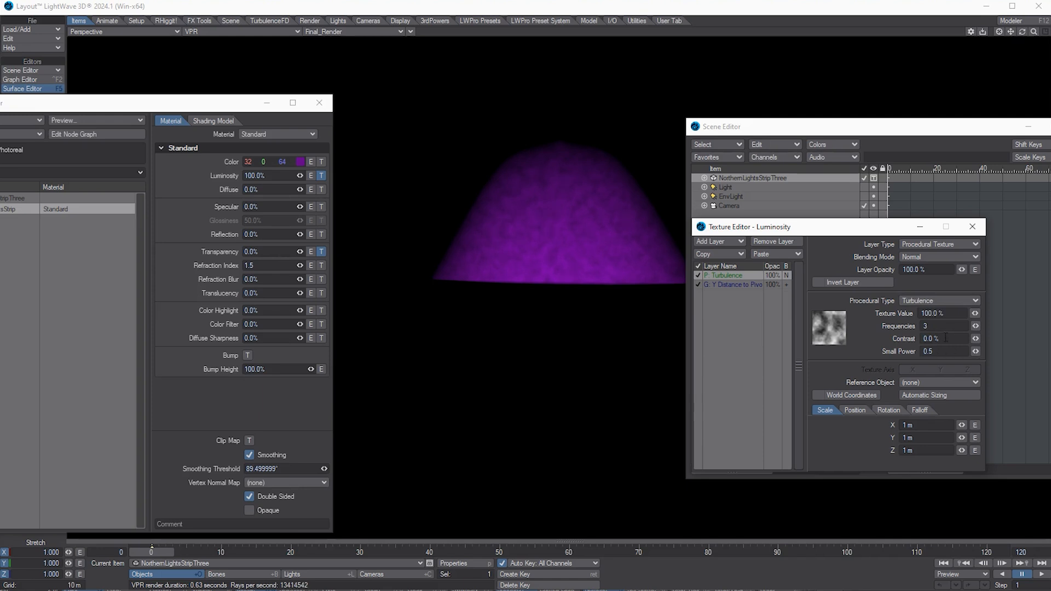
{"action": "left_click", "coordinate": [946, 337]}
{"action": "type", "text": "20"}
{"action": "key", "text": "Tab"}
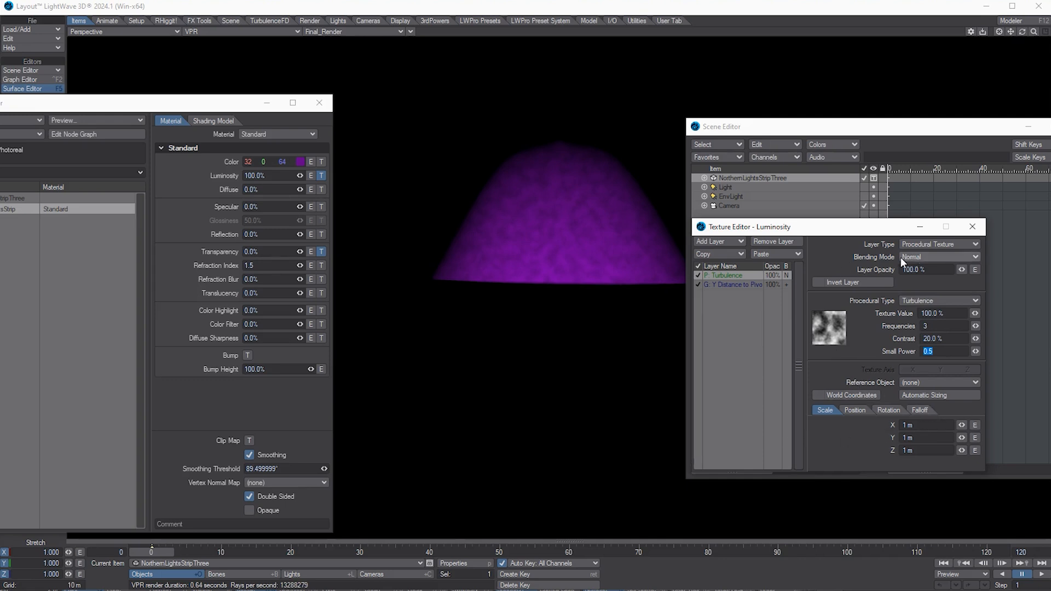
{"action": "left_click", "coordinate": [922, 257]}
{"action": "left_click", "coordinate": [920, 267]}
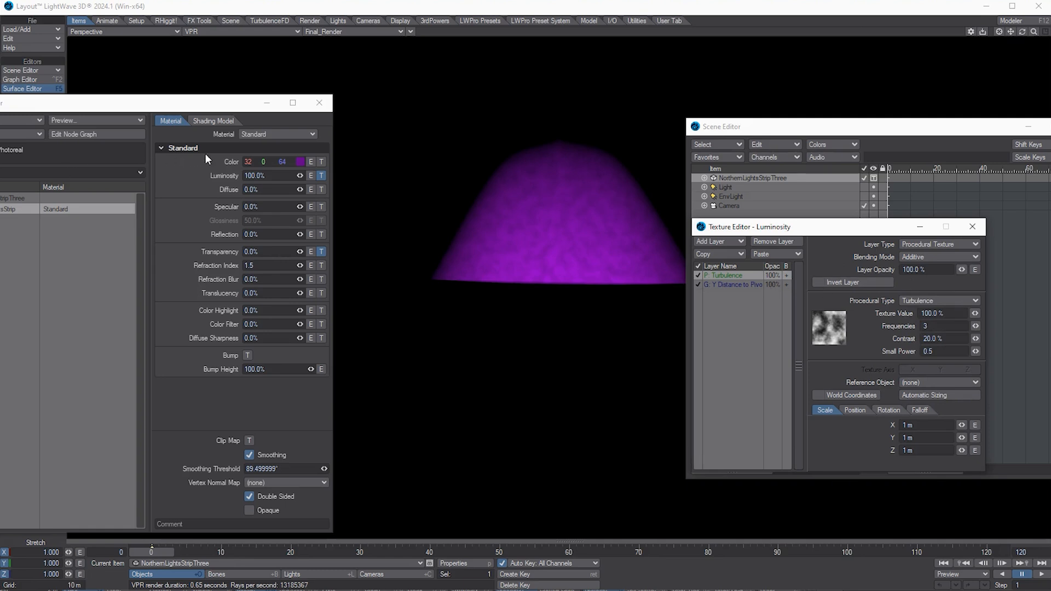
{"action": "left_click", "coordinate": [747, 283]}
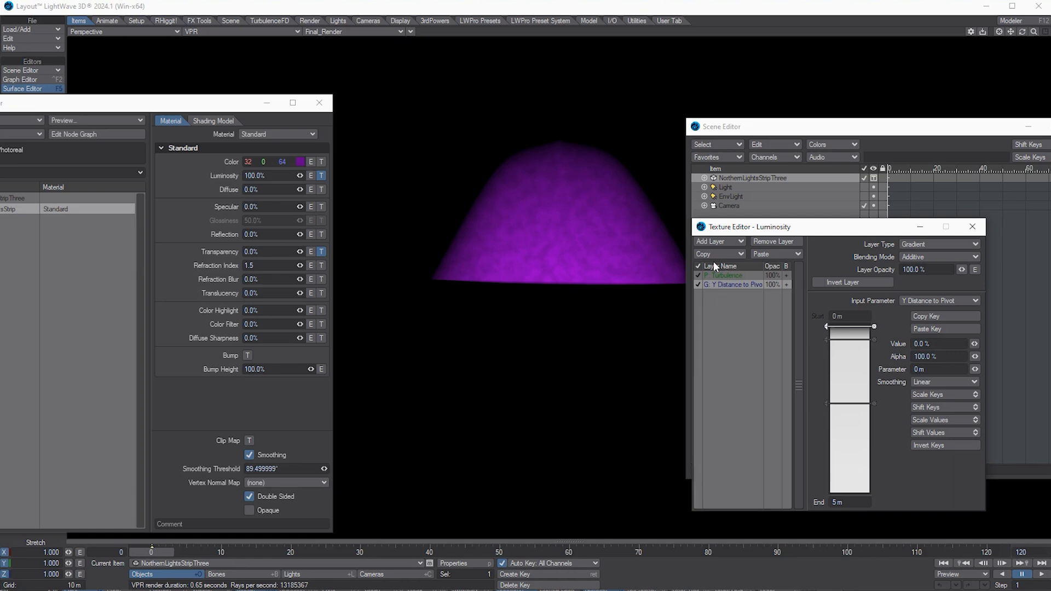
Step: Scale the Turbulence texture to about 1.79 m on X and 2.335 m on Y
{"action": "left_click", "coordinate": [729, 275]}
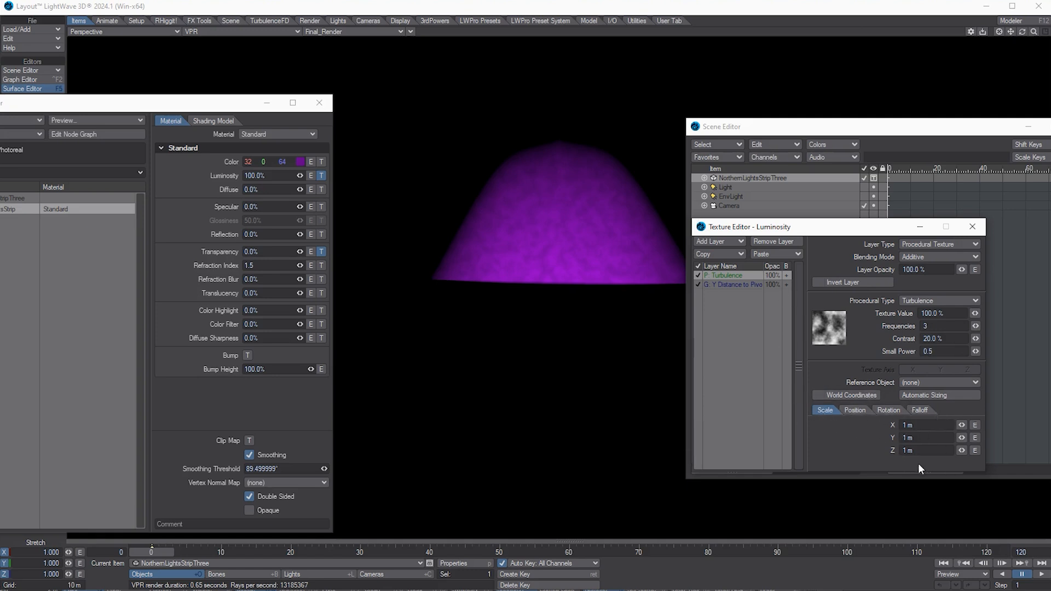
{"action": "left_click_drag", "start_coordinate": [958, 426], "coordinate": [959, 426]}
{"action": "mouse_move", "coordinate": [960, 438]}
{"action": "left_mouse_down"}
{"action": "mouse_move", "coordinate": [970, 435]}
{"action": "mouse_move", "coordinate": [959, 427]}
{"action": "left_mouse_up"}
{"action": "left_click", "coordinate": [857, 410]}
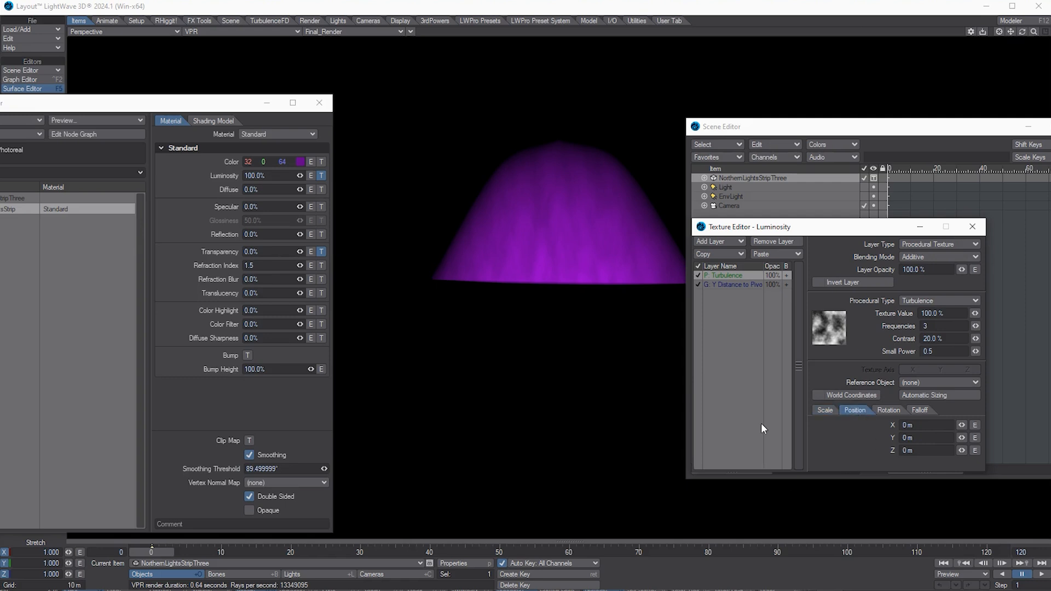
Step: Envelope the Turbulence position with keys at frame 0 (0 m) and frame 120 (3 m)
{"action": "left_click", "coordinate": [975, 425]}
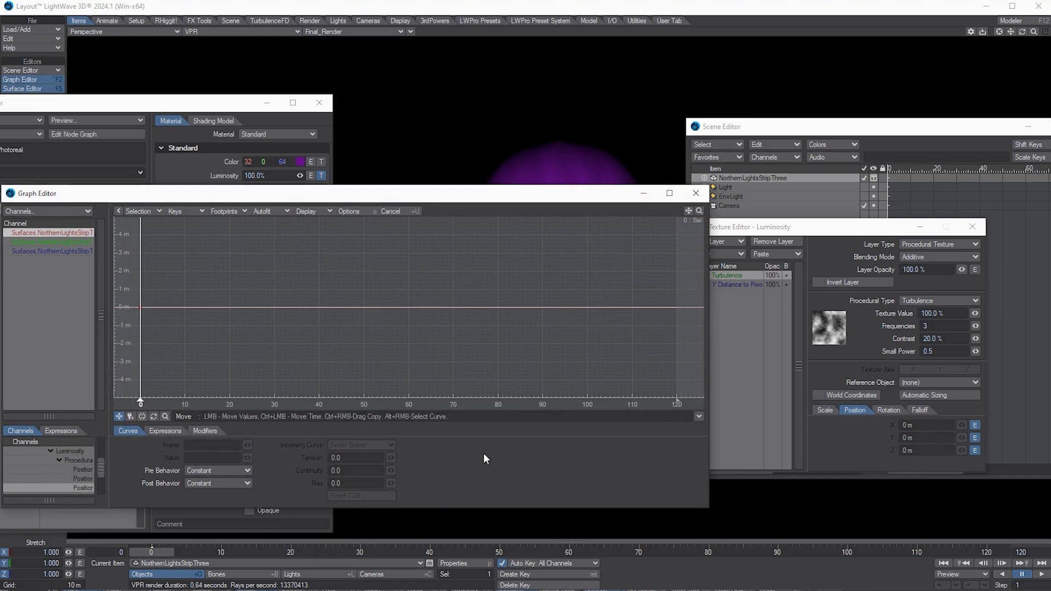
{"action": "key", "text": "Return"}
{"action": "key", "text": "Tab"}
{"action": "key", "text": "Return"}
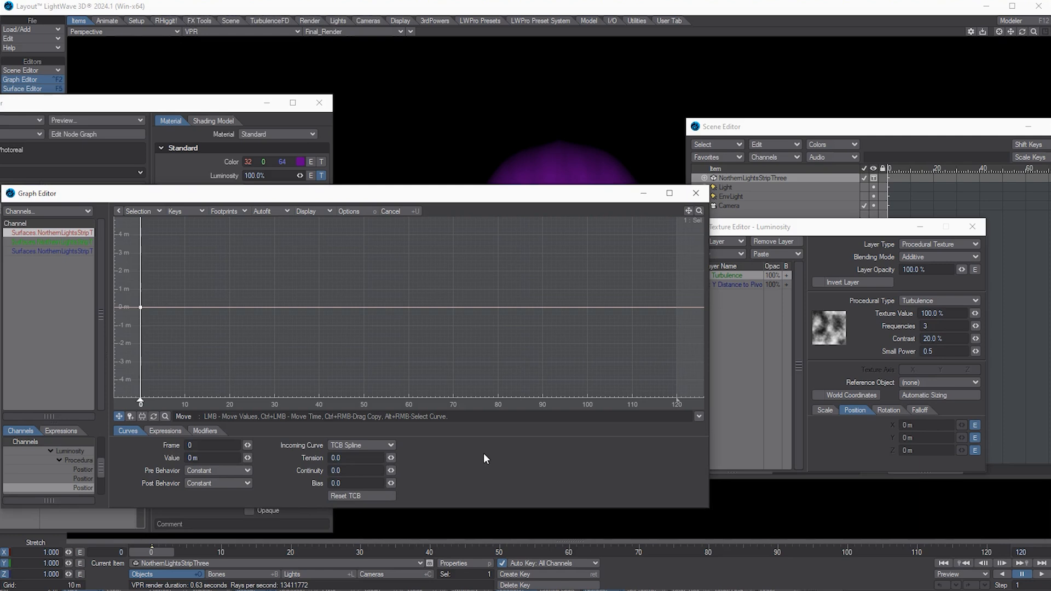
{"action": "key", "text": "Return"}
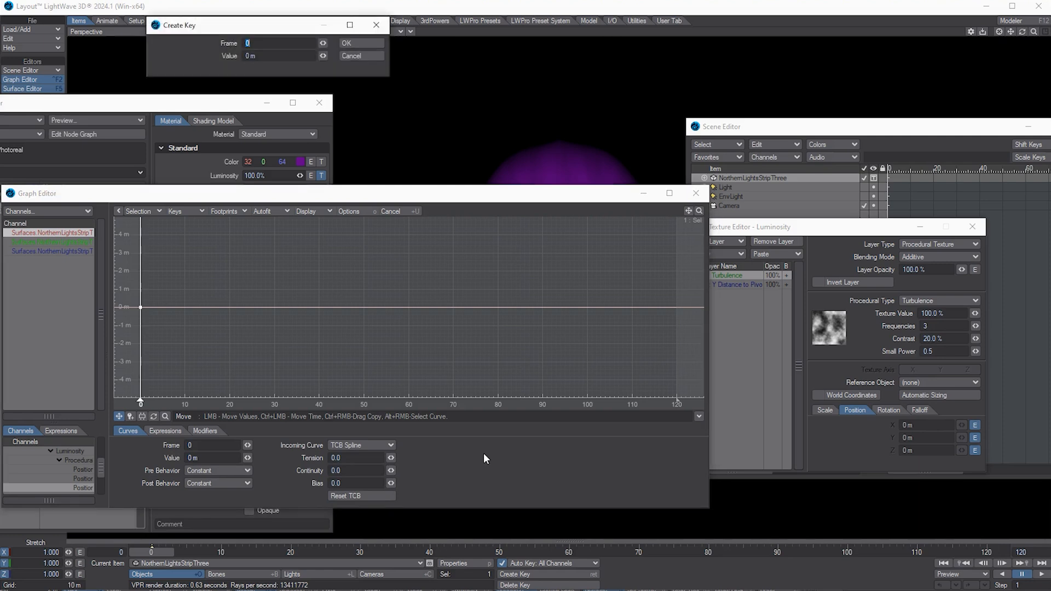
{"action": "type", "text": "120"}
{"action": "key", "text": "Tab"}
{"action": "type", "text": "3"}
{"action": "key", "text": "Return"}
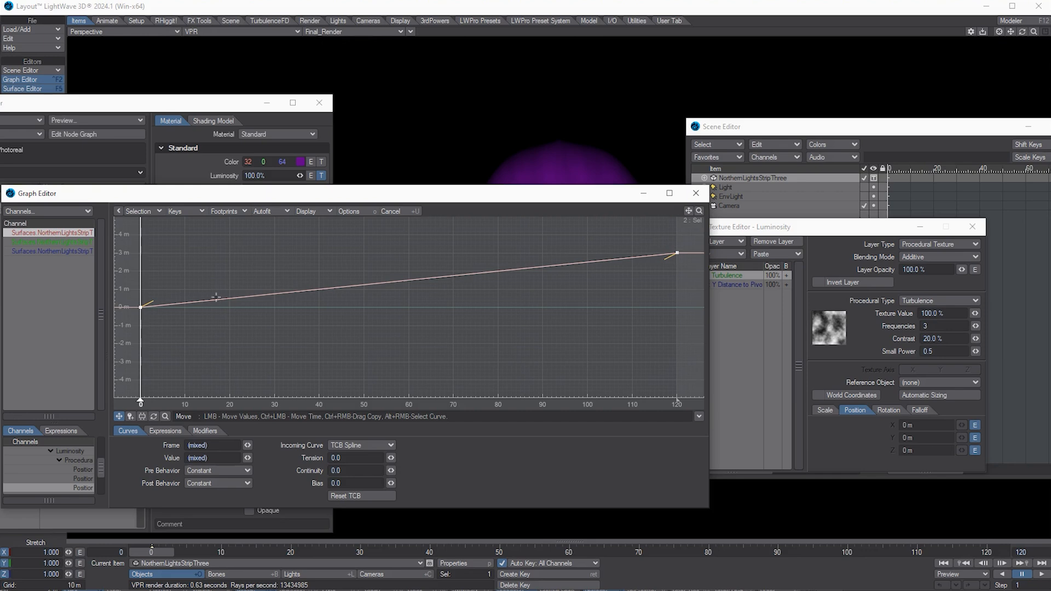
Step: Set the position curve's pre- and post-behavior to Linear, copy the channel curve, and close the Graph Editor
{"action": "left_click_drag", "start_coordinate": [126, 233], "coordinate": [690, 384]}
{"action": "left_click", "coordinate": [223, 471]}
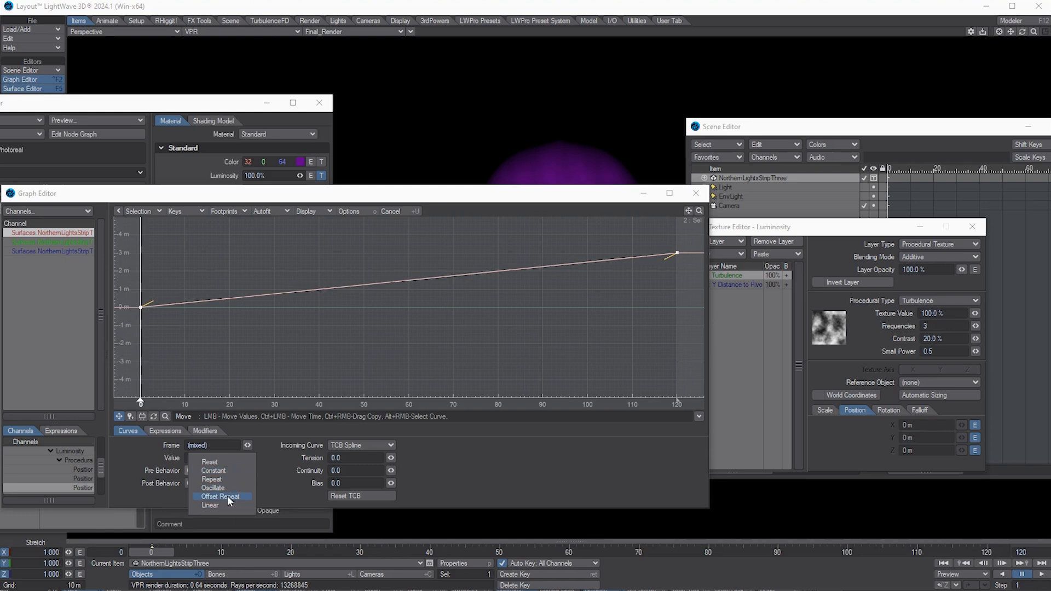
{"action": "left_click", "coordinate": [229, 504]}
{"action": "left_click", "coordinate": [231, 484]}
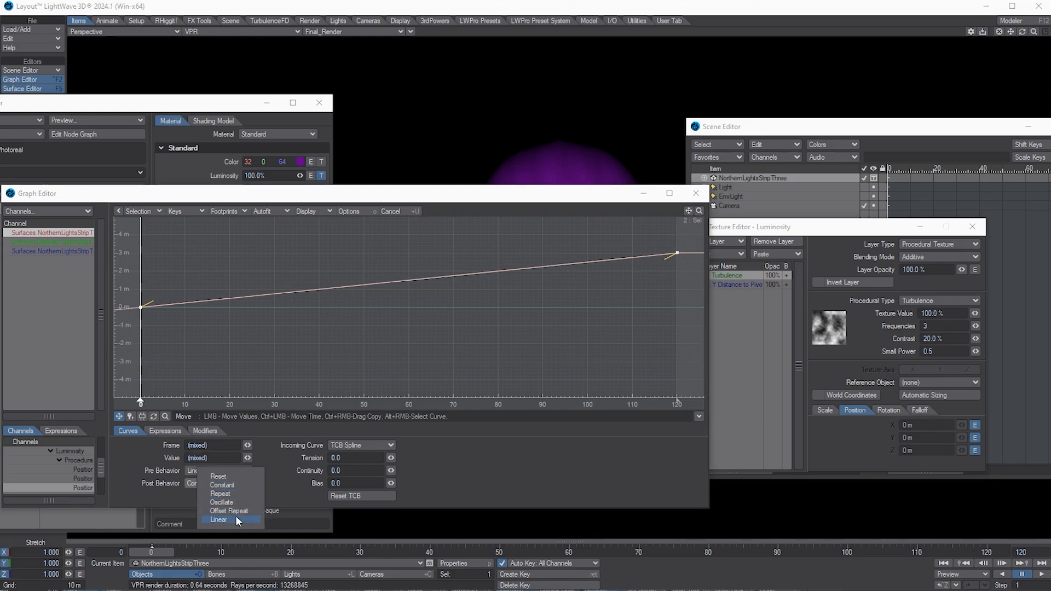
{"action": "left_click", "coordinate": [235, 518]}
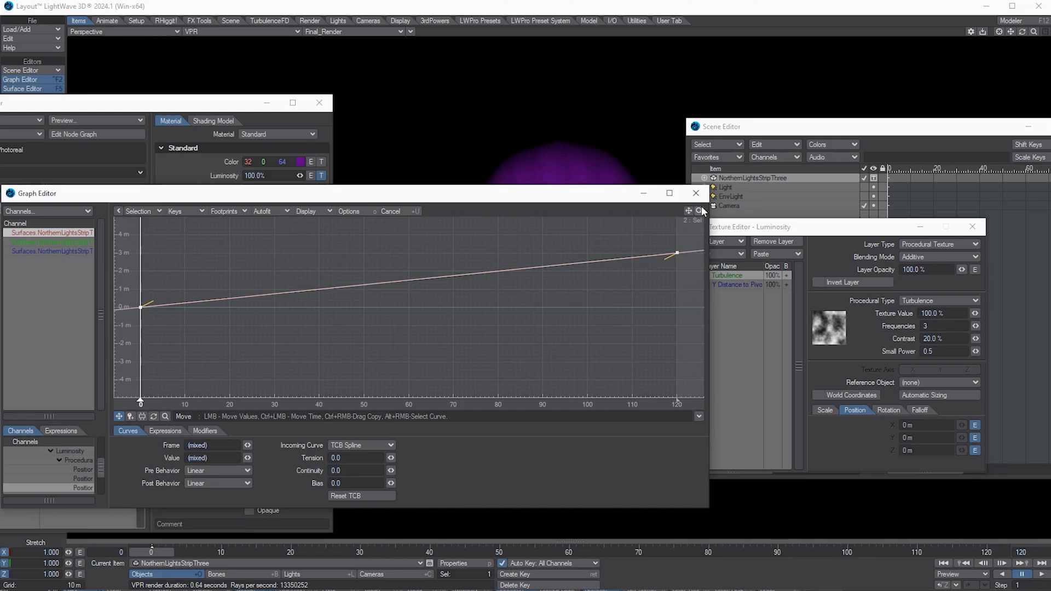
{"action": "mouse_move", "coordinate": [701, 211]}
{"action": "left_mouse_down"}
{"action": "mouse_move", "coordinate": [694, 218]}
{"action": "mouse_move", "coordinate": [701, 211]}
{"action": "left_mouse_up"}
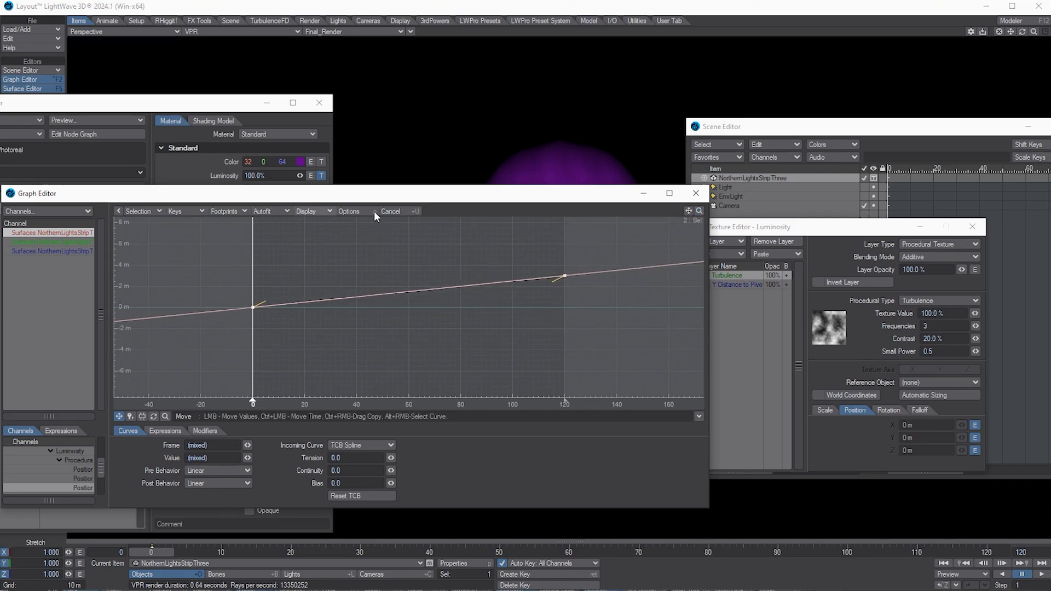
{"action": "right_click", "coordinate": [45, 233]}
{"action": "left_click", "coordinate": [51, 268]}
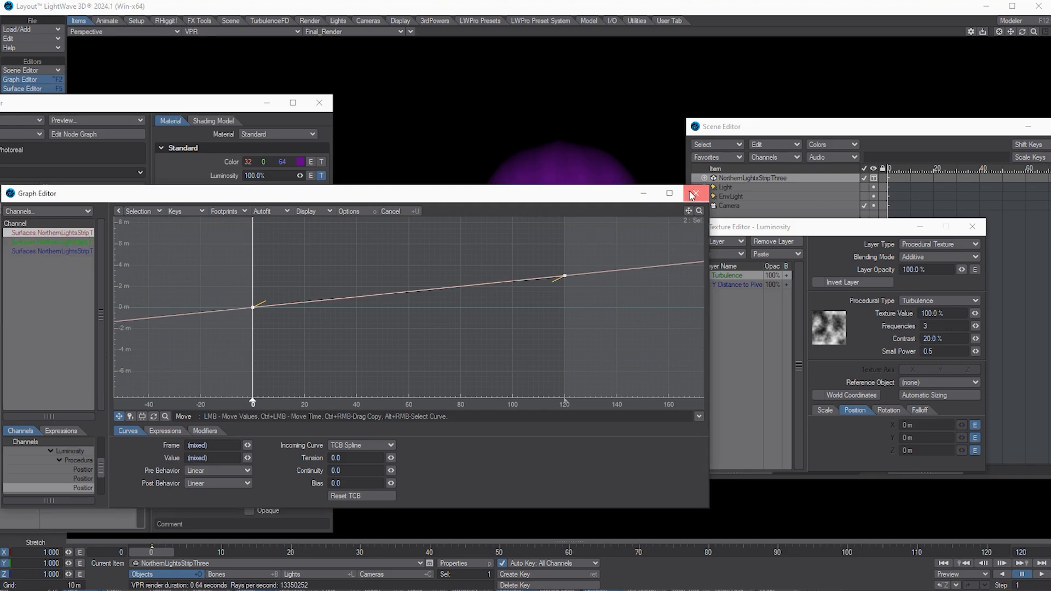
{"action": "left_click", "coordinate": [695, 193]}
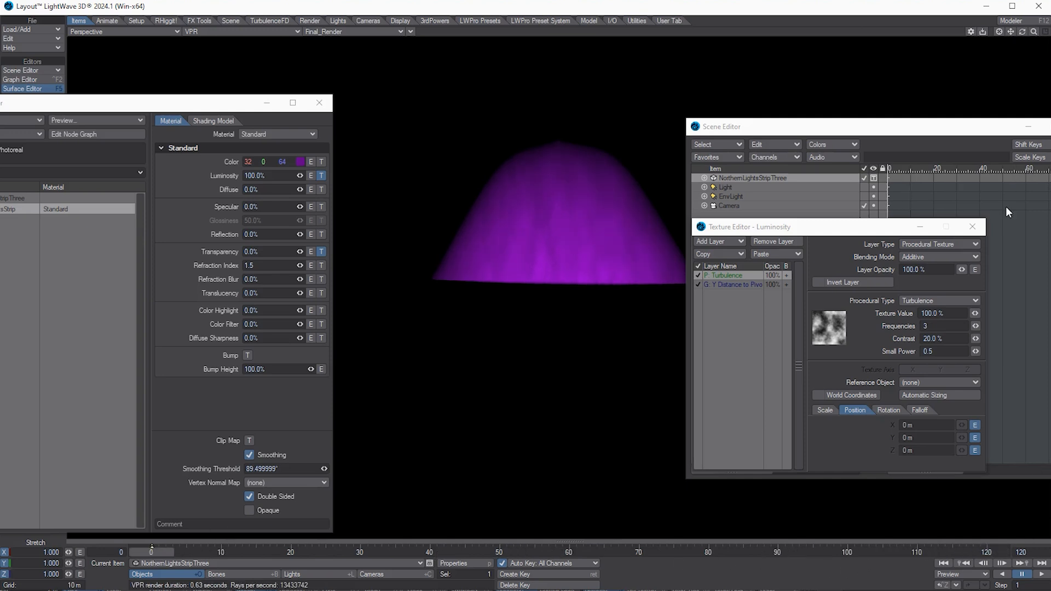
Step: Add a procedural luminosity layer with Multiply blending and the Coriolis texture type
{"action": "left_click", "coordinate": [733, 242]}
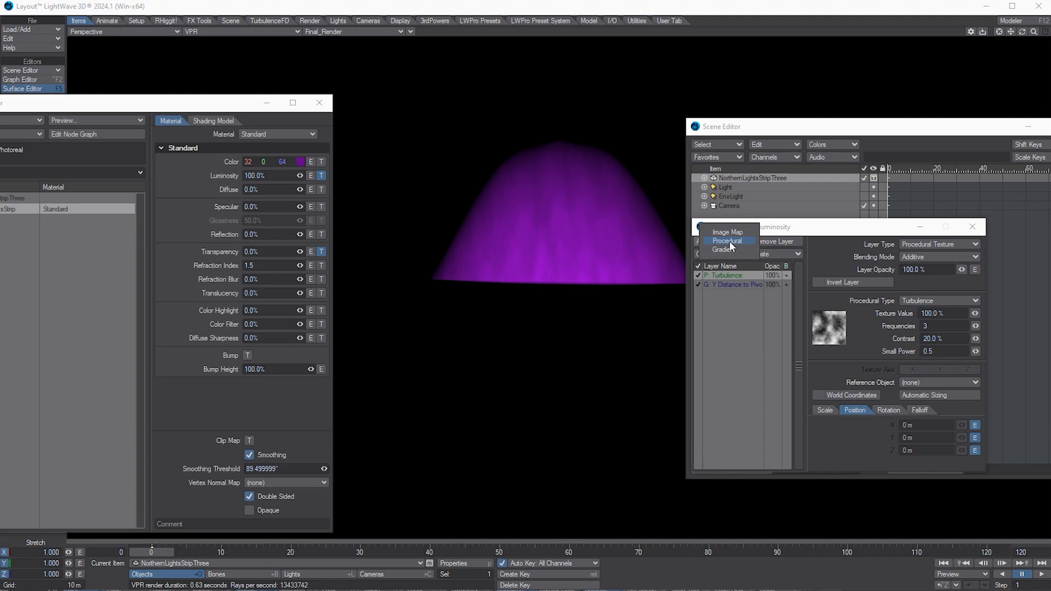
{"action": "left_click", "coordinate": [730, 241]}
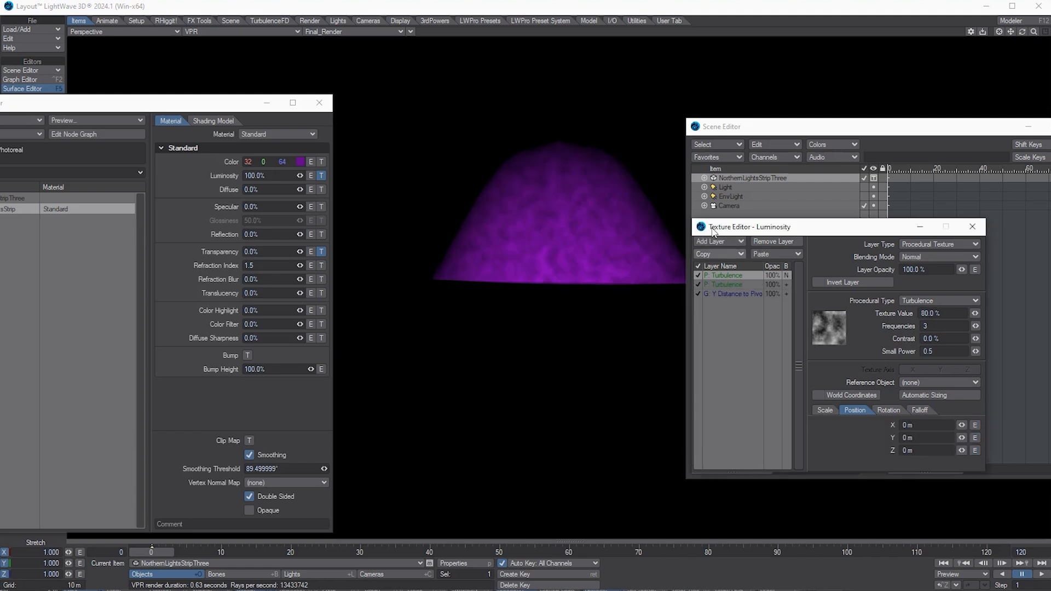
{"action": "left_click", "coordinate": [929, 259]}
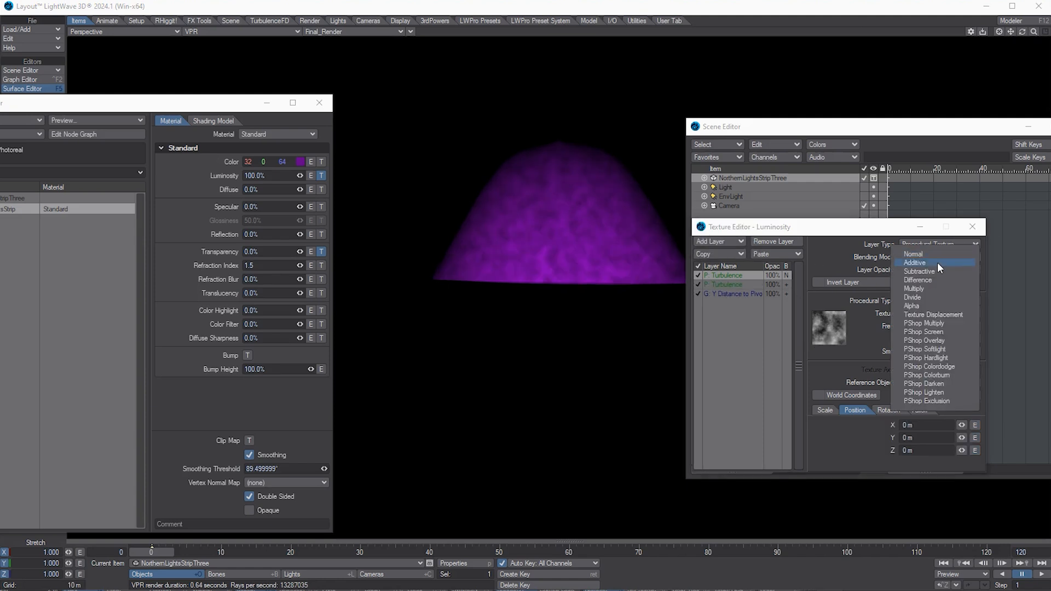
{"action": "left_click", "coordinate": [940, 291]}
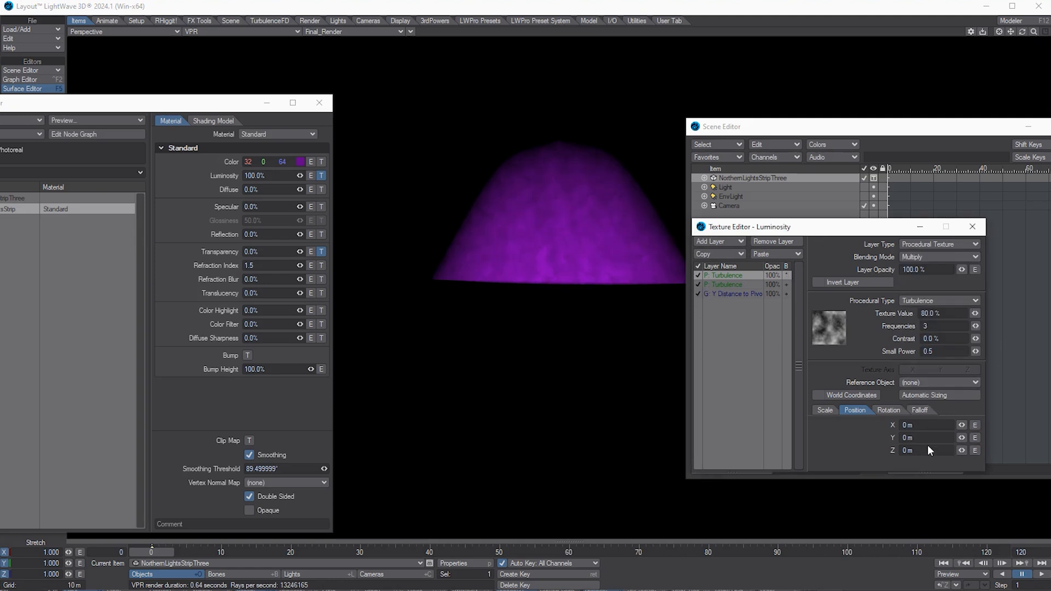
{"action": "left_click", "coordinate": [925, 300]}
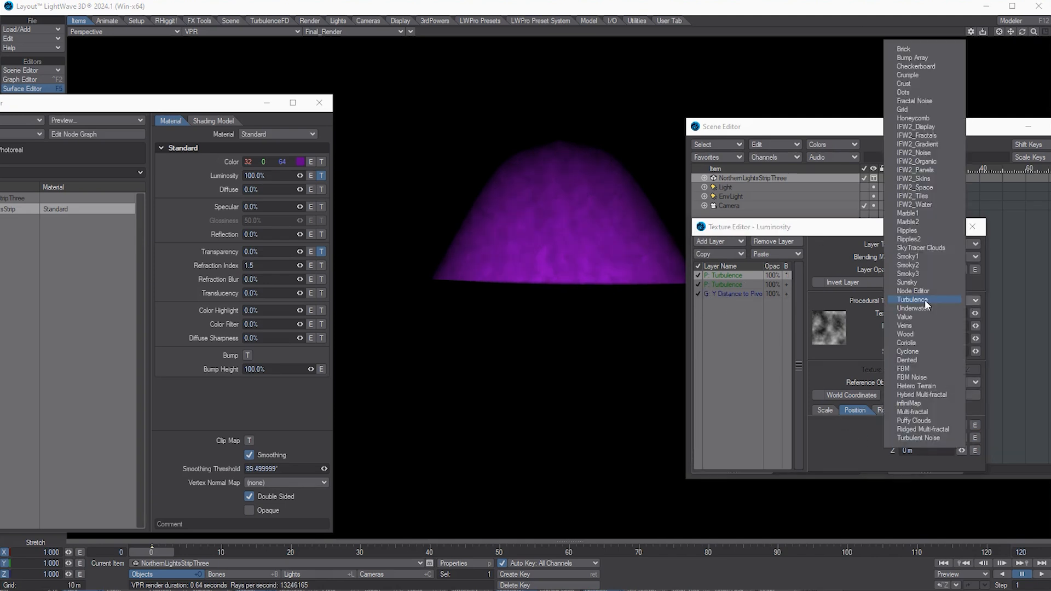
{"action": "left_click", "coordinate": [927, 343]}
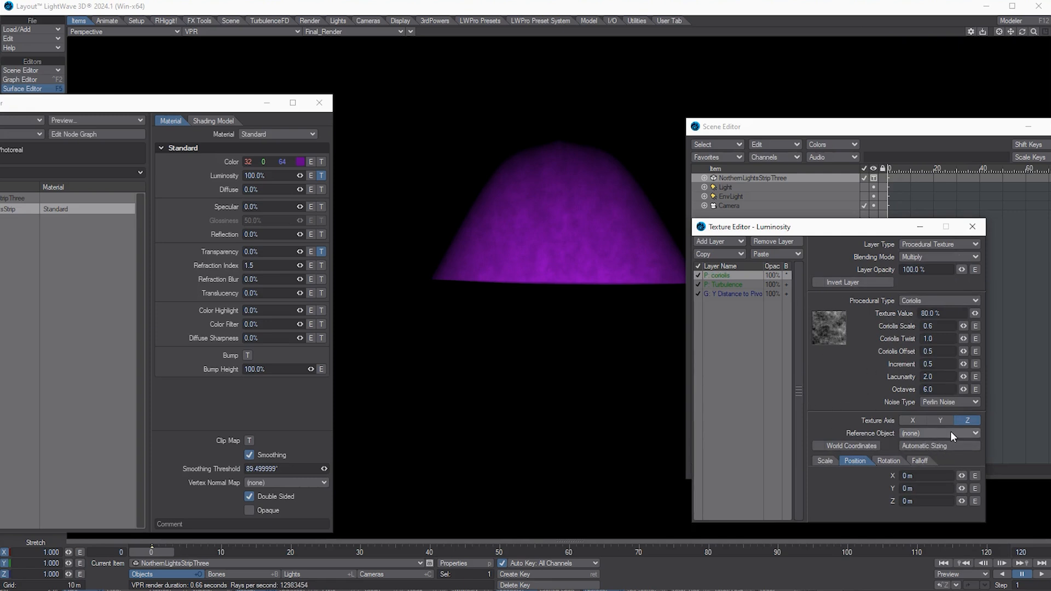
Step: Align the Coriolis texture to the X axis and stretch its X scale to 1.44 m
{"action": "left_click", "coordinate": [903, 421]}
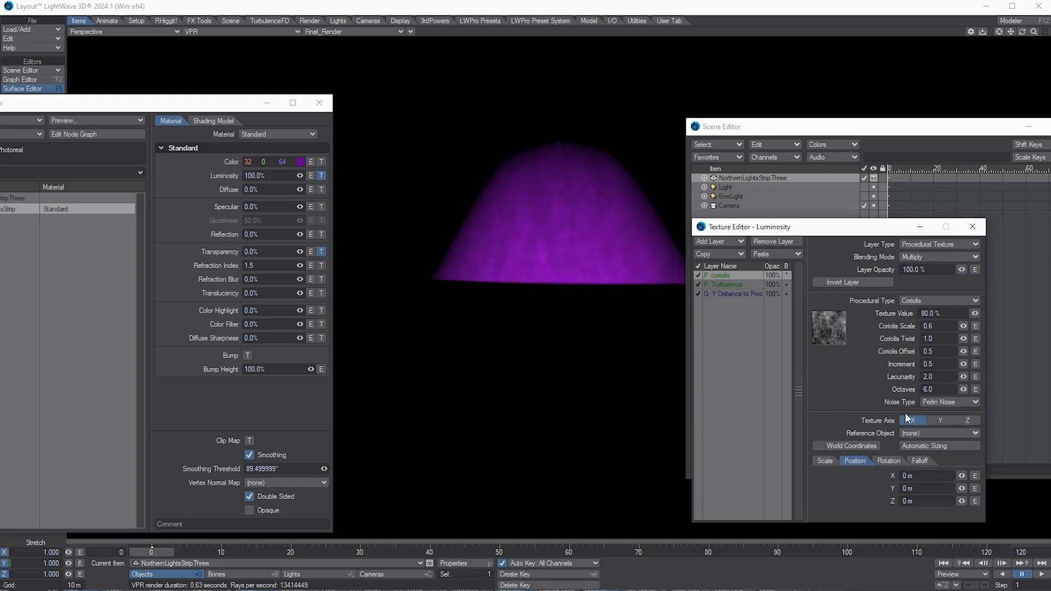
{"action": "left_click", "coordinate": [826, 461]}
{"action": "mouse_move", "coordinate": [961, 475]}
{"action": "left_mouse_down"}
{"action": "mouse_move", "coordinate": [990, 482]}
{"action": "mouse_move", "coordinate": [961, 488]}
{"action": "left_mouse_up"}
Step: Switch the Coriolis noise to Gradient Noise and open its position channels in the Graph Editor
{"action": "left_click", "coordinate": [968, 402]}
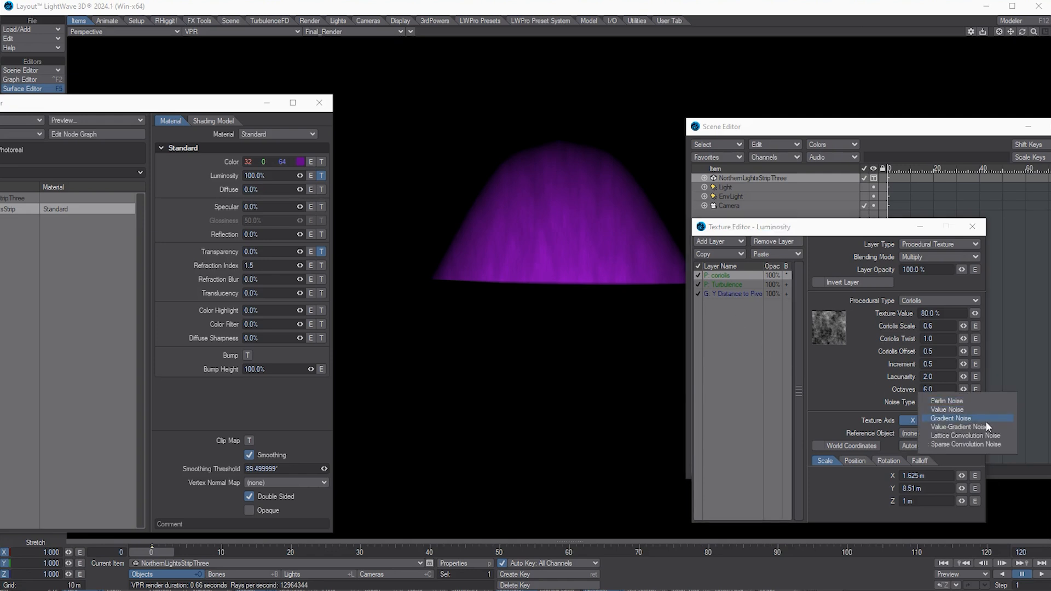
{"action": "left_click", "coordinate": [986, 421]}
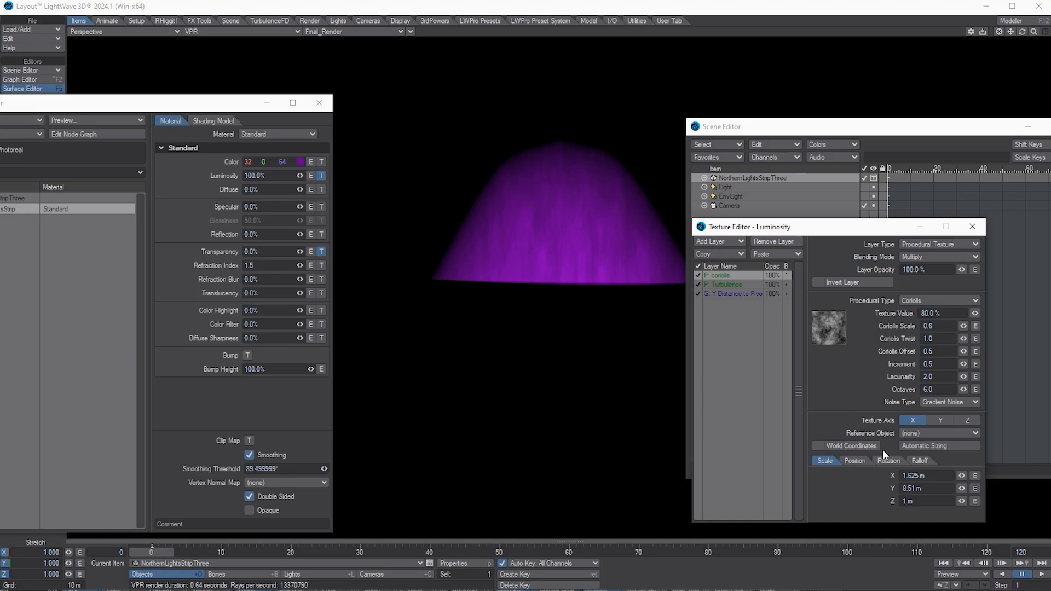
{"action": "left_click", "coordinate": [856, 463]}
{"action": "left_click", "coordinate": [972, 475]}
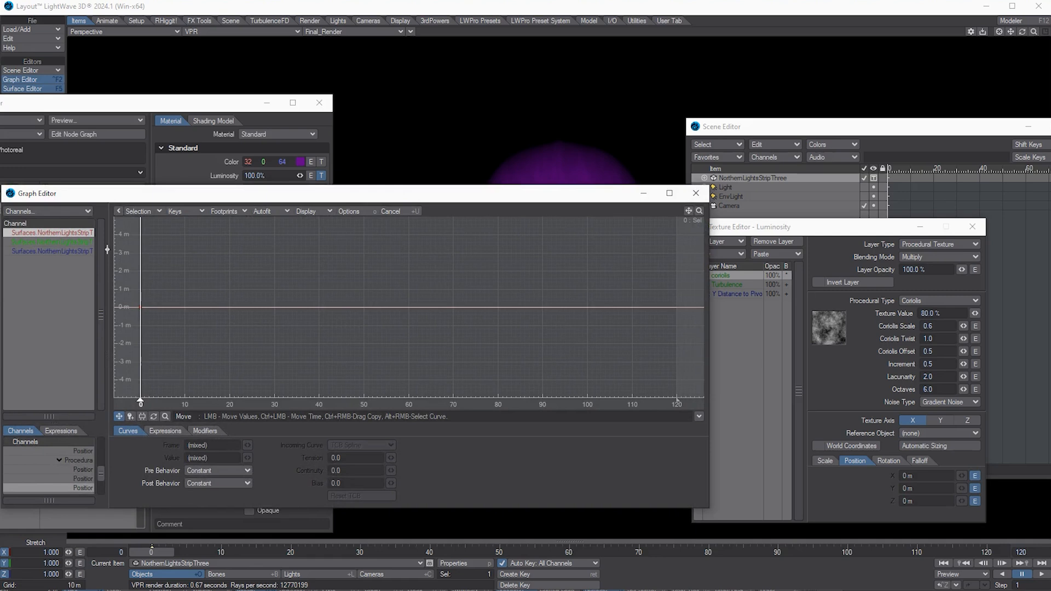
Step: Paste the rising curve onto the Coriolis position channels and lower the frame-120 key to about 2.9 m
{"action": "right_click", "coordinate": [74, 231]}
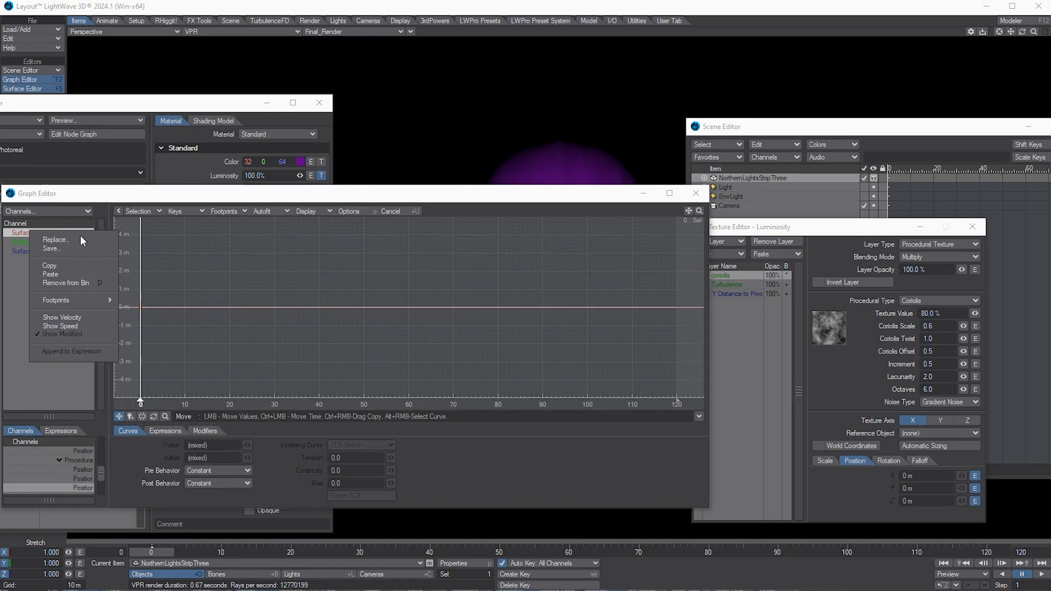
{"action": "left_click", "coordinate": [74, 274]}
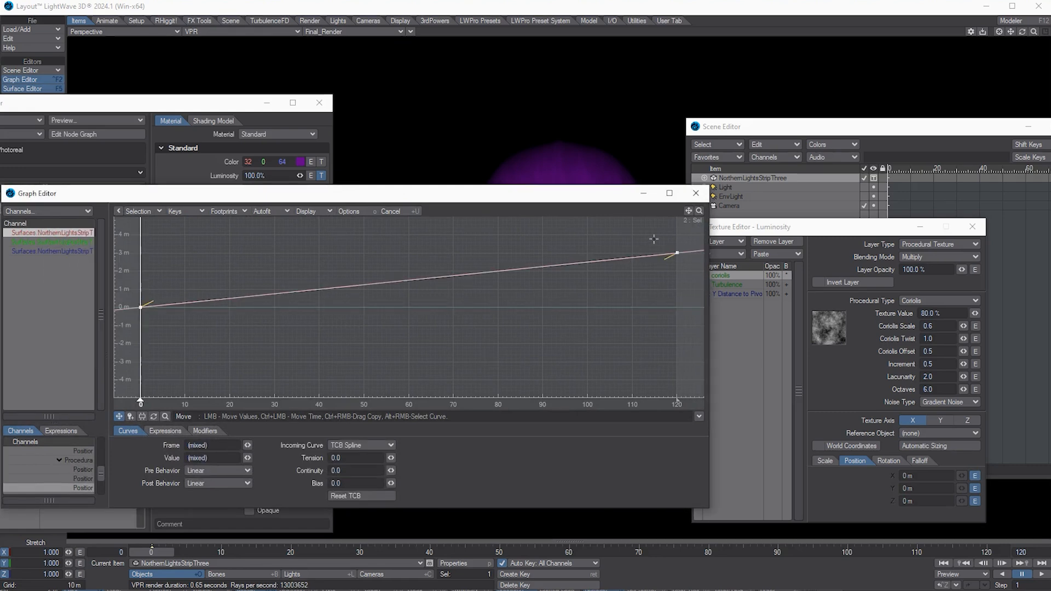
{"action": "left_click", "coordinate": [671, 251]}
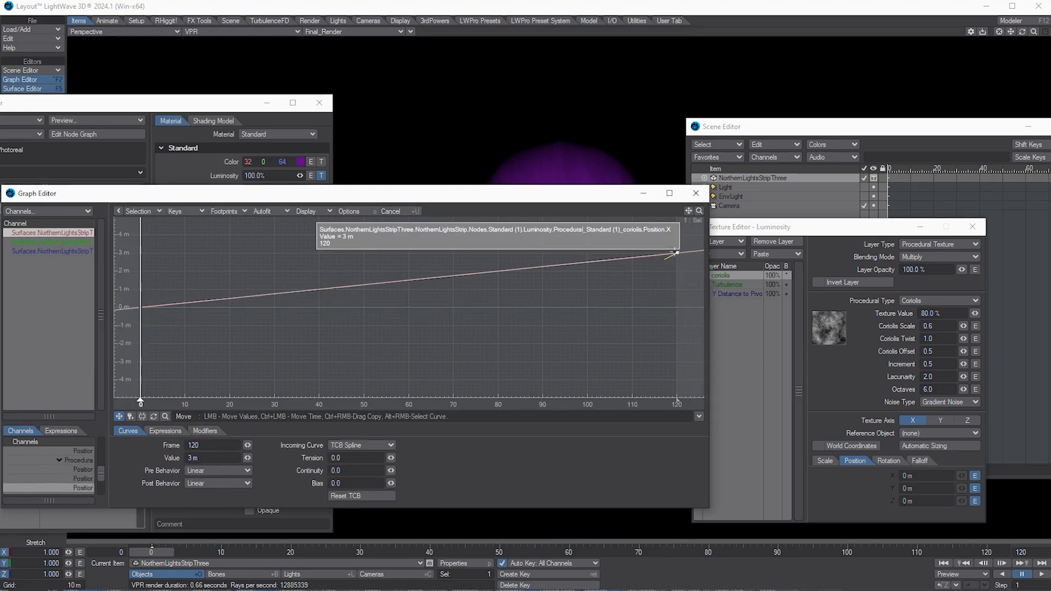
{"action": "left_click_drag", "start_coordinate": [678, 253], "coordinate": [678, 284]}
{"action": "left_click", "coordinate": [696, 193]}
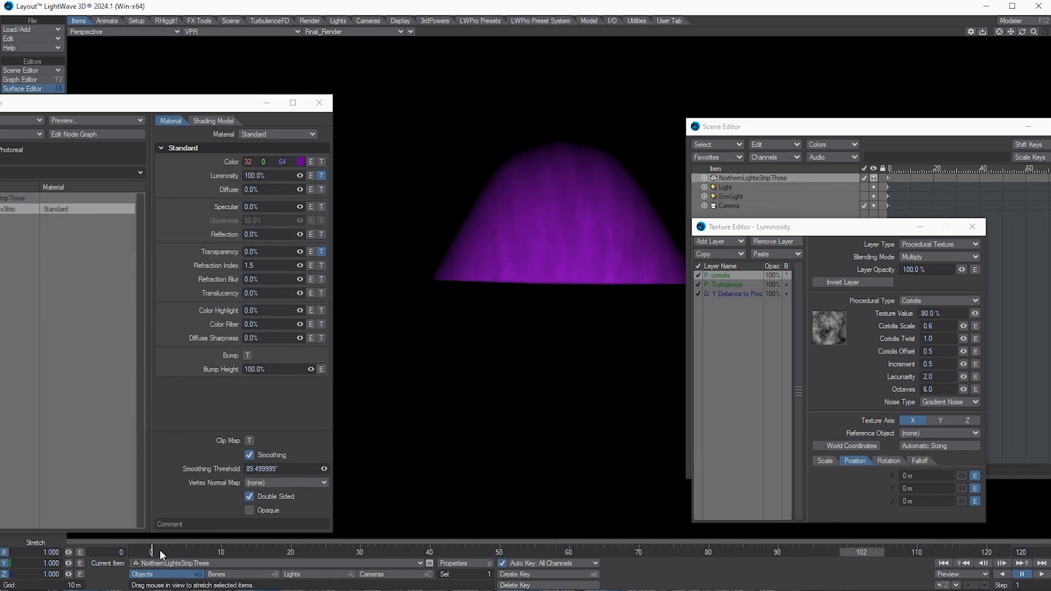
Step: Return to frame 0, then select and copy all three luminosity texture layers
{"action": "left_click", "coordinate": [146, 550]}
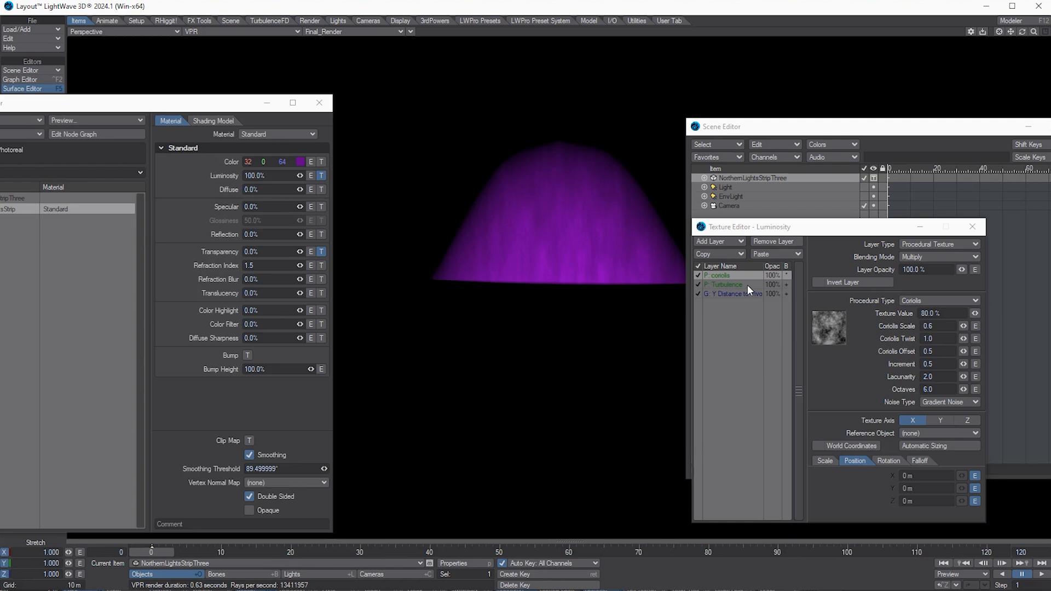
{"action": "left_click", "coordinate": [731, 292]}
{"action": "left_click", "coordinate": [732, 277], "text": "shift"}
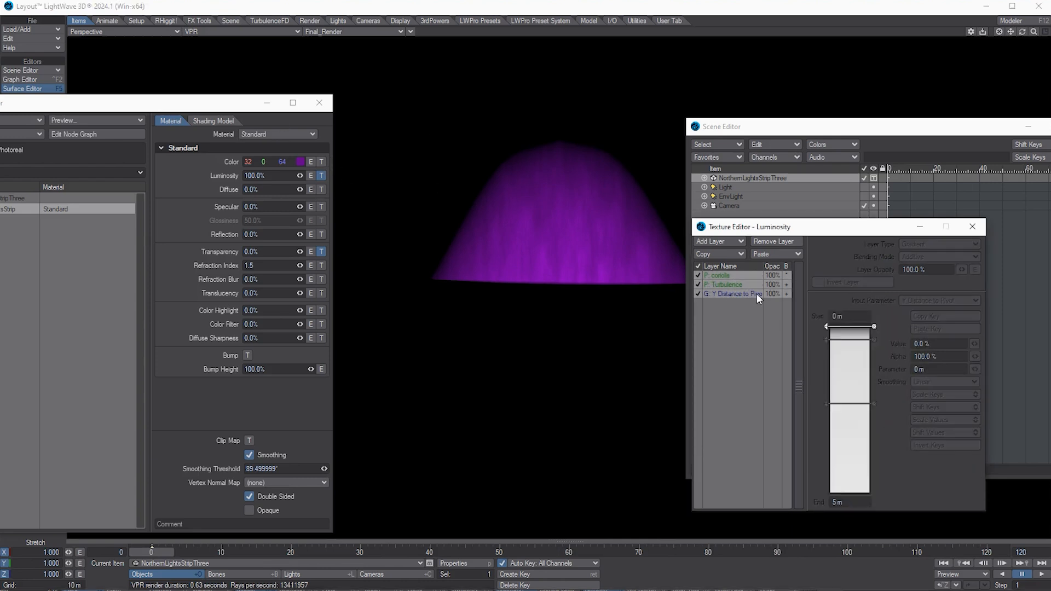
{"action": "left_click", "coordinate": [721, 256]}
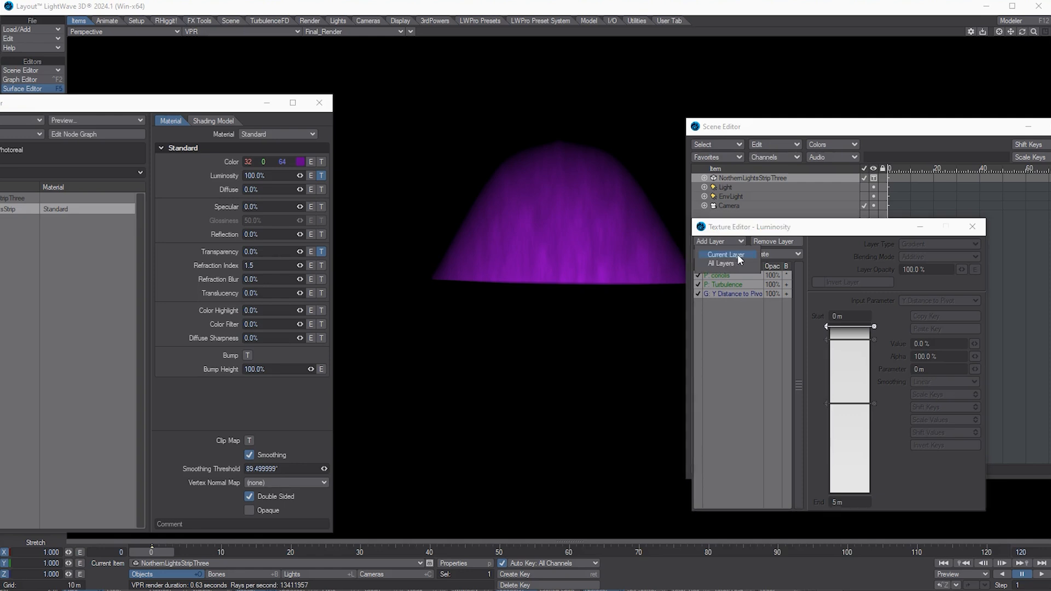
{"action": "left_click", "coordinate": [738, 254]}
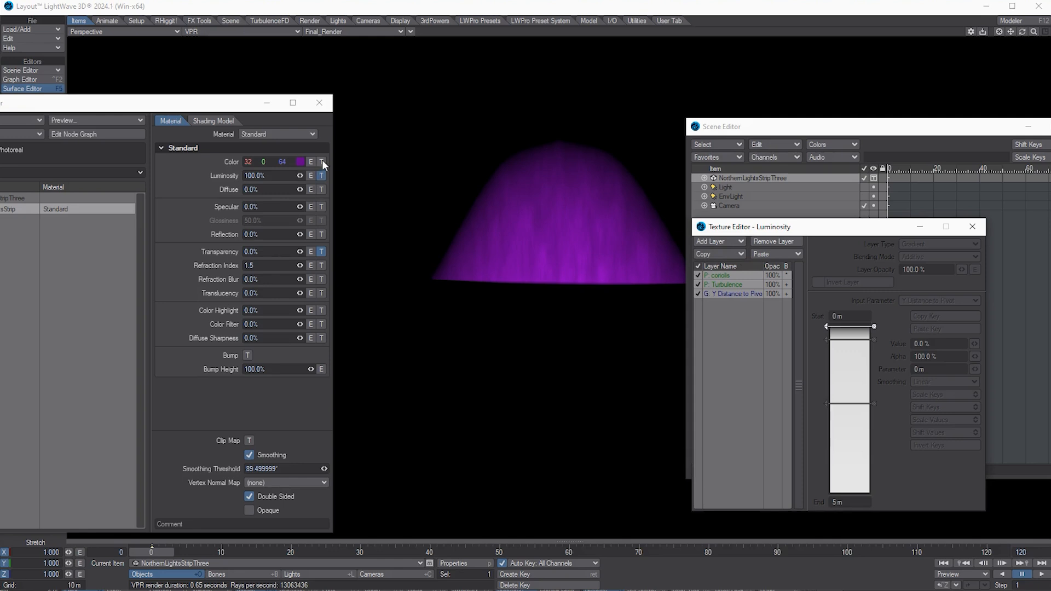
Step: Add the copied layers to the colour texture, delete the empty image layer, and disable the Y Distance gradient
{"action": "left_click", "coordinate": [322, 161]}
{"action": "left_click", "coordinate": [789, 254]}
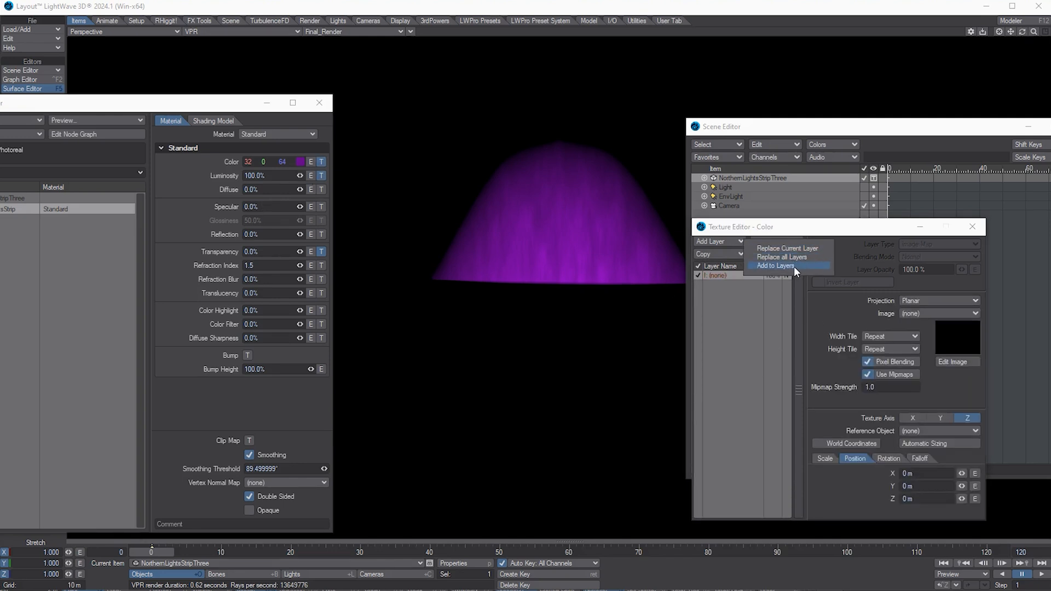
{"action": "left_click", "coordinate": [794, 266]}
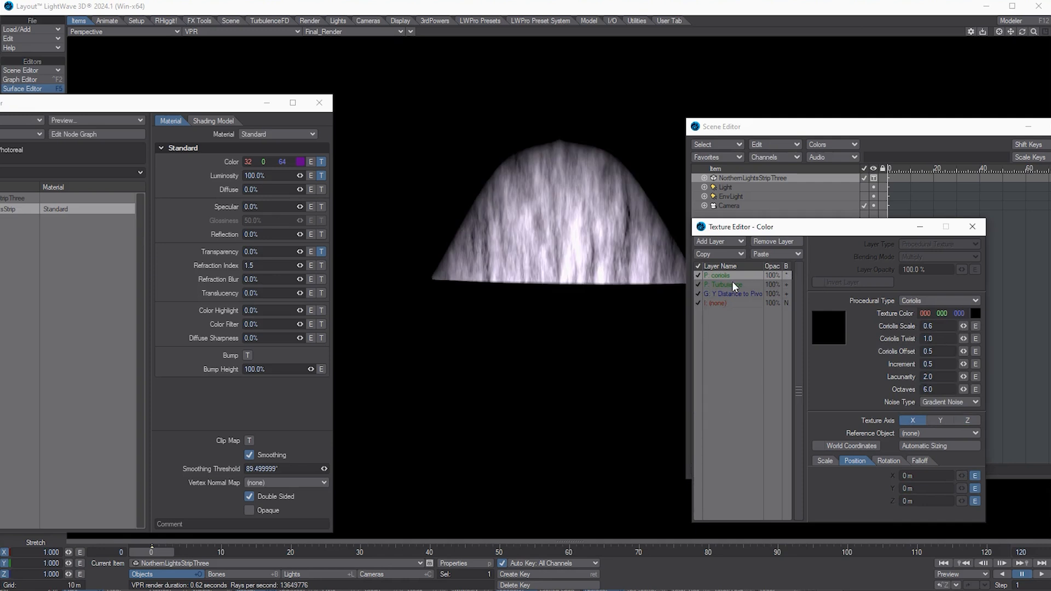
{"action": "left_click", "coordinate": [722, 301]}
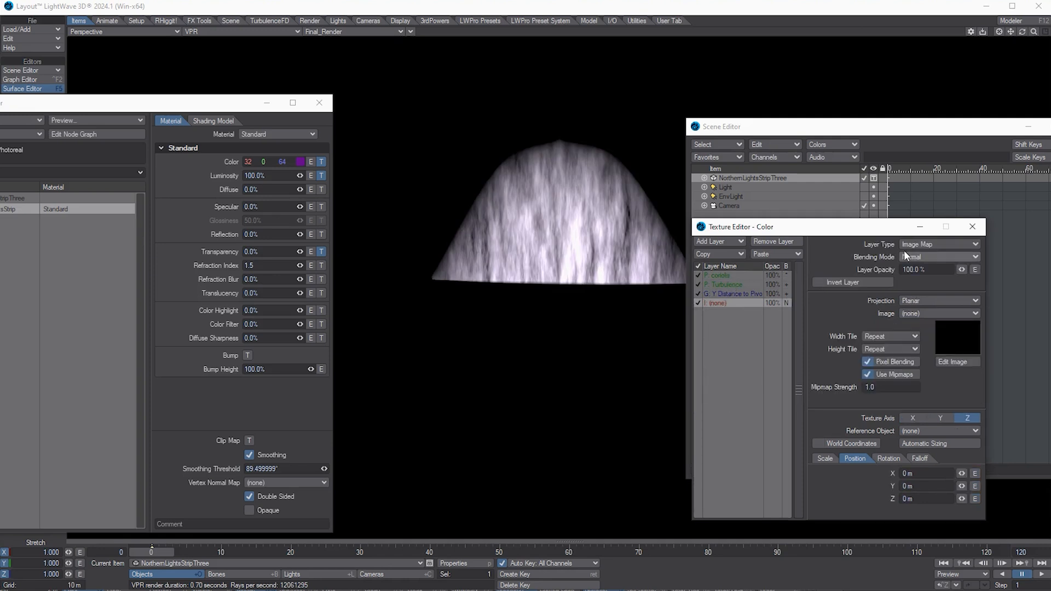
{"action": "left_click", "coordinate": [787, 242]}
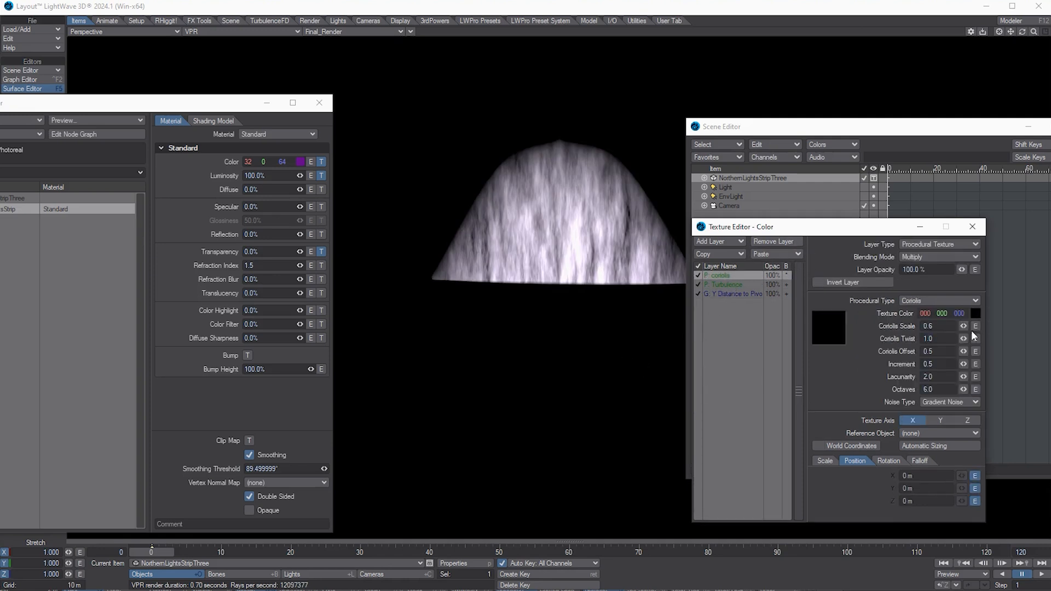
{"action": "left_click", "coordinate": [745, 294]}
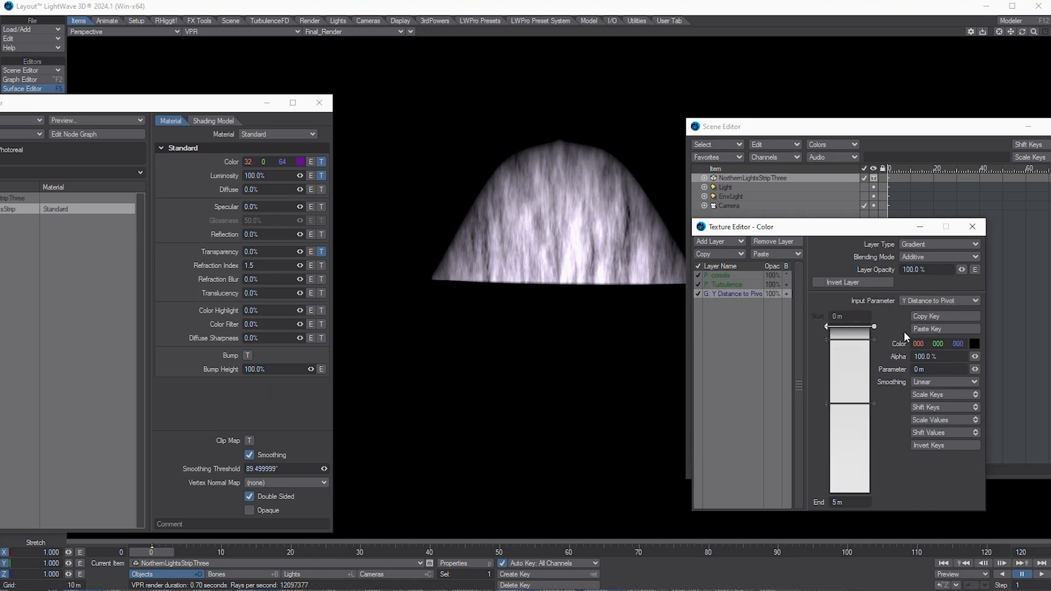
{"action": "left_click", "coordinate": [698, 294]}
{"action": "left_click", "coordinate": [737, 285]}
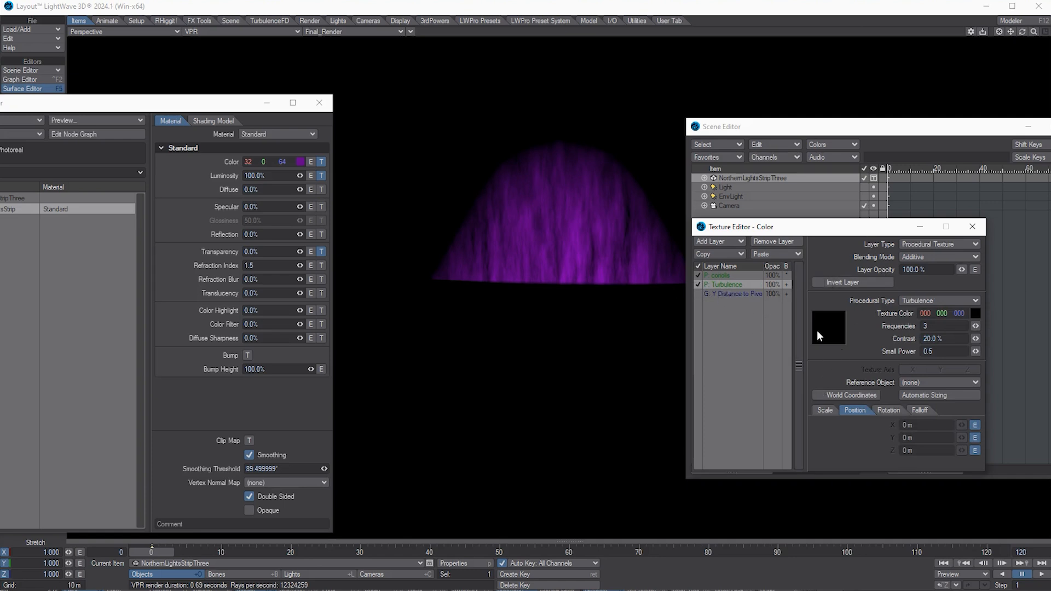
Step: Set the Turbulence colour layer's texture colour to blue (0, 47, 191)
{"action": "left_click", "coordinate": [975, 314]}
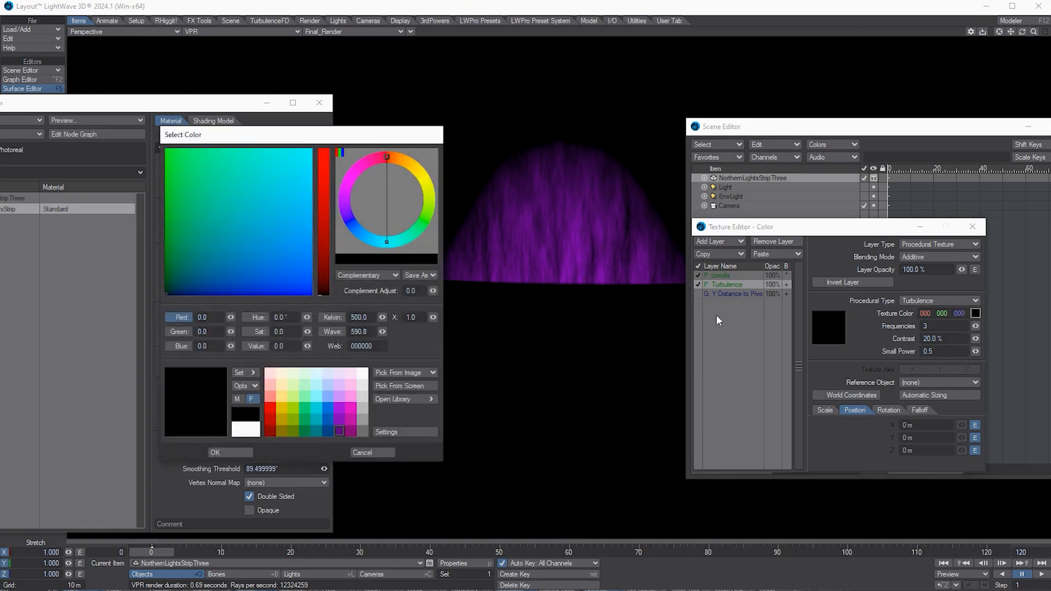
{"action": "left_click", "coordinate": [327, 408]}
{"action": "left_click", "coordinate": [404, 399]}
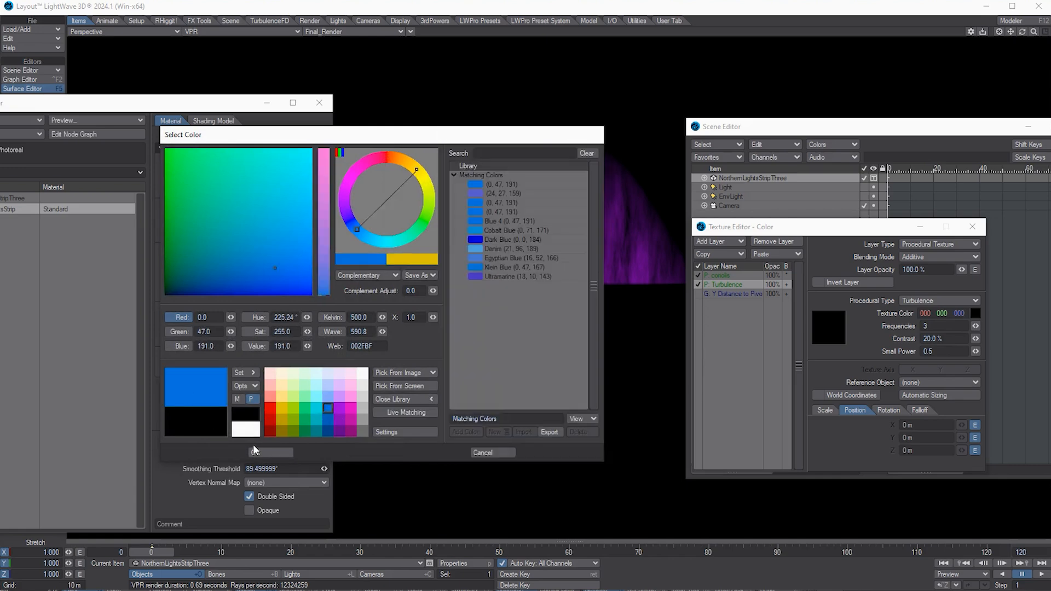
{"action": "left_click", "coordinate": [280, 453]}
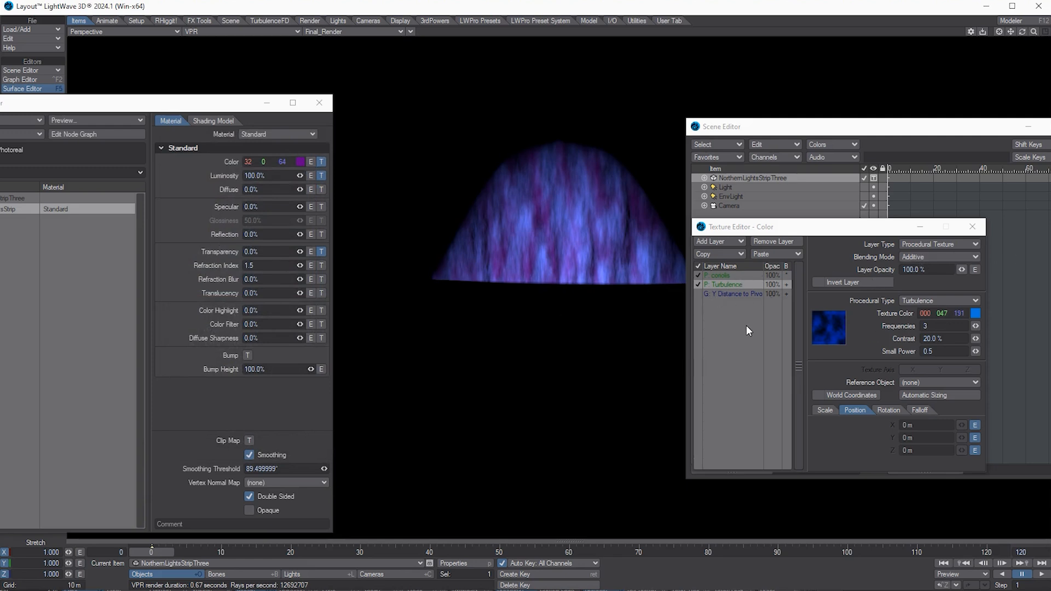
Step: Blend the Turbulence layer by Multiply, invert it, and lower its opacity to about 49%
{"action": "left_click", "coordinate": [935, 256]}
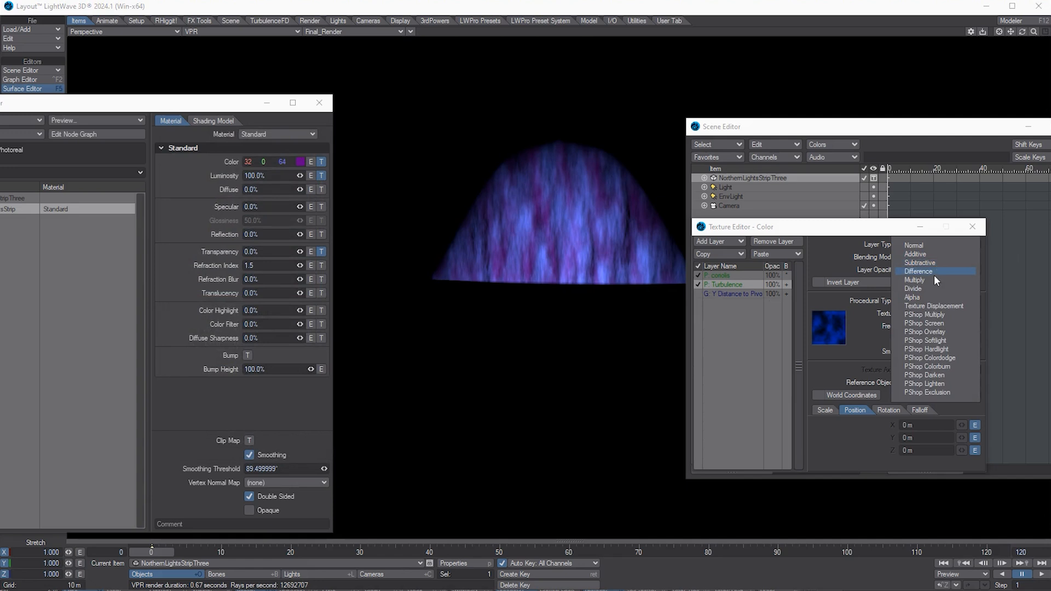
{"action": "left_click", "coordinate": [934, 281]}
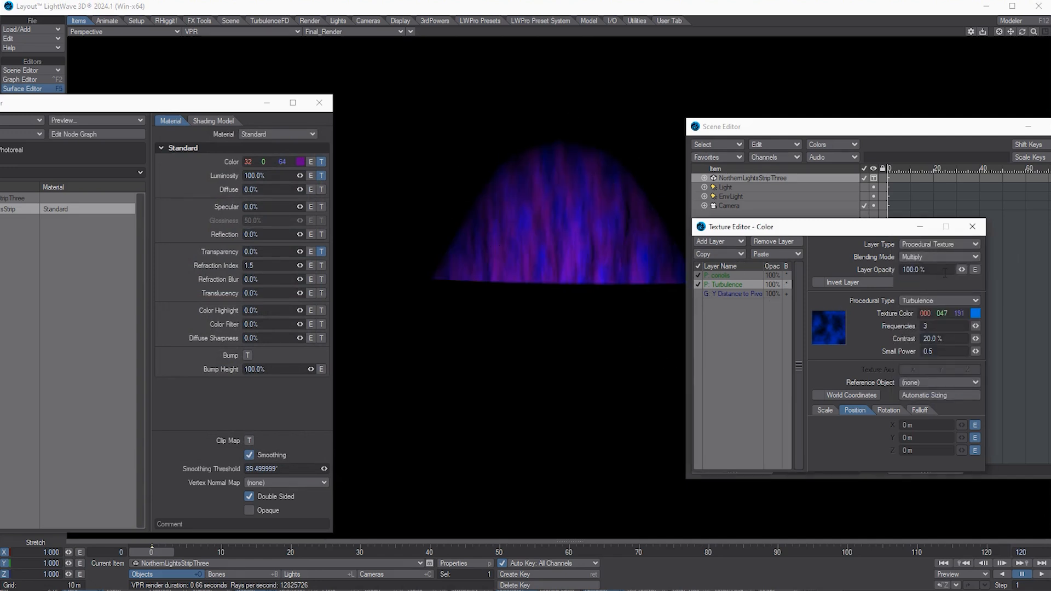
{"action": "left_click", "coordinate": [850, 281]}
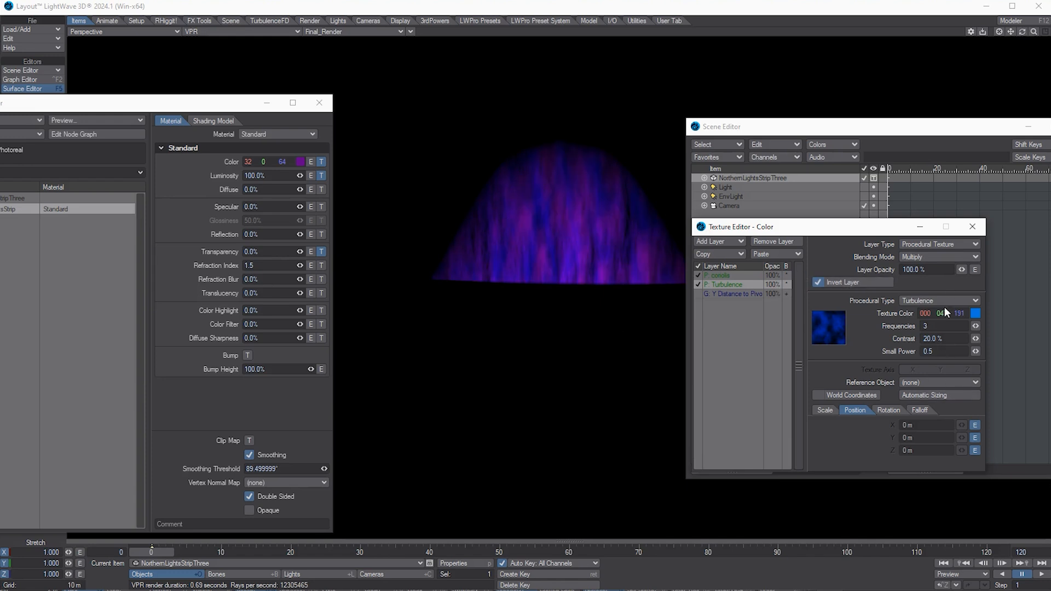
{"action": "left_click_drag", "start_coordinate": [961, 271], "coordinate": [961, 270]}
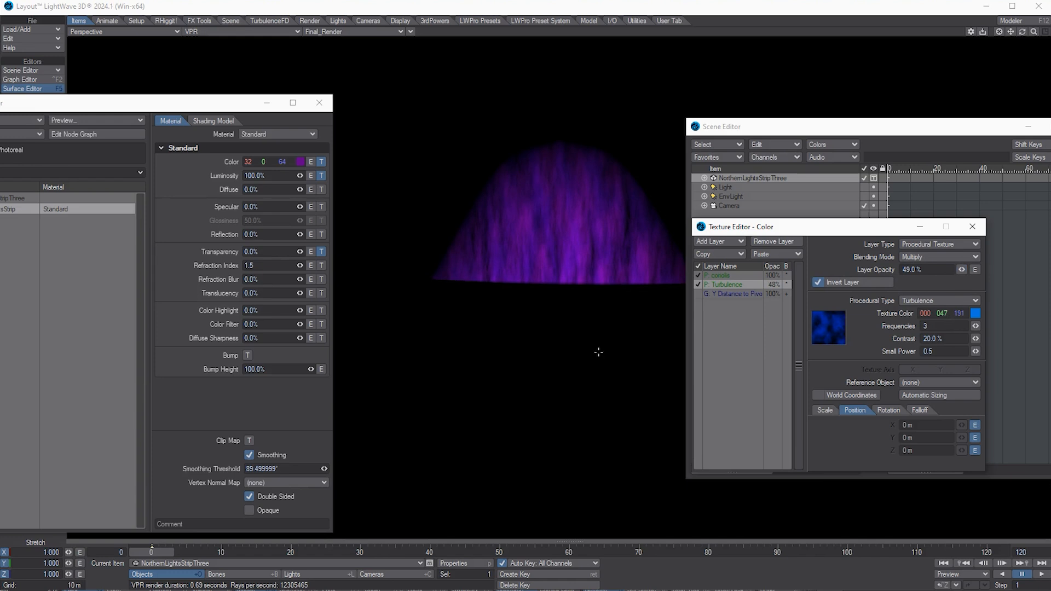
Step: Tint the coriolis colour layer dark green and lower its opacity to about 20%
{"action": "left_click", "coordinate": [721, 276]}
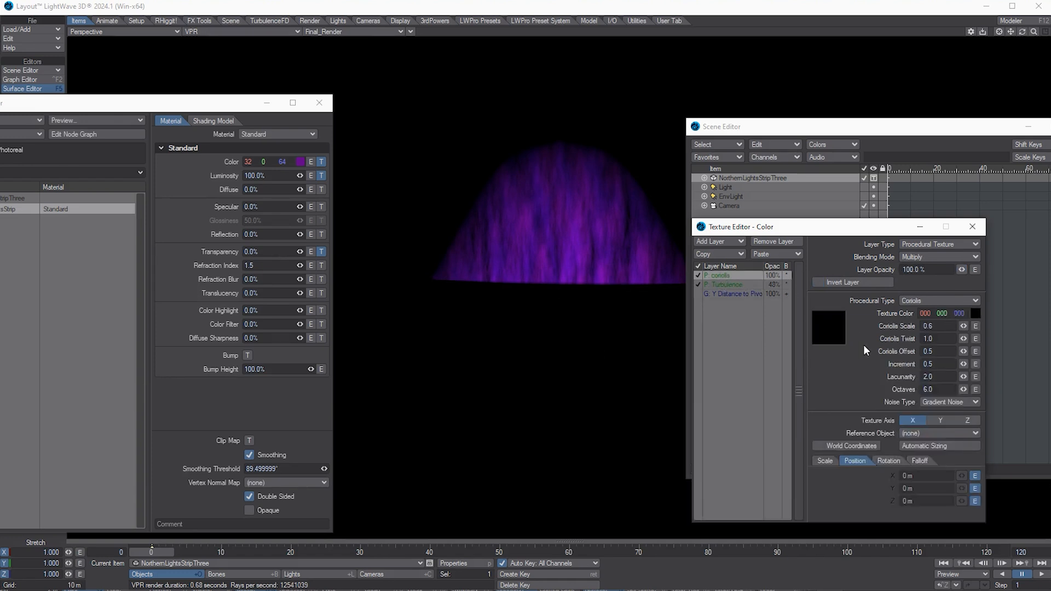
{"action": "left_click", "coordinate": [975, 313]}
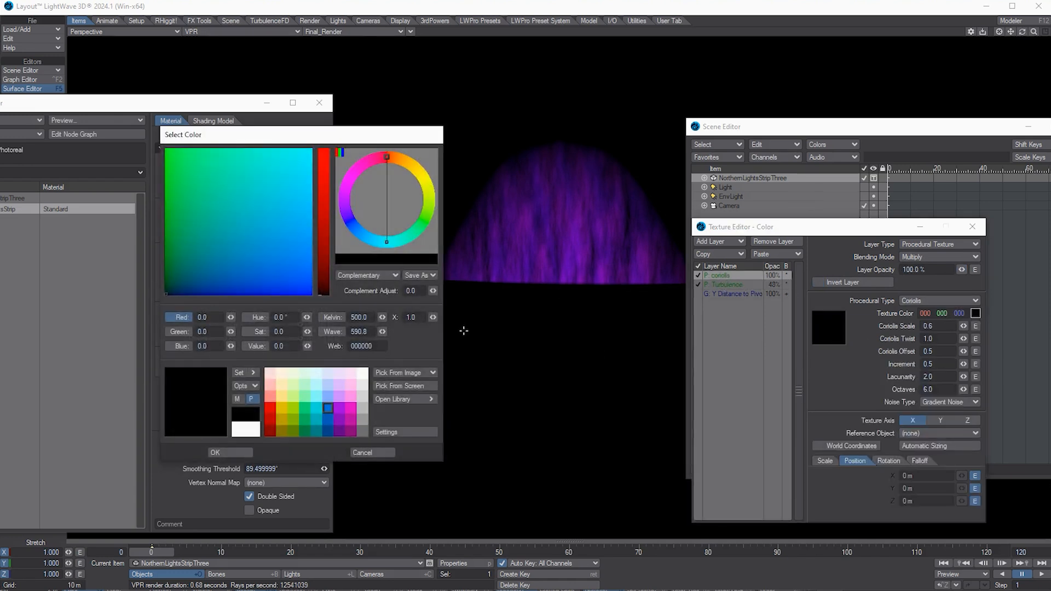
{"action": "left_click", "coordinate": [189, 243]}
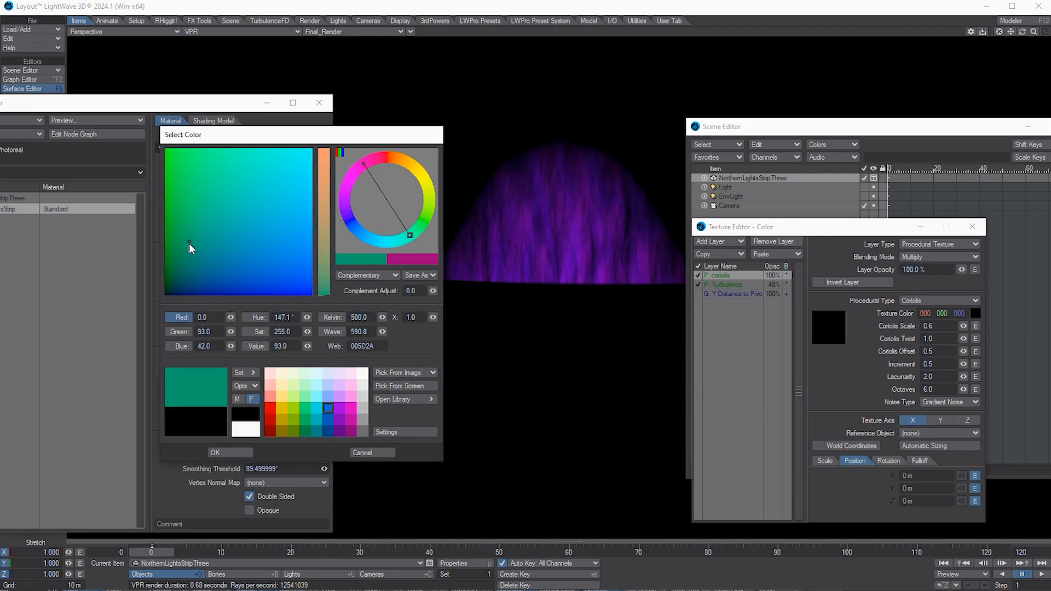
{"action": "left_click", "coordinate": [236, 376]}
{"action": "left_click", "coordinate": [273, 459]}
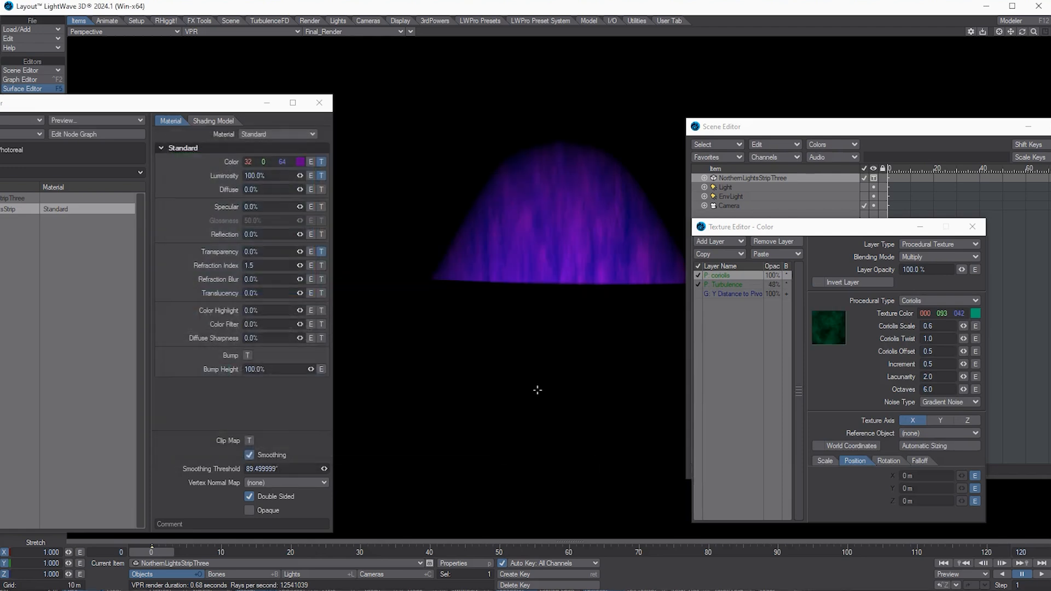
{"action": "left_click", "coordinate": [927, 257]}
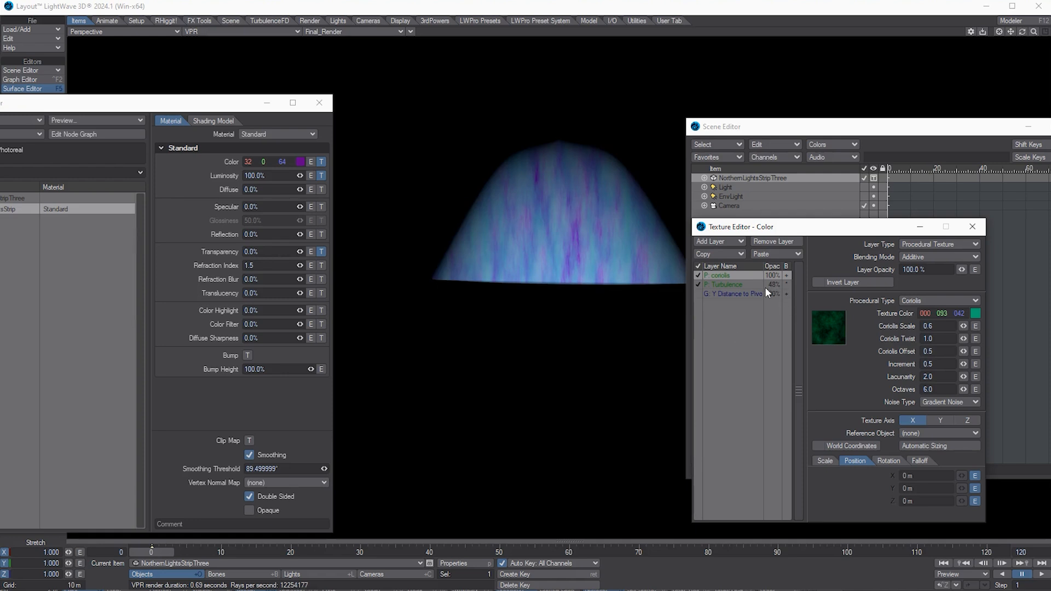
{"action": "left_click_drag", "start_coordinate": [962, 270], "coordinate": [961, 271]}
Step: Make the Y Distance gradient blend by Multiply, remove its middle key, and extend it to 15 m
{"action": "left_click", "coordinate": [707, 296]}
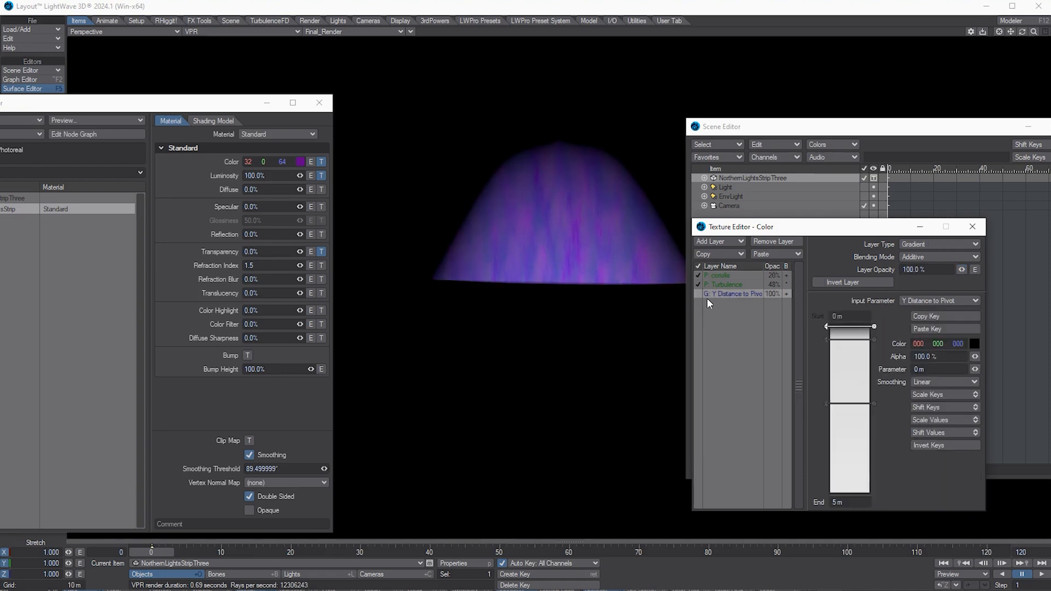
{"action": "left_click", "coordinate": [700, 295]}
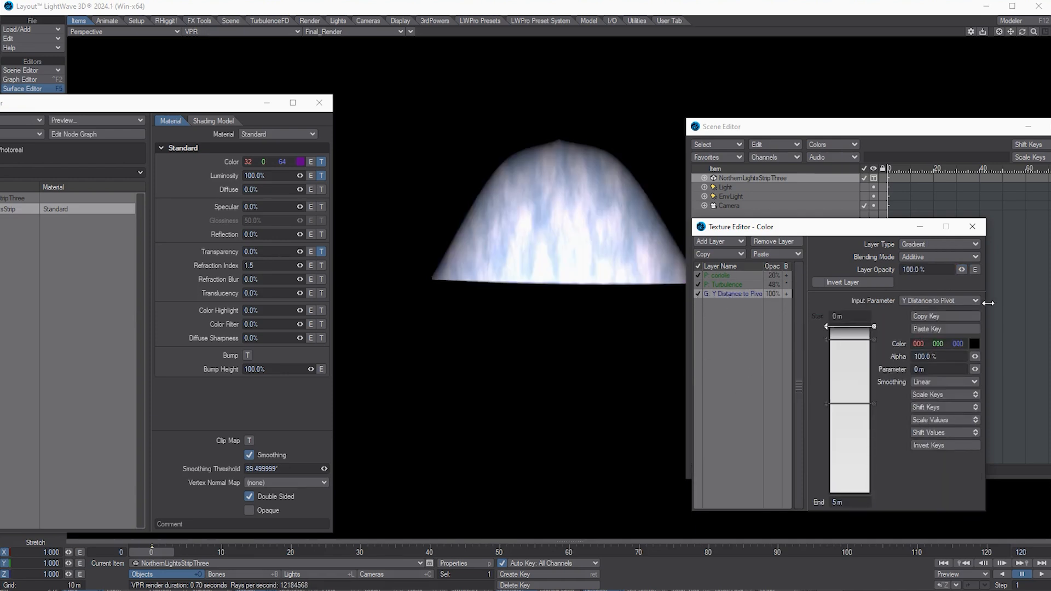
{"action": "left_click", "coordinate": [933, 258]}
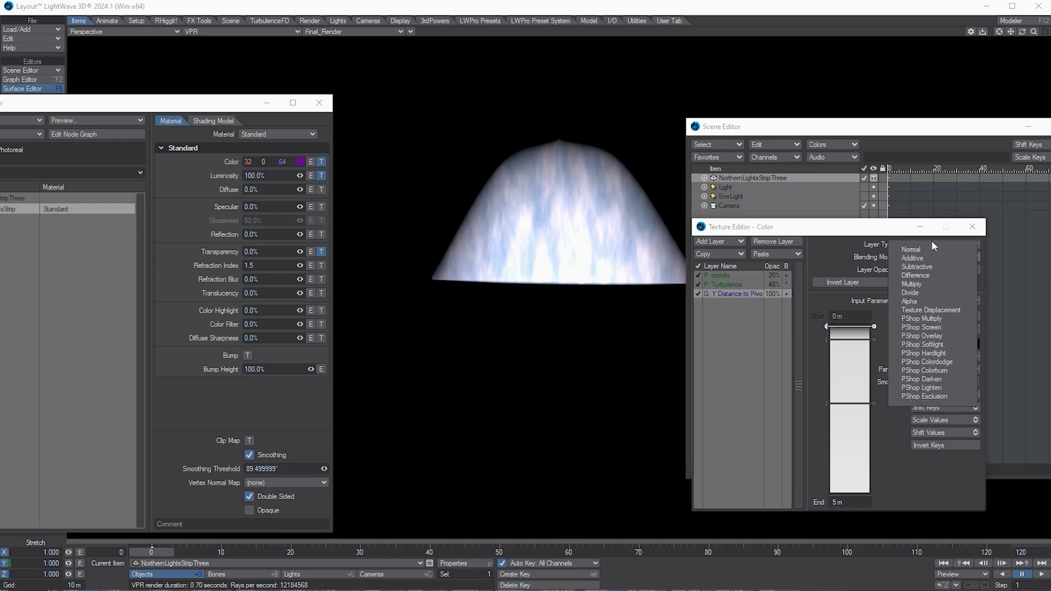
{"action": "left_click", "coordinate": [924, 283]}
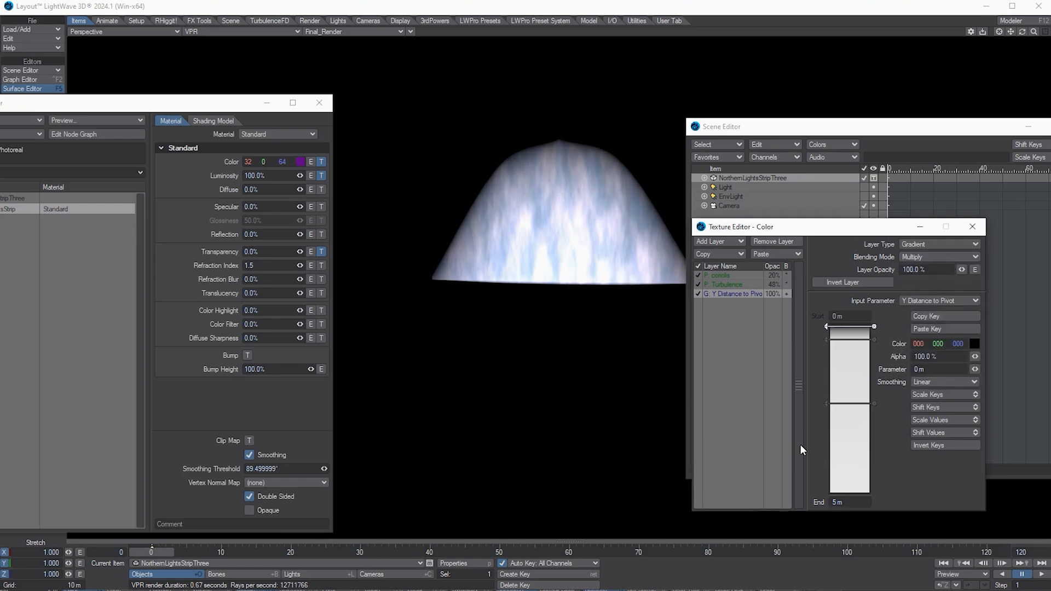
{"action": "left_click_drag", "start_coordinate": [837, 405], "coordinate": [830, 498]}
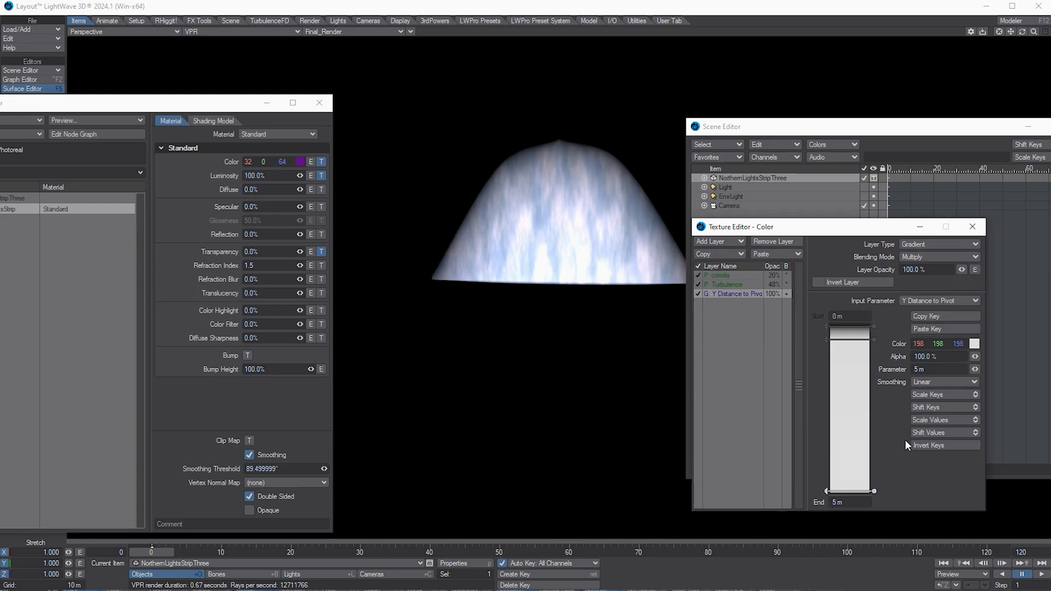
{"action": "left_click", "coordinate": [874, 340]}
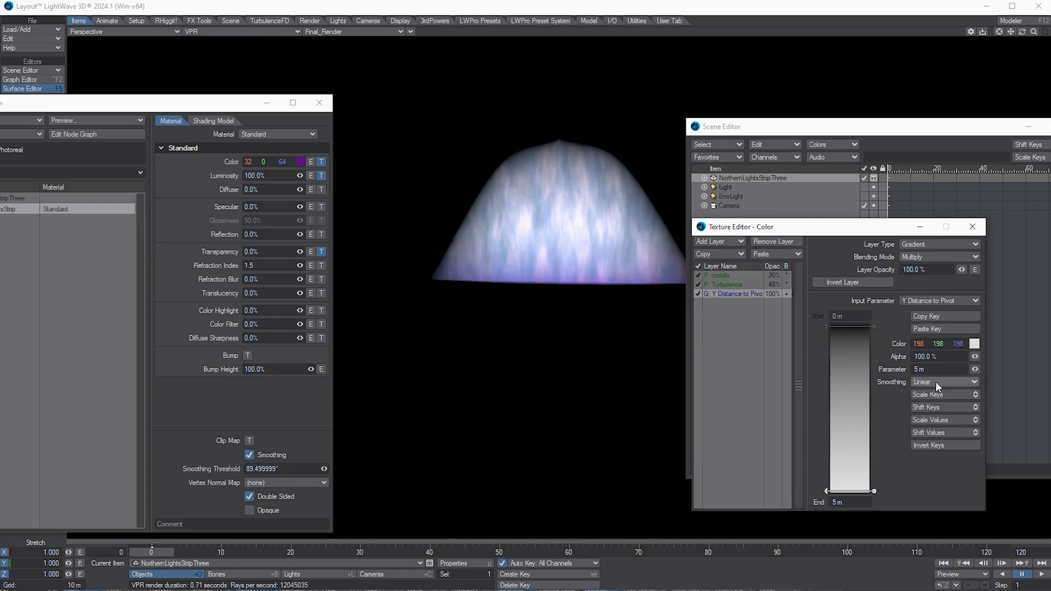
{"action": "left_click_drag", "start_coordinate": [855, 502], "coordinate": [671, 511]}
{"action": "type", "text": "15"}
{"action": "key", "text": "Tab"}
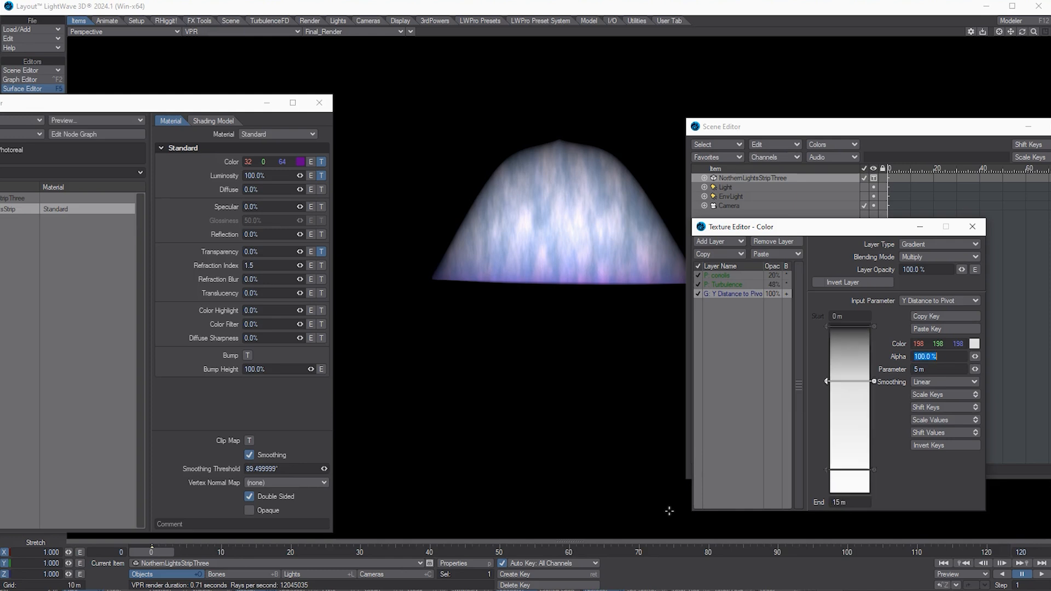
{"action": "left_click", "coordinate": [822, 468]}
{"action": "left_click_drag", "start_coordinate": [825, 472], "coordinate": [827, 494]}
{"action": "left_click", "coordinate": [873, 381]}
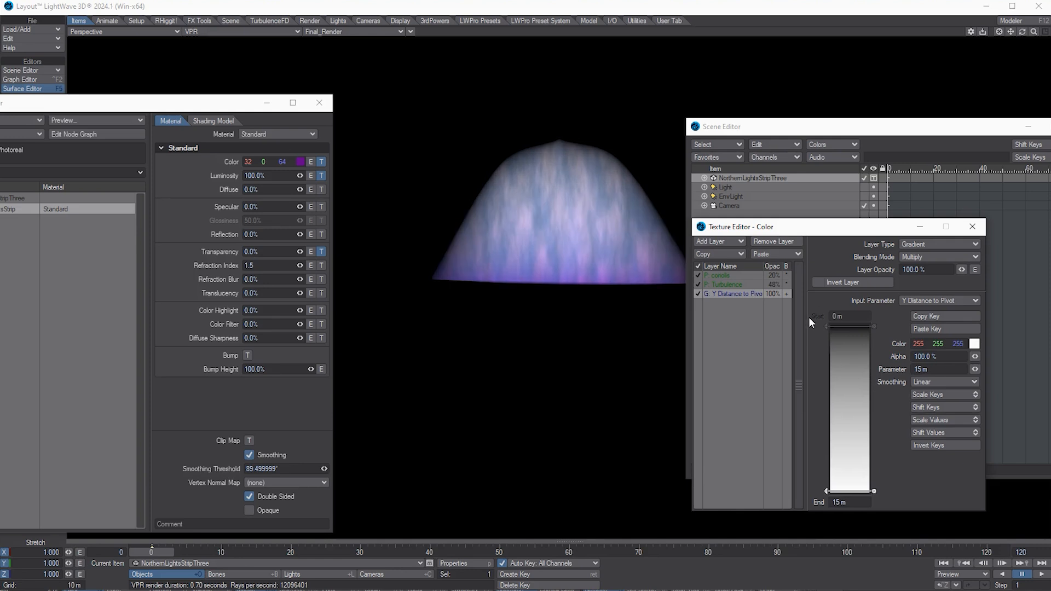
Step: Colour the gradient's start key dark magenta (64, 0, 48) and its end key pink (255, 37, 62)
{"action": "left_click", "coordinate": [826, 327]}
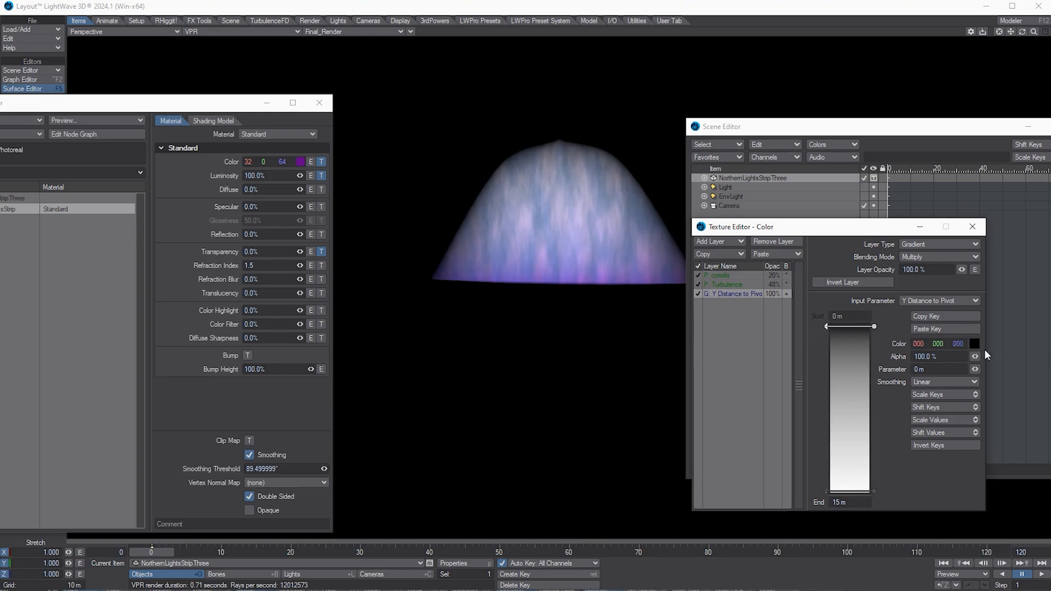
{"action": "left_click", "coordinate": [974, 345]}
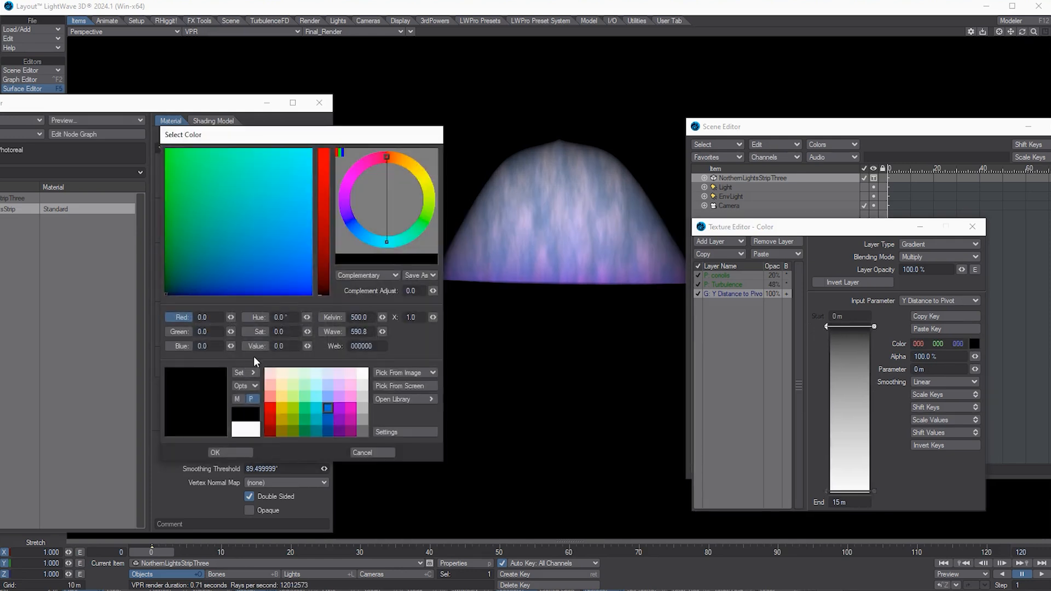
{"action": "left_click", "coordinate": [342, 431]}
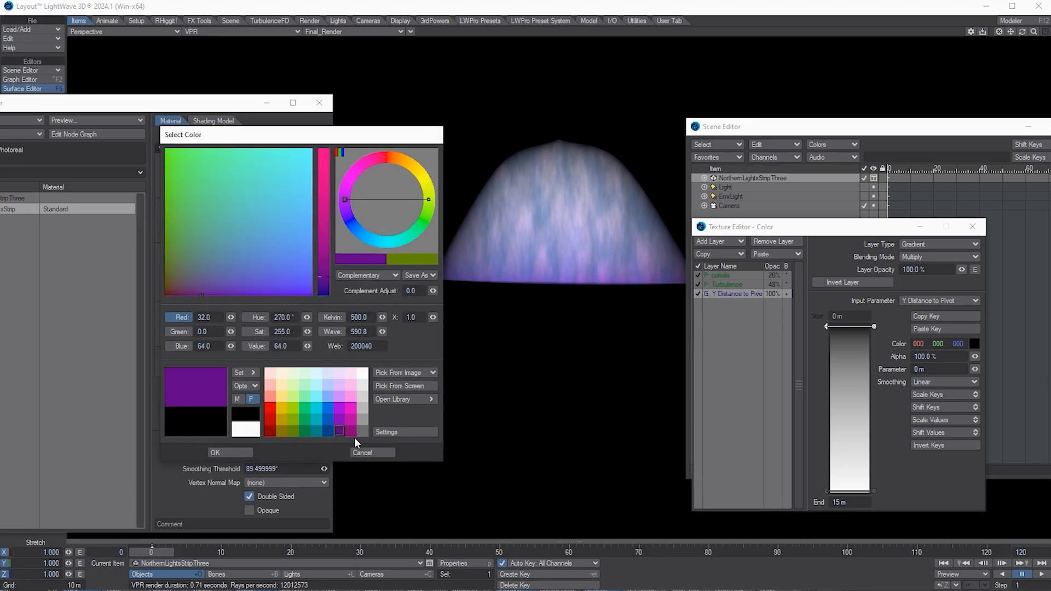
{"action": "left_click", "coordinate": [353, 434]}
{"action": "left_click", "coordinate": [215, 394]}
{"action": "left_click", "coordinate": [257, 452]}
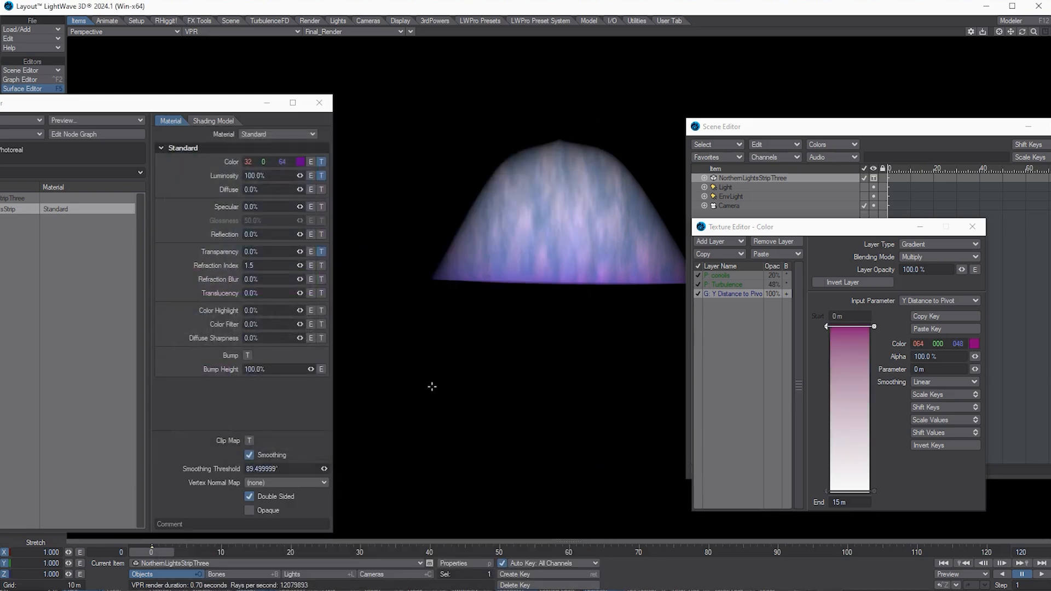
{"action": "left_click", "coordinate": [829, 491]}
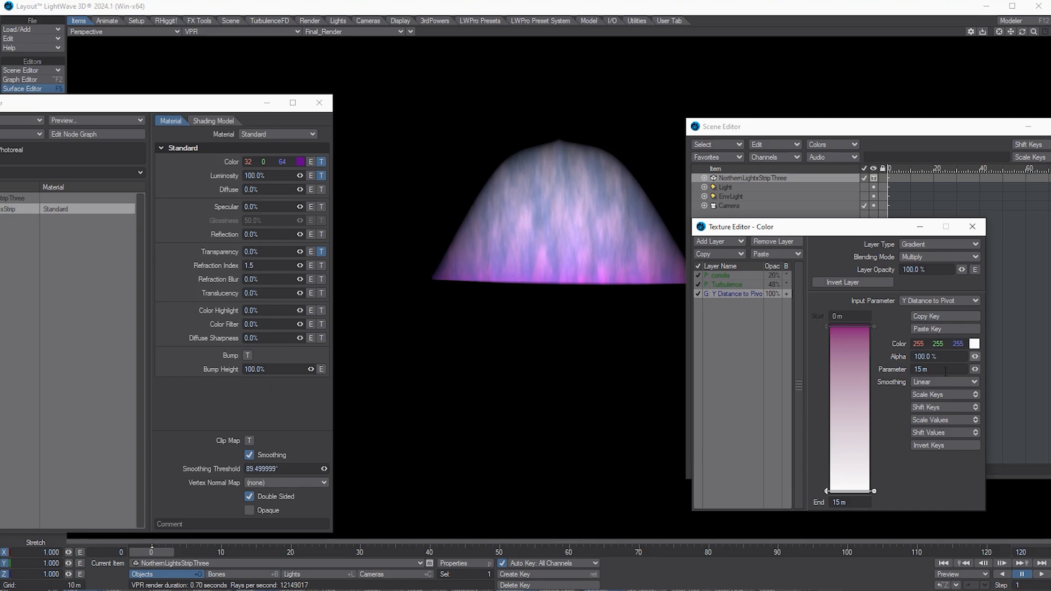
{"action": "left_click", "coordinate": [974, 343]}
{"action": "left_click", "coordinate": [200, 274]}
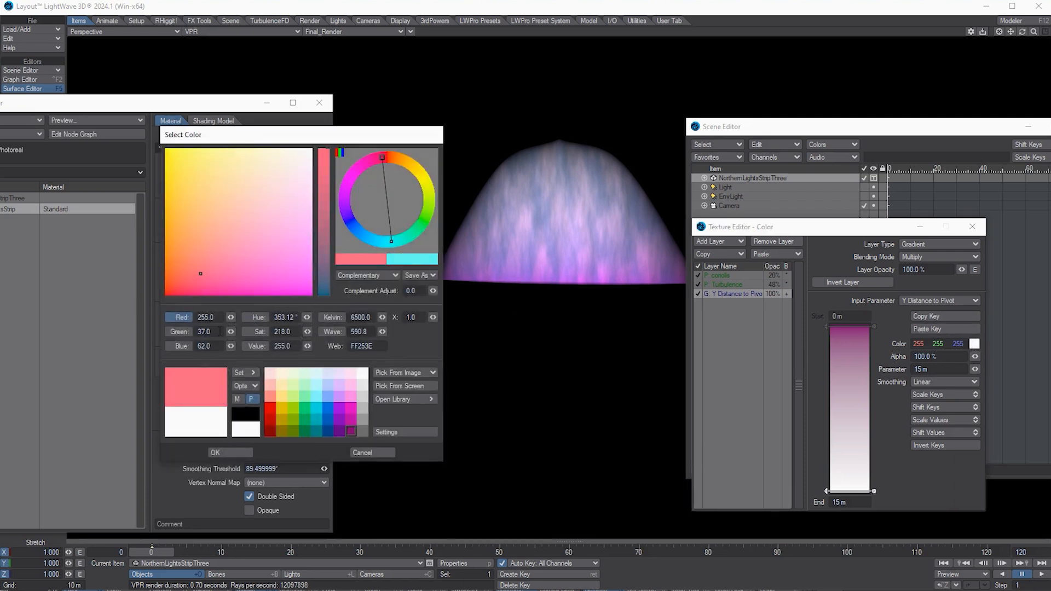
{"action": "left_click", "coordinate": [254, 449]}
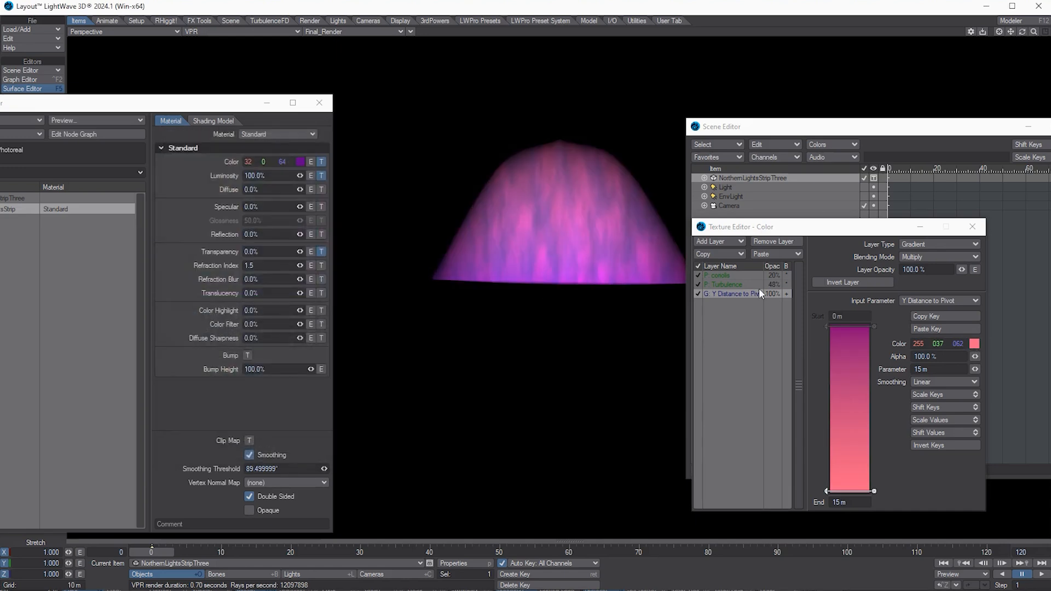
Step: Set the gradient end key to about 14.9 m at 37.5% alpha, testing Invert Keys on and off
{"action": "left_click_drag", "start_coordinate": [831, 488], "coordinate": [829, 489]}
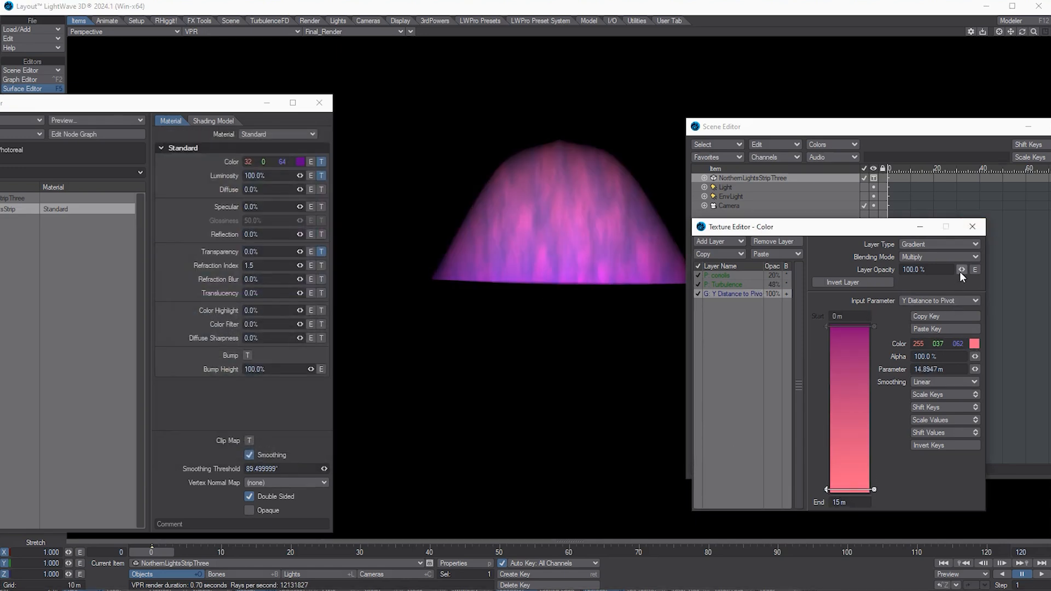
{"action": "left_click_drag", "start_coordinate": [975, 356], "coordinate": [961, 370]}
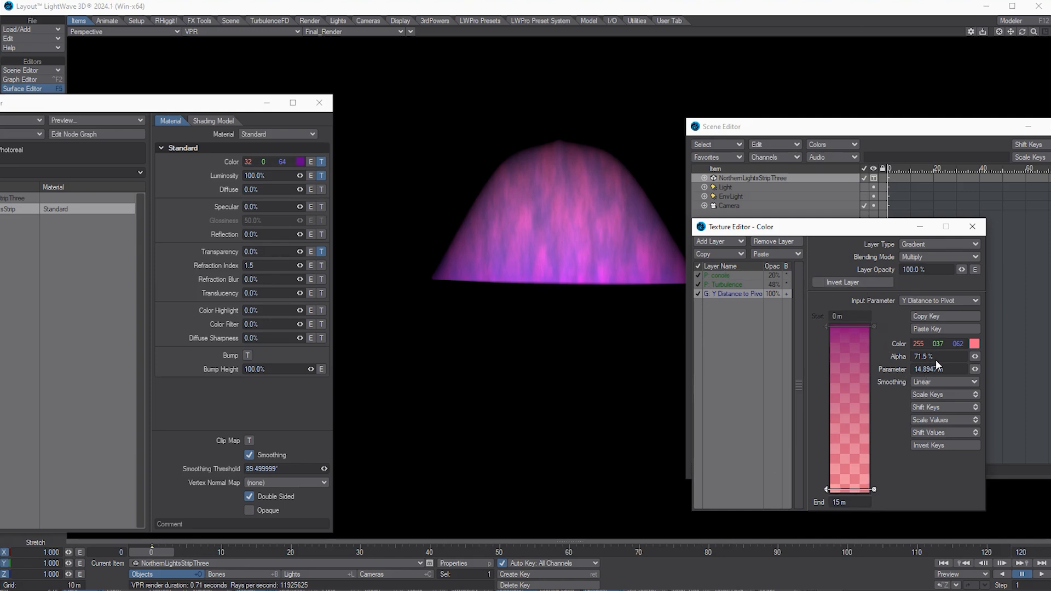
{"action": "left_click_drag", "start_coordinate": [977, 355], "coordinate": [976, 356]}
{"action": "left_click", "coordinate": [926, 447]}
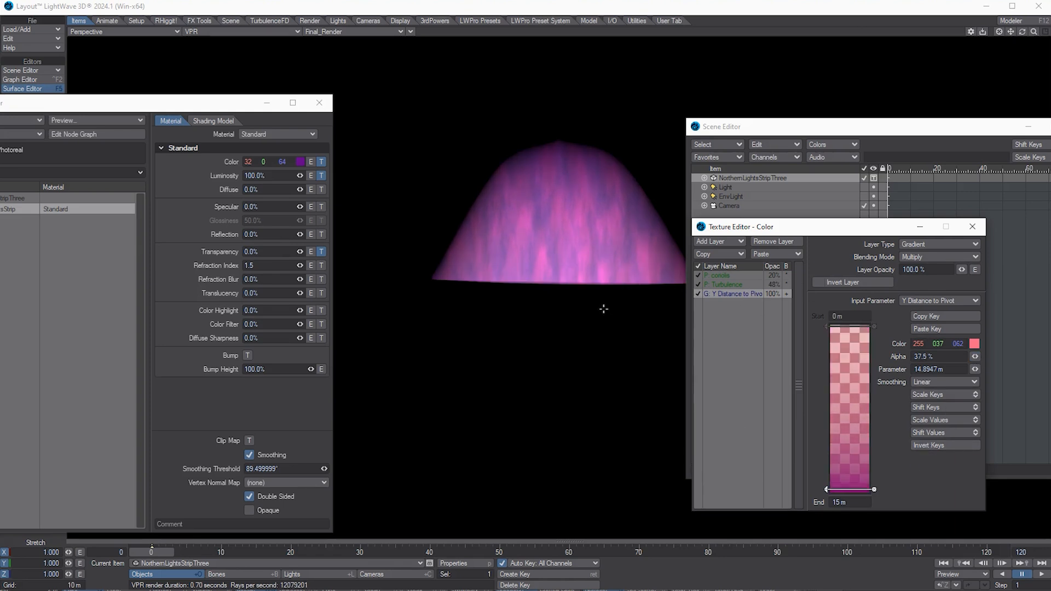
{"action": "left_click", "coordinate": [931, 445]}
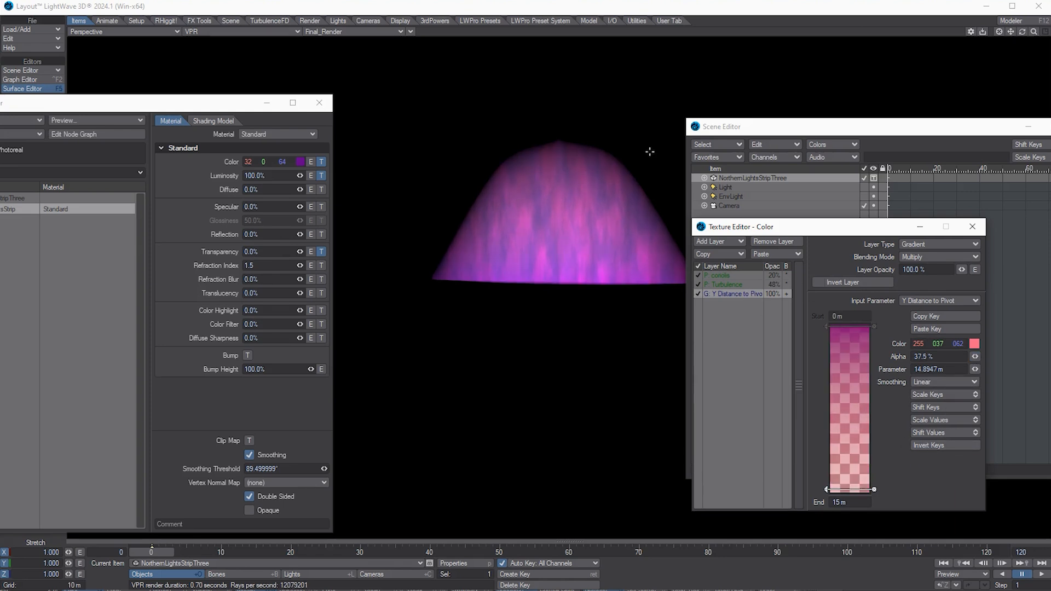
Step: Try reordering the gradient layer, then switch to Move and rotate the view to inspect the aurora
{"action": "left_click_drag", "start_coordinate": [721, 294], "coordinate": [739, 307]}
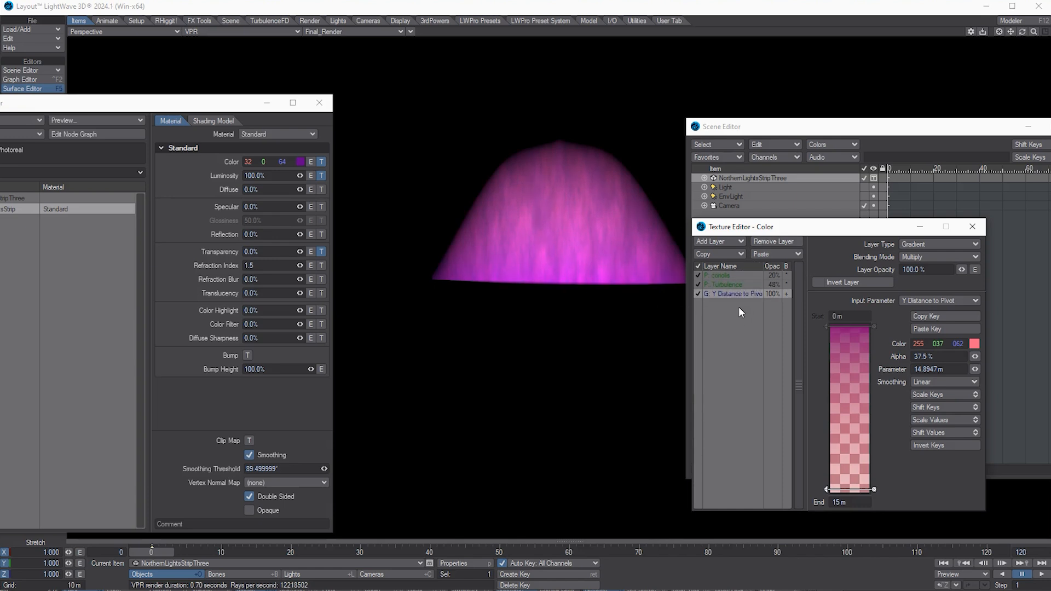
{"action": "key", "text": "t"}
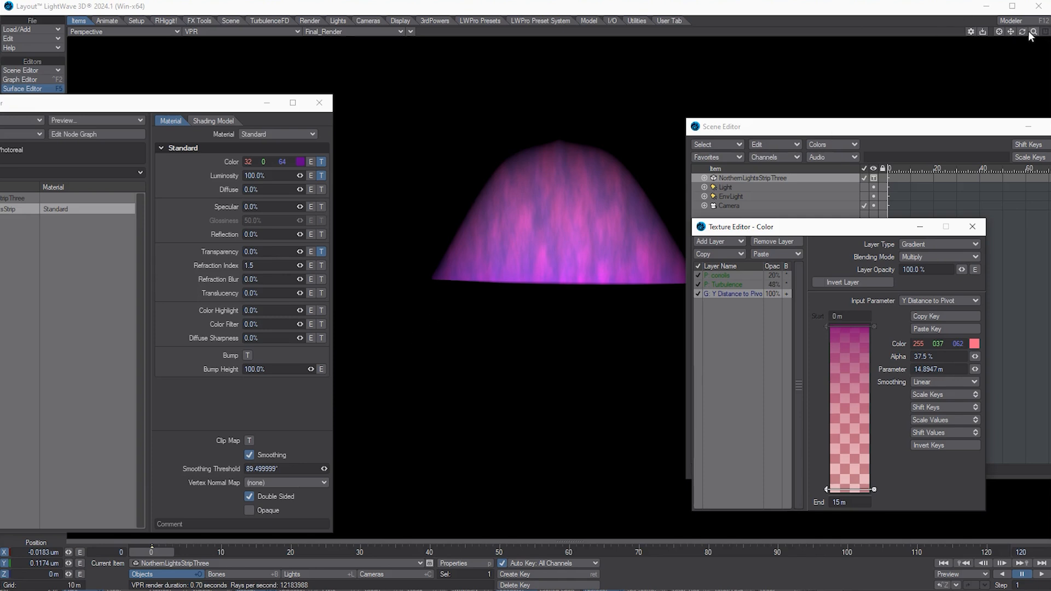
{"action": "left_click_drag", "start_coordinate": [1023, 30], "coordinate": [1023, 29]}
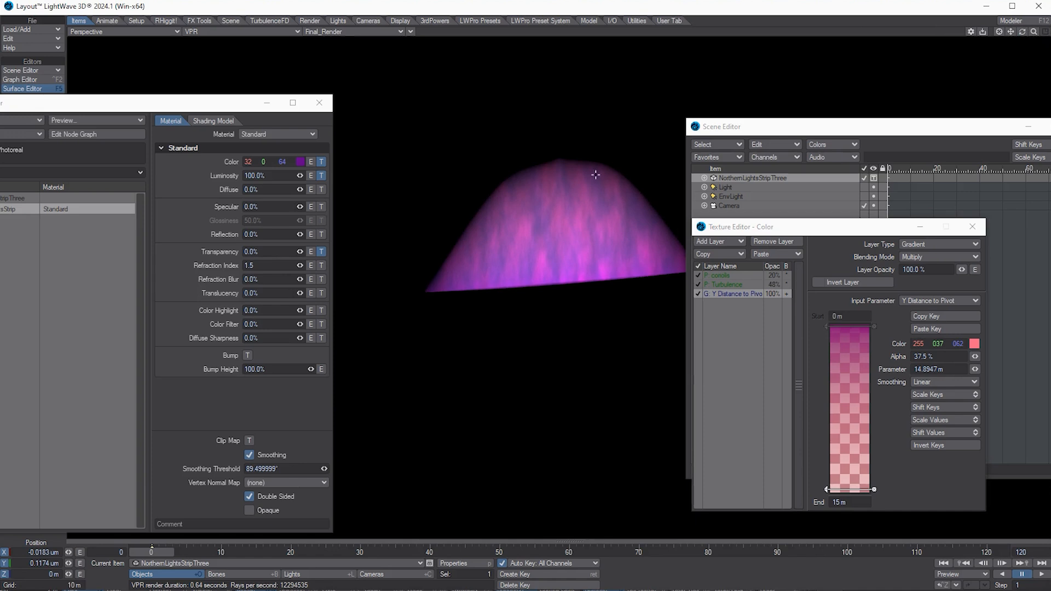
Step: Add the copied coriolis and Turbulence layers to the strip's transparency texture
{"action": "left_click", "coordinate": [322, 254]}
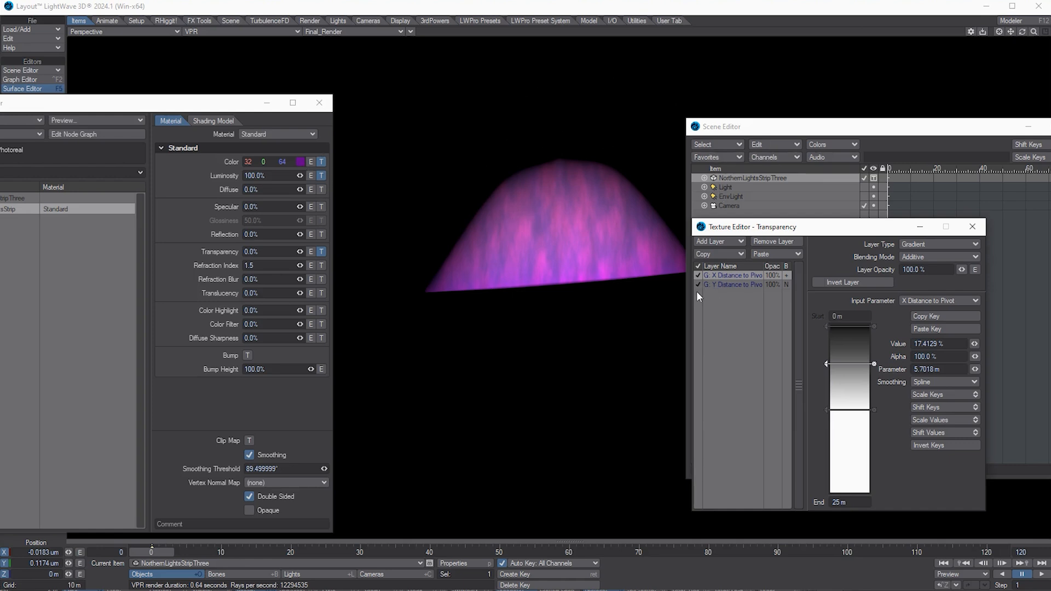
{"action": "left_click", "coordinate": [785, 255]}
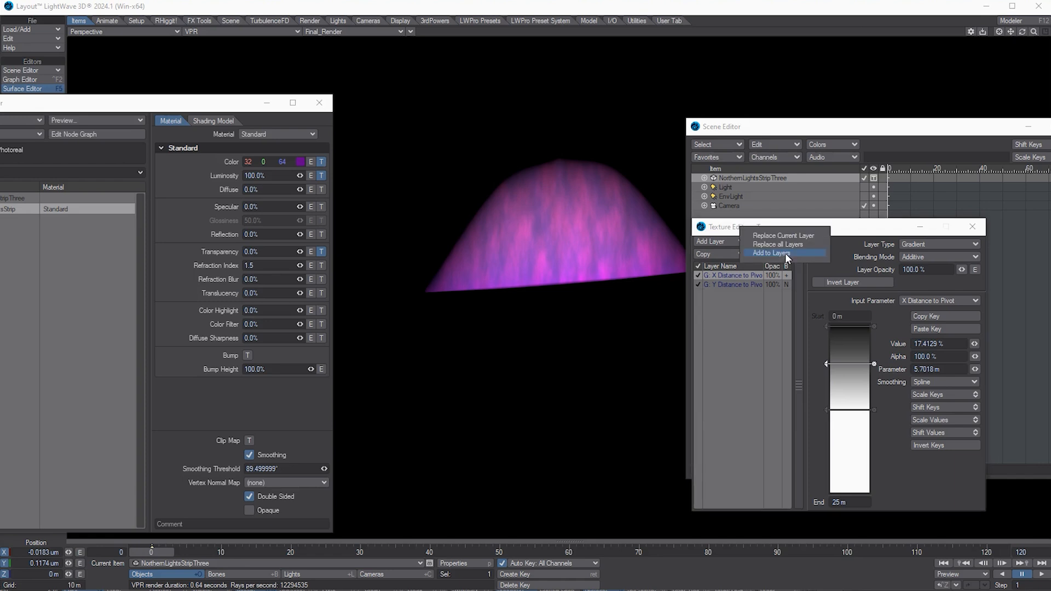
{"action": "left_click", "coordinate": [785, 253]}
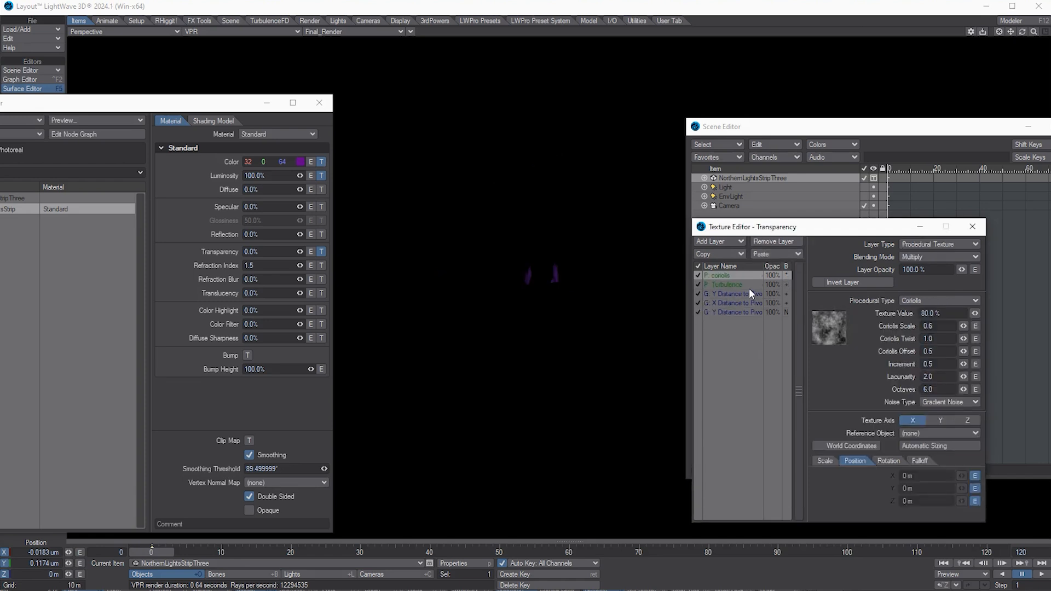
Step: Disable and delete the duplicate Y Distance to Pivot gradient layer from the transparency stack
{"action": "left_click", "coordinate": [745, 312]}
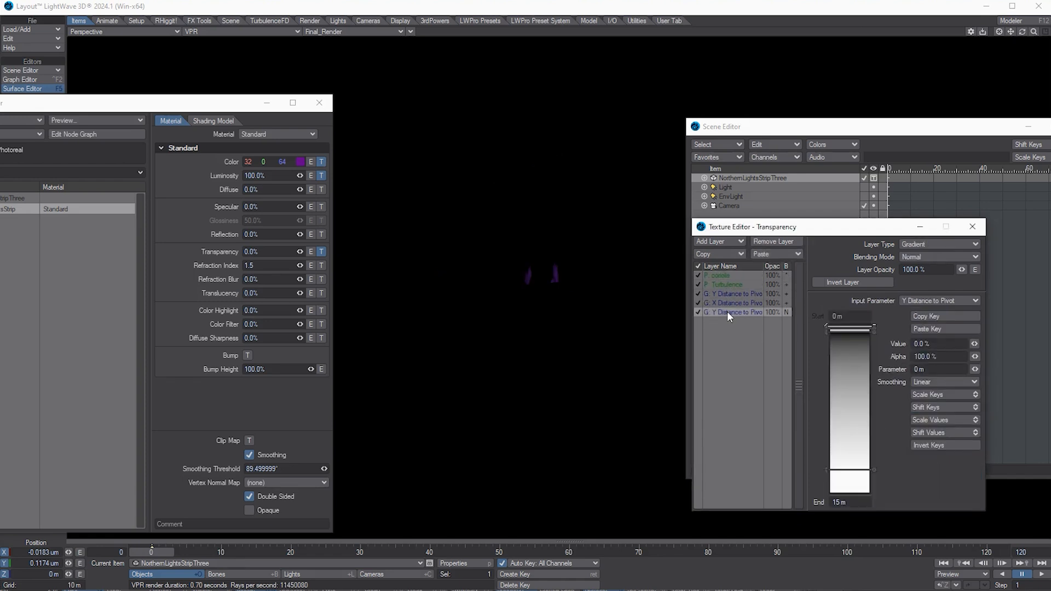
{"action": "left_click", "coordinate": [733, 303]}
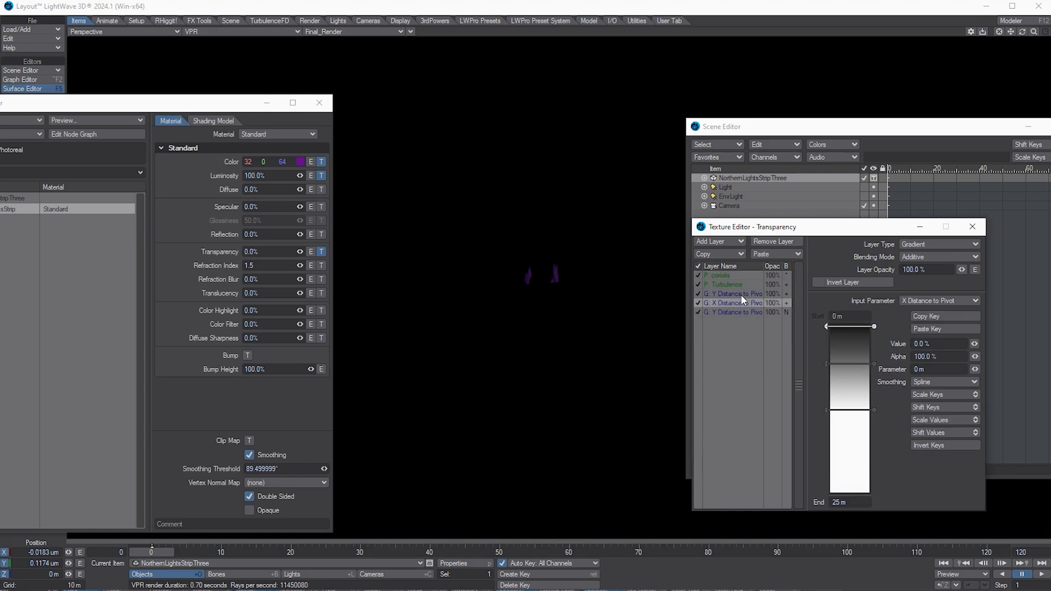
{"action": "left_click", "coordinate": [740, 294]}
{"action": "left_click", "coordinate": [699, 294]}
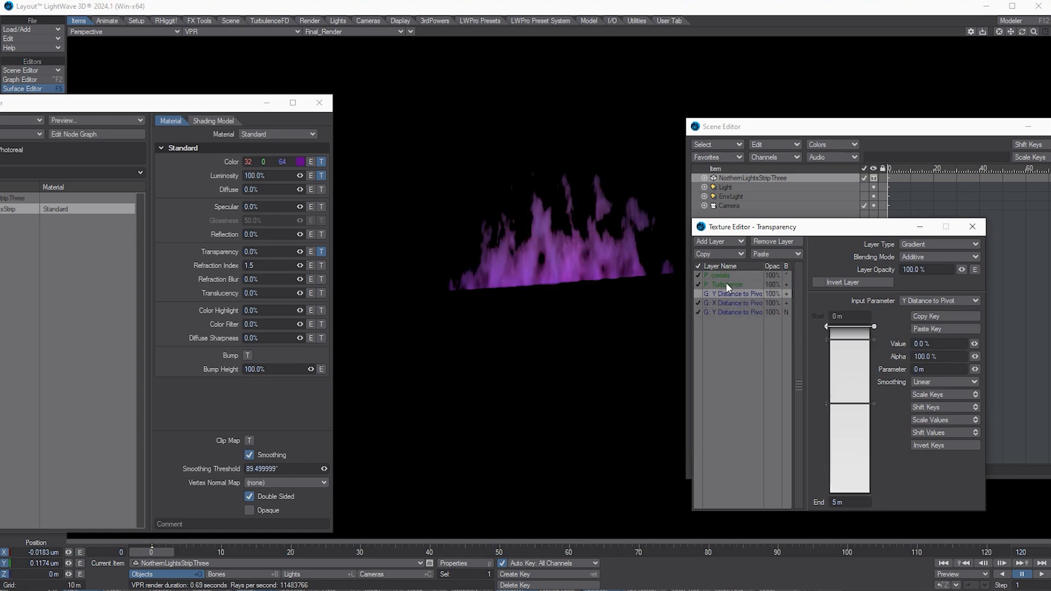
{"action": "left_click", "coordinate": [766, 242]}
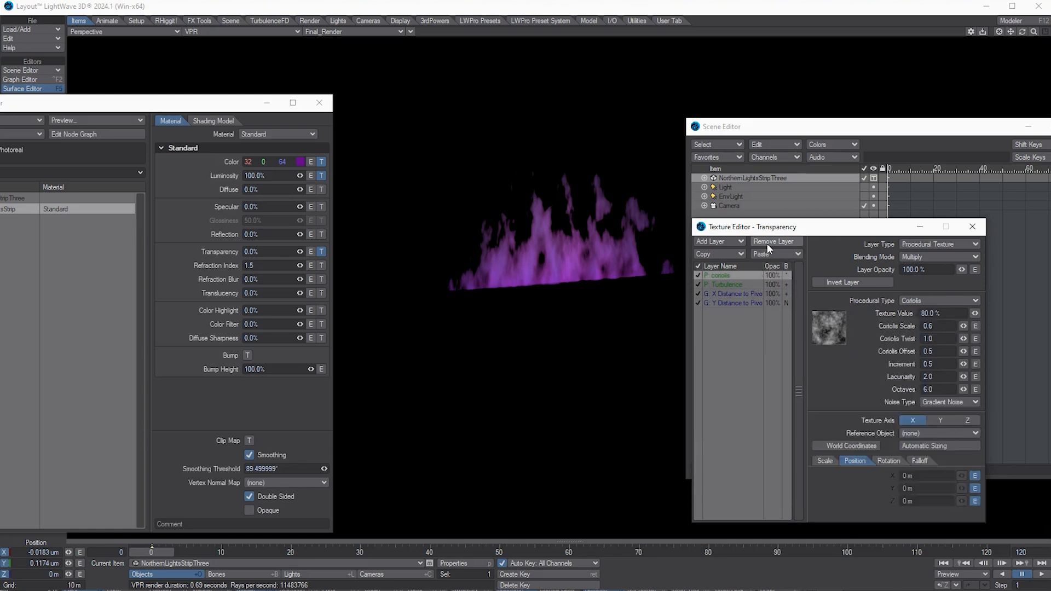
{"action": "left_click", "coordinate": [724, 286]}
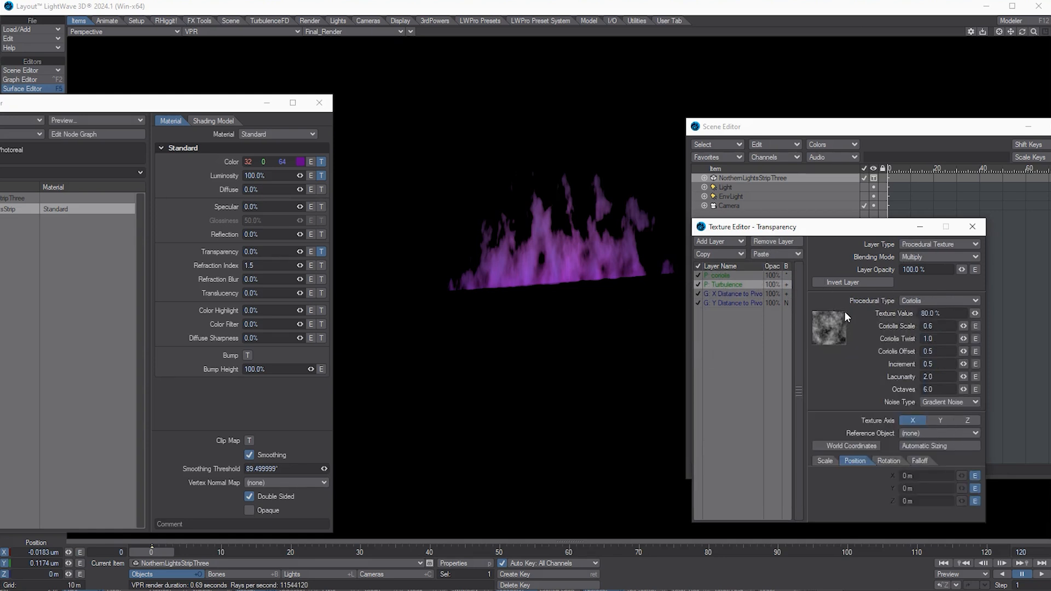
Step: Set the transparency coriolis layer to about 77% opacity and Turbulence to 47.5%
{"action": "left_click_drag", "start_coordinate": [957, 270], "coordinate": [961, 270]}
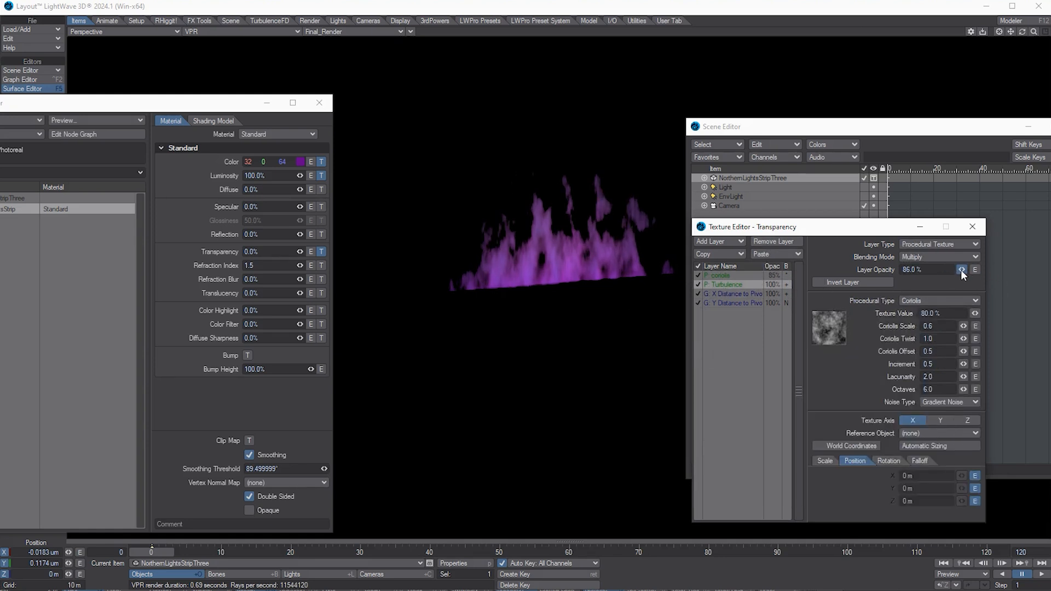
{"action": "left_click", "coordinate": [734, 294]}
{"action": "left_click", "coordinate": [731, 284]}
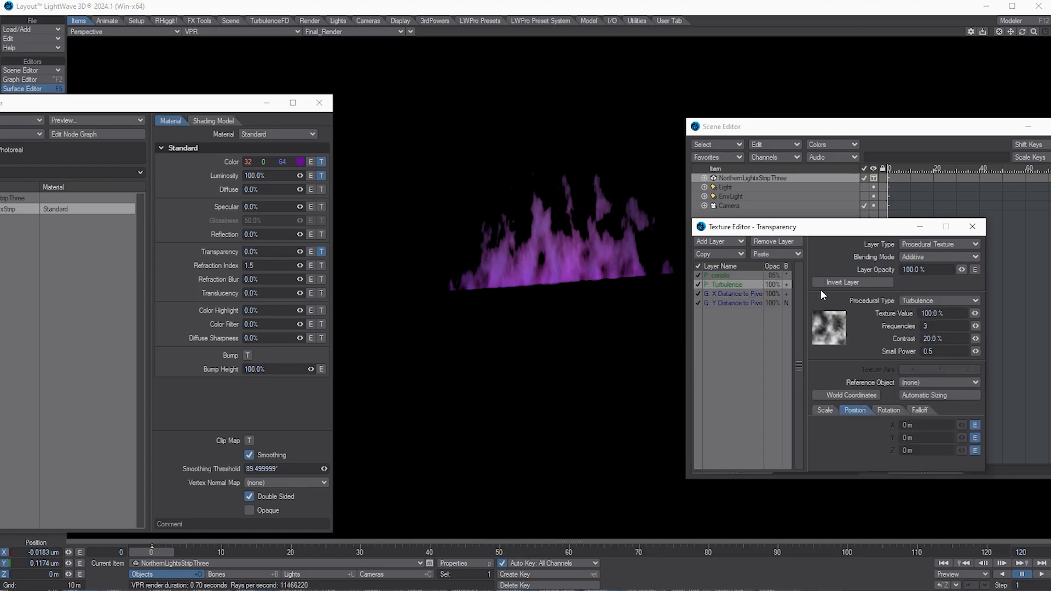
{"action": "left_click_drag", "start_coordinate": [961, 268], "coordinate": [951, 269]}
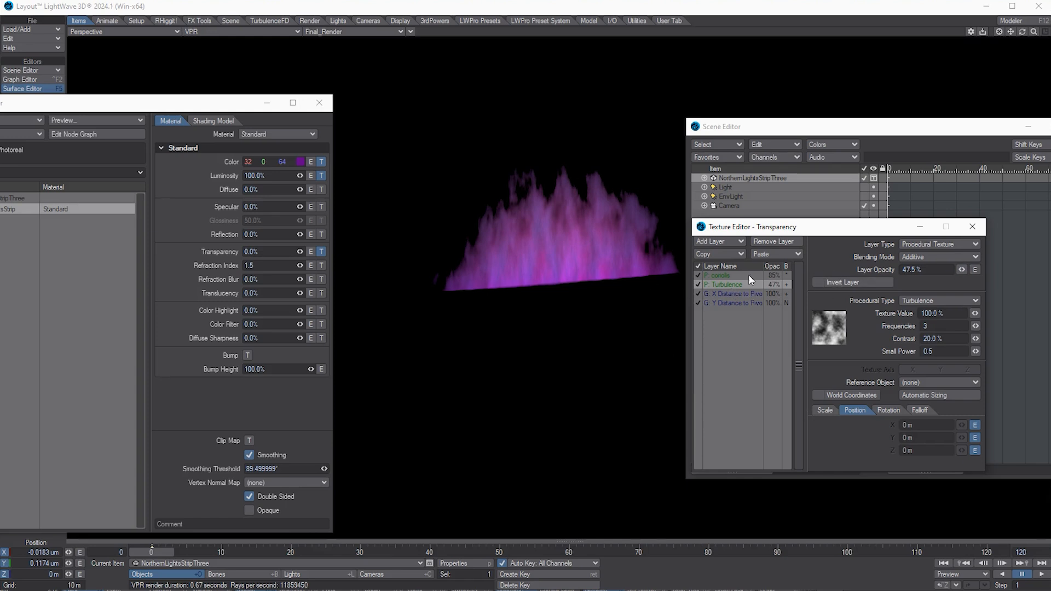
{"action": "left_click", "coordinate": [733, 276]}
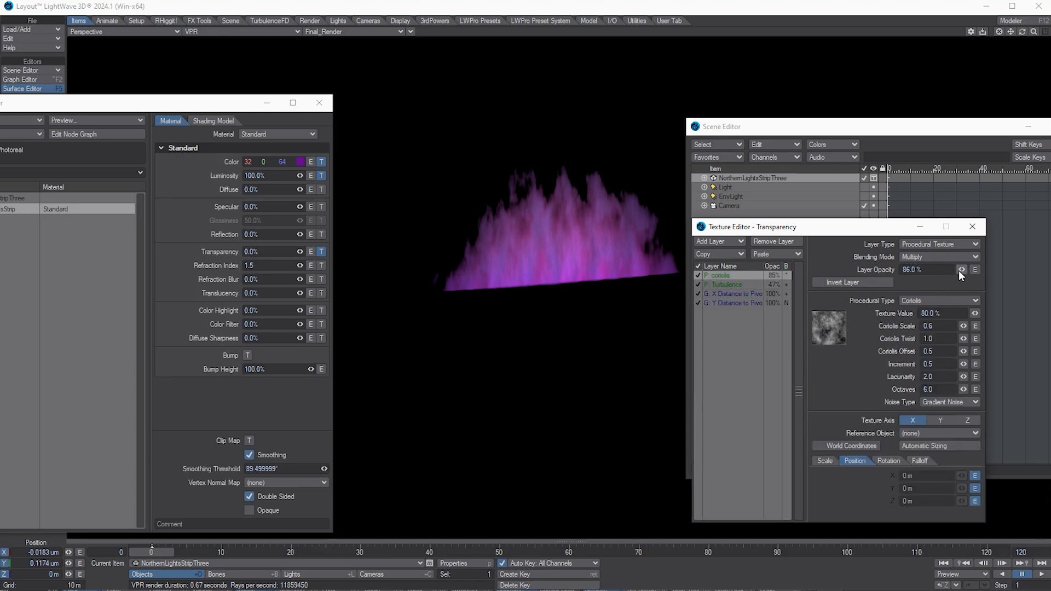
{"action": "left_click_drag", "start_coordinate": [959, 270], "coordinate": [959, 270]}
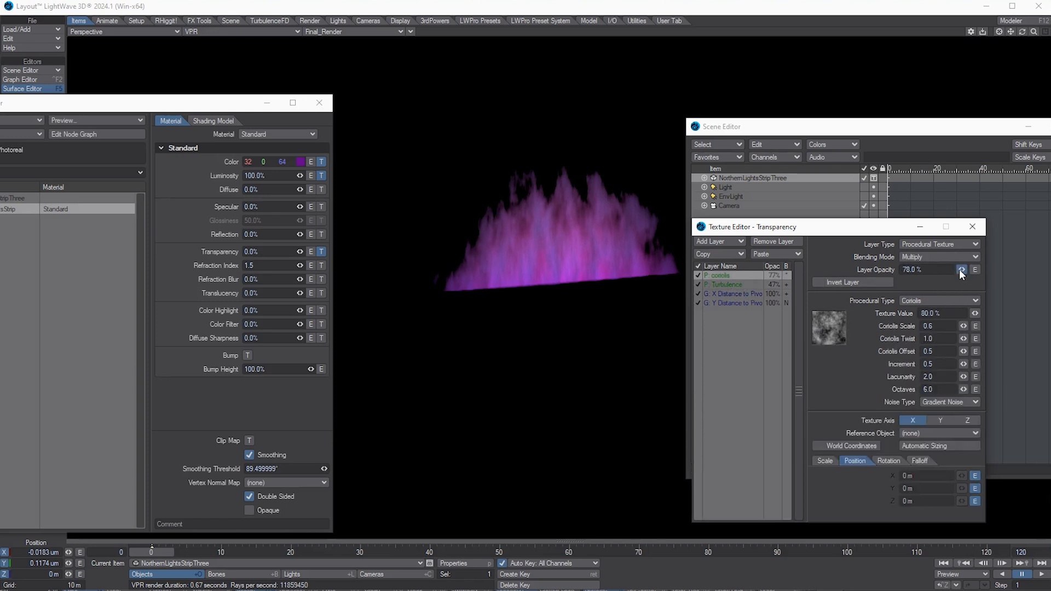
Step: Test inverting Turbulence with Difference and Multiply blending, then restore Additive with inversion off
{"action": "left_click", "coordinate": [739, 285]}
{"action": "left_click", "coordinate": [854, 282]}
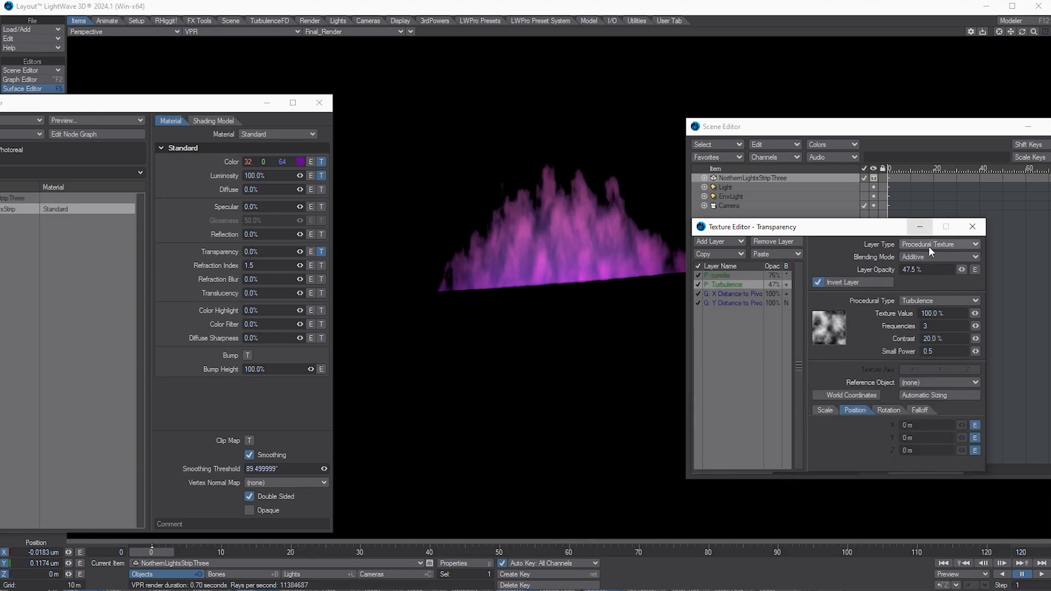
{"action": "left_click", "coordinate": [949, 256]}
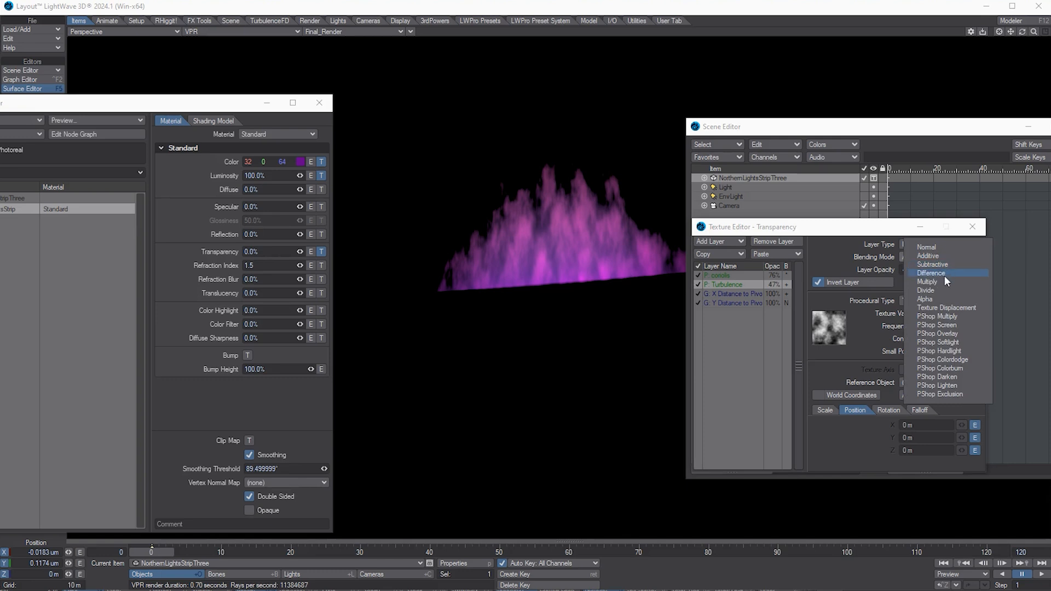
{"action": "left_click", "coordinate": [943, 274]}
{"action": "left_click", "coordinate": [951, 257]}
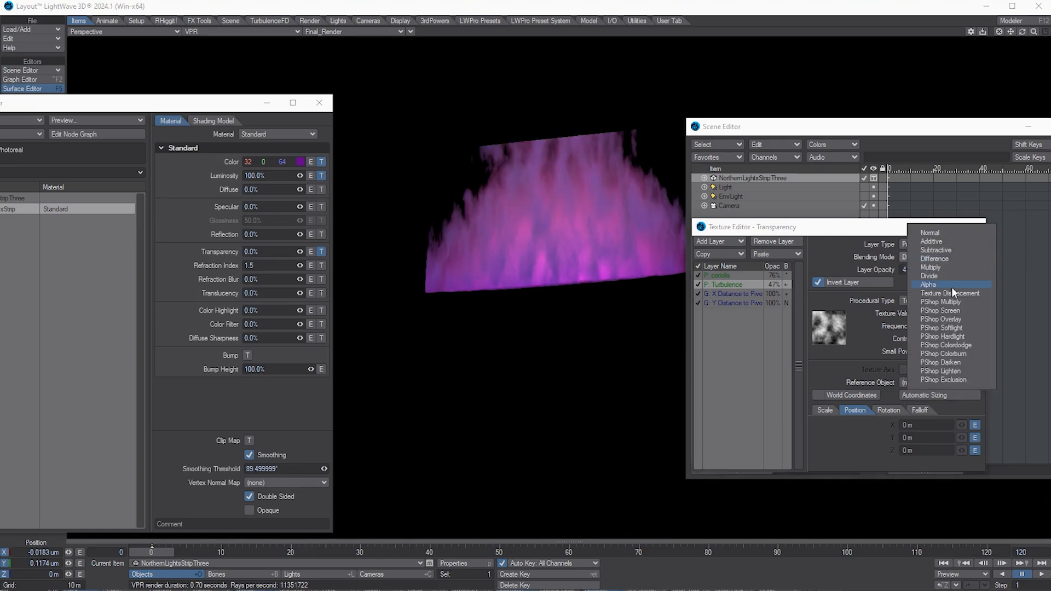
{"action": "left_click", "coordinate": [942, 281]}
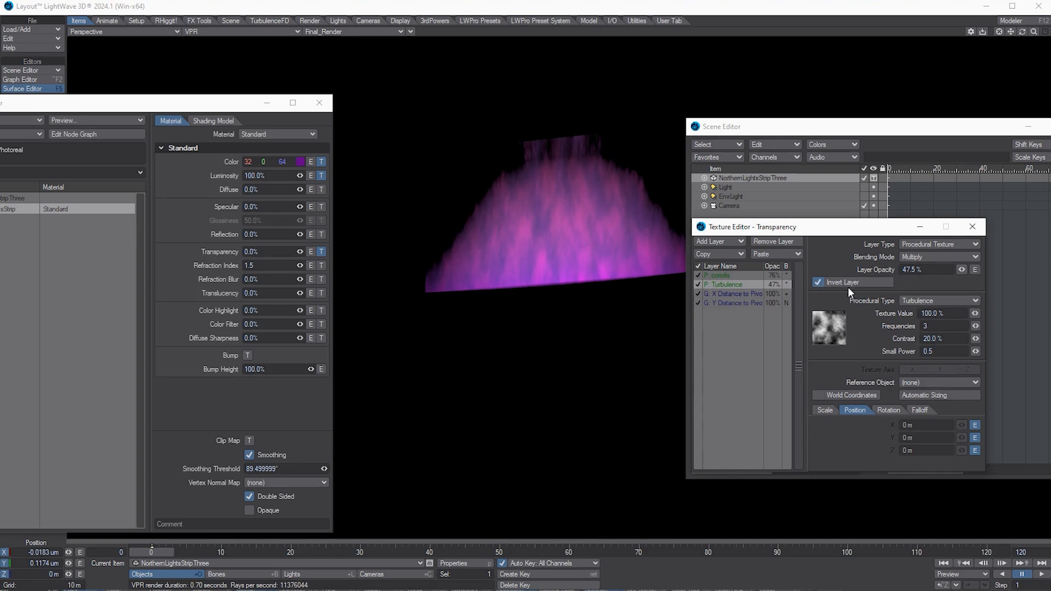
{"action": "left_click", "coordinate": [882, 283]}
{"action": "left_click", "coordinate": [960, 258]}
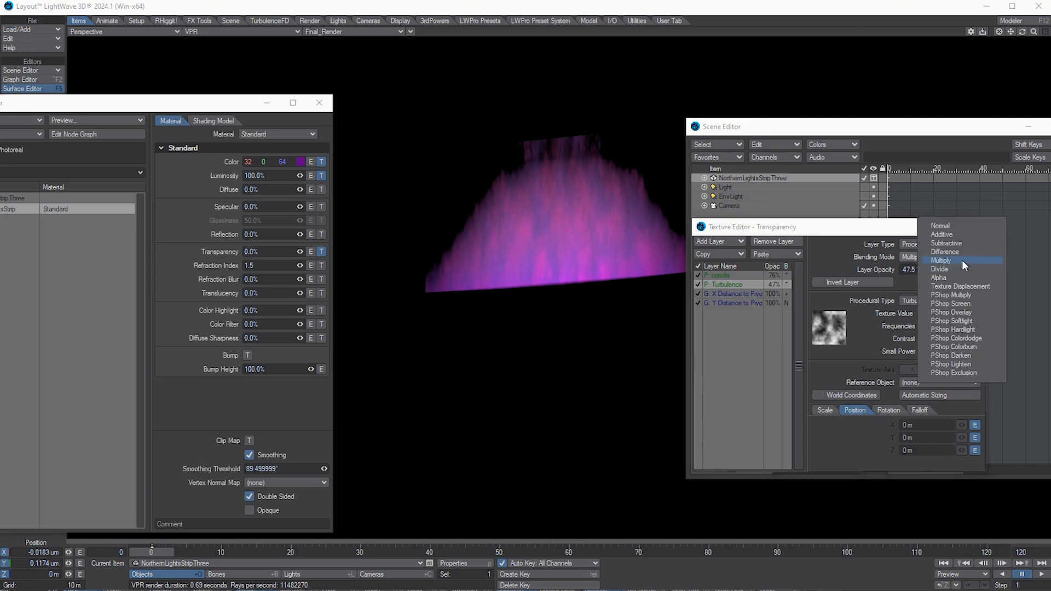
{"action": "left_click", "coordinate": [962, 235]}
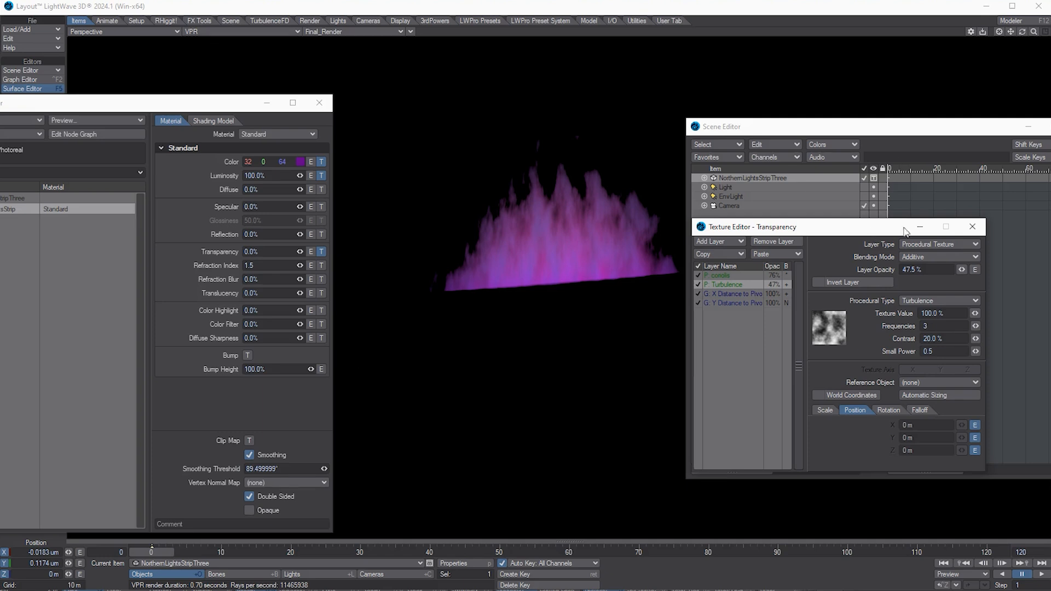
Step: Close the Texture Editor and toggle the viewport to Textured Shaded Solid and back to VPR
{"action": "left_click", "coordinate": [972, 227]}
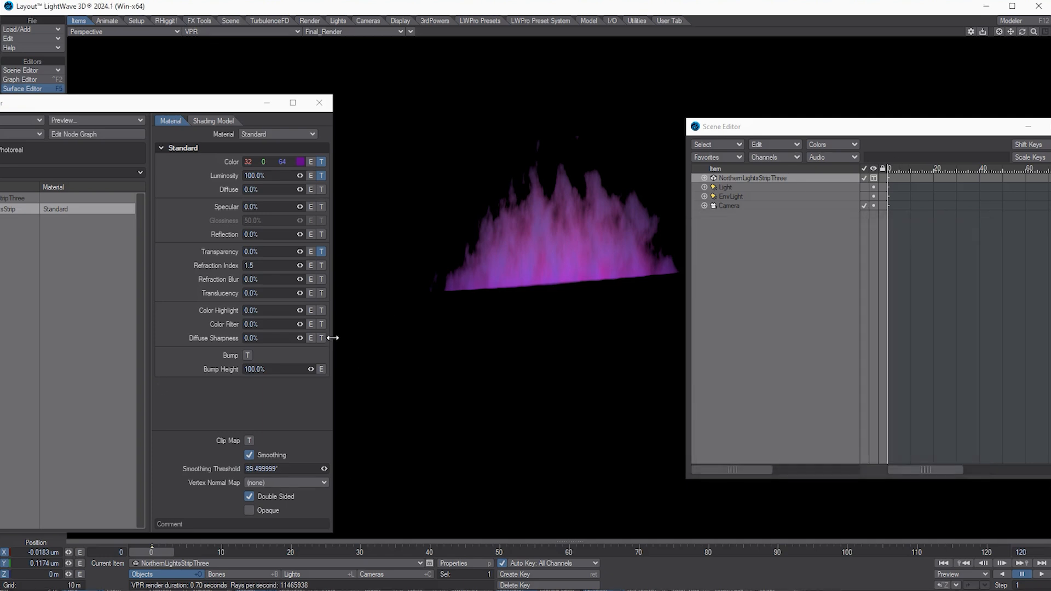
{"action": "left_click", "coordinate": [244, 31]}
{"action": "left_click", "coordinate": [239, 55]}
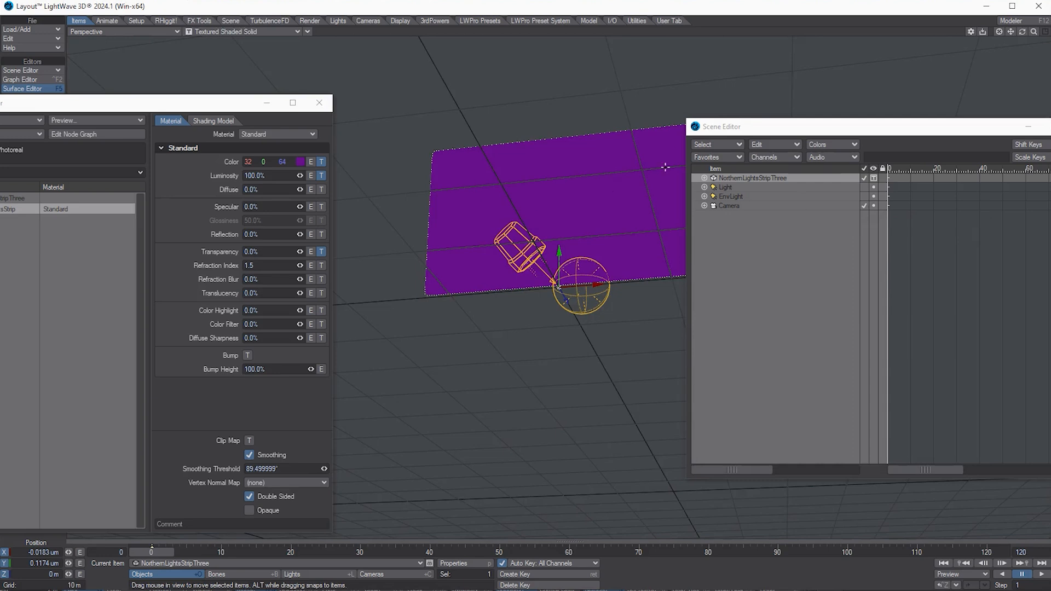
{"action": "left_click_drag", "start_coordinate": [784, 128], "coordinate": [976, 131]}
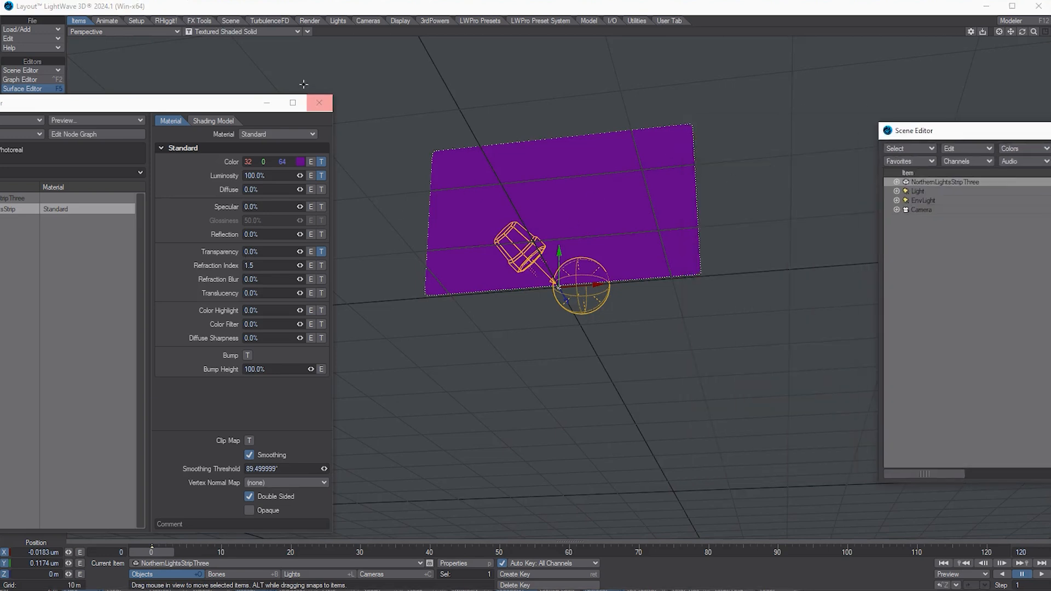
{"action": "left_click", "coordinate": [245, 31]}
{"action": "left_click", "coordinate": [242, 77]}
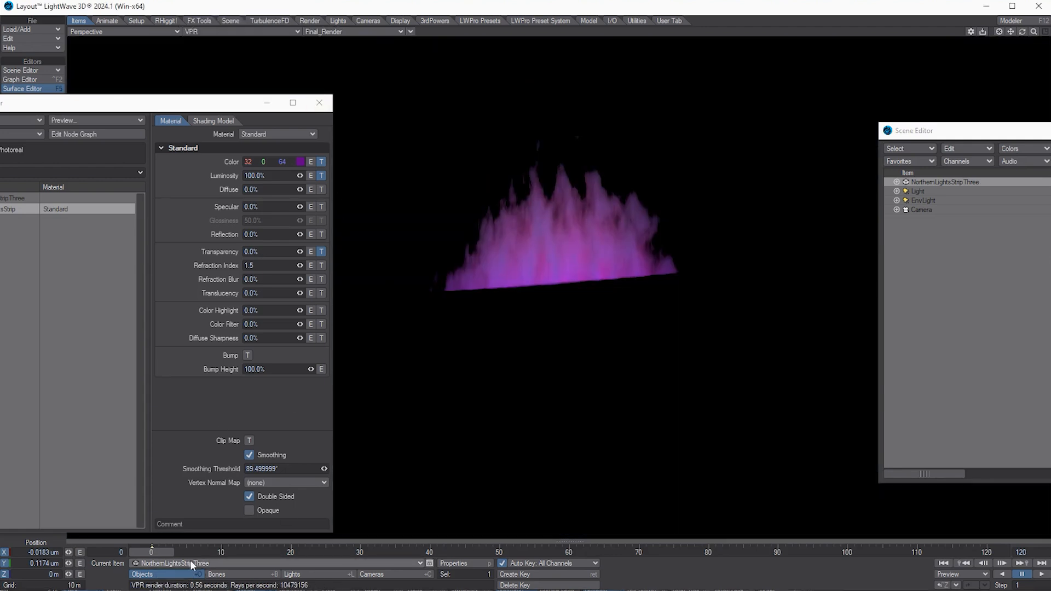
Step: Stretch the aurora strip to 2.1 on X and 1.9 on Y, then close the Surface Editor
{"action": "key", "text": "h"}
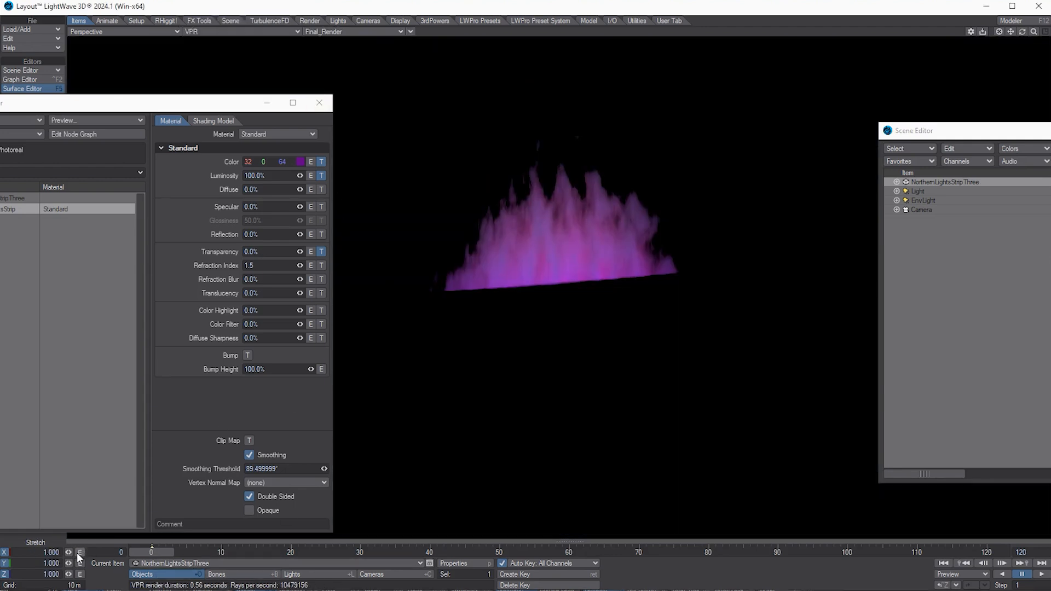
{"action": "left_click_drag", "start_coordinate": [69, 553], "coordinate": [69, 553]}
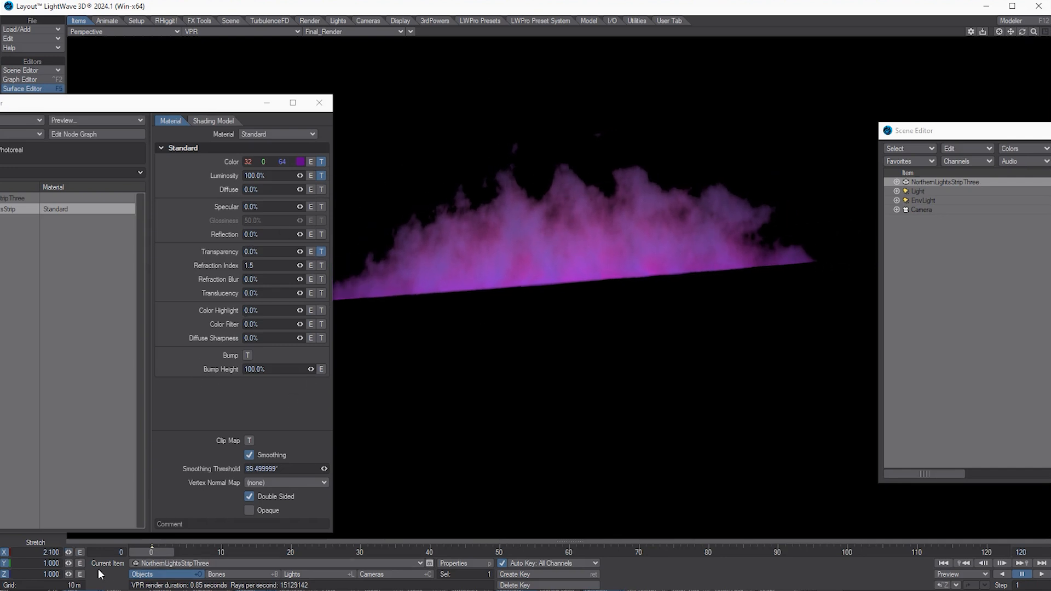
{"action": "left_click_drag", "start_coordinate": [71, 563], "coordinate": [70, 563]}
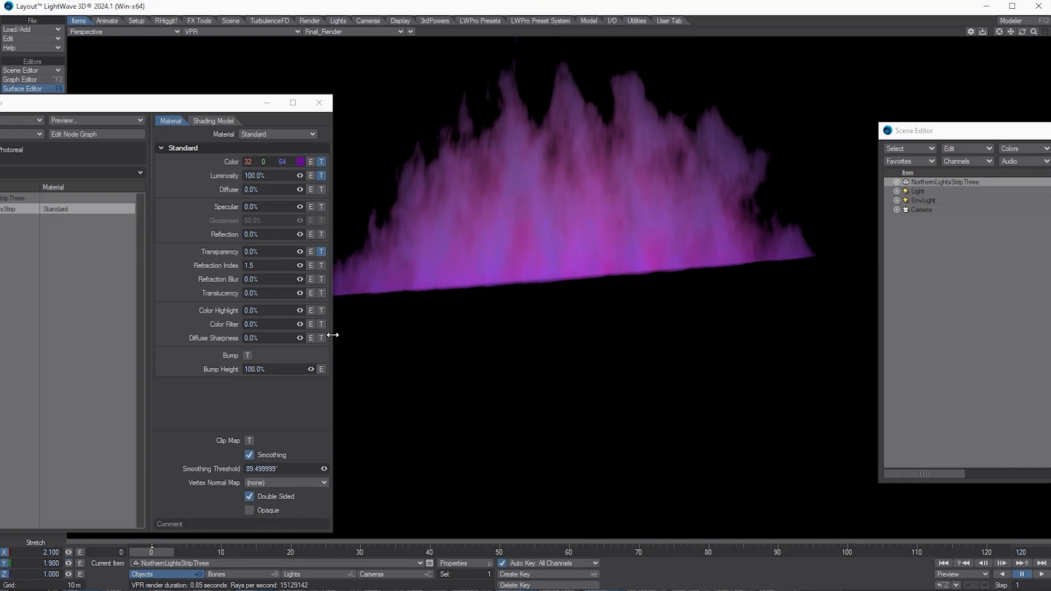
{"action": "left_click_drag", "start_coordinate": [227, 106], "coordinate": [379, 96]}
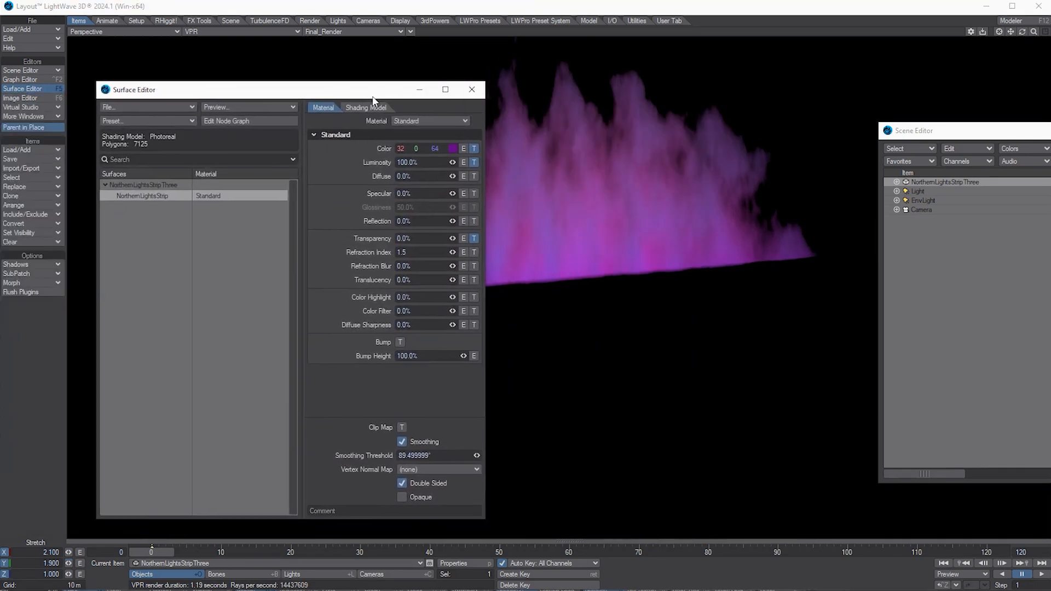
{"action": "left_click", "coordinate": [474, 93]}
{"action": "key", "text": "t"}
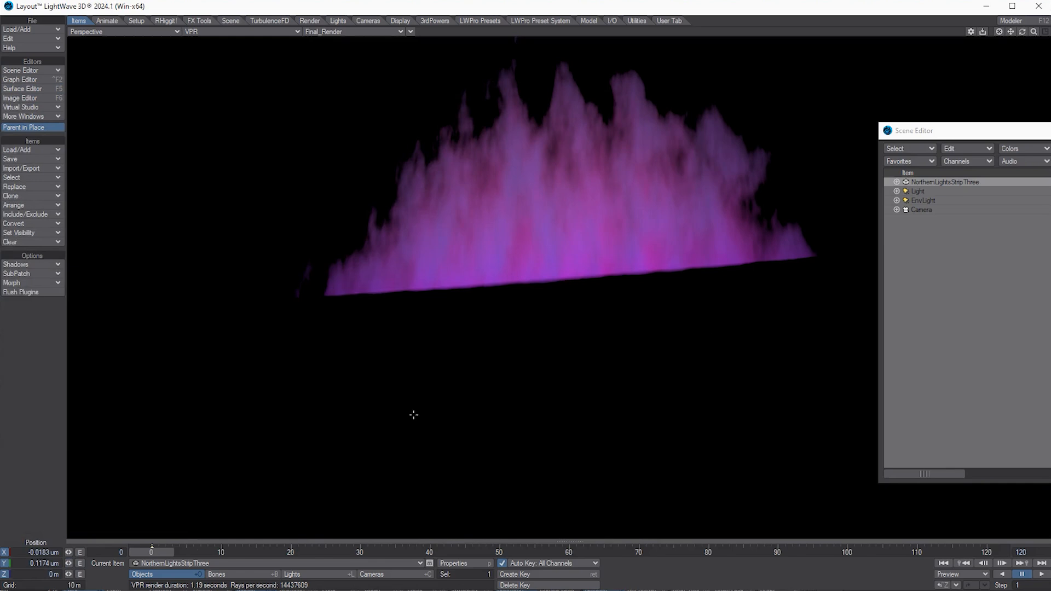
{"action": "left_click", "coordinate": [461, 564]}
Step: Bring the strip's Object Properties into view and tick Displacement Map on in the modifier list
{"action": "left_click_drag", "start_coordinate": [803, 145], "coordinate": [182, 146]}
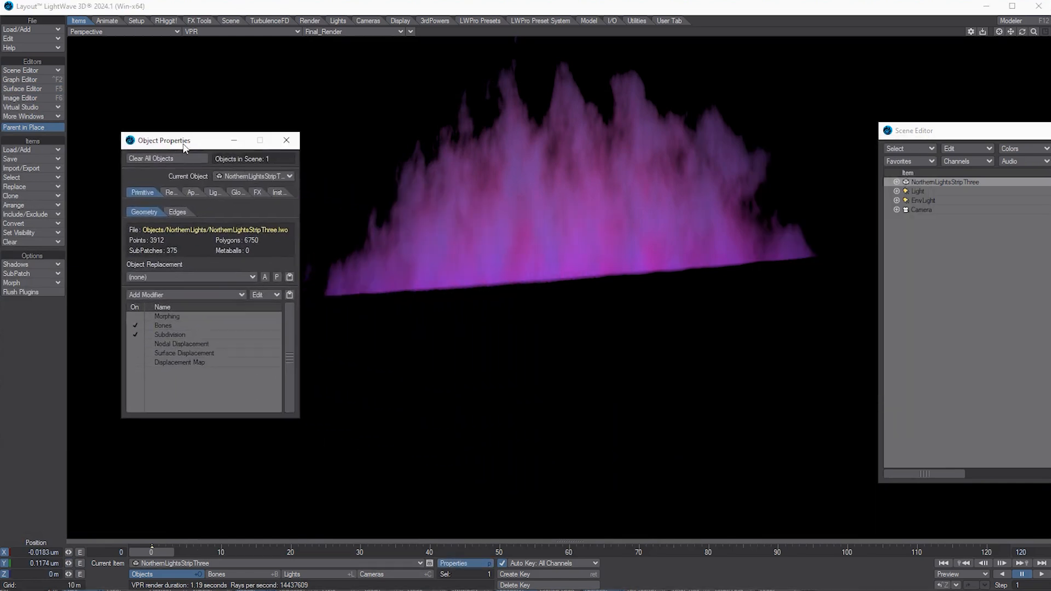
{"action": "left_click", "coordinate": [183, 335]}
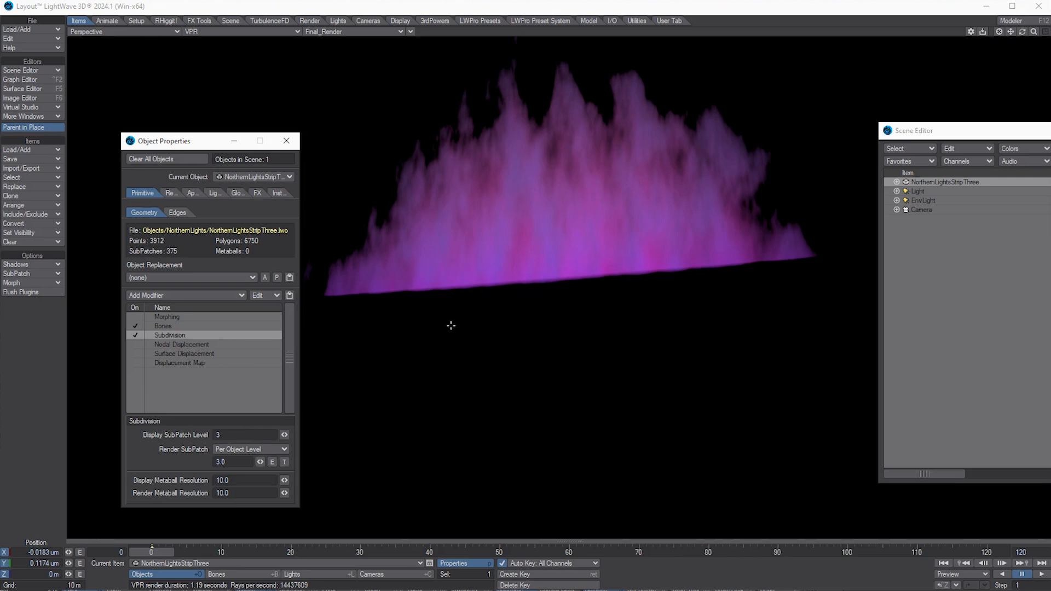
{"action": "left_click", "coordinate": [176, 362]}
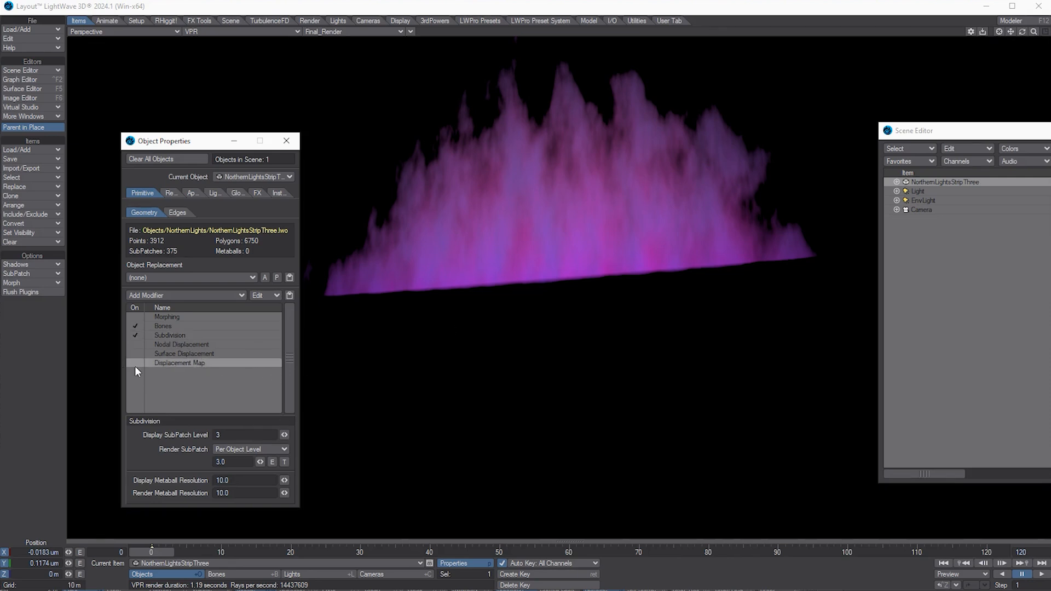
{"action": "left_click", "coordinate": [136, 364]}
Step: Make the displacement a Procedural Texture pushing along Z, and open its Position envelope channels
{"action": "double_click", "coordinate": [196, 364]}
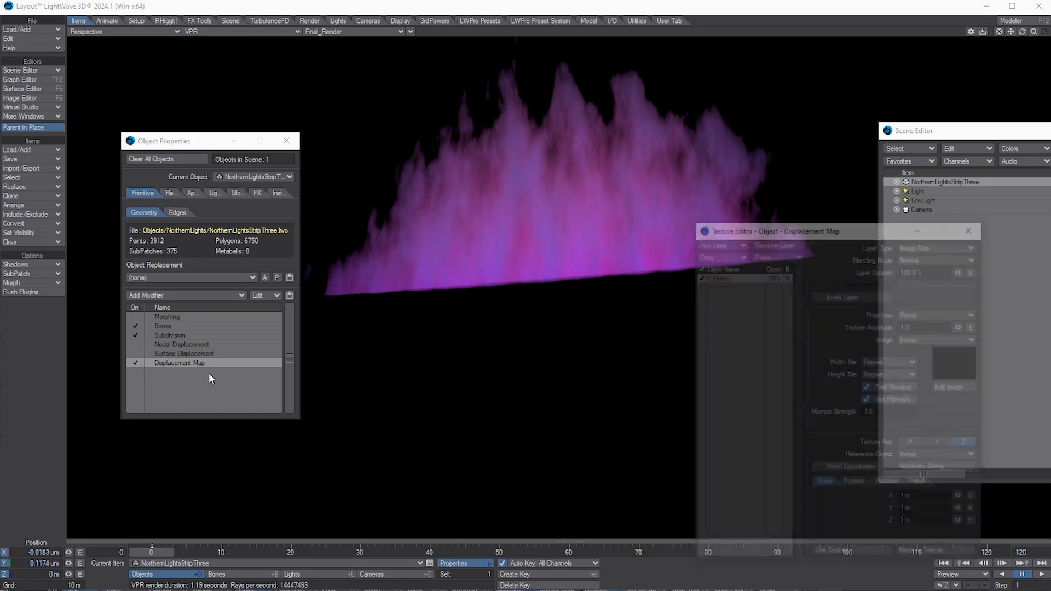
{"action": "left_click_drag", "start_coordinate": [816, 232], "coordinate": [779, 237]}
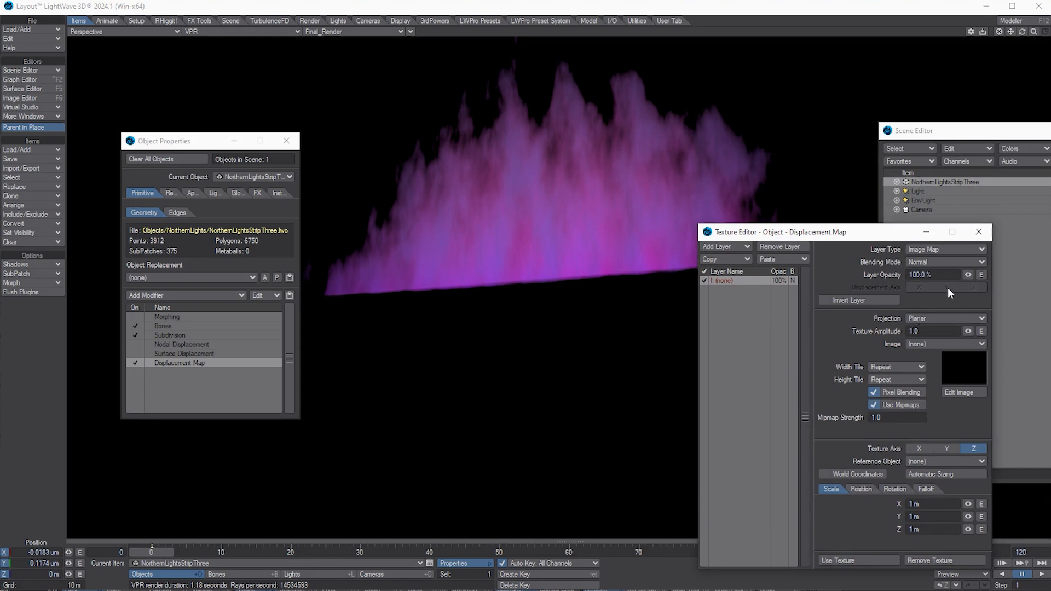
{"action": "left_click", "coordinate": [946, 249]}
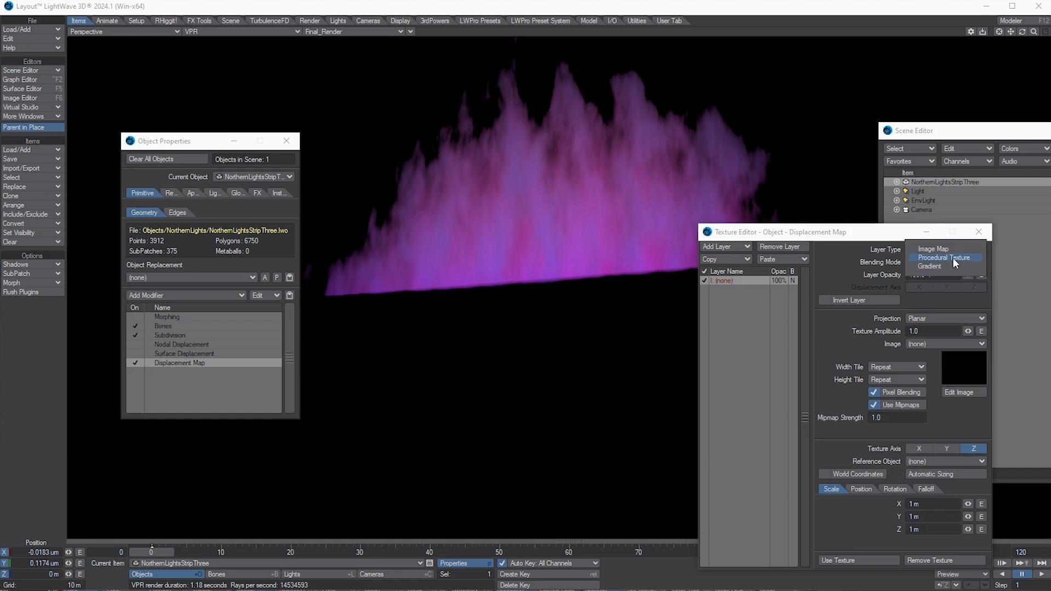
{"action": "left_click", "coordinate": [953, 258]}
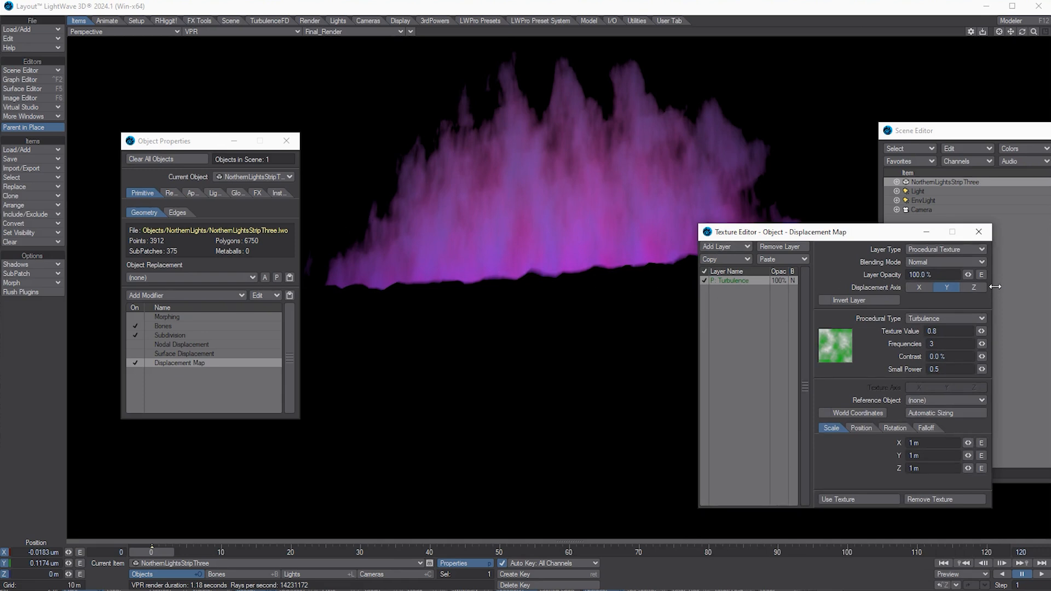
{"action": "left_click", "coordinate": [975, 289]}
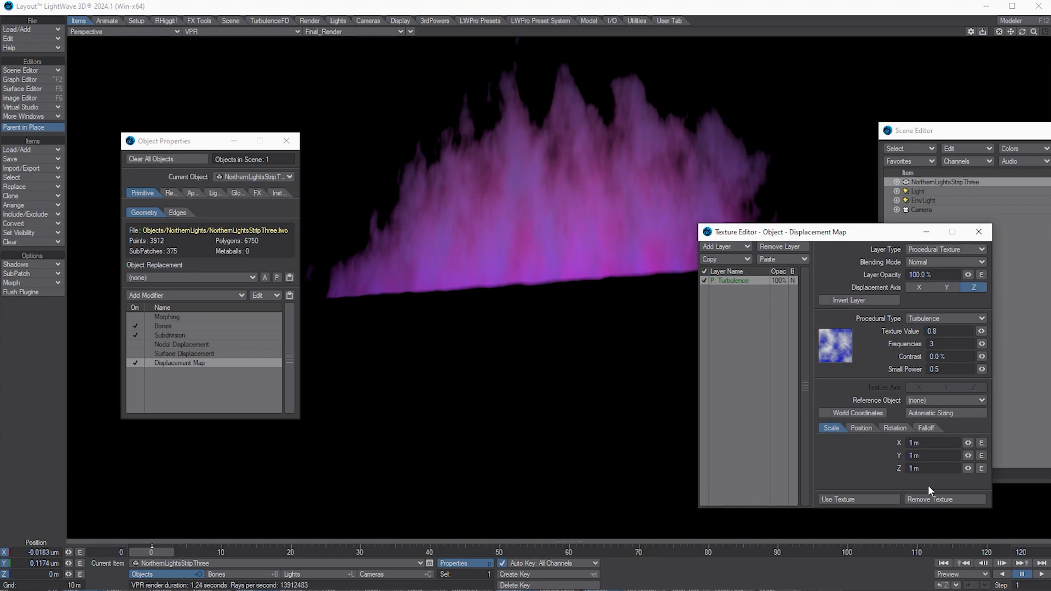
{"action": "left_click", "coordinate": [871, 432]}
{"action": "left_click", "coordinate": [980, 443]}
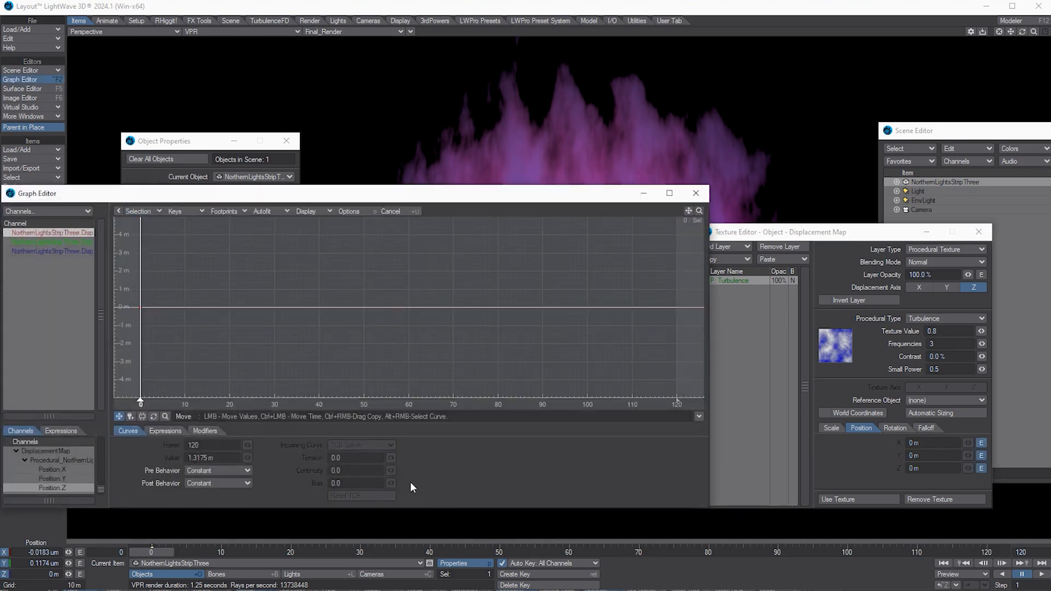
Step: Add a key at frame 120 with a value of 2 m on the position curve
{"action": "key", "text": "Return"}
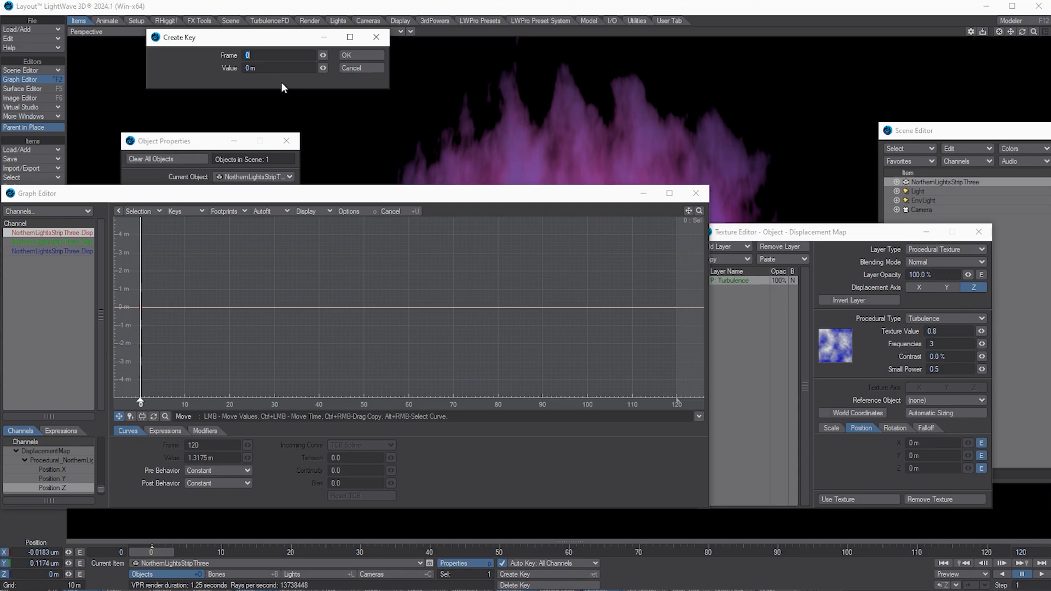
{"action": "type", "text": "120"}
{"action": "key", "text": "Tab"}
{"action": "type", "text": "2"}
{"action": "key", "text": "Return"}
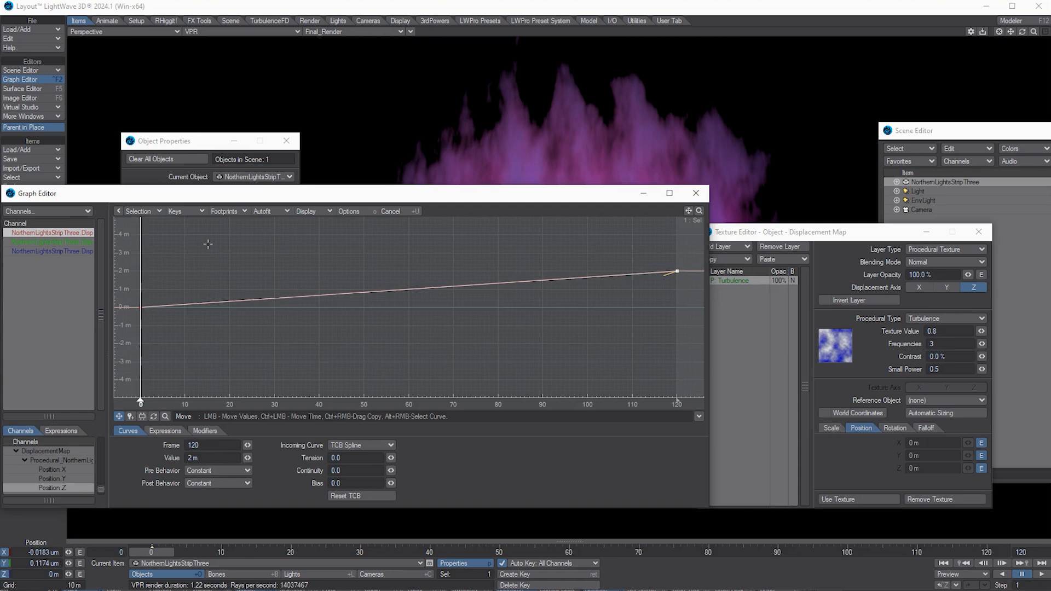
Step: Set Pre and Post Behavior of both keys to Linear and close the Graph Editor
{"action": "right_click_drag", "start_coordinate": [123, 240], "coordinate": [704, 392]}
{"action": "left_click", "coordinate": [229, 471]}
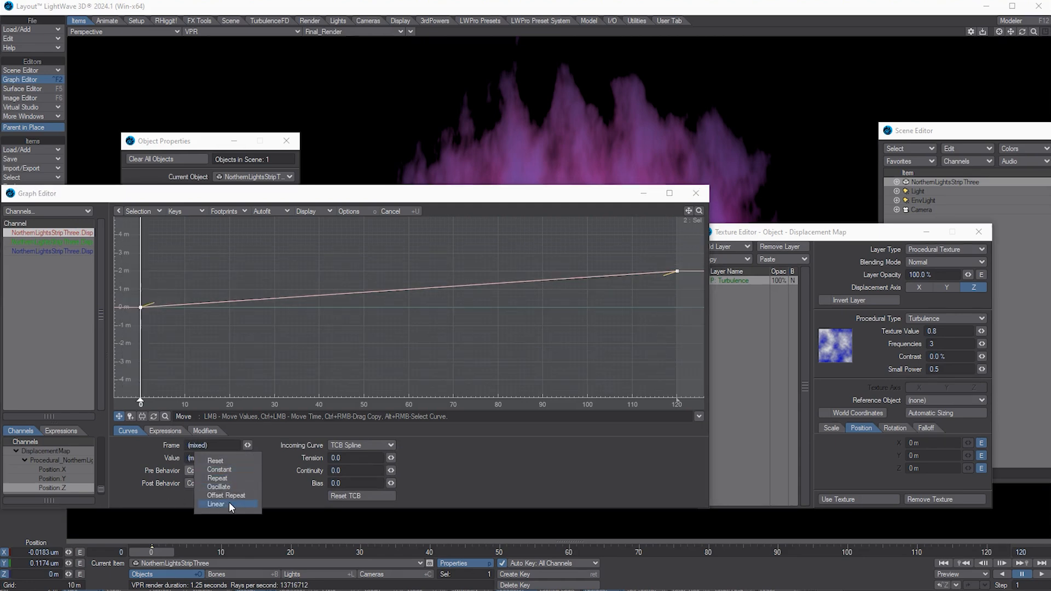
{"action": "left_click", "coordinate": [229, 502]}
{"action": "left_click", "coordinate": [229, 483]}
{"action": "left_click", "coordinate": [230, 514]}
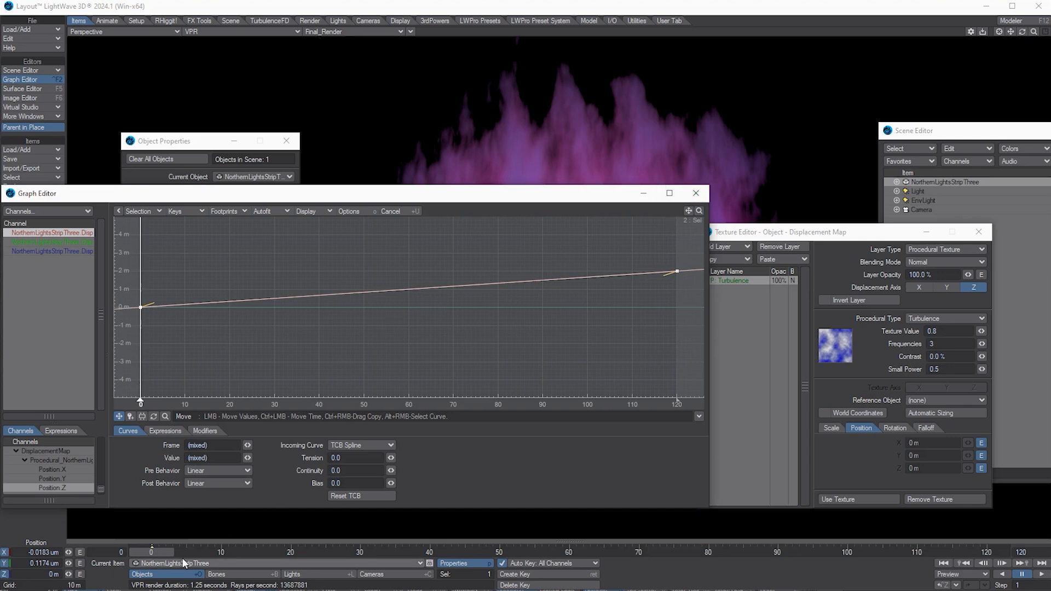
{"action": "mouse_move", "coordinate": [155, 553]}
{"action": "left_mouse_down"}
{"action": "mouse_move", "coordinate": [463, 553]}
{"action": "mouse_move", "coordinate": [148, 553]}
{"action": "left_mouse_up"}
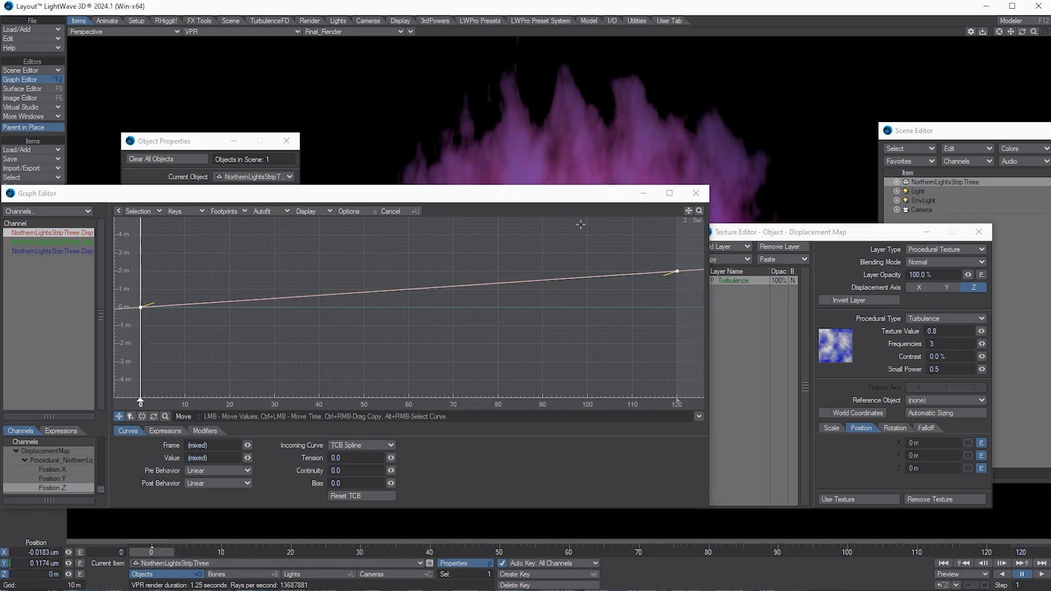
{"action": "left_click", "coordinate": [696, 193]}
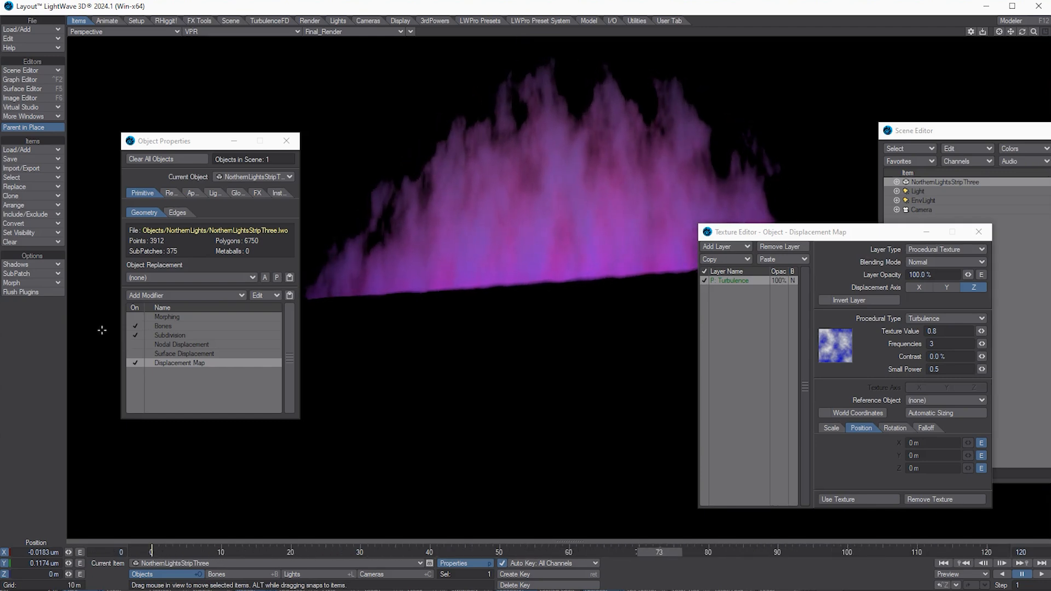
Step: Set the turbulence Texture Value to 1.0 and Contrast to 20%
{"action": "left_click", "coordinate": [947, 332]}
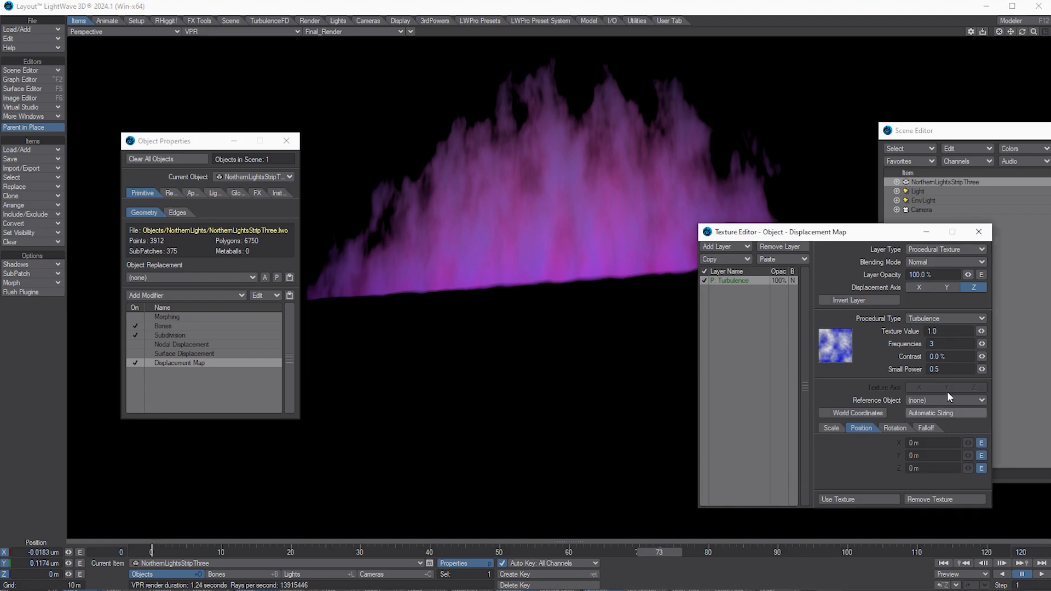
{"action": "left_click", "coordinate": [937, 357]}
{"action": "type", "text": "20"}
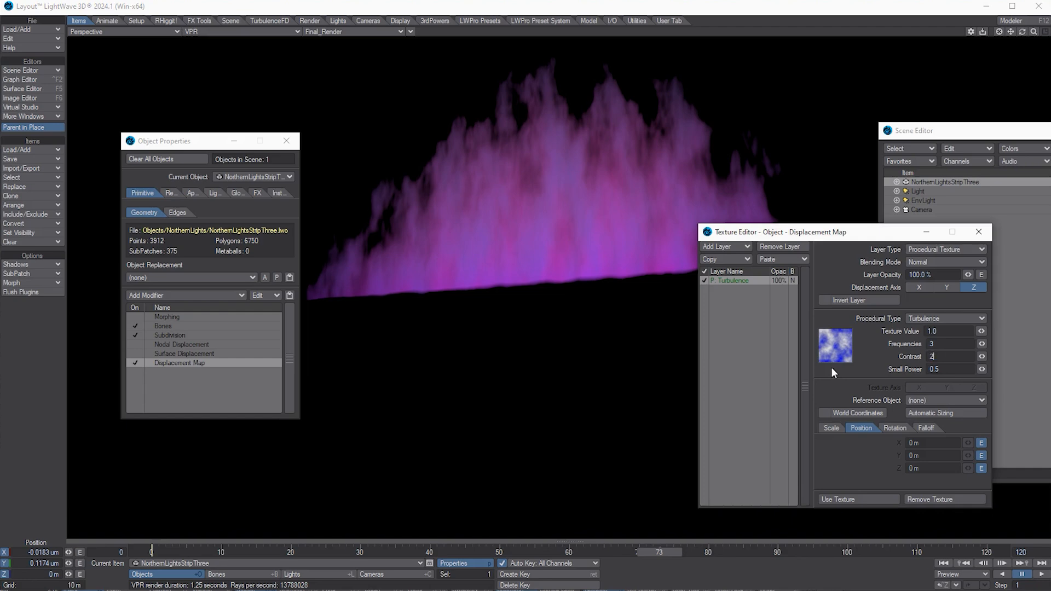
{"action": "key", "text": "Tab"}
{"action": "left_click_drag", "start_coordinate": [1017, 32], "coordinate": [1017, 32]}
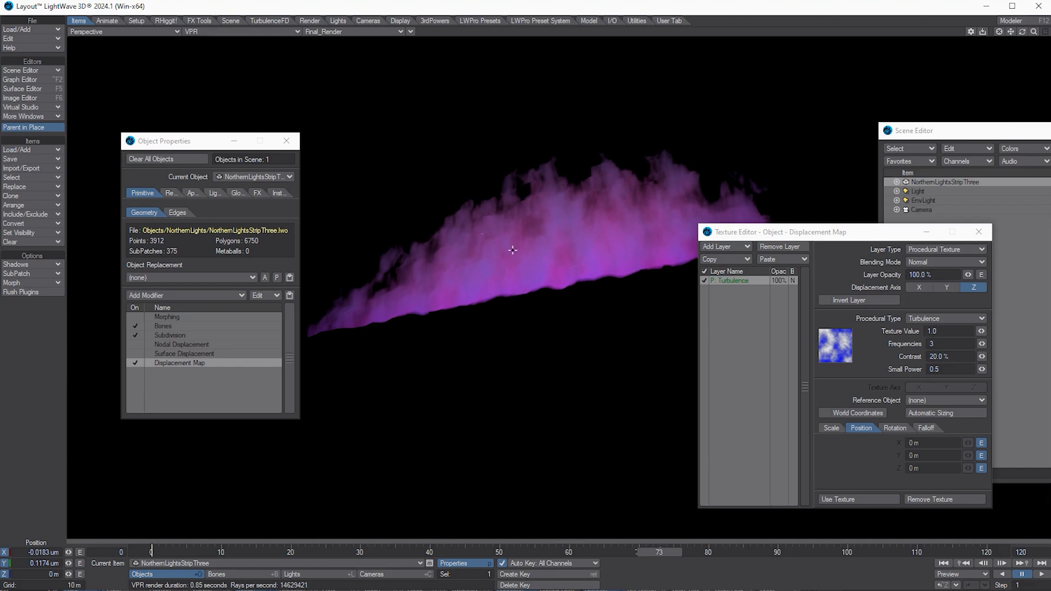
{"action": "left_click", "coordinate": [170, 334]}
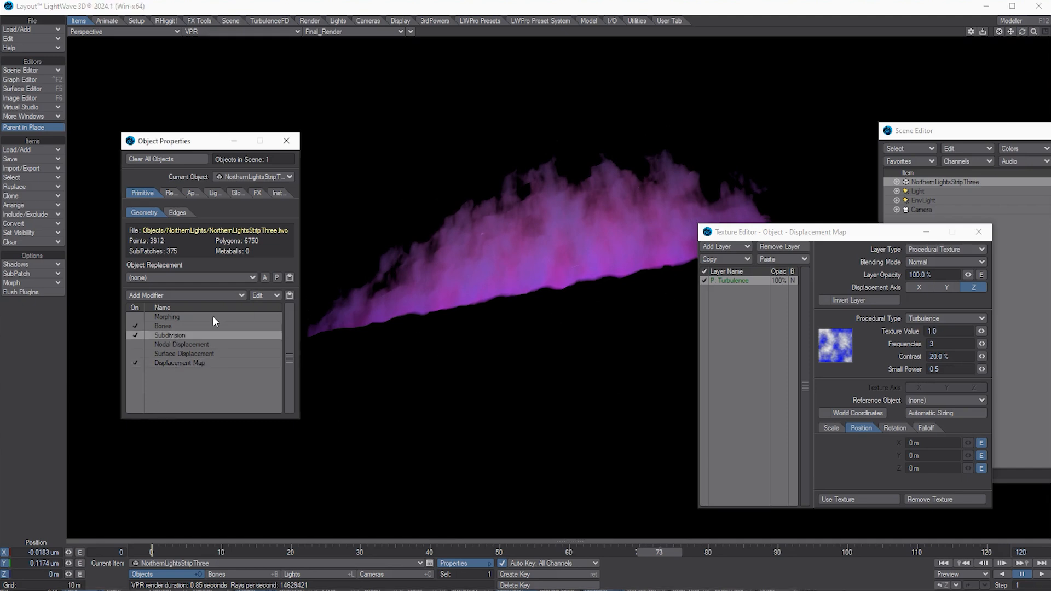
Step: Set Display and Render SubPatch levels to 5 and move Displacement Map above Subdivision
{"action": "double_click", "coordinate": [170, 335]}
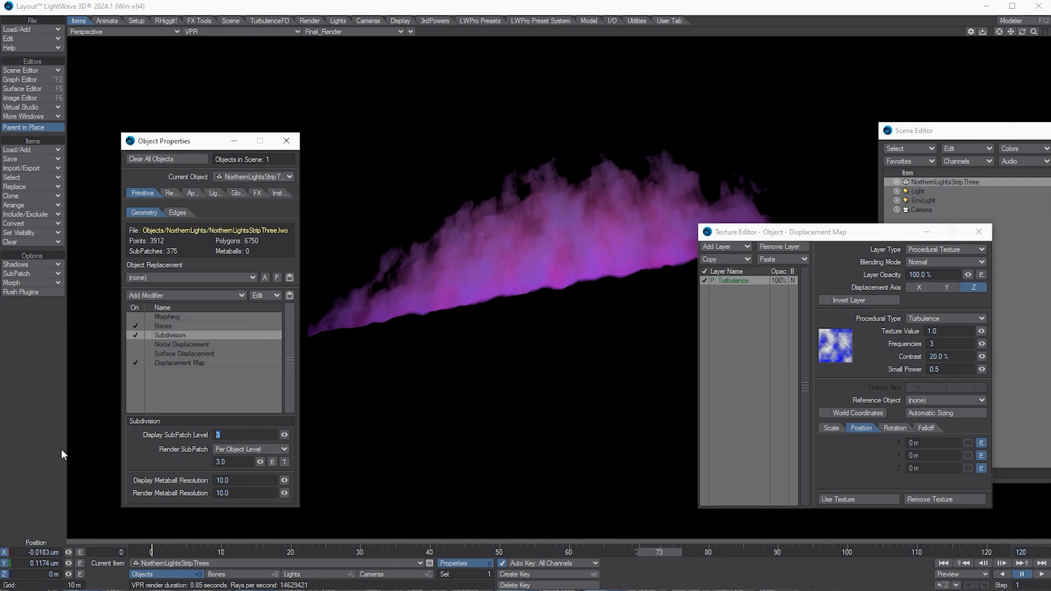
{"action": "type", "text": "5"}
{"action": "key", "text": "Tab"}
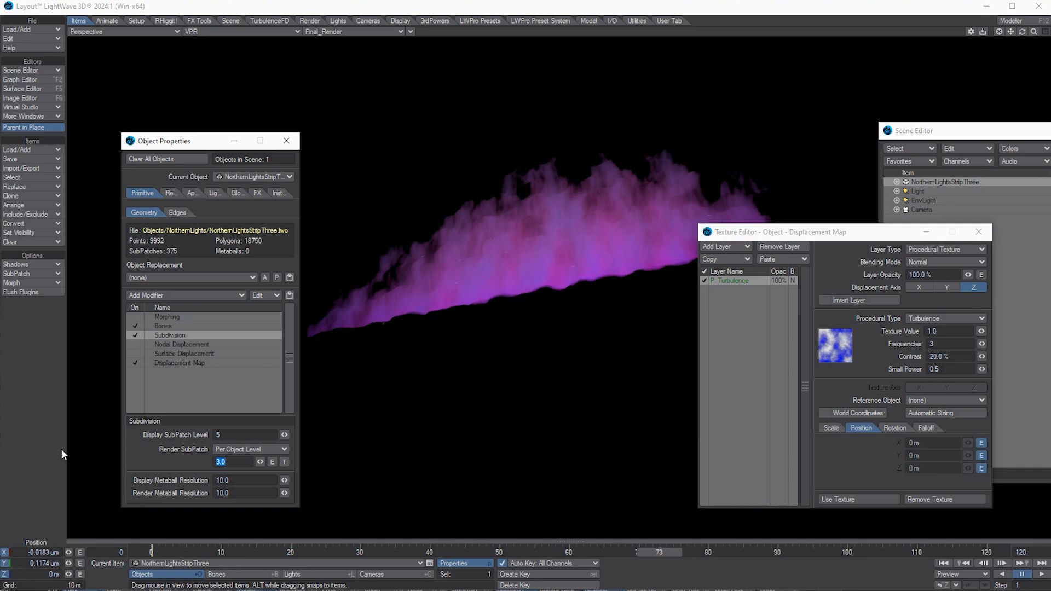
{"action": "type", "text": "5"}
{"action": "key", "text": "Tab"}
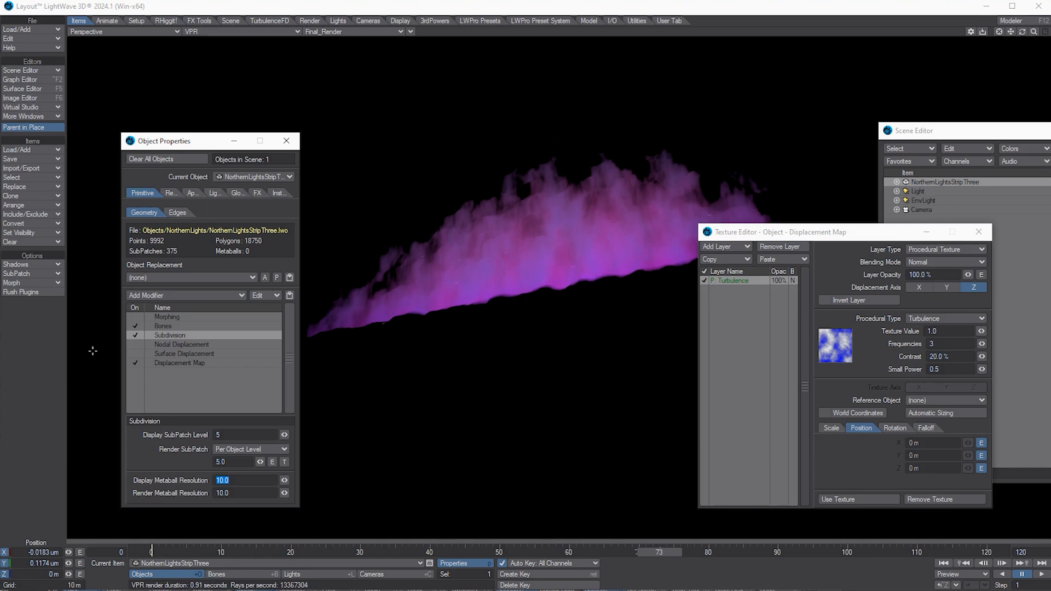
{"action": "left_click", "coordinate": [182, 366]}
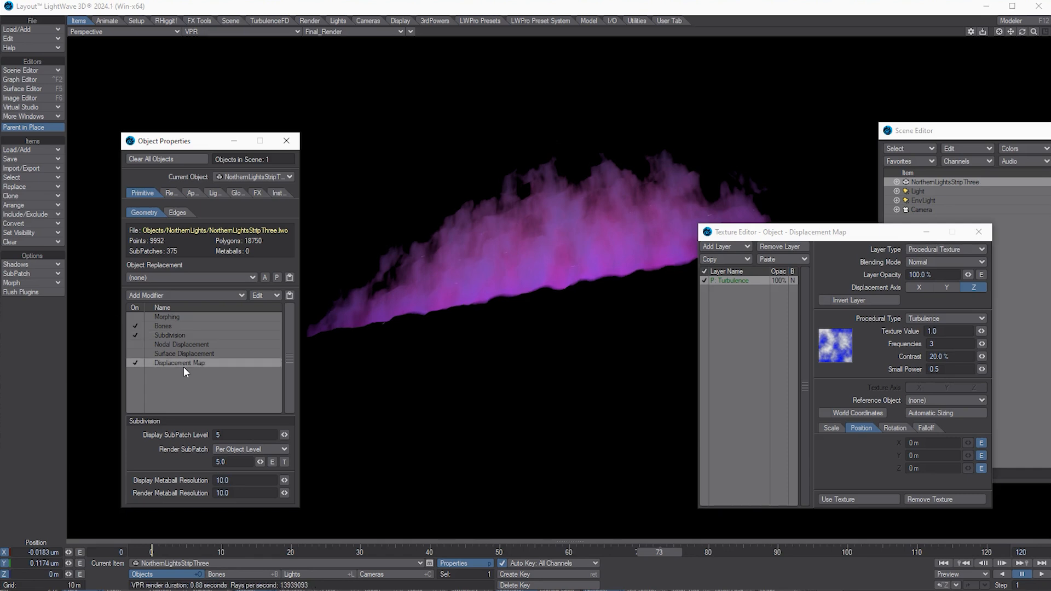
{"action": "left_click_drag", "start_coordinate": [184, 364], "coordinate": [176, 336]}
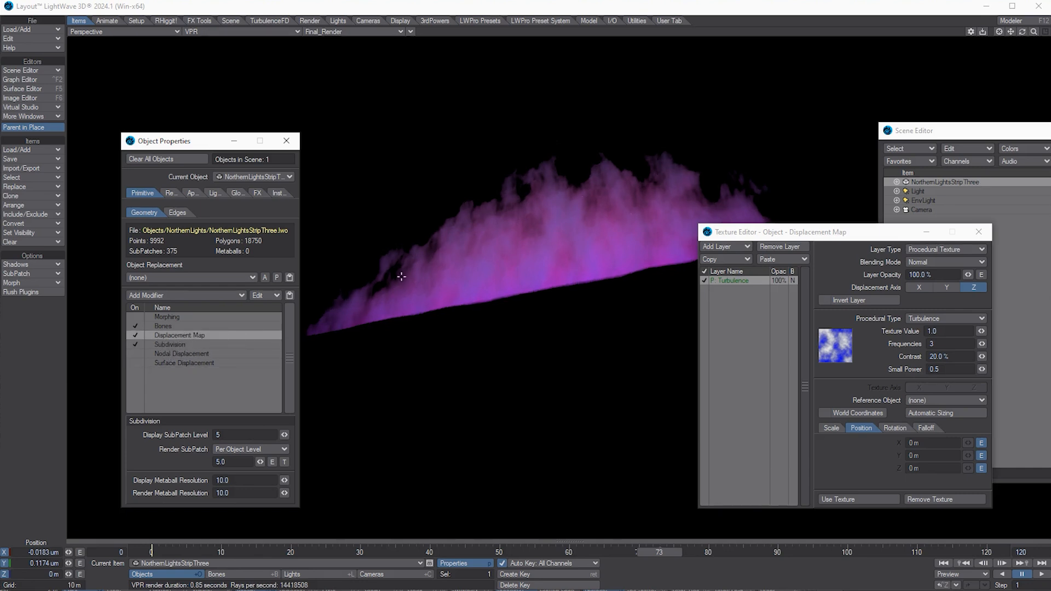
Step: Enter a turbulence Texture Value of 2.5, correcting the mistyped 25
{"action": "left_click", "coordinate": [163, 344]}
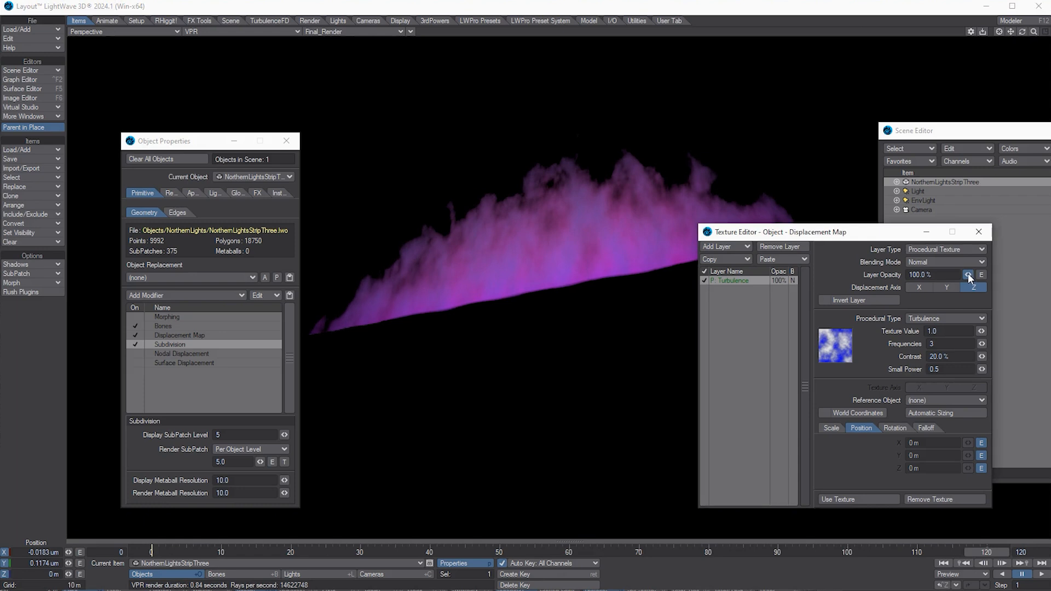
{"action": "mouse_move", "coordinate": [981, 332]}
{"action": "left_mouse_down"}
{"action": "mouse_move", "coordinate": [967, 335]}
{"action": "mouse_move", "coordinate": [981, 335]}
{"action": "left_mouse_up"}
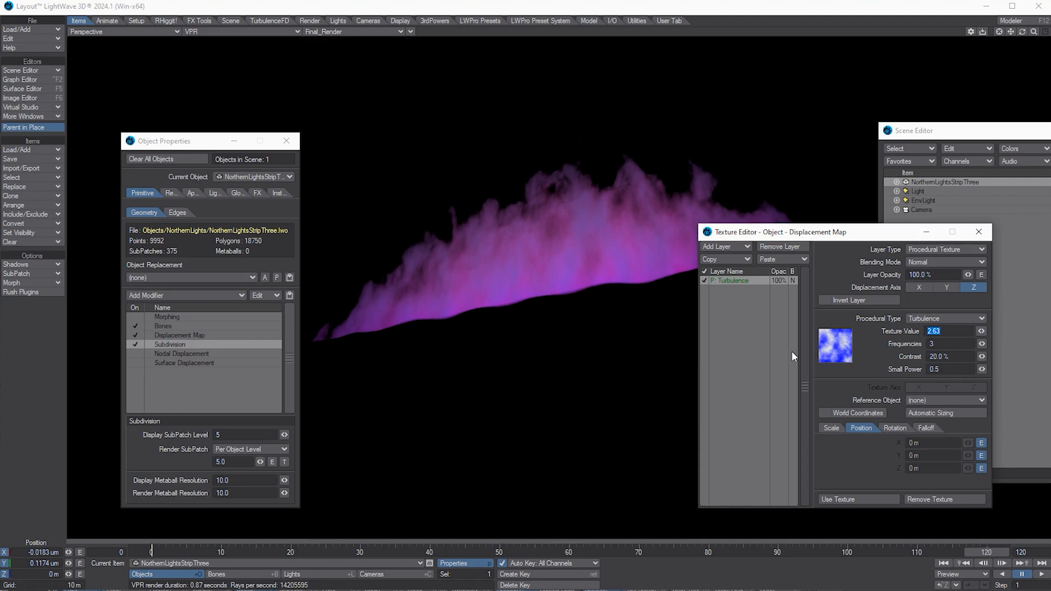
{"action": "type", "text": "25."}
{"action": "key", "text": "Return"}
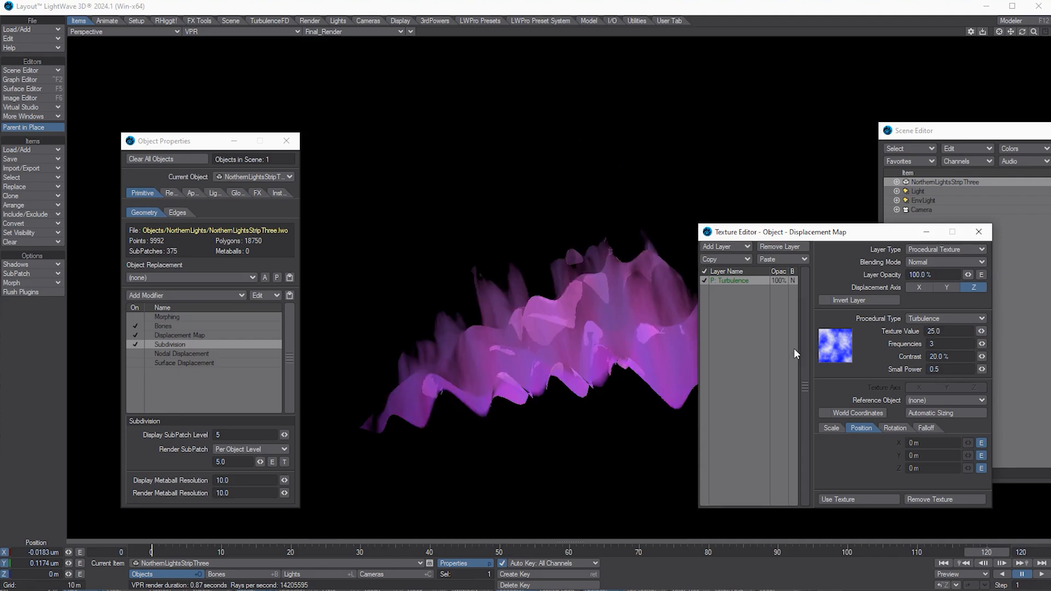
{"action": "left_click", "coordinate": [961, 333]}
{"action": "type", "text": "2.5"}
{"action": "key", "text": "Return"}
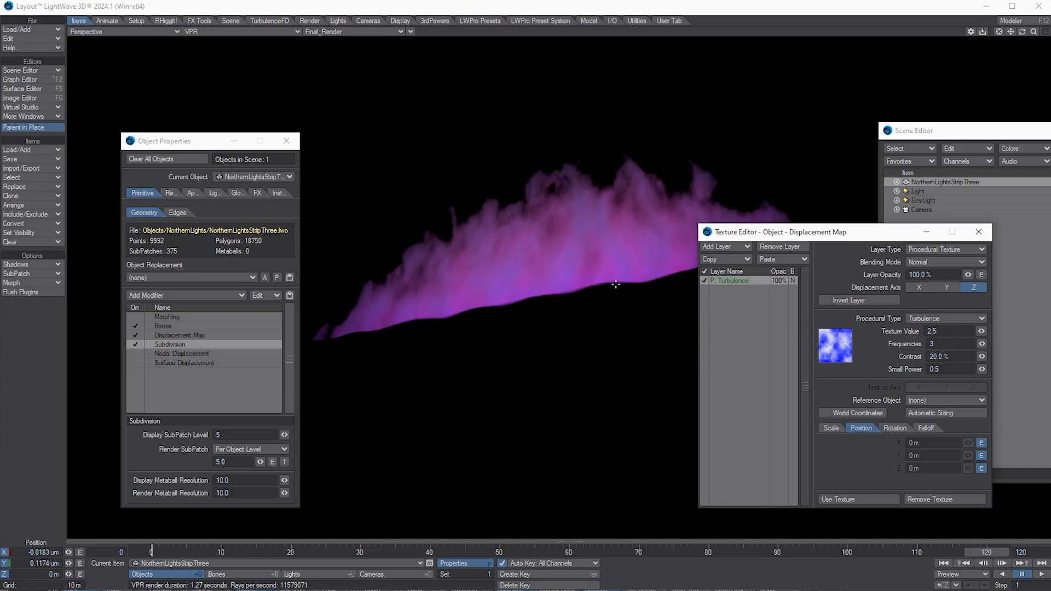
Step: Close Object Properties and return the Texture Editor to the screen centre
{"action": "left_click_drag", "start_coordinate": [857, 232], "coordinate": [1004, 293]}
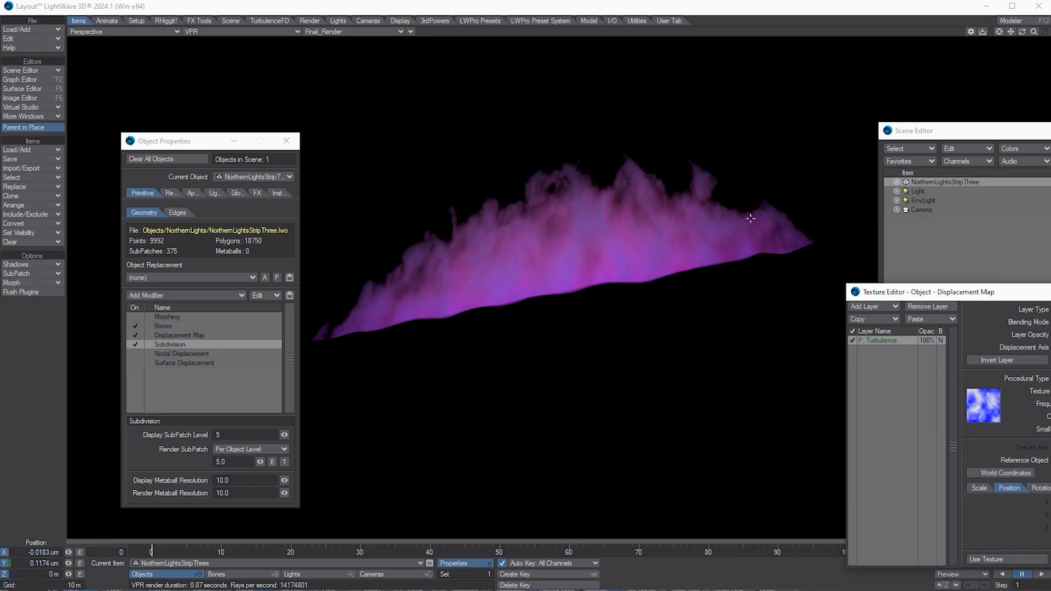
{"action": "left_click", "coordinate": [286, 140]}
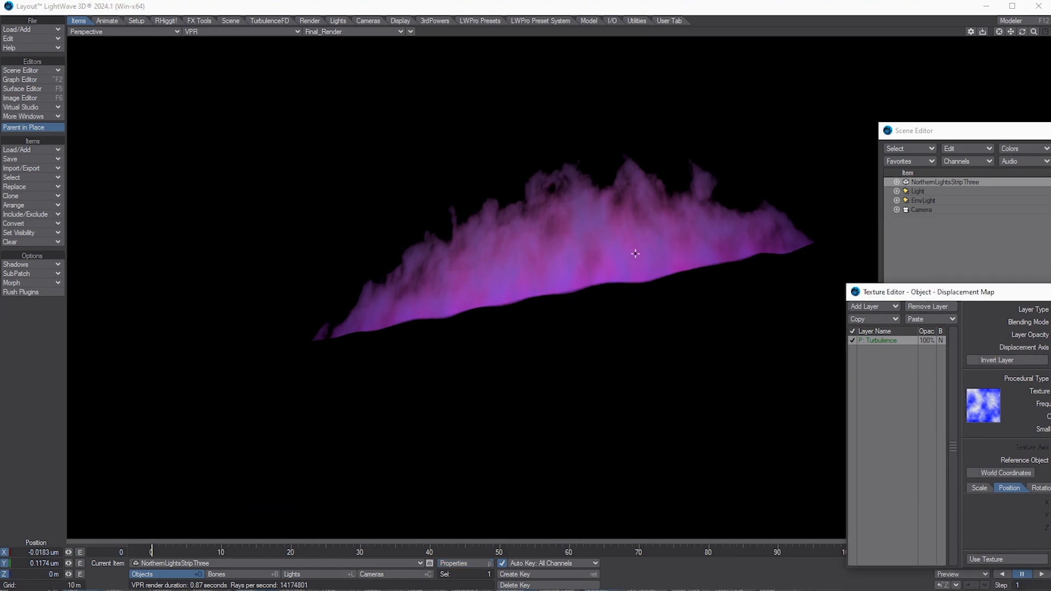
{"action": "left_click_drag", "start_coordinate": [881, 293], "coordinate": [533, 276]}
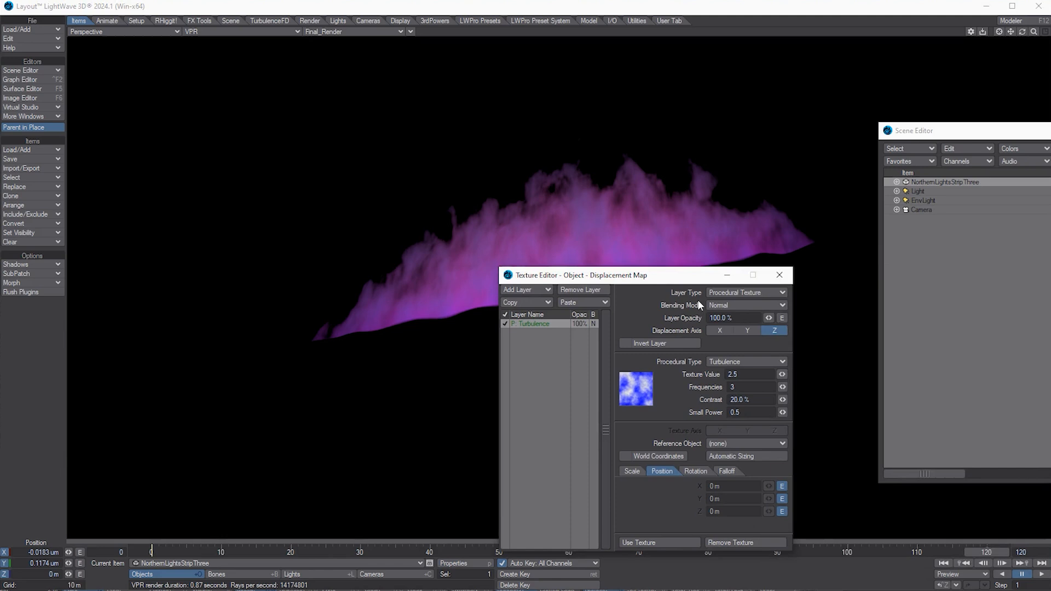
Step: Close the Texture Editor and stretch the aurora strip to 7.0 in X and 8.3 in Y at frame 0
{"action": "left_click", "coordinate": [779, 276]}
{"action": "left_click", "coordinate": [944, 564]}
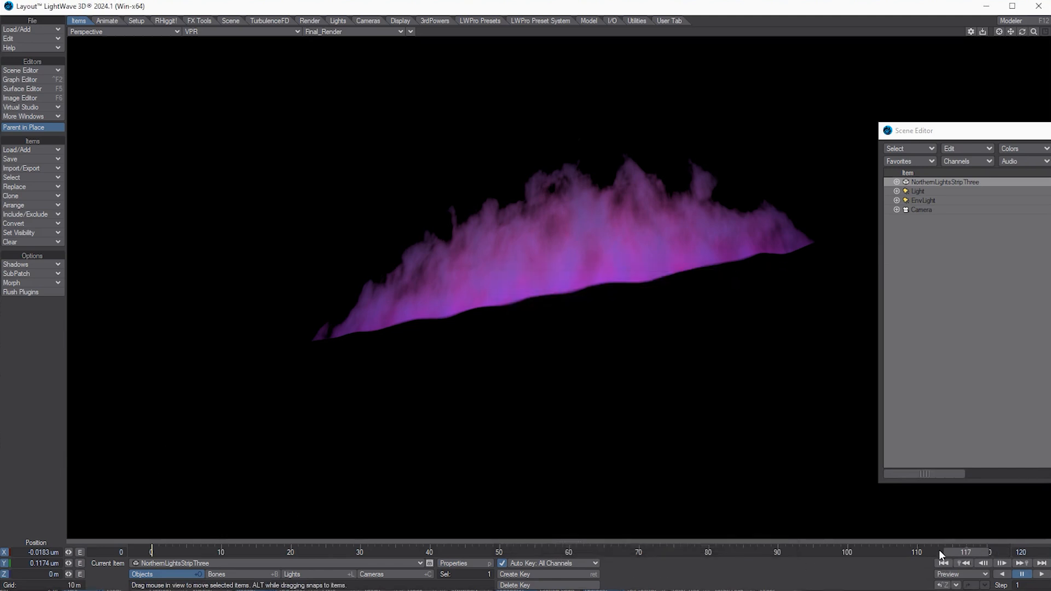
{"action": "key", "text": "h"}
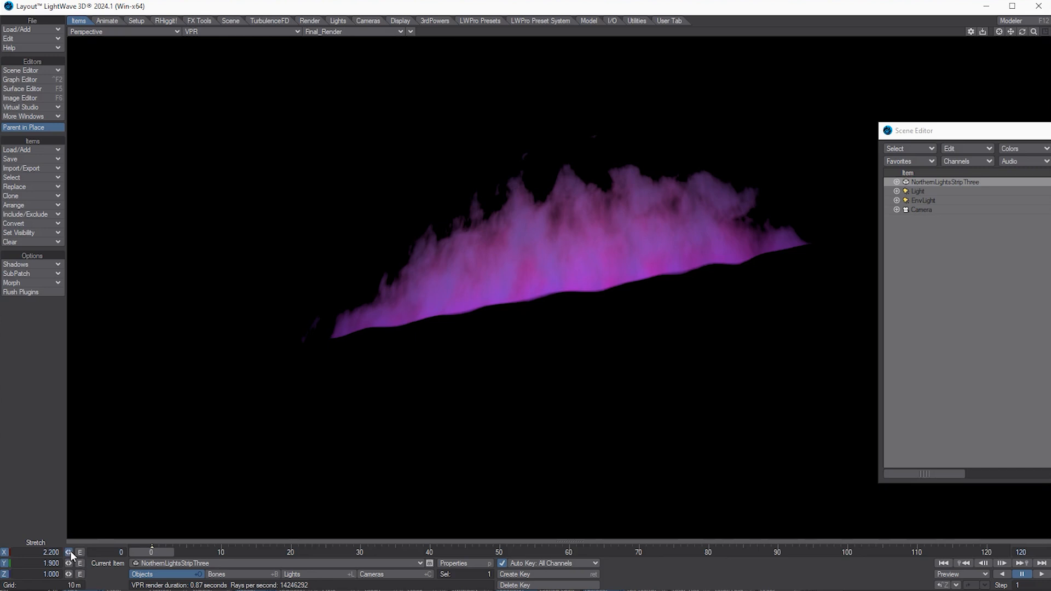
{"action": "left_click_drag", "start_coordinate": [70, 552], "coordinate": [497, 370]}
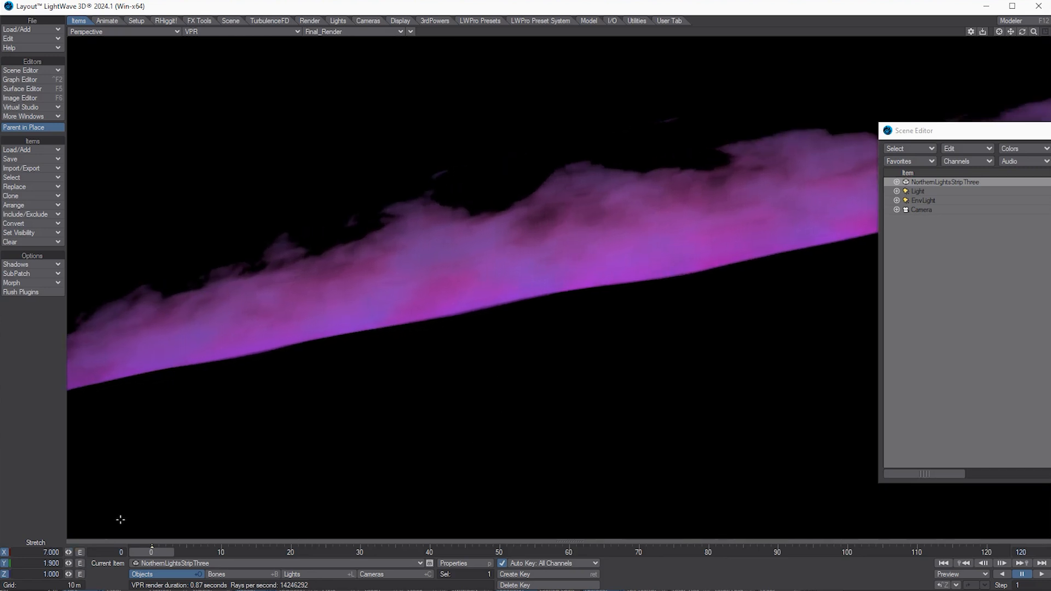
{"action": "left_click_drag", "start_coordinate": [68, 560], "coordinate": [320, 460]}
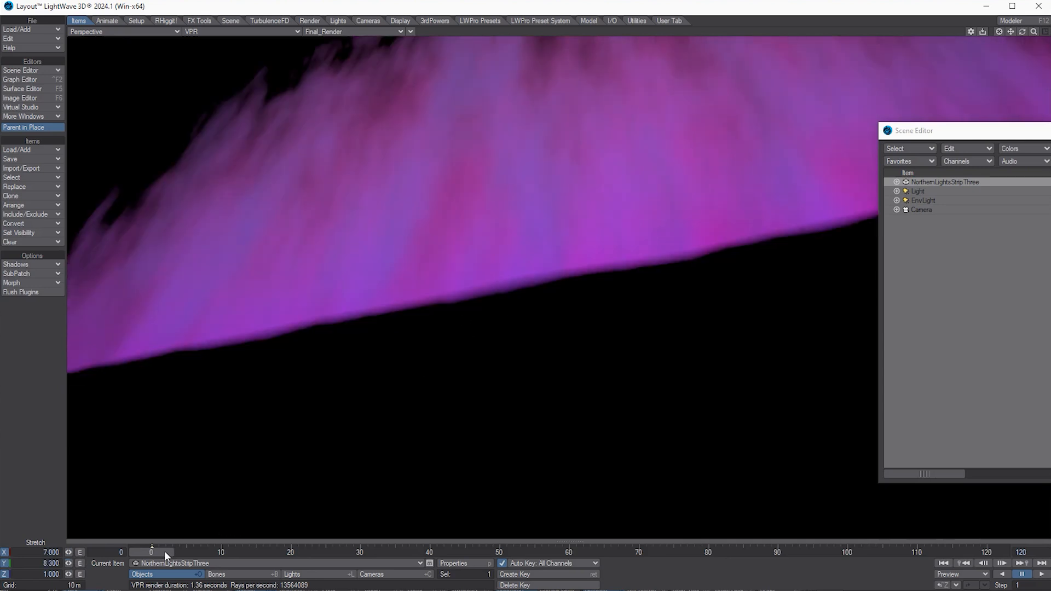
{"action": "left_click_drag", "start_coordinate": [165, 552], "coordinate": [124, 548]}
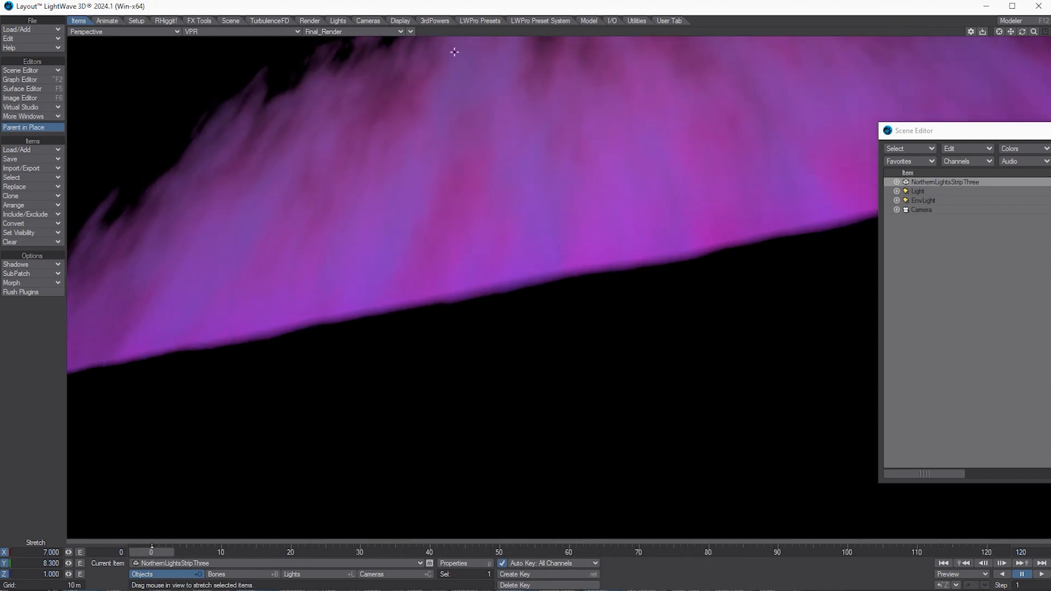
{"action": "left_click", "coordinate": [48, 88]}
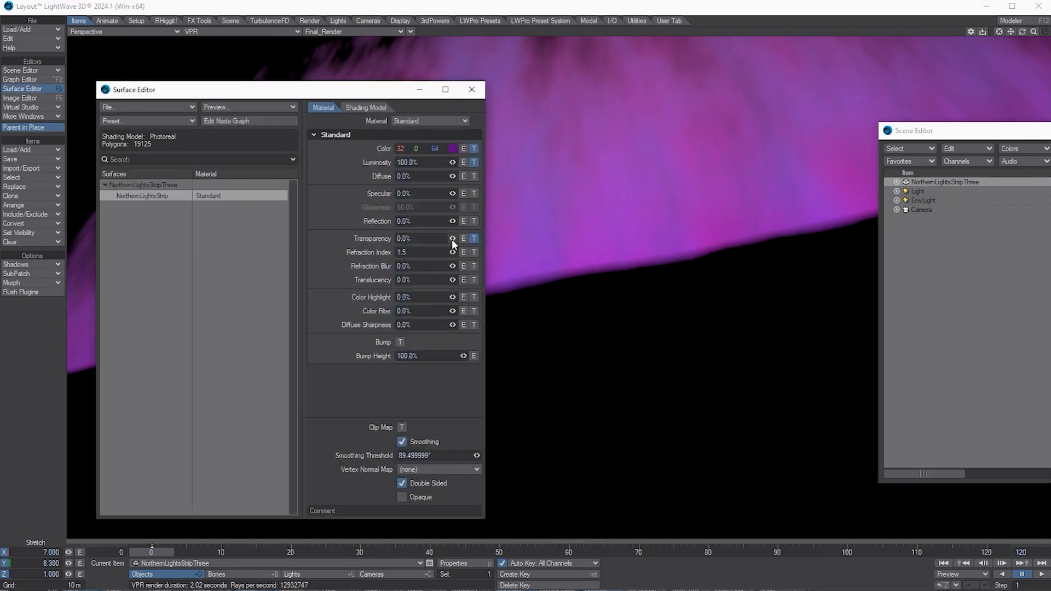
Step: In the Y Distance to Pivot transparency gradient, raise the lower key and set the top key to 38.5%
{"action": "left_click", "coordinate": [474, 240]}
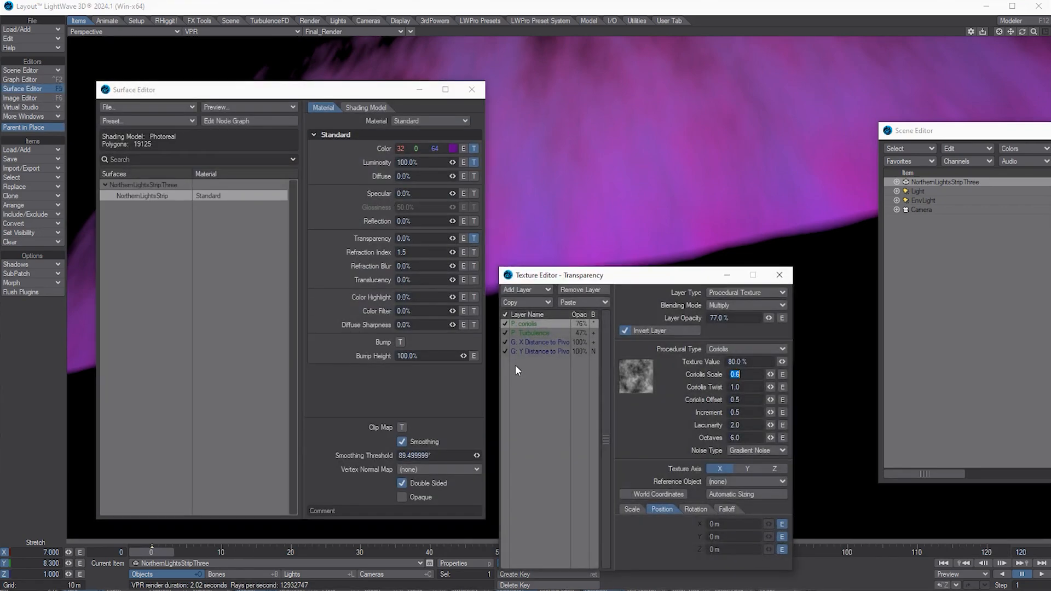
{"action": "left_click", "coordinate": [577, 351]}
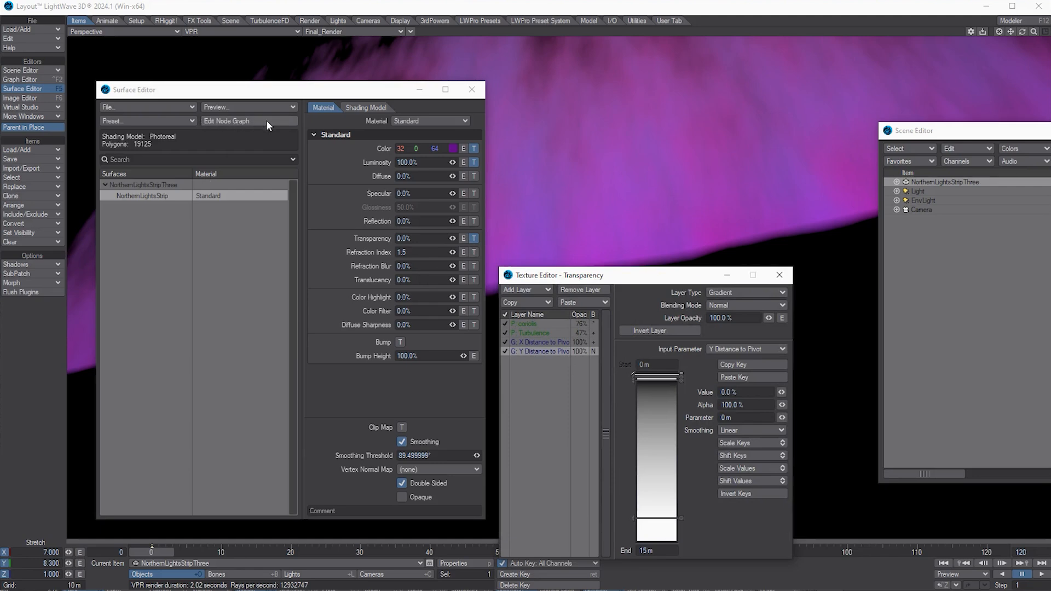
{"action": "left_click", "coordinate": [419, 89]}
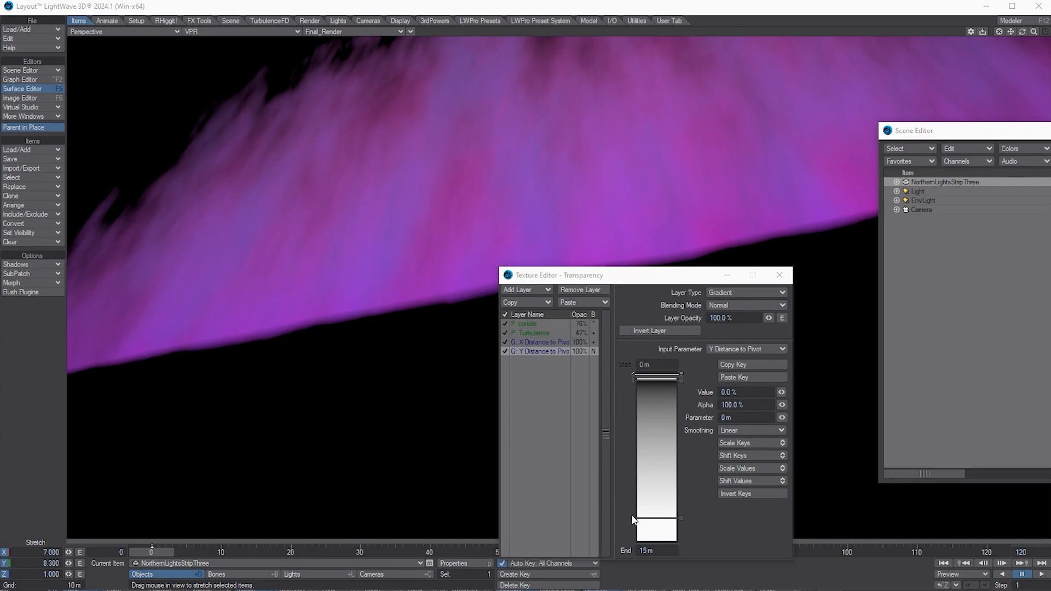
{"action": "left_click_drag", "start_coordinate": [634, 519], "coordinate": [631, 495]}
{"action": "left_click_drag", "start_coordinate": [634, 496], "coordinate": [634, 480]}
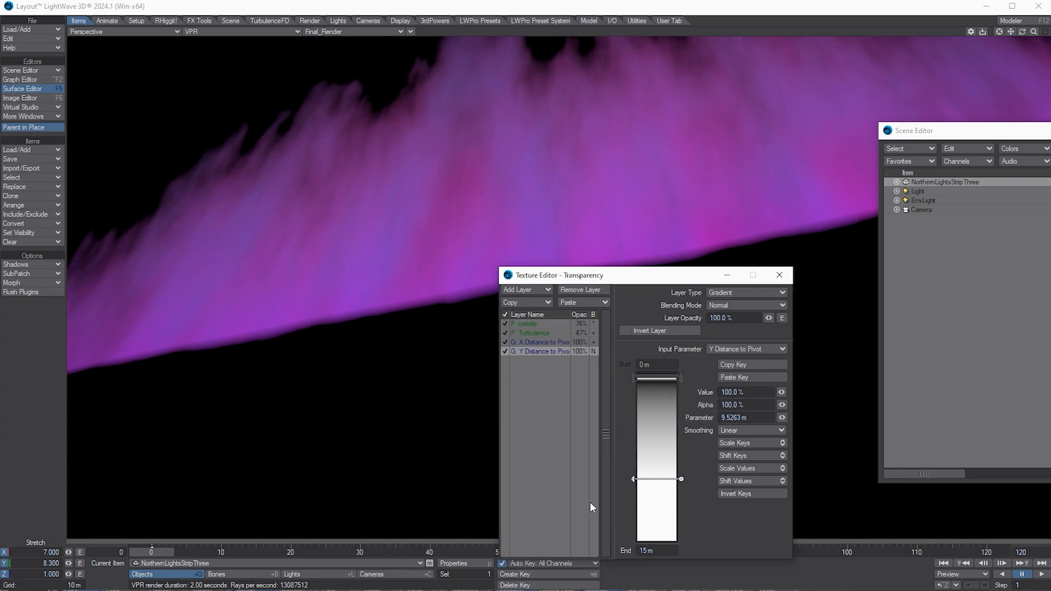
{"action": "left_click_drag", "start_coordinate": [633, 488], "coordinate": [633, 426]}
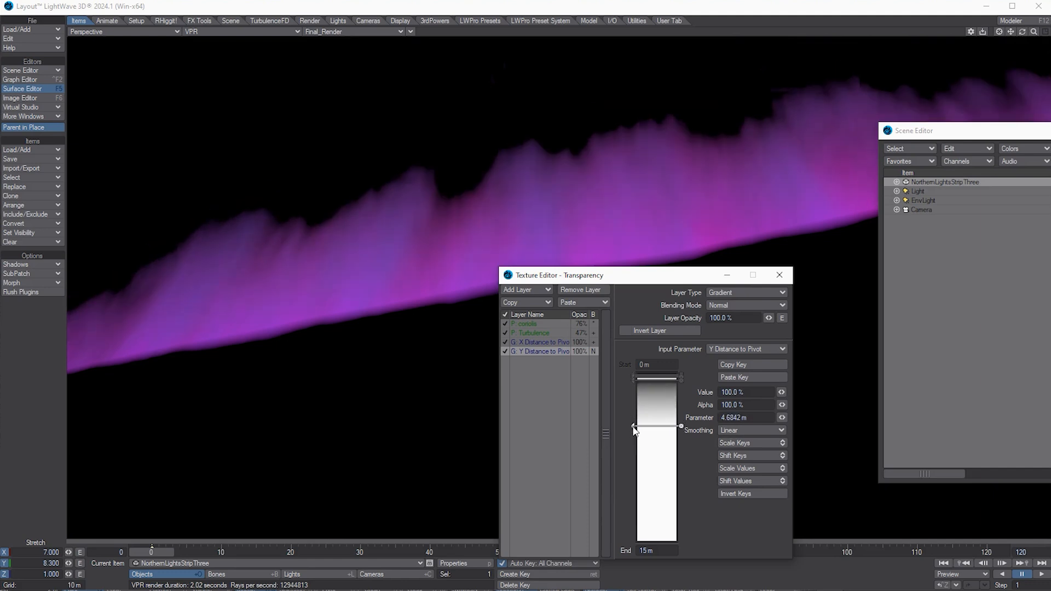
{"action": "left_click", "coordinate": [634, 381]}
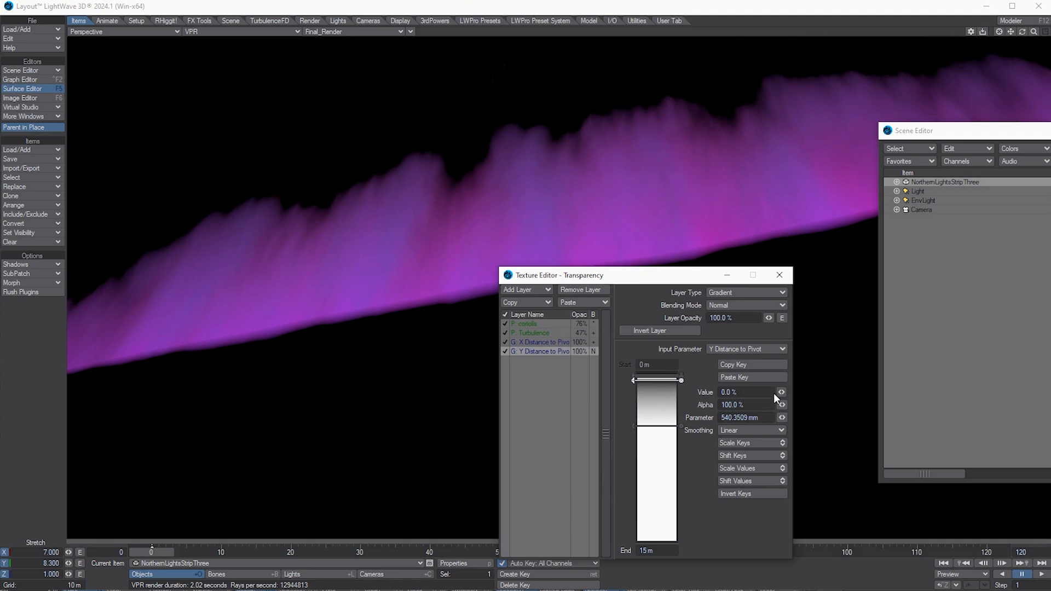
{"action": "left_click_drag", "start_coordinate": [782, 392], "coordinate": [781, 395]}
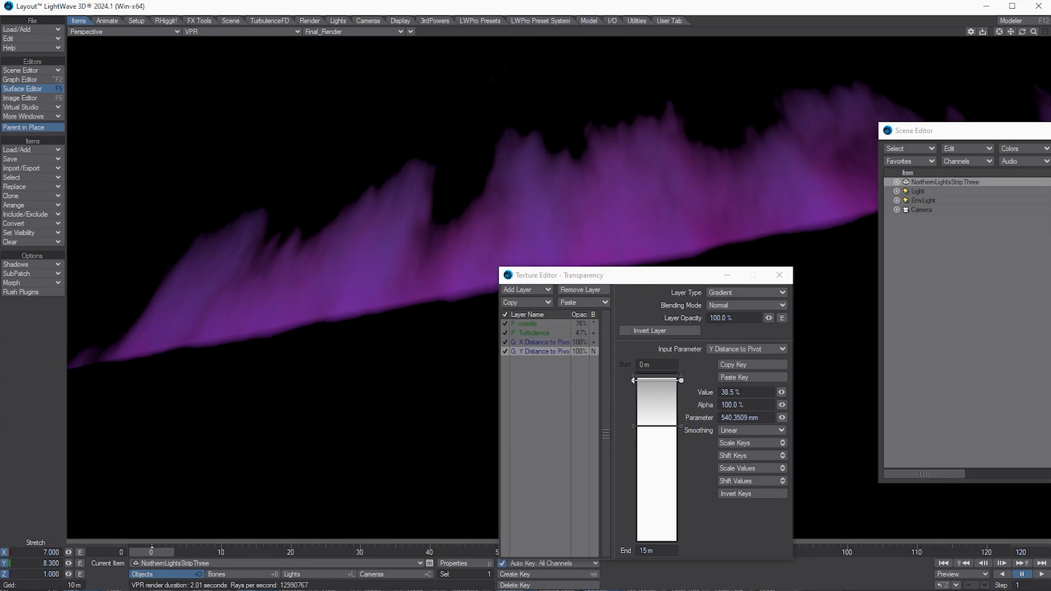
{"action": "left_click", "coordinate": [22, 89]}
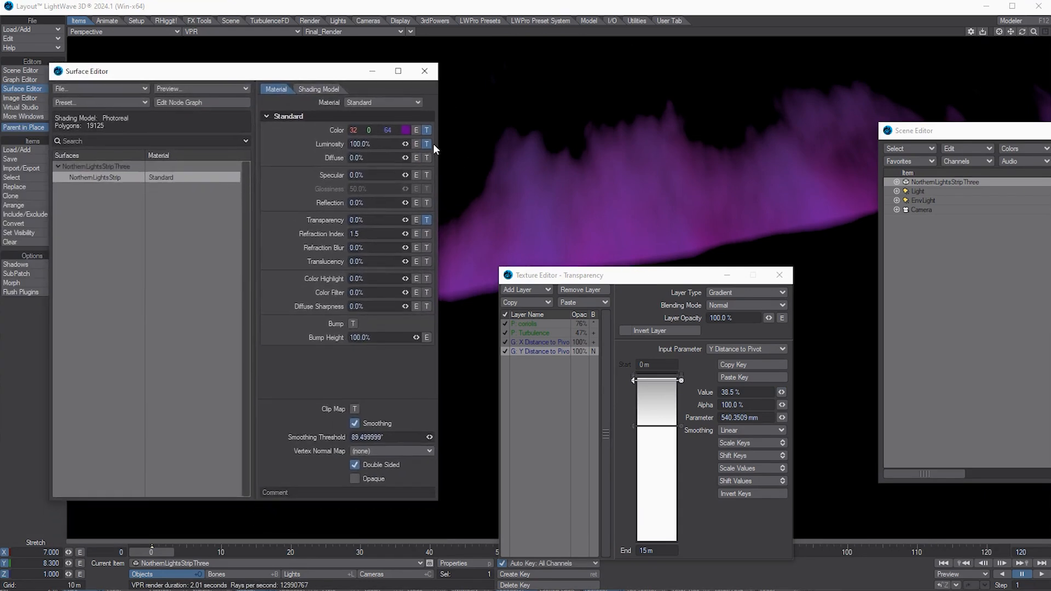
Step: Select the Y Distance to Pivot luminosity gradient and add two keys, one boosted, one about 101%
{"action": "left_click", "coordinate": [430, 144]}
{"action": "left_click", "coordinate": [549, 343]}
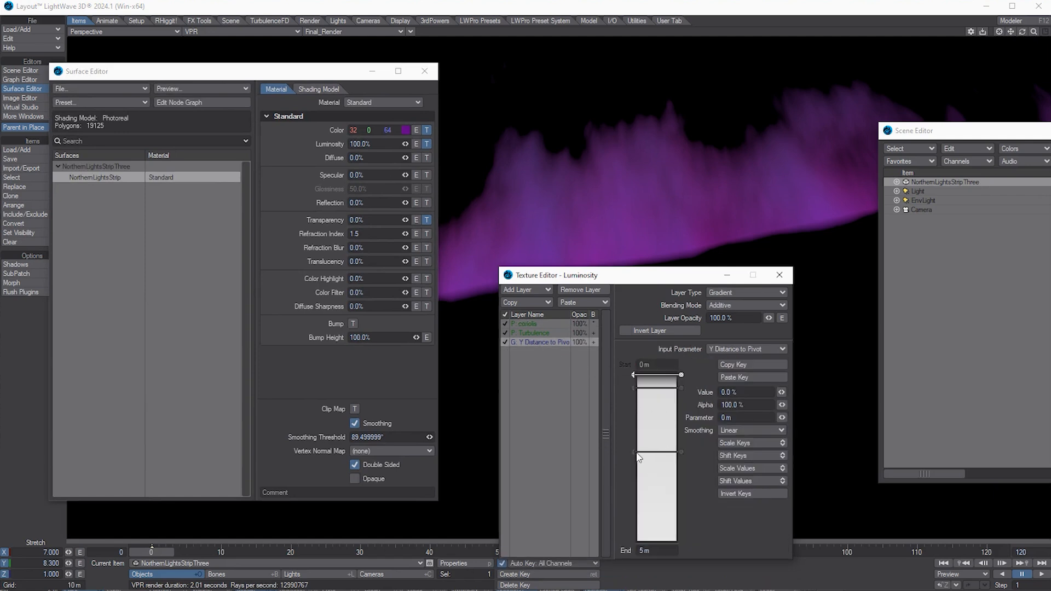
{"action": "left_click_drag", "start_coordinate": [634, 452], "coordinate": [634, 432]}
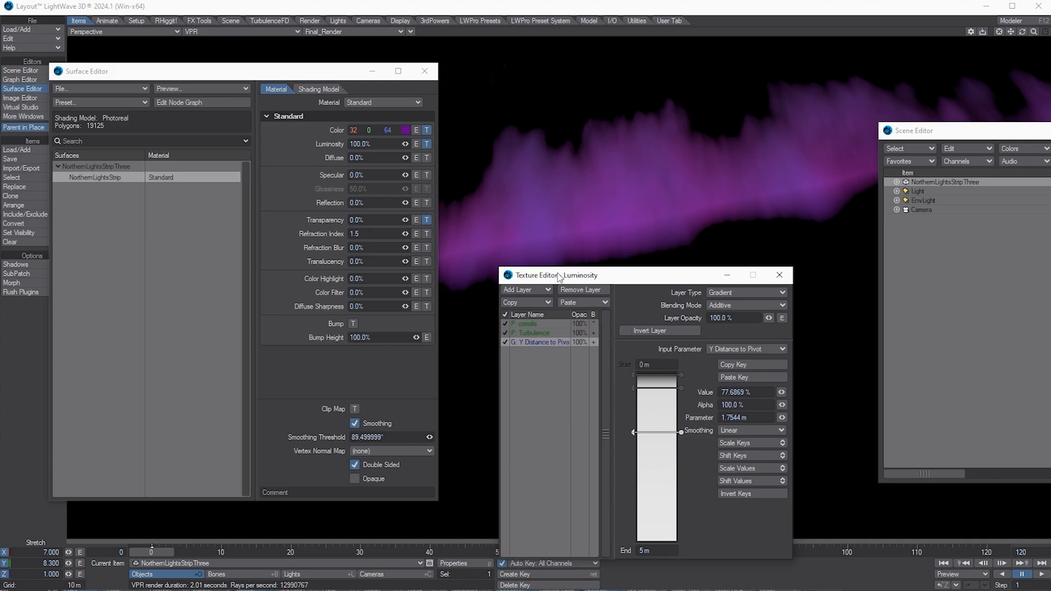
{"action": "left_click_drag", "start_coordinate": [284, 74], "coordinate": [0, 108]}
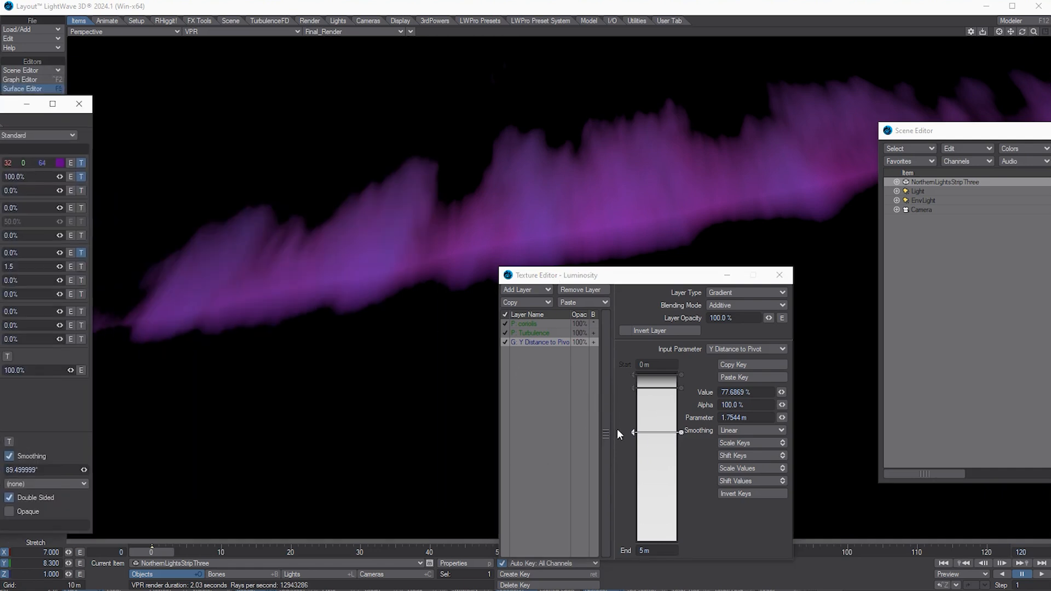
{"action": "left_click", "coordinate": [647, 453]}
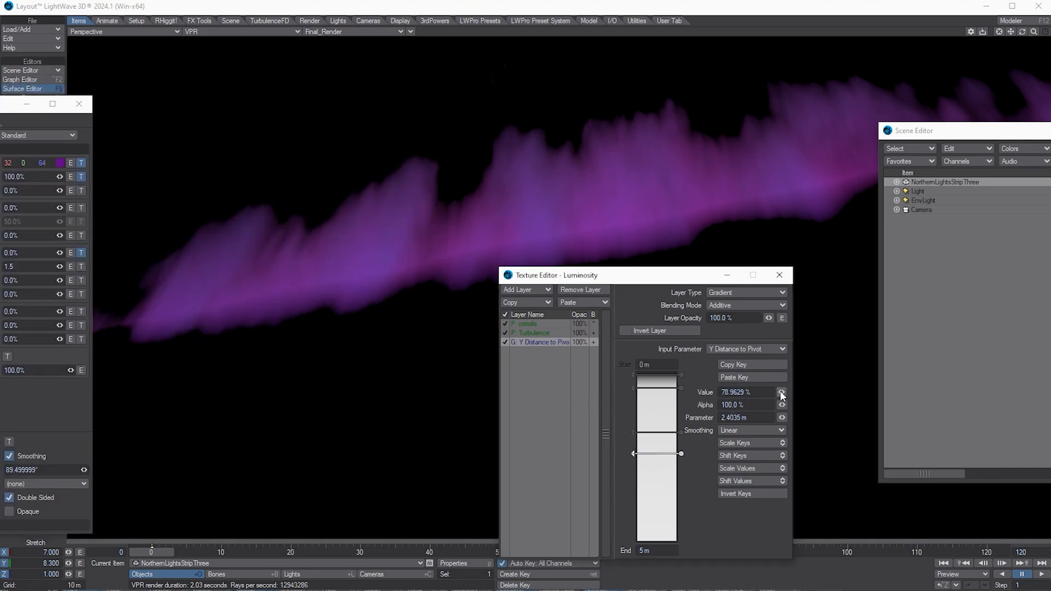
{"action": "left_click_drag", "start_coordinate": [781, 392], "coordinate": [783, 393]}
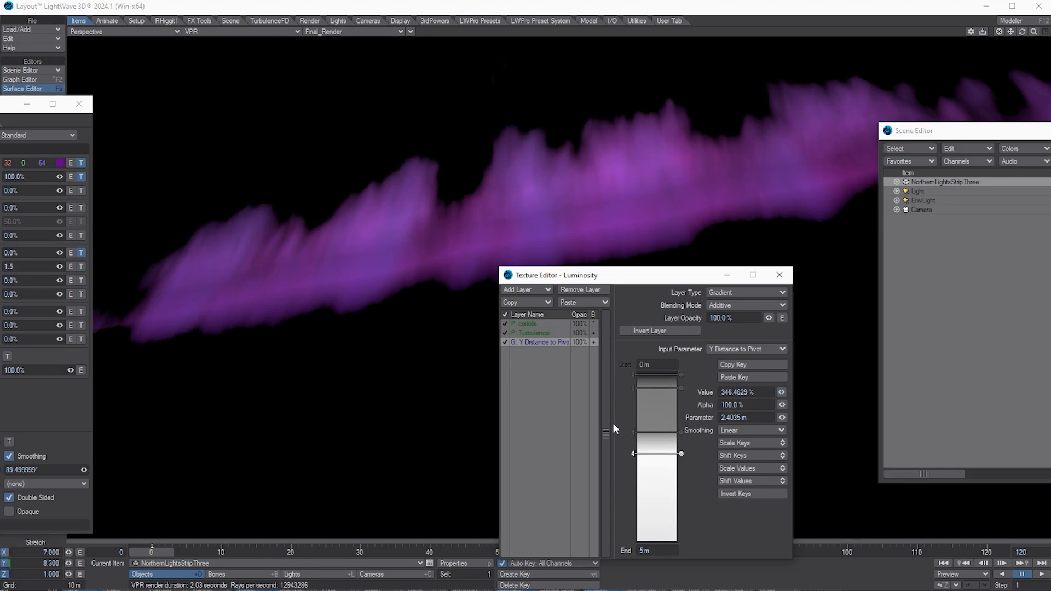
{"action": "left_click", "coordinate": [651, 474]}
{"action": "left_click_drag", "start_coordinate": [782, 393], "coordinate": [733, 392]}
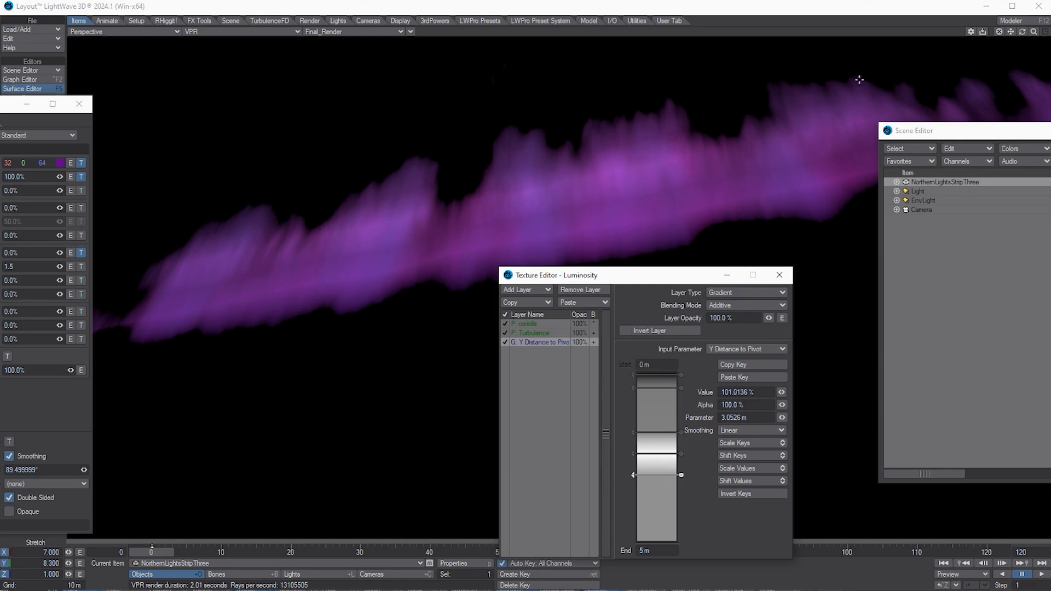
Step: Reposition the luminosity keys, adding one at 2.16 m and moving the lowest to 3.84 m
{"action": "left_click_drag", "start_coordinate": [633, 278], "coordinate": [714, 232]}
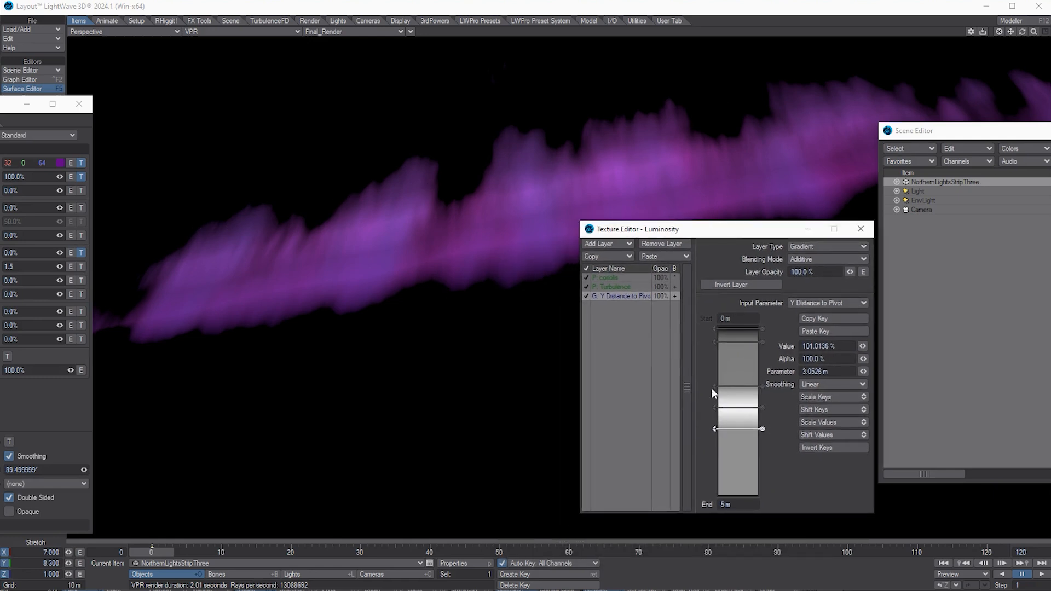
{"action": "left_click_drag", "start_coordinate": [712, 386], "coordinate": [713, 367]}
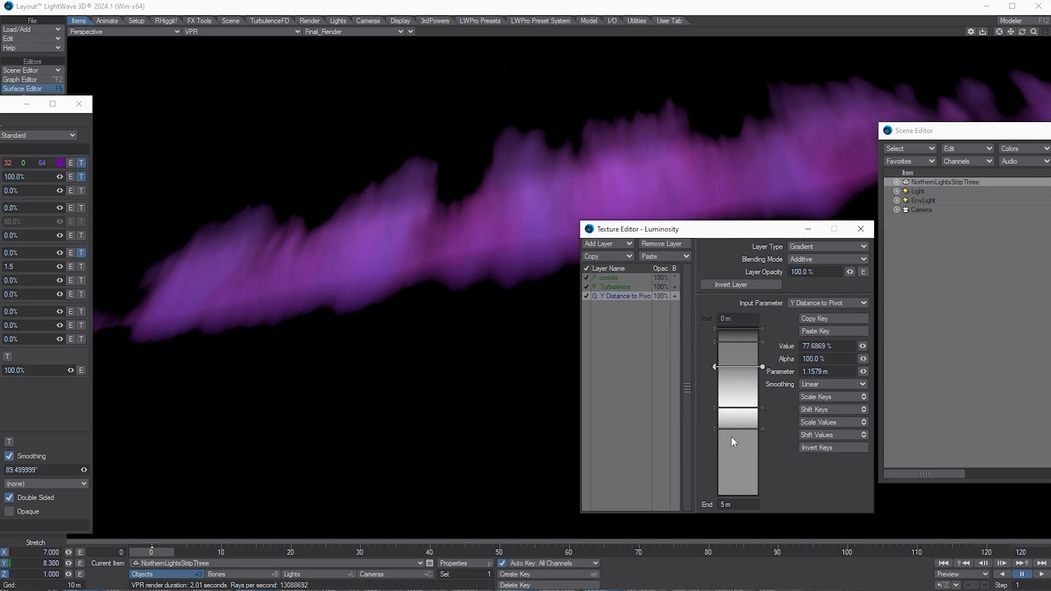
{"action": "left_click_drag", "start_coordinate": [712, 410], "coordinate": [715, 382]}
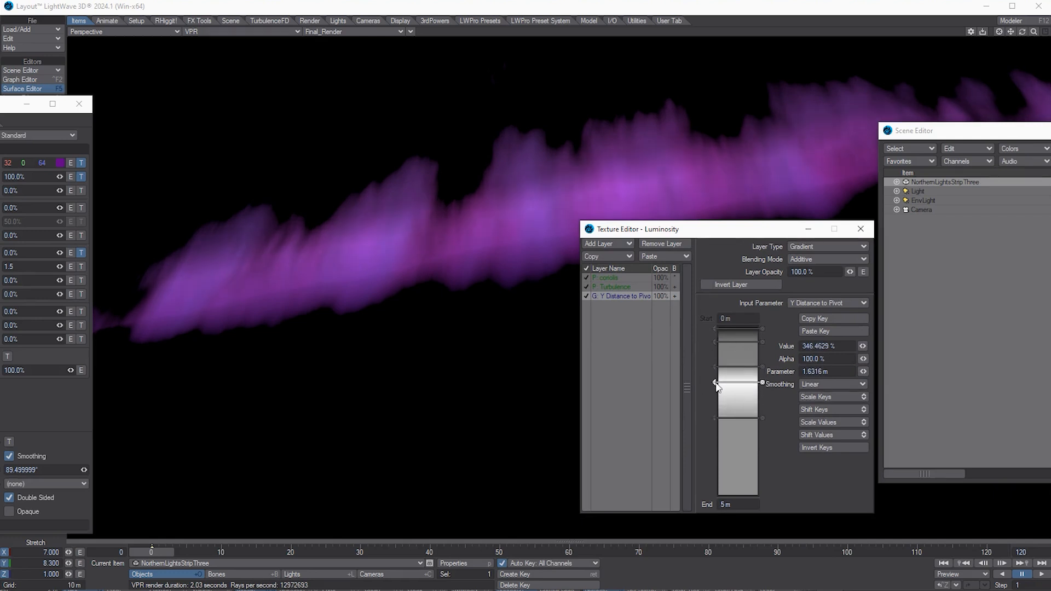
{"action": "left_click", "coordinate": [714, 341]}
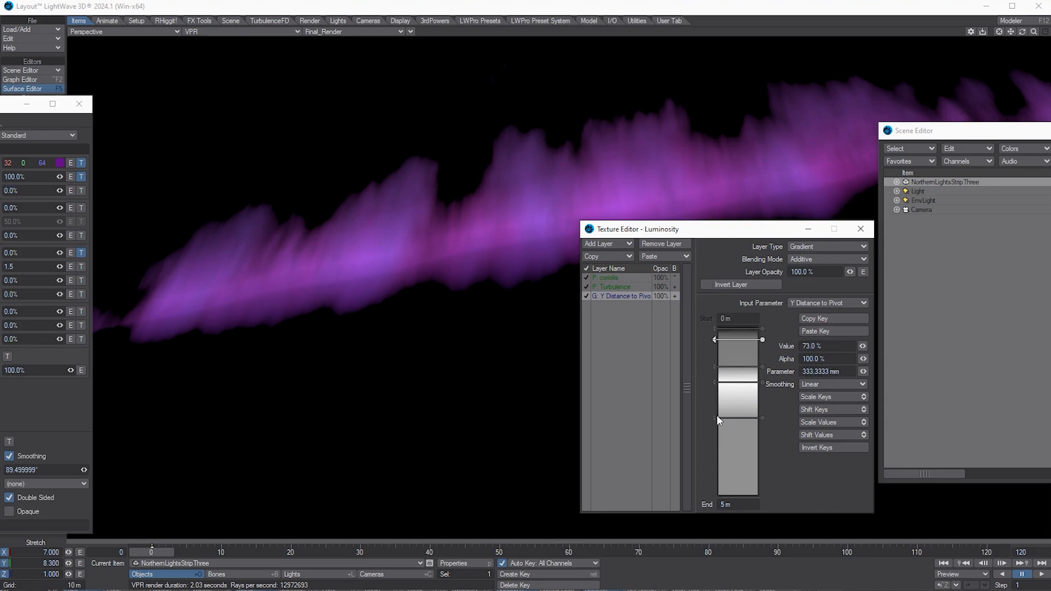
{"action": "left_click_drag", "start_coordinate": [717, 417], "coordinate": [721, 477]}
{"action": "left_click", "coordinate": [746, 405]}
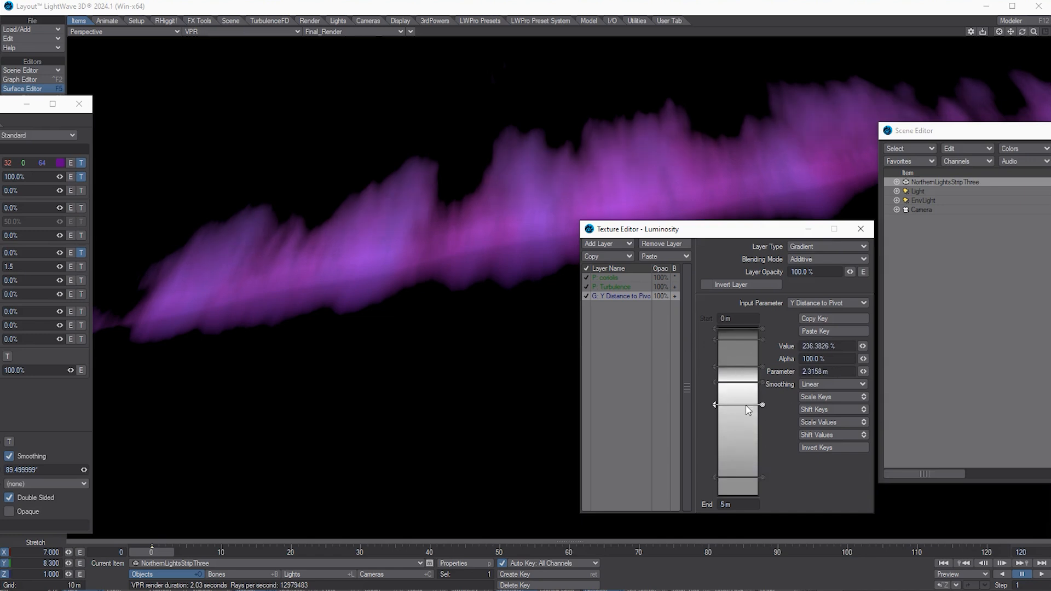
{"action": "left_click_drag", "start_coordinate": [746, 406], "coordinate": [745, 401]}
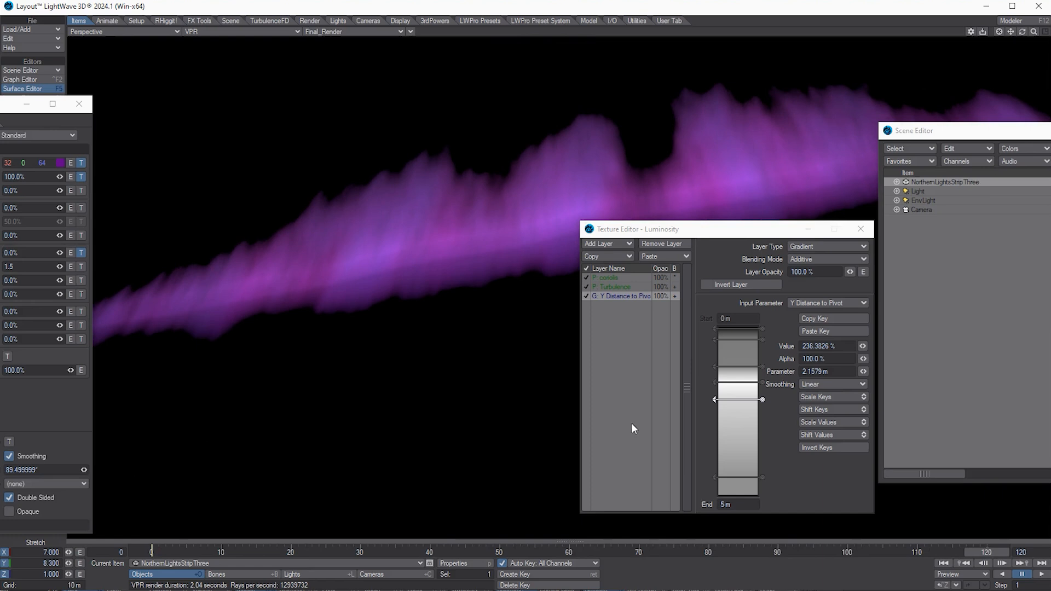
{"action": "left_click_drag", "start_coordinate": [714, 478], "coordinate": [714, 455]}
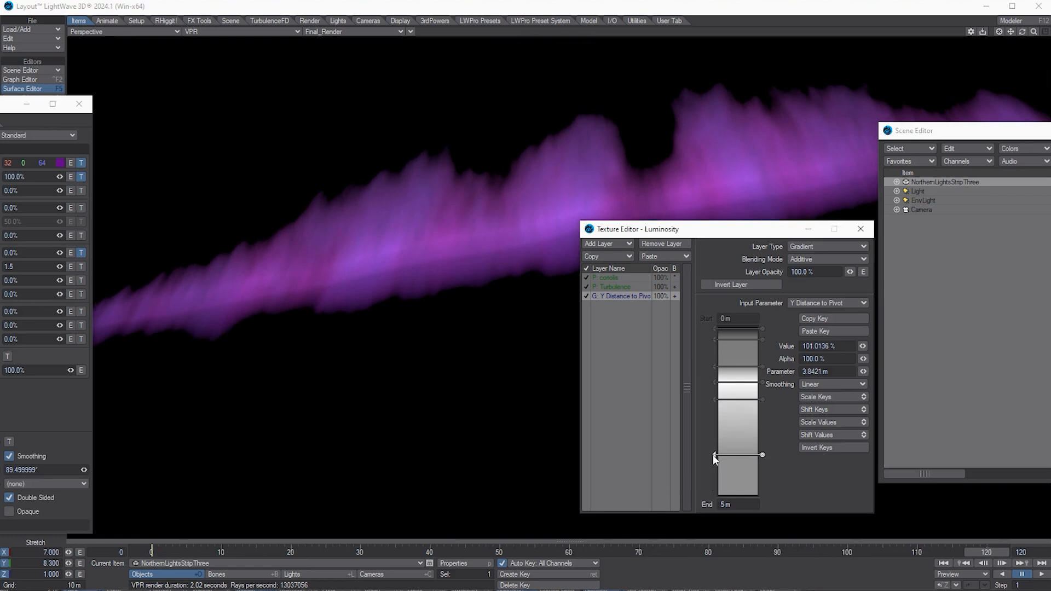
{"action": "left_click_drag", "start_coordinate": [986, 552], "coordinate": [151, 553]}
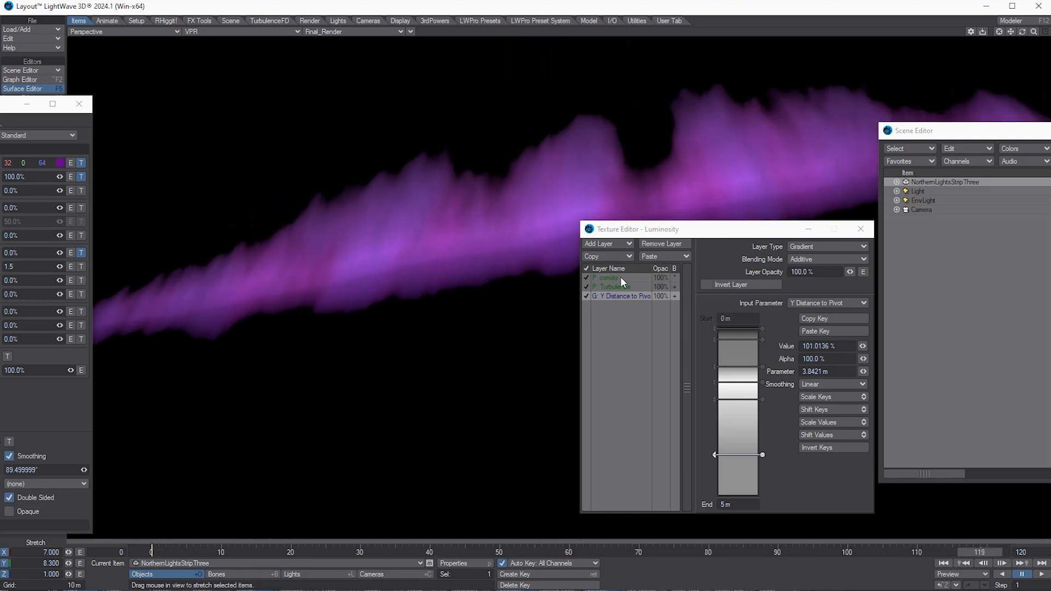
Step: Give the P: Turbulence luminosity layer a heading rotation of -17.76°
{"action": "left_click", "coordinate": [635, 286]}
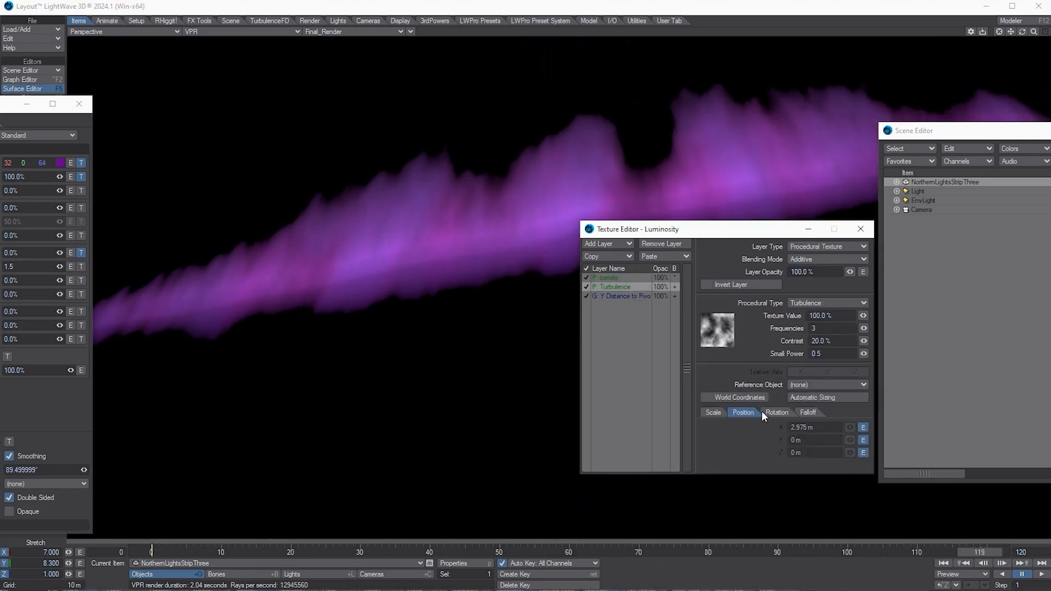
{"action": "left_click", "coordinate": [783, 414]}
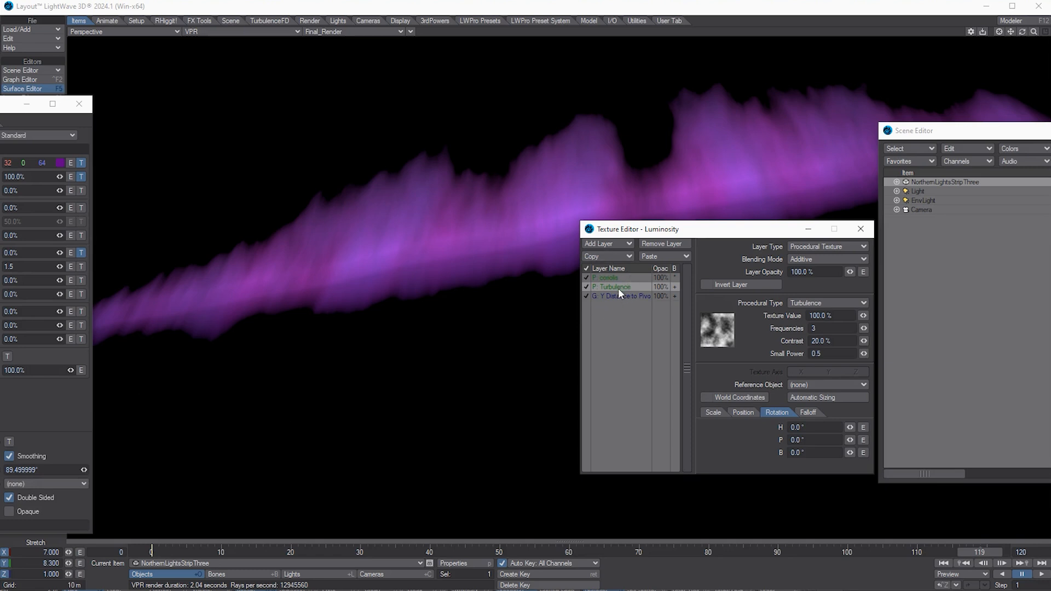
{"action": "mouse_move", "coordinate": [849, 427]}
{"action": "left_mouse_down"}
{"action": "mouse_move", "coordinate": [839, 426]}
{"action": "mouse_move", "coordinate": [856, 425]}
{"action": "left_mouse_up"}
Step: Add a 45° key at frame 120 to the turbulence texture's heading rotation envelope
{"action": "left_click", "coordinate": [863, 427]}
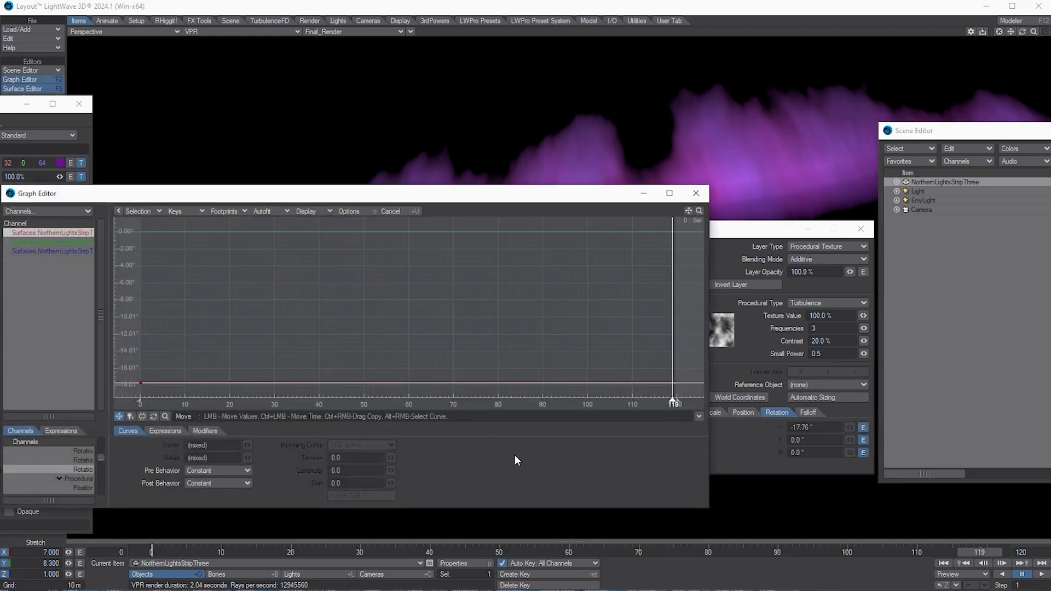
{"action": "key", "text": "Return"}
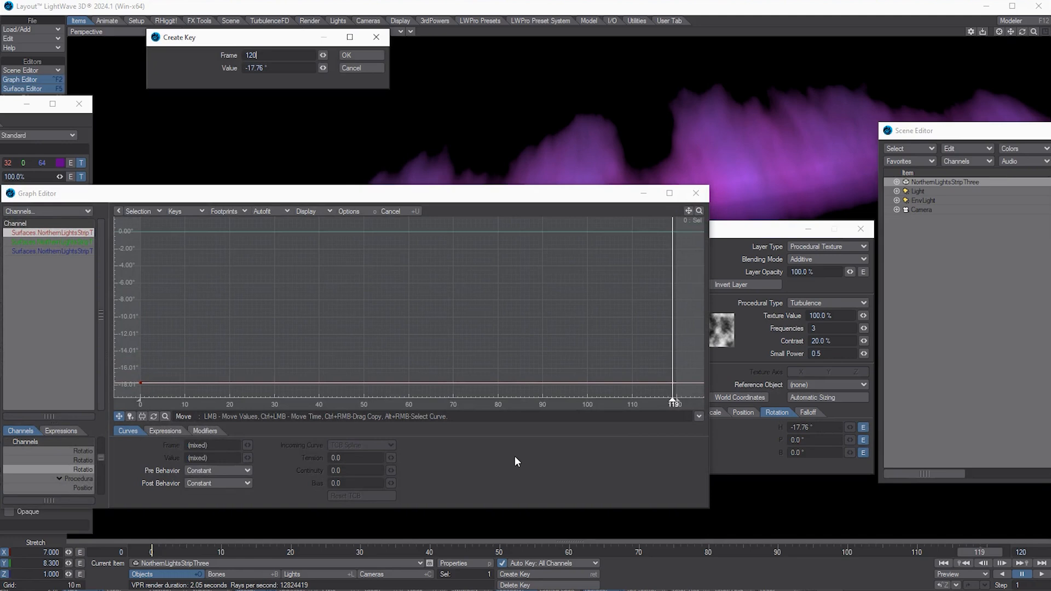
{"action": "key", "text": "Tab"}
{"action": "type", "text": "45"}
{"action": "key", "text": "Return"}
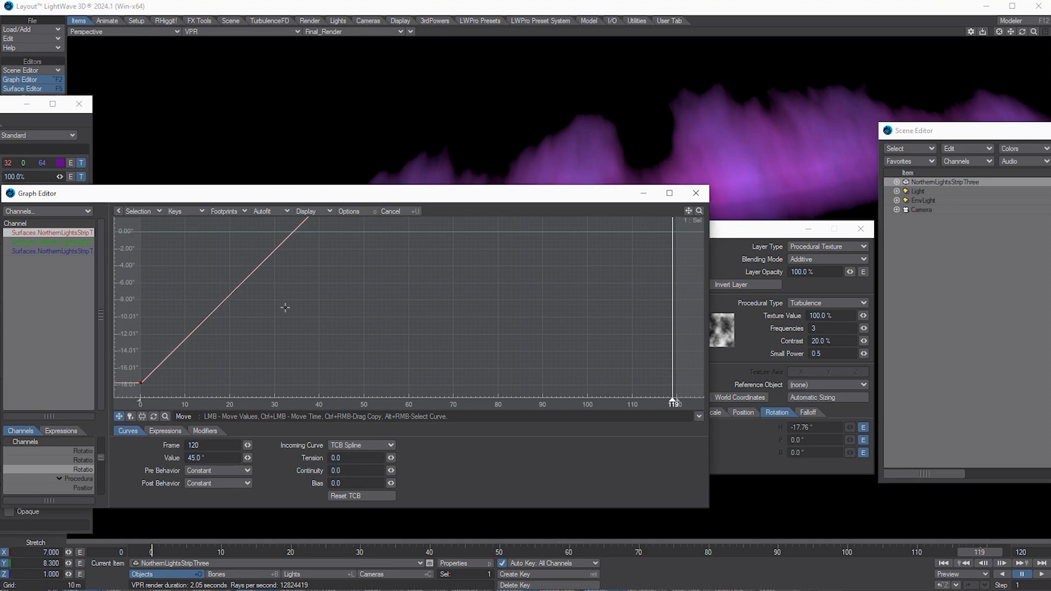
Step: Set both keys' pre- and post-behaviour to Linear so the heading continues beyond them
{"action": "left_click", "coordinate": [699, 210]}
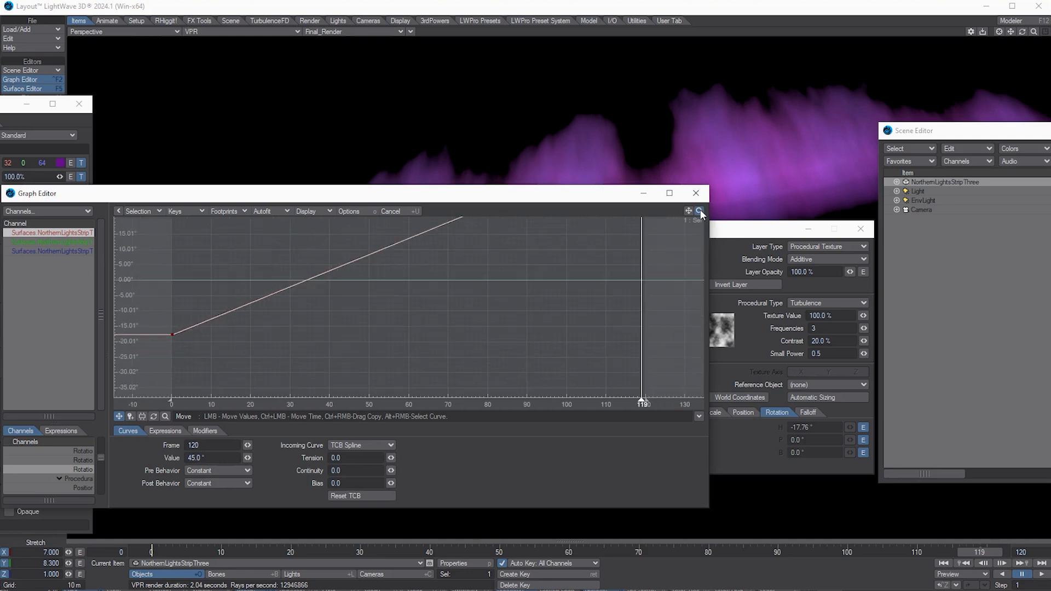
{"action": "left_click_drag", "start_coordinate": [146, 233], "coordinate": [703, 410]}
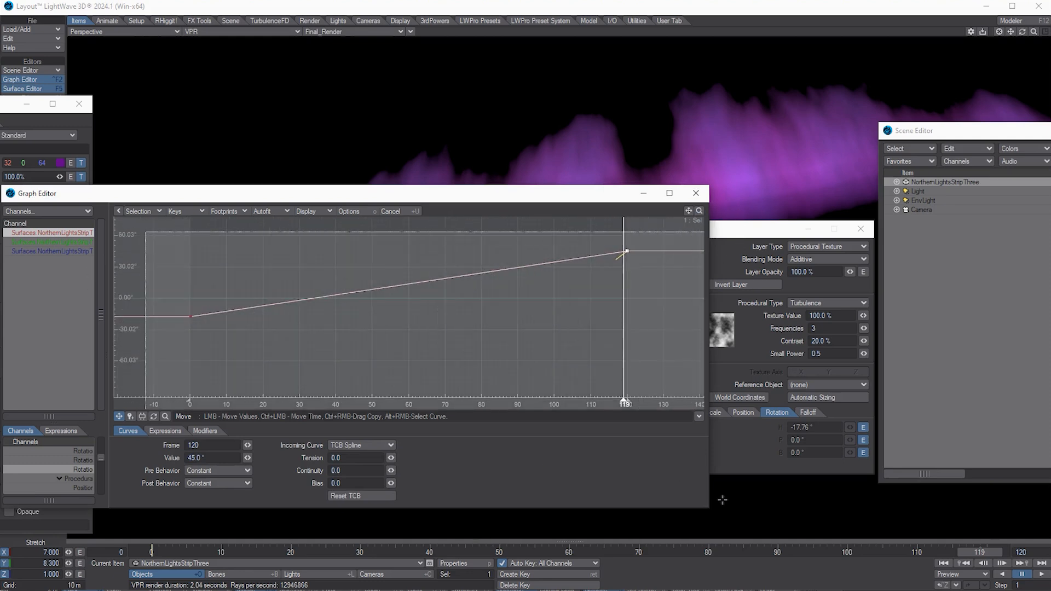
{"action": "left_click", "coordinate": [236, 470]}
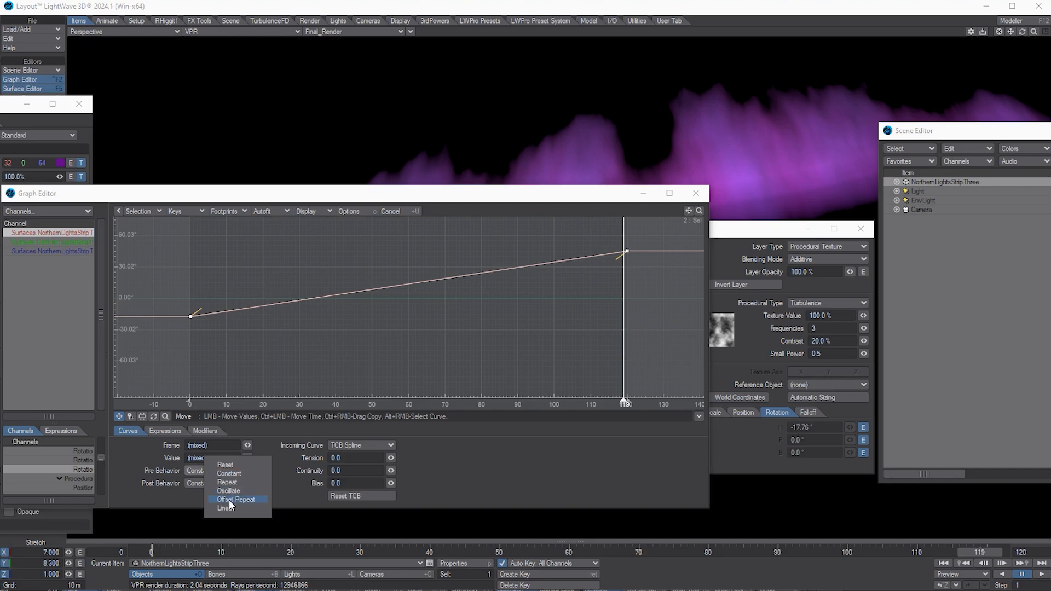
{"action": "left_click", "coordinate": [228, 508]}
{"action": "left_click", "coordinate": [226, 490]}
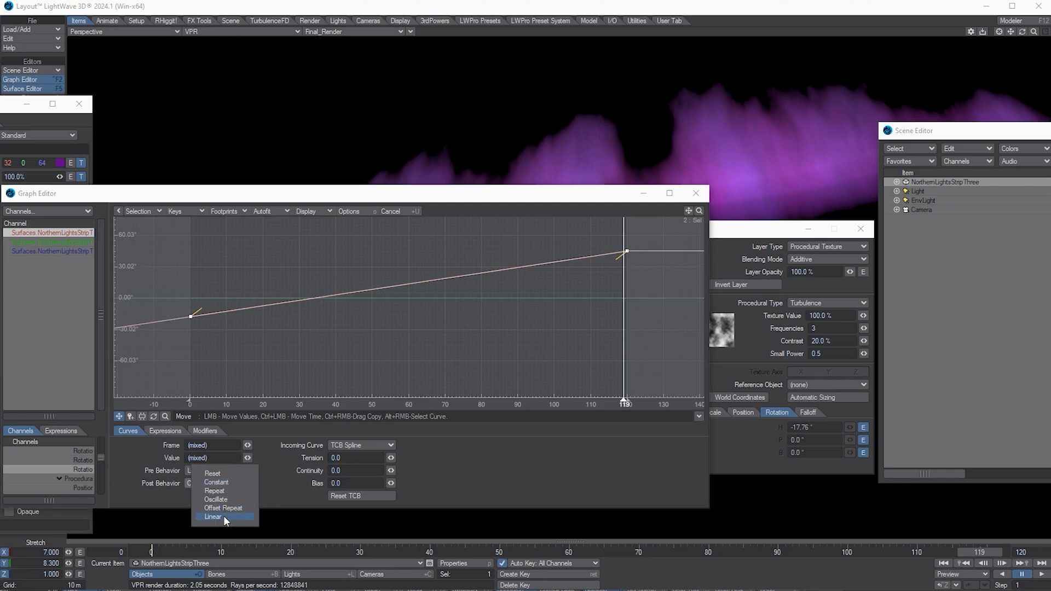
{"action": "left_click", "coordinate": [224, 515]}
{"action": "left_click", "coordinate": [696, 193]}
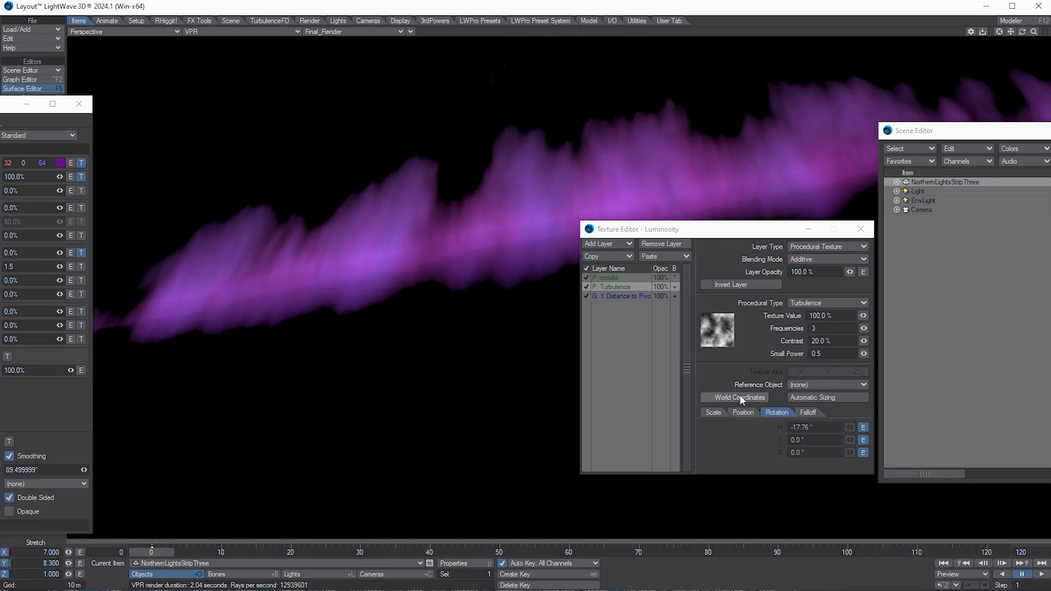
Step: Show the Y Distance to Pivot gradient layer, then close the Surface Editor
{"action": "left_click", "coordinate": [816, 383]}
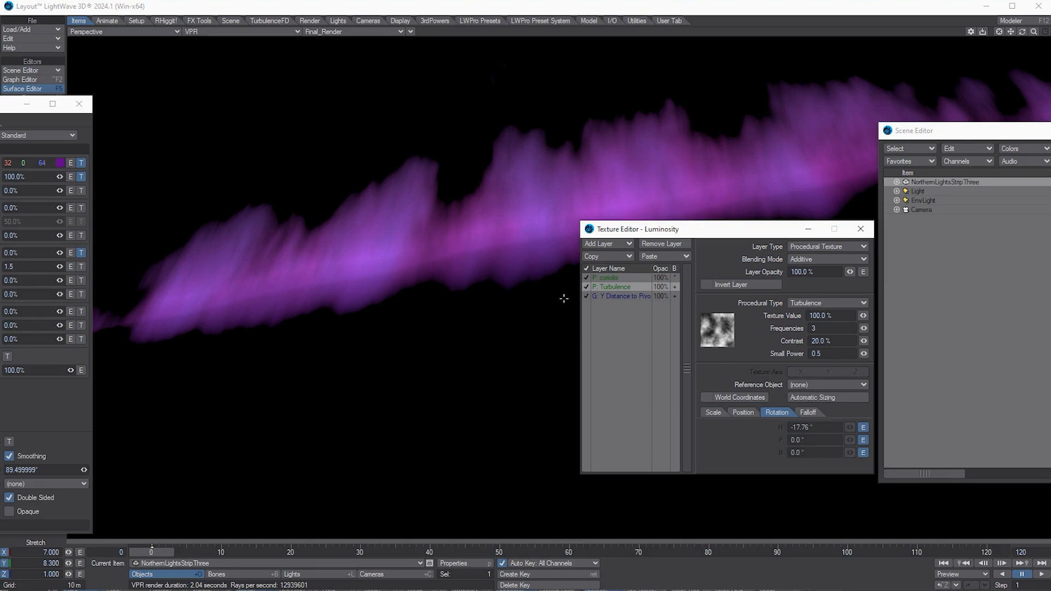
{"action": "left_click", "coordinate": [617, 296]}
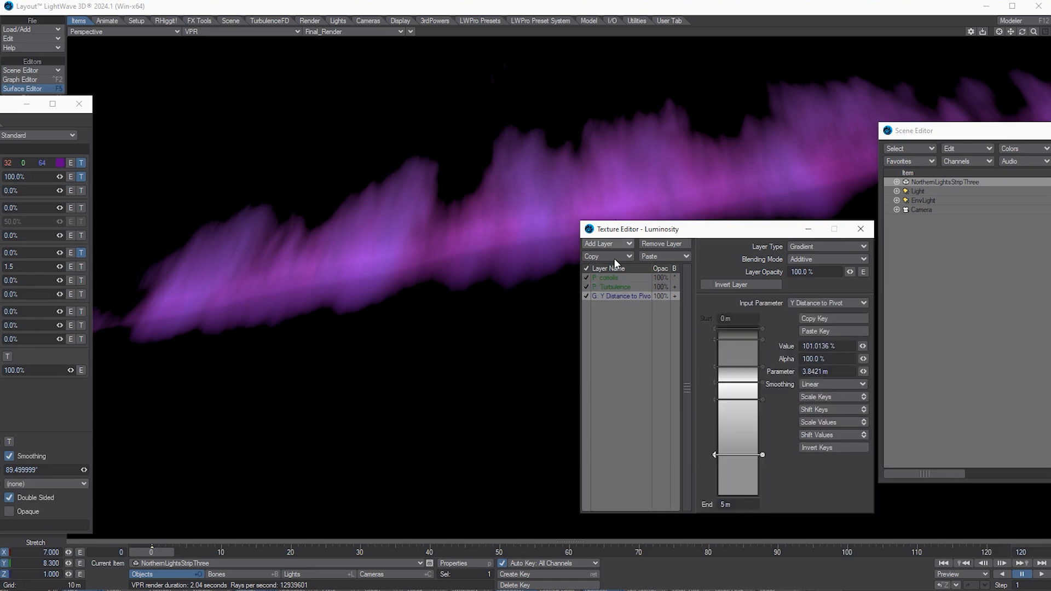
{"action": "left_click_drag", "start_coordinate": [690, 235], "coordinate": [705, 226]}
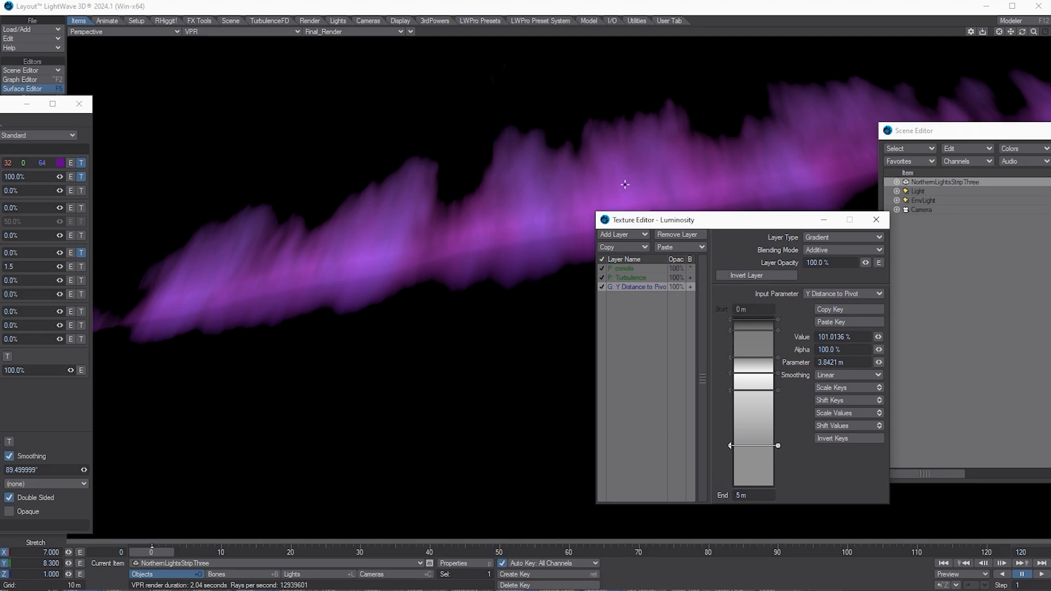
{"action": "left_click_drag", "start_coordinate": [66, 109], "coordinate": [550, 85]}
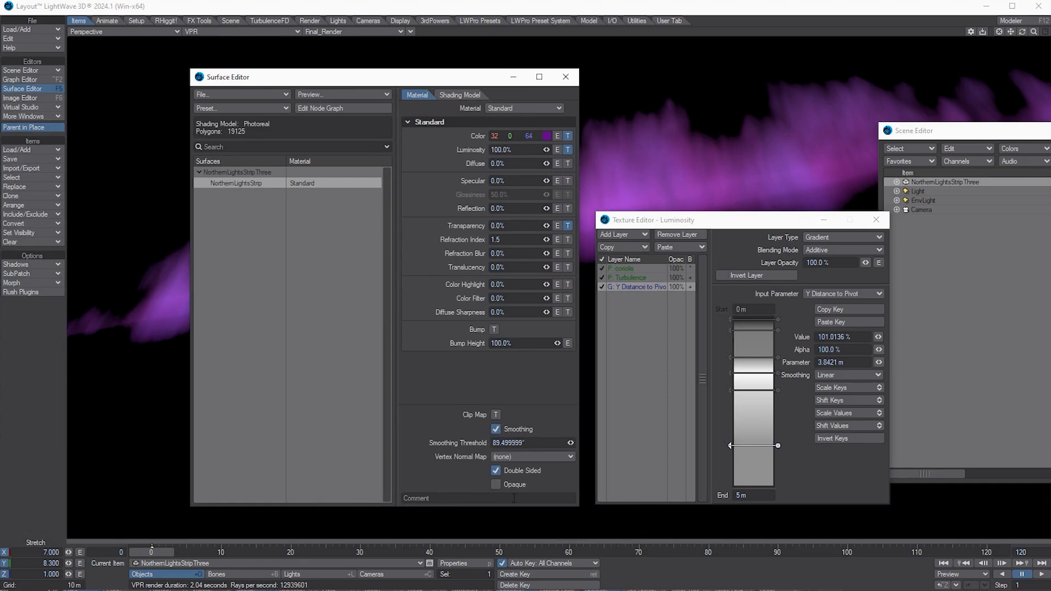
{"action": "left_click", "coordinate": [565, 77]}
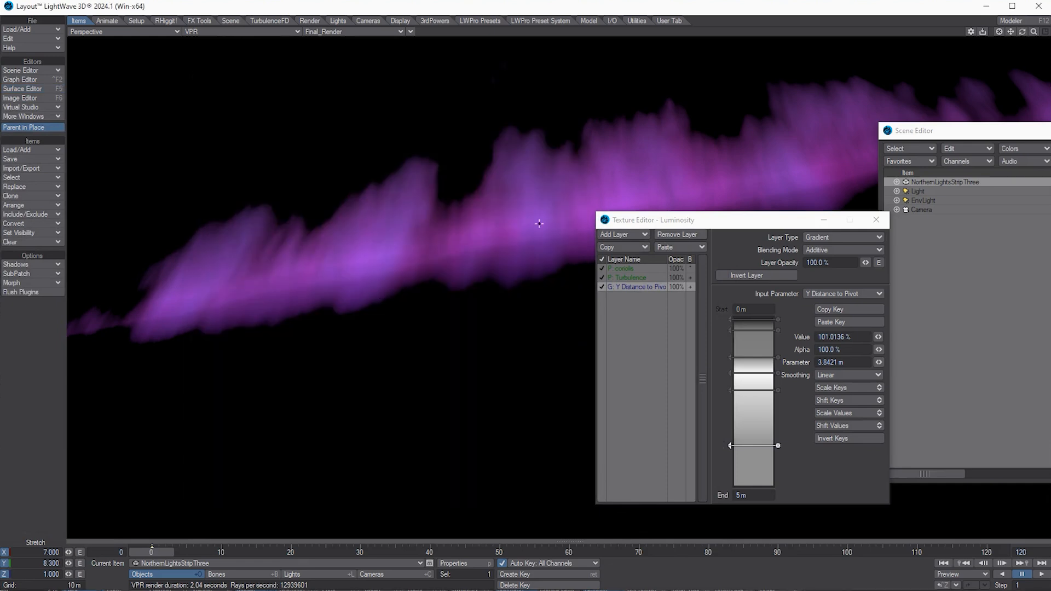
Step: Move the editor windows aside, preview frames 0–120, and switch to Cameras mode
{"action": "left_click_drag", "start_coordinate": [636, 225], "coordinate": [513, 230]}
{"action": "left_click_drag", "start_coordinate": [917, 131], "coordinate": [1050, 135]}
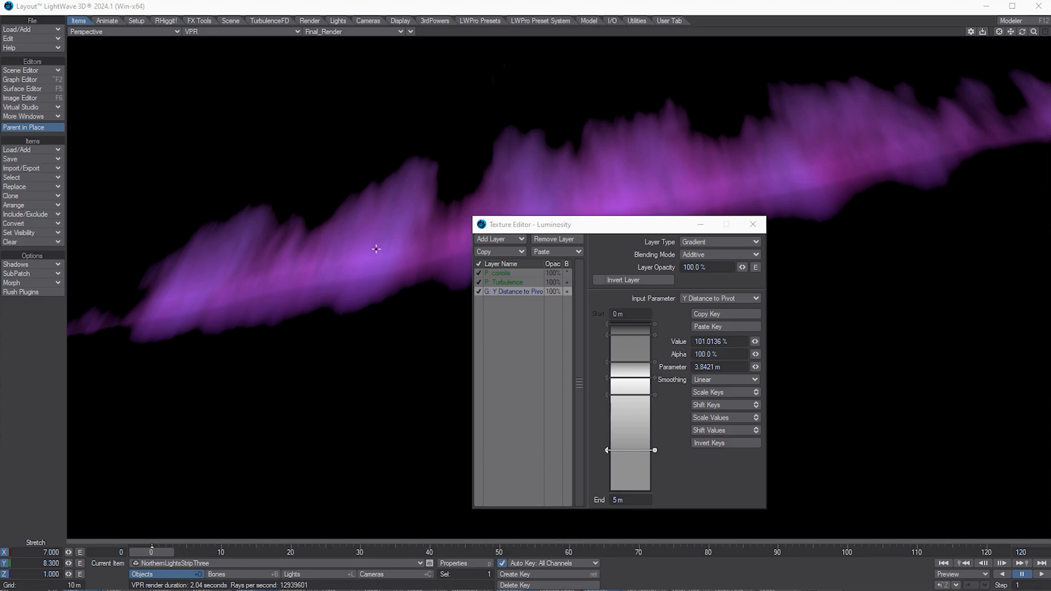
{"action": "left_click_drag", "start_coordinate": [619, 229], "coordinate": [819, 234]}
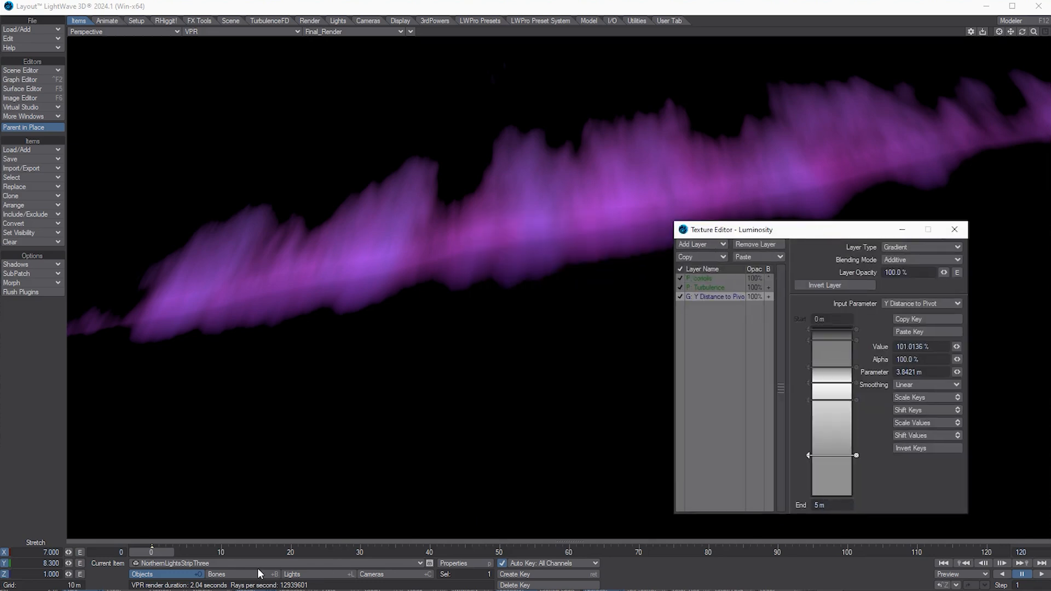
{"action": "mouse_move", "coordinate": [164, 550]}
{"action": "left_mouse_down"}
{"action": "mouse_move", "coordinate": [999, 549]}
{"action": "mouse_move", "coordinate": [134, 550]}
{"action": "mouse_move", "coordinate": [304, 549]}
{"action": "mouse_move", "coordinate": [152, 550]}
{"action": "left_mouse_up"}
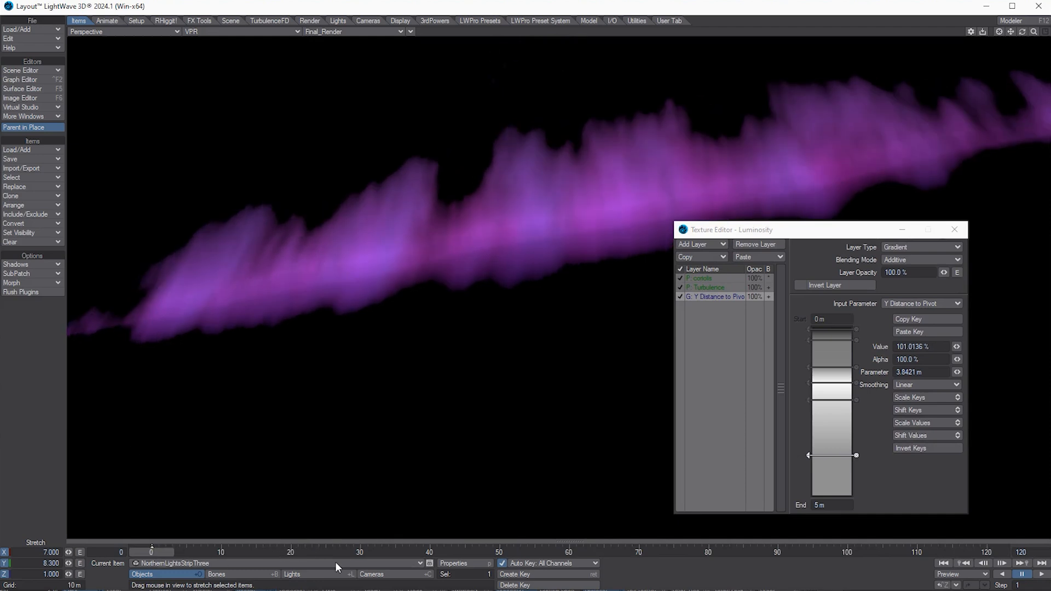
{"action": "left_click", "coordinate": [378, 575]}
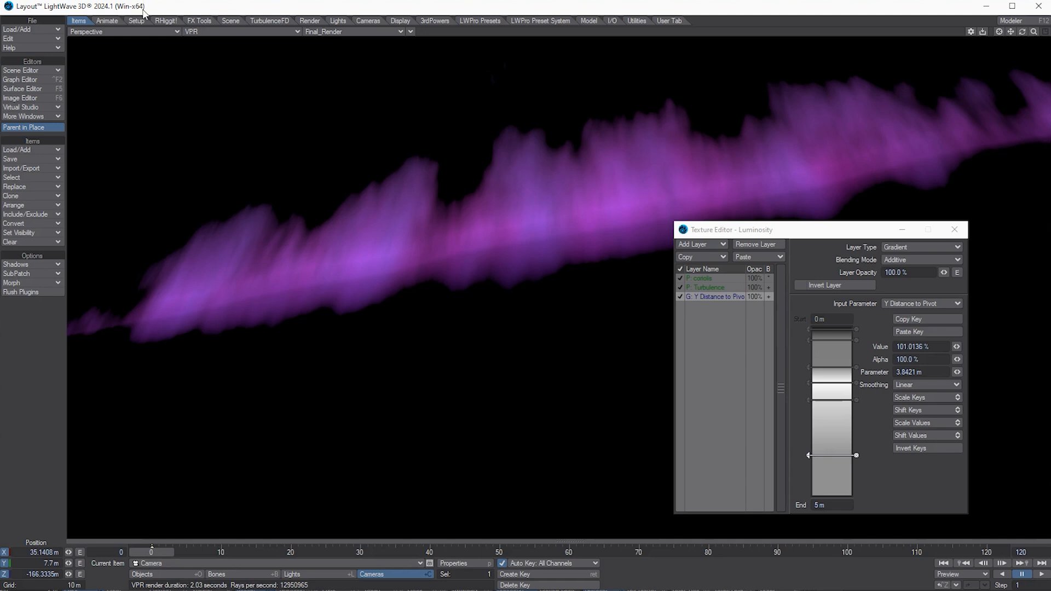
Step: Set the viewport to look through the scene Camera
{"action": "left_click", "coordinate": [146, 31]}
{"action": "mouse_move", "coordinate": [159, 87]}
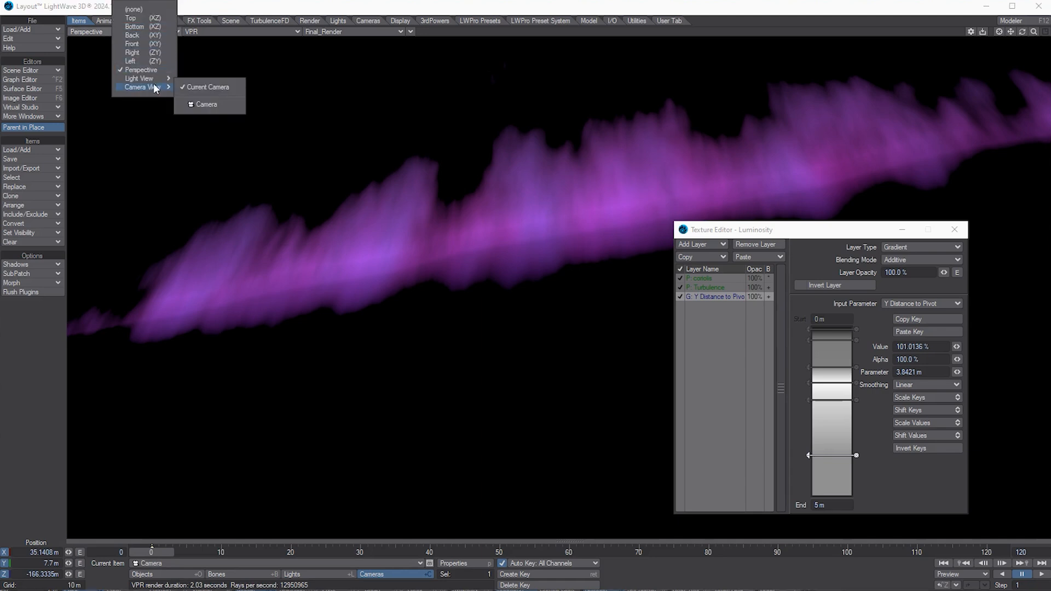
{"action": "left_click", "coordinate": [210, 105]}
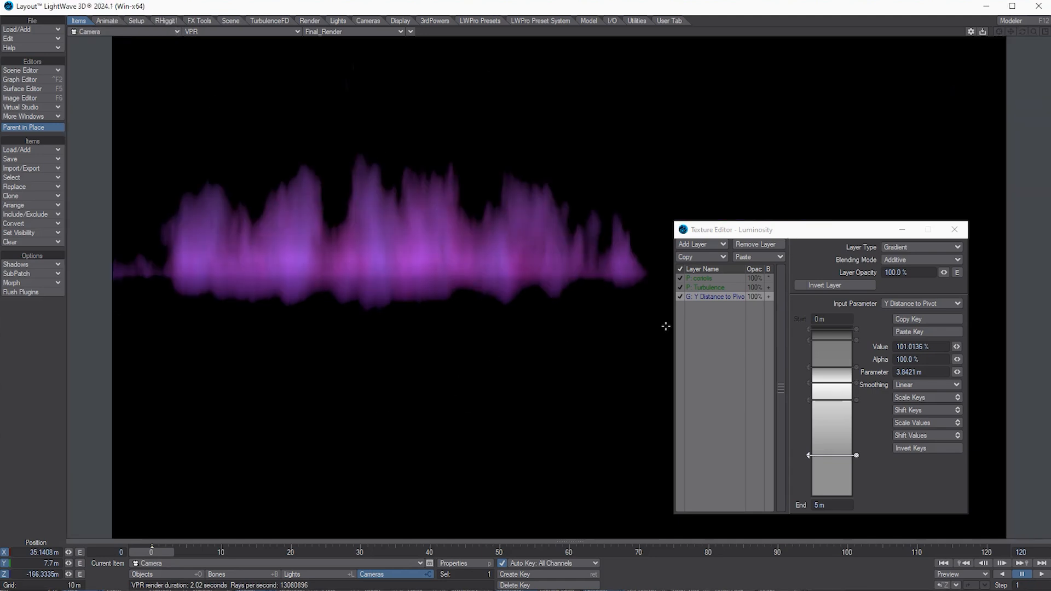
{"action": "left_click_drag", "start_coordinate": [733, 230], "coordinate": [839, 233]}
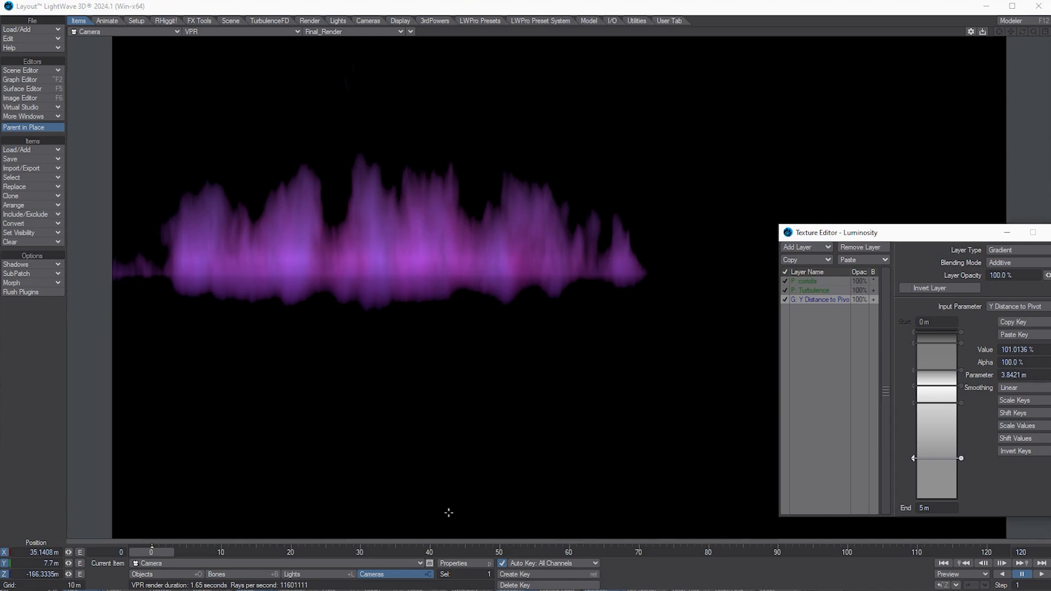
Step: Turn and lower the camera to bring the aurora into the shot
{"action": "key", "text": "y"}
{"action": "left_click_drag", "start_coordinate": [460, 449], "coordinate": [369, 441]}
{"action": "key", "text": "t"}
{"action": "right_click_drag", "start_coordinate": [387, 432], "coordinate": [390, 476]}
{"action": "right_click_drag", "start_coordinate": [536, 192], "coordinate": [534, 313]}
{"action": "key", "text": "y"}
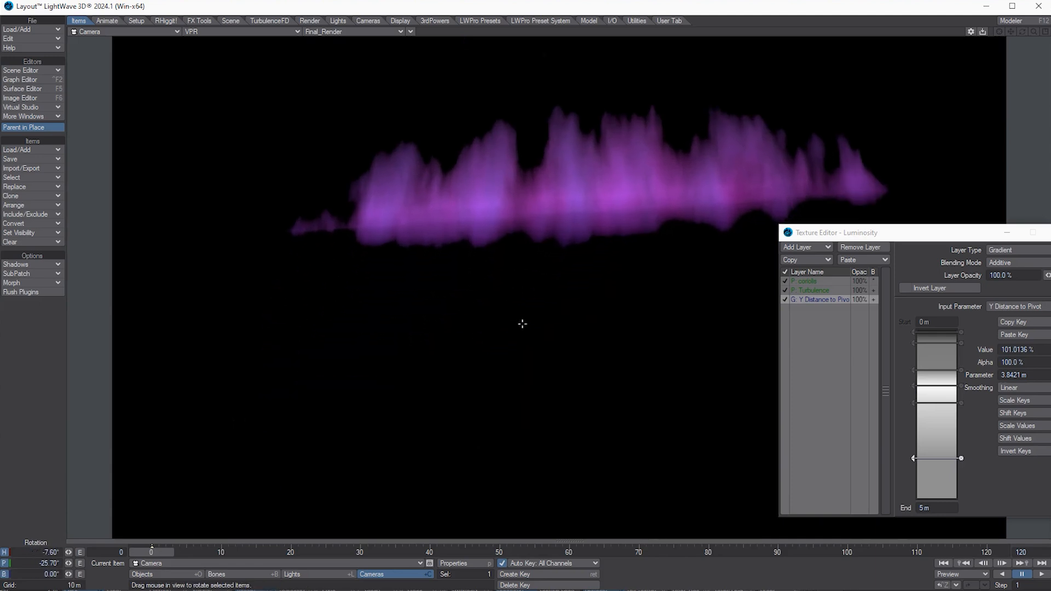
{"action": "mouse_move", "coordinate": [521, 329]}
{"action": "left_mouse_down"}
{"action": "mouse_move", "coordinate": [526, 312]}
{"action": "mouse_move", "coordinate": [514, 323]}
{"action": "left_mouse_up"}
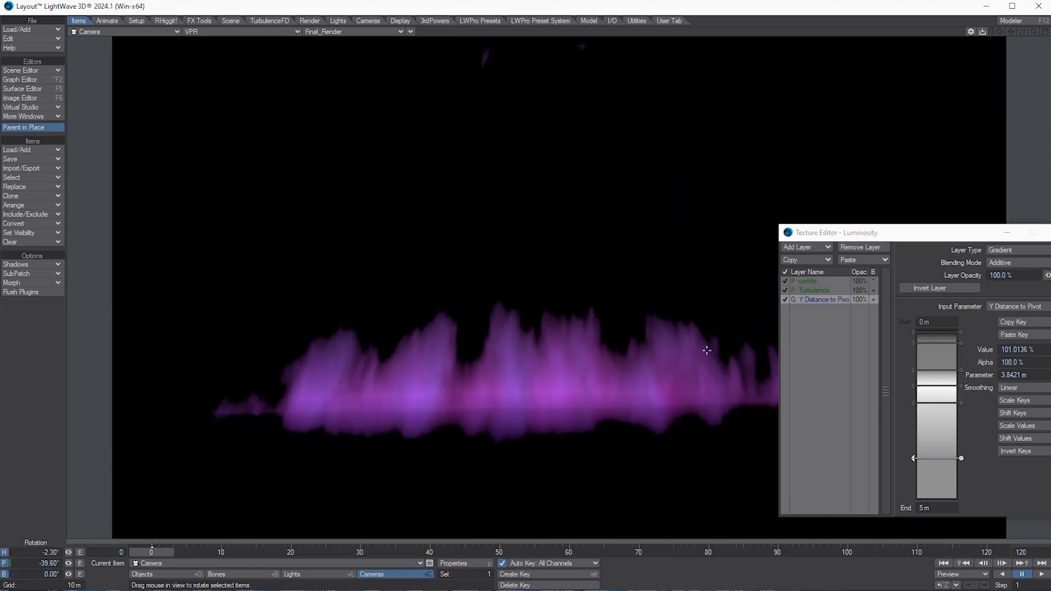
Step: Shift, move closer and tilt the camera to heading 2.5°, pitch -53.2°, framing the aurora
{"action": "key", "text": "t"}
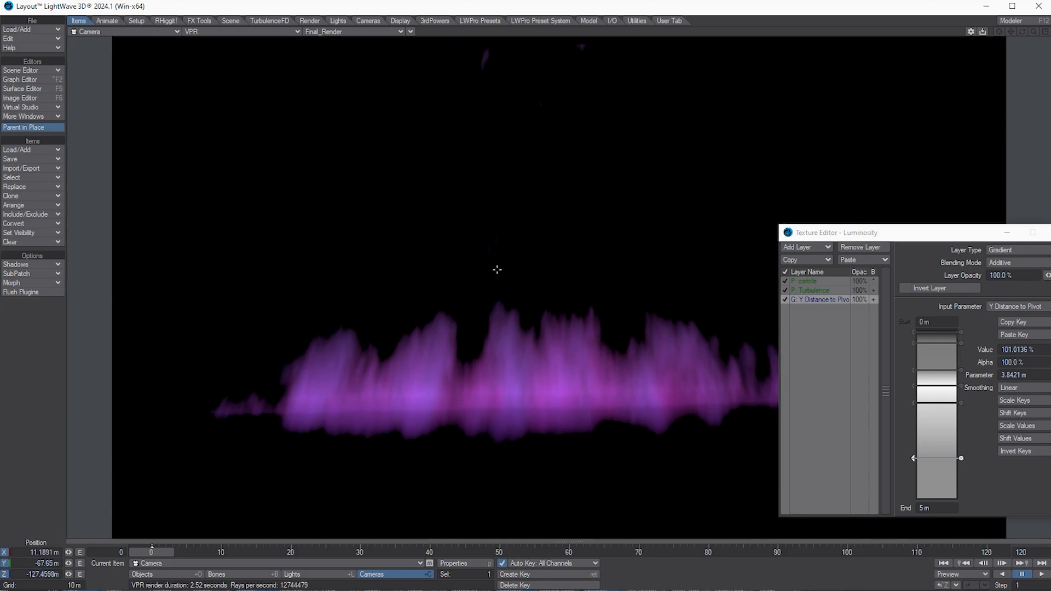
{"action": "left_click_drag", "start_coordinate": [497, 270], "coordinate": [520, 285]}
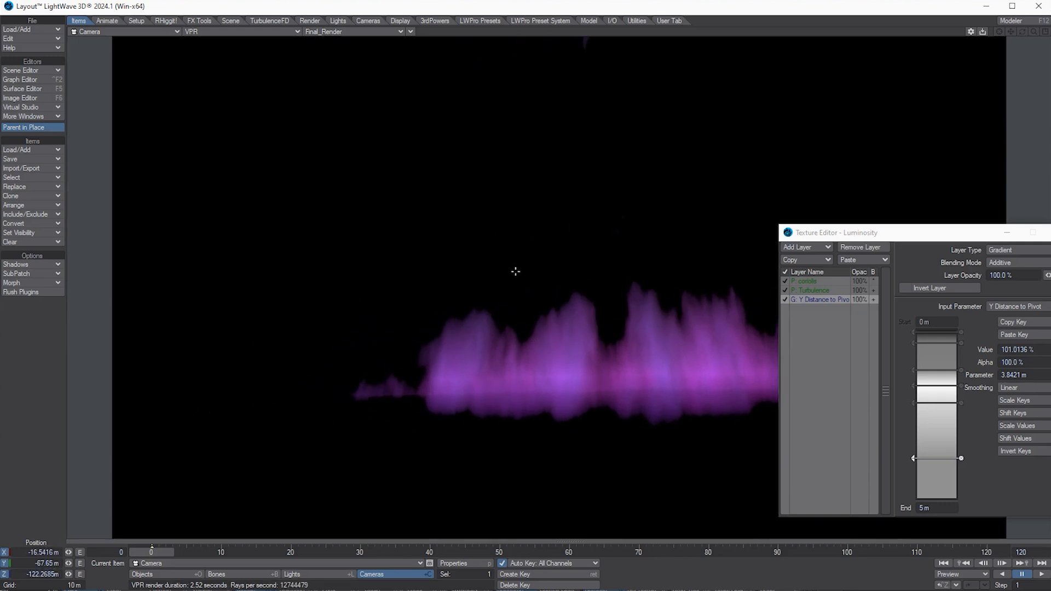
{"action": "right_click_drag", "start_coordinate": [514, 273], "coordinate": [524, 273]}
{"action": "mouse_move", "coordinate": [524, 273]}
{"action": "left_mouse_down"}
{"action": "mouse_move", "coordinate": [530, 263]}
{"action": "mouse_move", "coordinate": [526, 272]}
{"action": "left_mouse_up"}
{"action": "key", "text": "y"}
{"action": "left_click_drag", "start_coordinate": [540, 274], "coordinate": [495, 371]}
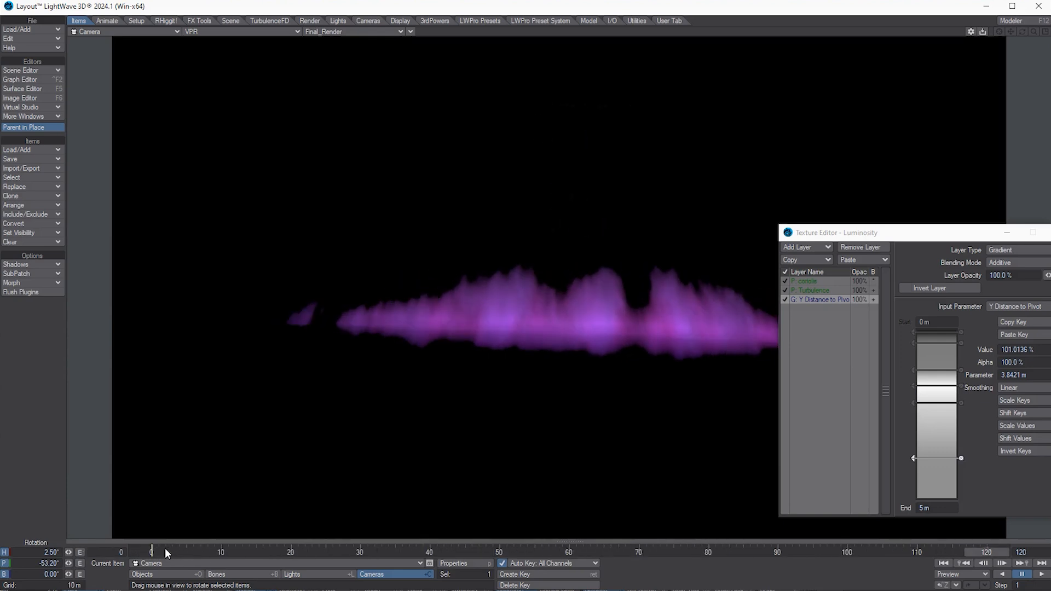
Step: At frame 0, undo an accidental camera clone and start cloning NorthernLightsStripThree
{"action": "left_click", "coordinate": [146, 551]}
{"action": "key", "text": "ctrl+c"}
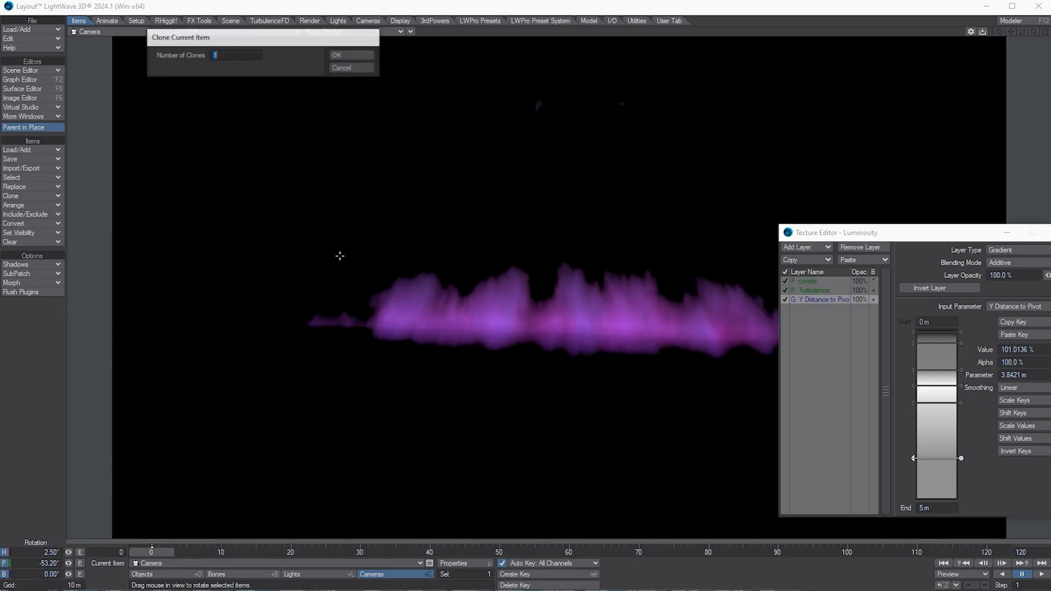
{"action": "left_click", "coordinate": [339, 55]}
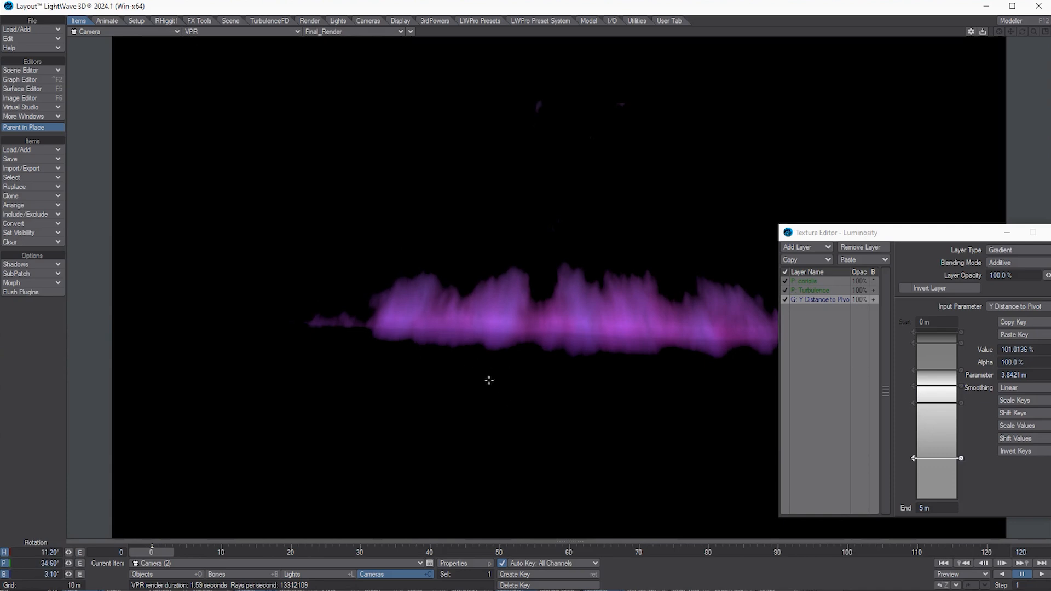
{"action": "key", "text": "ctrl+z"}
{"action": "left_click", "coordinate": [156, 575]}
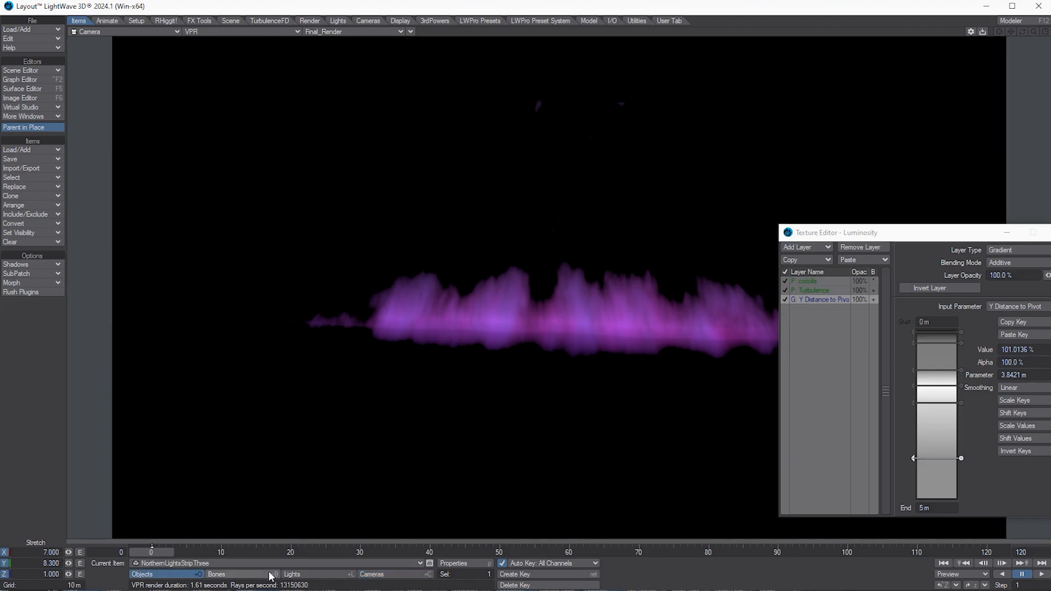
{"action": "key", "text": "ctrl+c"}
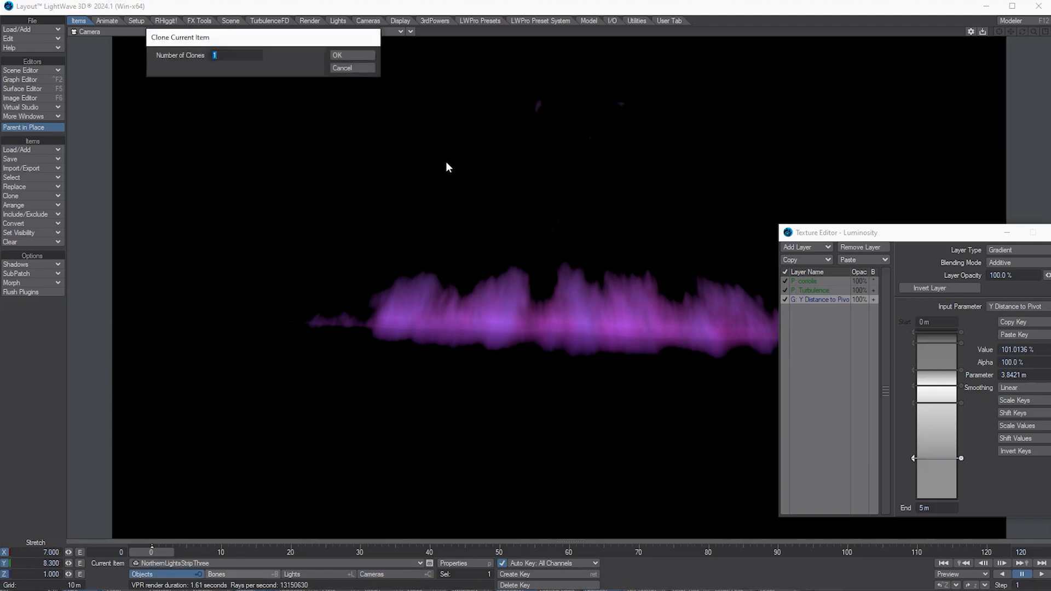
Step: Create one clone and move NorthernLightsStripThree (2) up to about Y 118.55 m, then preview
{"action": "left_click", "coordinate": [355, 56]}
{"action": "mouse_move", "coordinate": [472, 398]}
{"action": "left_mouse_down"}
{"action": "mouse_move", "coordinate": [469, 387]}
{"action": "mouse_move", "coordinate": [476, 413]}
{"action": "mouse_move", "coordinate": [469, 366]}
{"action": "mouse_move", "coordinate": [460, 402]}
{"action": "mouse_move", "coordinate": [467, 347]}
{"action": "mouse_move", "coordinate": [467, 359]}
{"action": "mouse_move", "coordinate": [436, 66]}
{"action": "mouse_move", "coordinate": [468, 359]}
{"action": "left_mouse_up"}
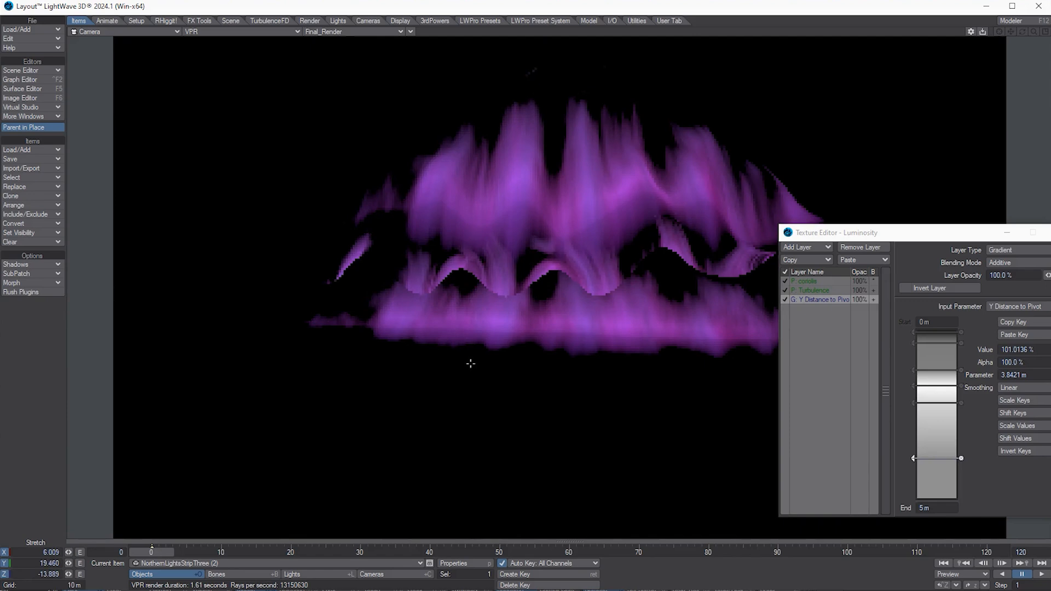
{"action": "key", "text": "ctrl+z"}
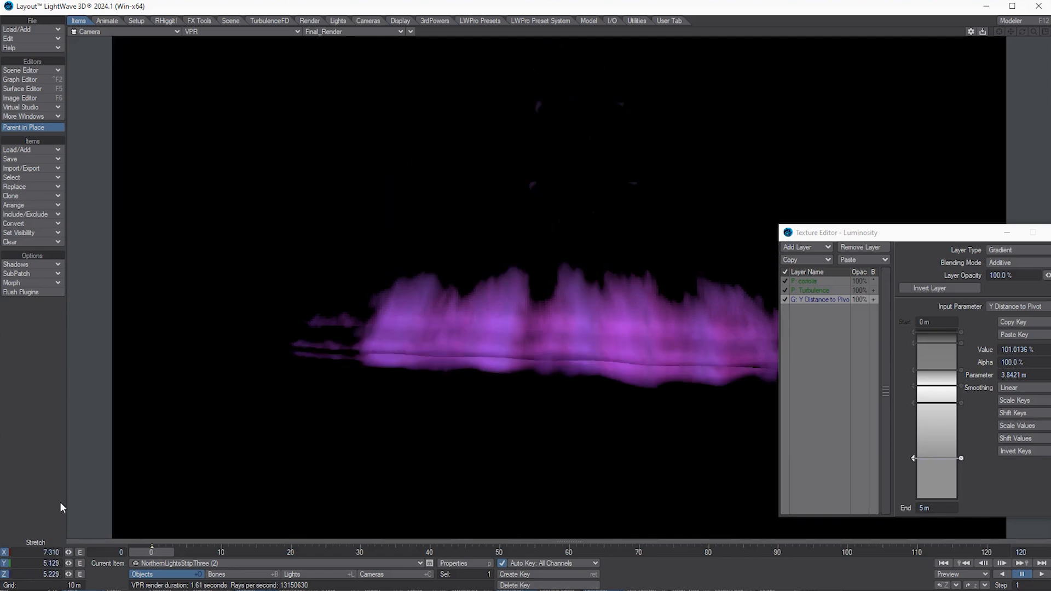
{"action": "key", "text": "t"}
{"action": "mouse_move", "coordinate": [330, 424]}
{"action": "left_mouse_down"}
{"action": "mouse_move", "coordinate": [297, 359]}
{"action": "mouse_move", "coordinate": [310, 334]}
{"action": "mouse_move", "coordinate": [302, 340]}
{"action": "left_mouse_up"}
{"action": "right_click_drag", "start_coordinate": [303, 340], "coordinate": [301, 361]}
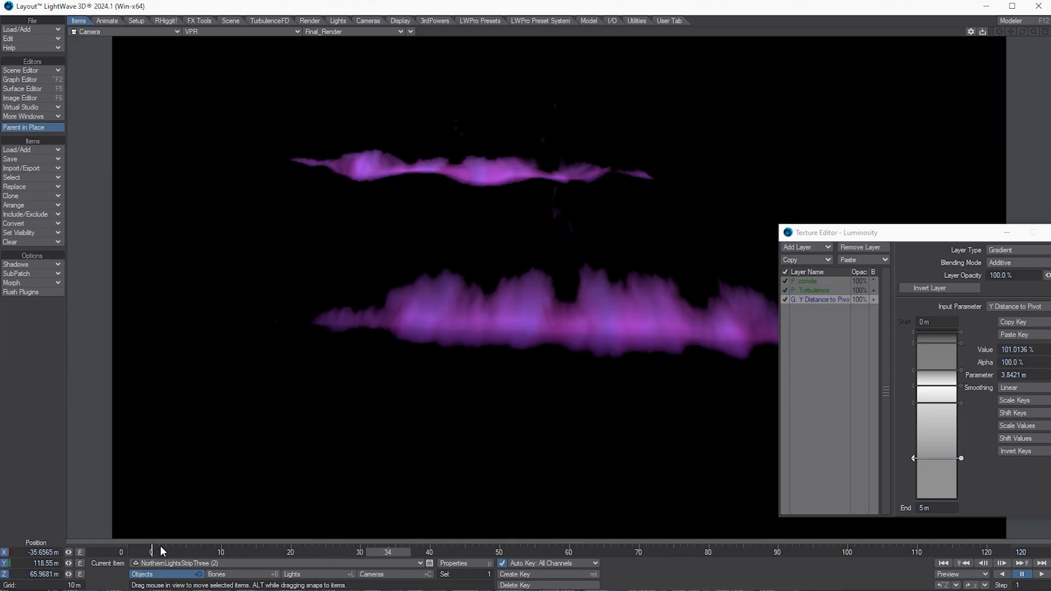
{"action": "mouse_move", "coordinate": [154, 545]}
{"action": "left_mouse_down"}
{"action": "mouse_move", "coordinate": [166, 547]}
{"action": "mouse_move", "coordinate": [99, 545]}
{"action": "mouse_move", "coordinate": [146, 544]}
{"action": "left_mouse_up"}
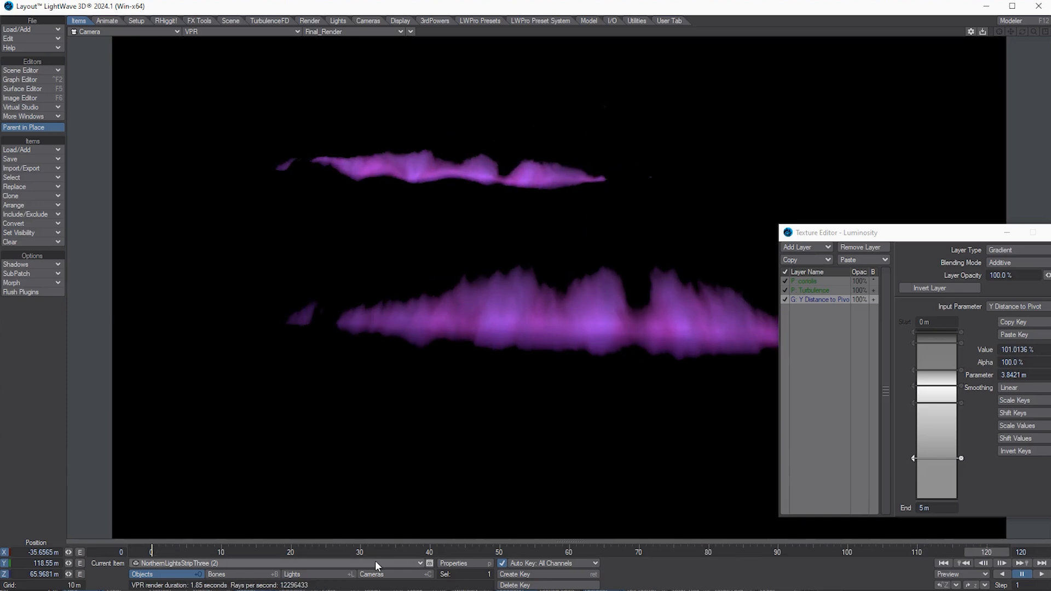
Step: Open Object Properties for the cloned strip NorthernLightsStripThree (2)
{"action": "left_click", "coordinate": [450, 564]}
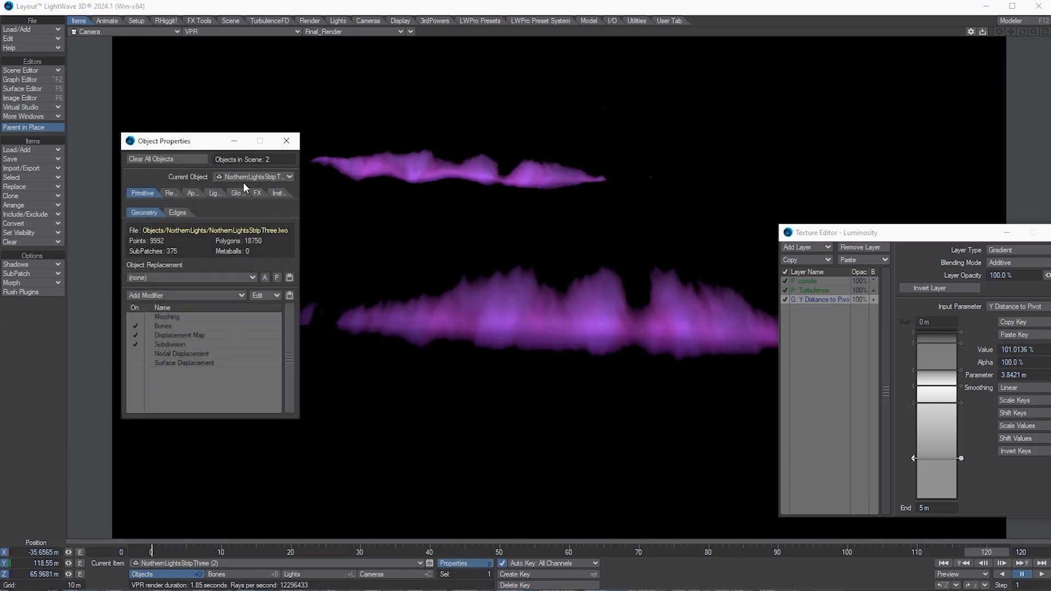
{"action": "left_click_drag", "start_coordinate": [200, 149], "coordinate": [193, 134]}
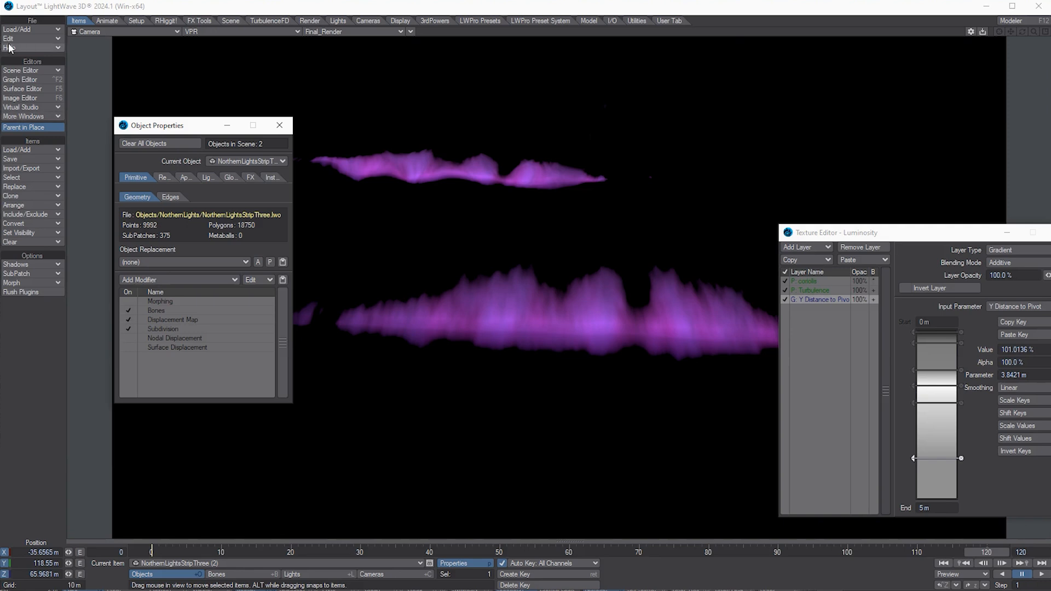
{"action": "left_click", "coordinate": [19, 29]}
{"action": "mouse_move", "coordinate": [14, 61]}
{"action": "left_click", "coordinate": [177, 82]}
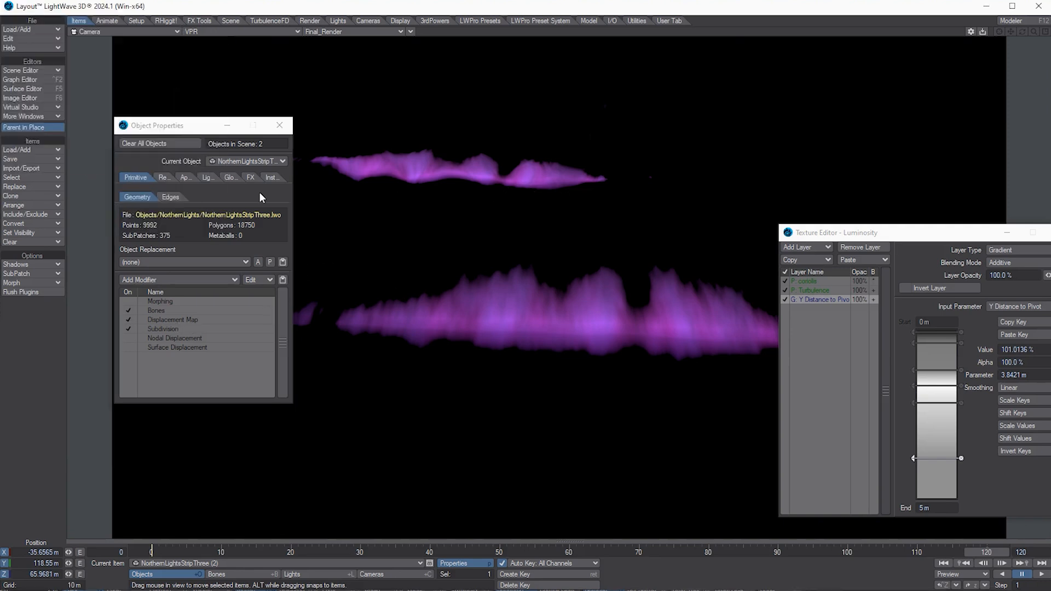
Step: Scale the displacement Turbulence texture to X 1.655 m, Y 1.775 m, Z 1.18 m
{"action": "double_click", "coordinate": [177, 320]}
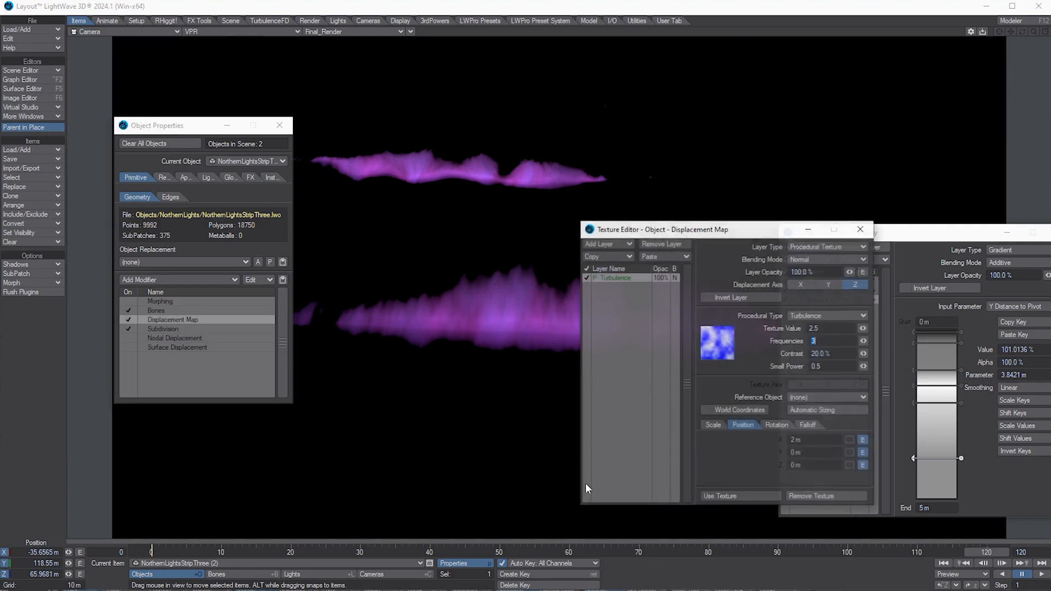
{"action": "left_click", "coordinate": [714, 426]}
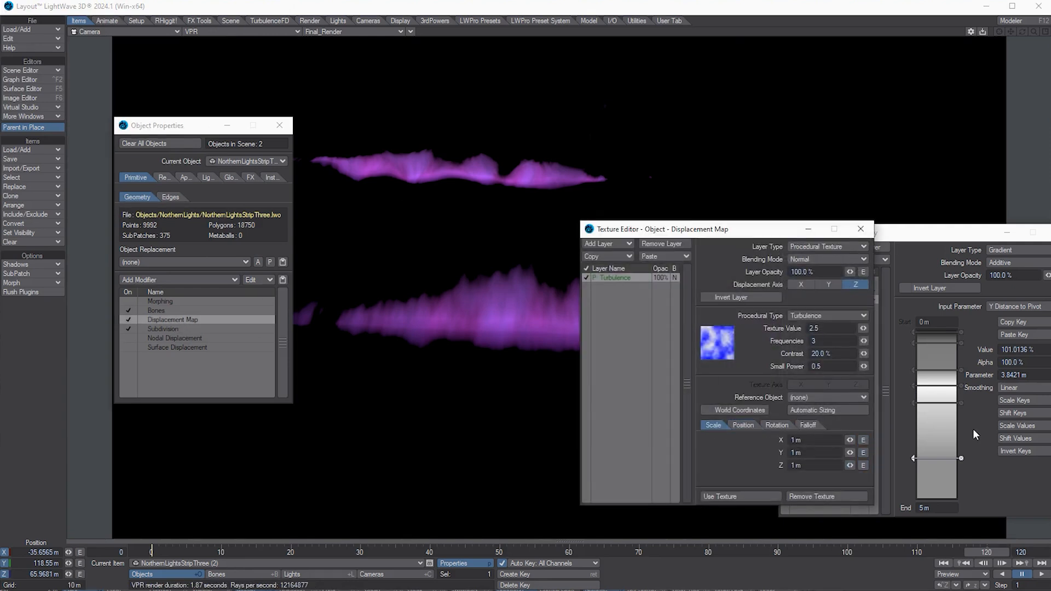
{"action": "left_click_drag", "start_coordinate": [846, 440], "coordinate": [869, 439]}
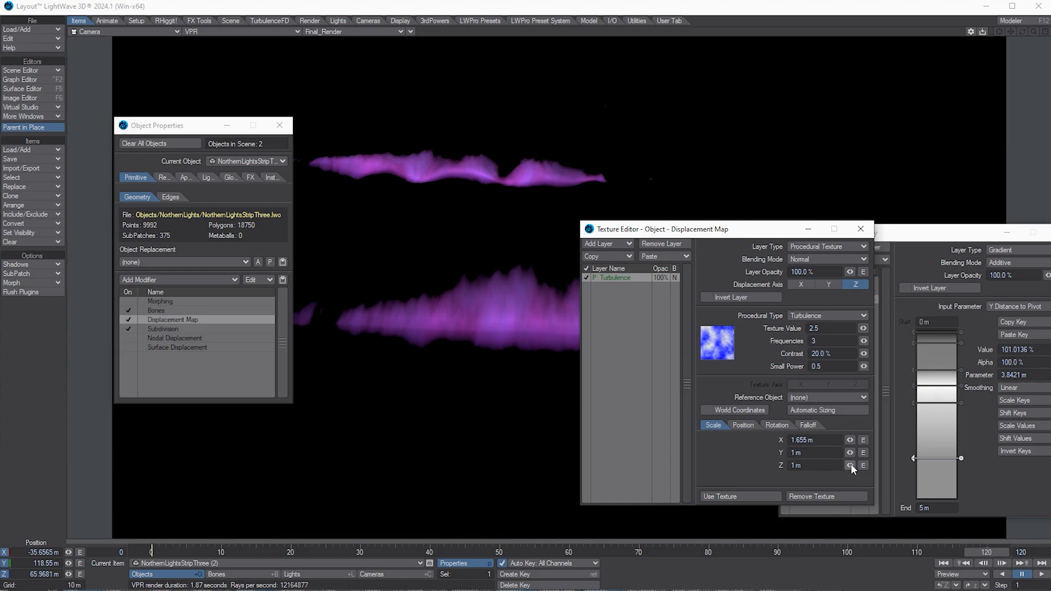
{"action": "mouse_move", "coordinate": [852, 464]}
{"action": "left_mouse_down"}
{"action": "mouse_move", "coordinate": [878, 458]}
{"action": "mouse_move", "coordinate": [851, 455]}
{"action": "left_mouse_up"}
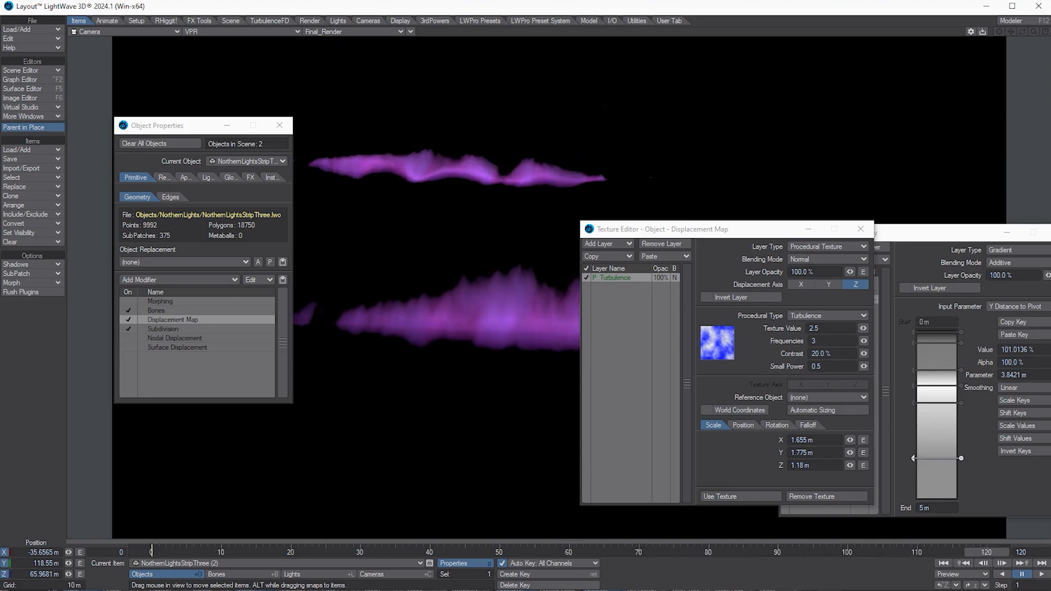
Step: Save the scene as NorthernLightsStripTwo.lws, replacing One with Two in the name
{"action": "left_click", "coordinate": [19, 31]}
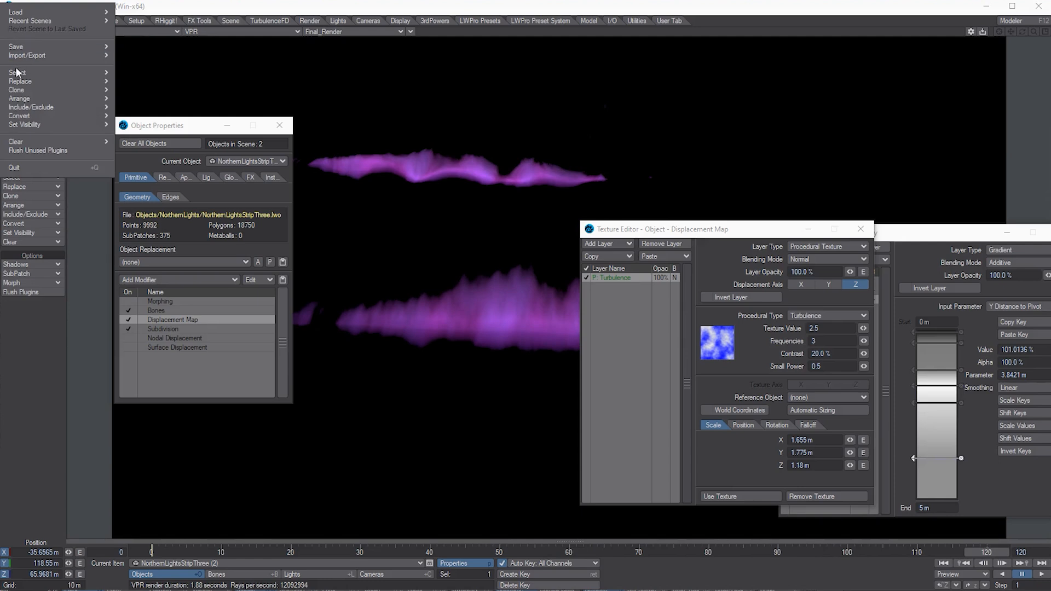
{"action": "mouse_move", "coordinate": [21, 47]}
{"action": "mouse_move", "coordinate": [174, 53]}
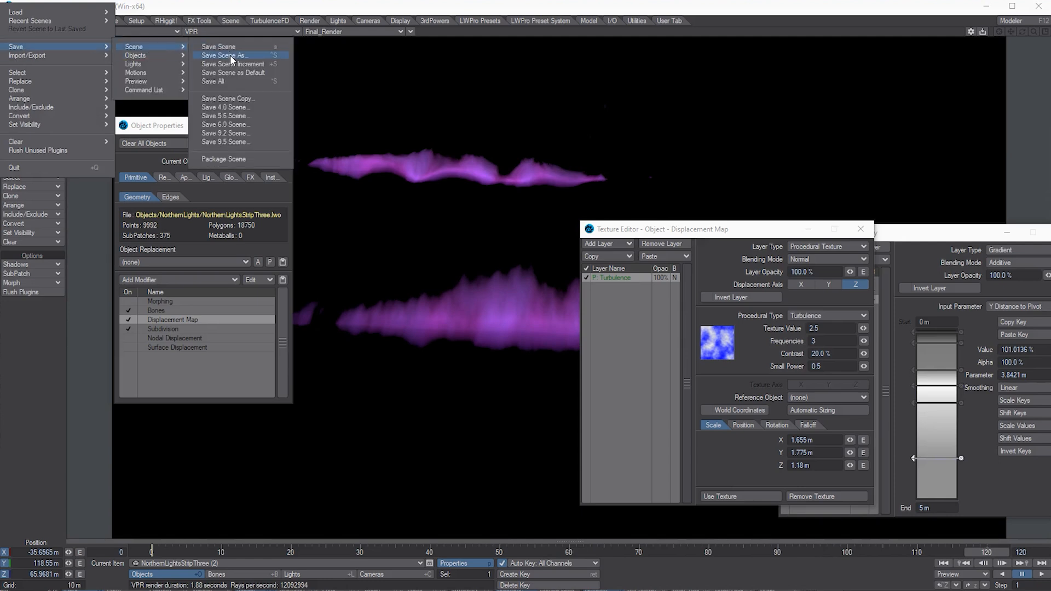
{"action": "left_click", "coordinate": [230, 57]}
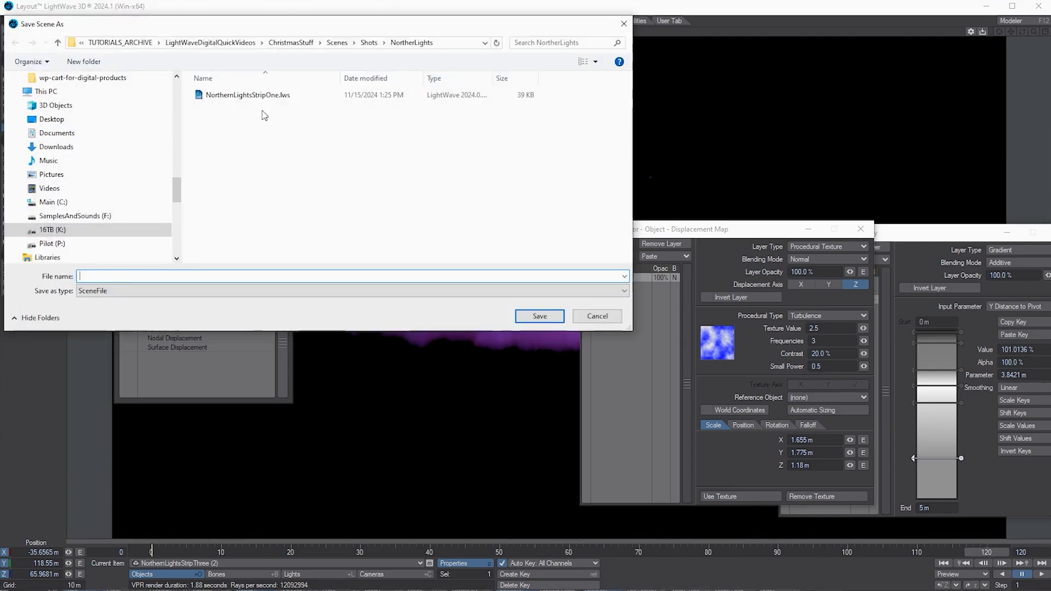
{"action": "double_click", "coordinate": [183, 276]}
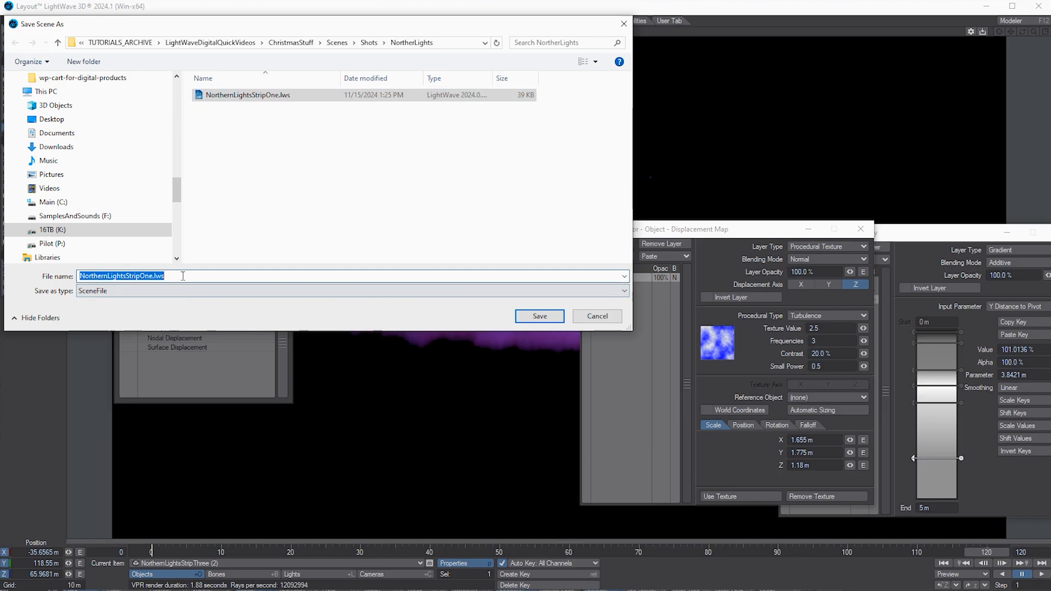
{"action": "left_click", "coordinate": [140, 277]}
{"action": "key", "text": "Delete"}
{"action": "key", "text": "Delete"}
{"action": "key", "text": "Delete"}
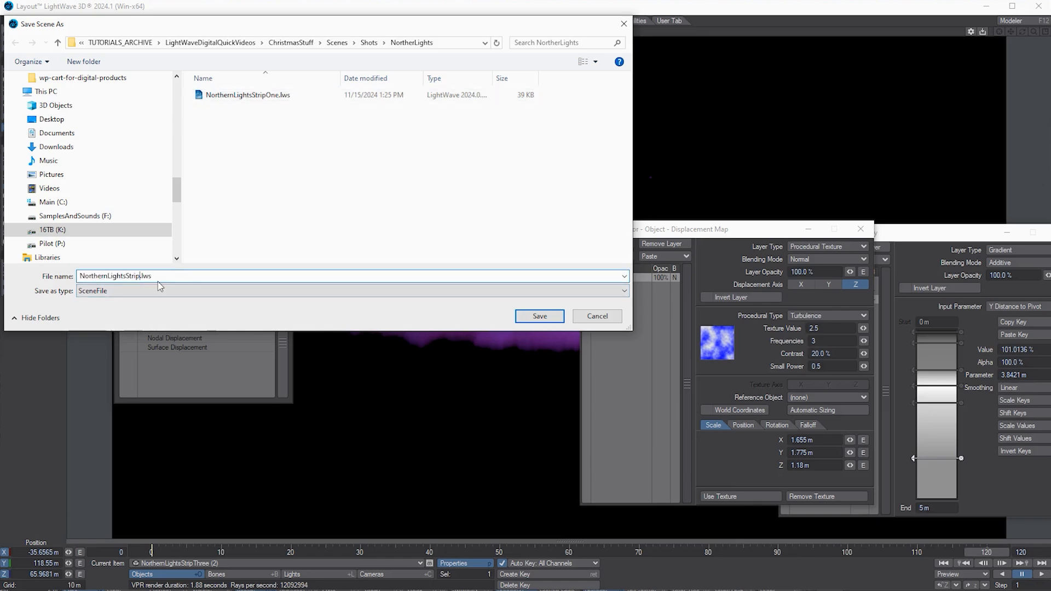
{"action": "type", "text": "Two"}
{"action": "key", "text": "Return"}
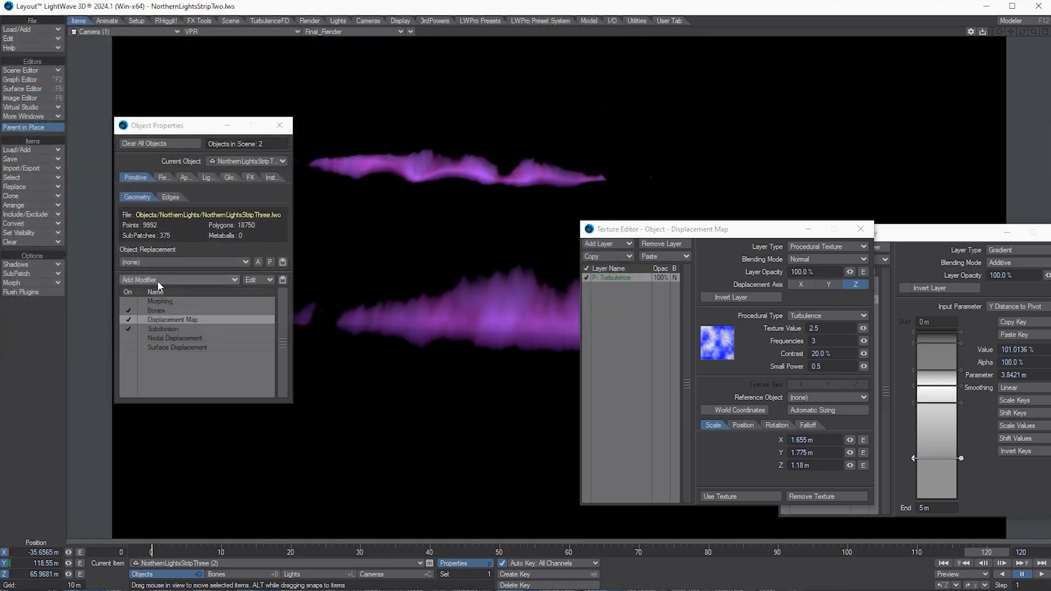
Step: Close the displacement Texture Editor and the Object Properties window
{"action": "left_click_drag", "start_coordinate": [771, 230], "coordinate": [914, 230]}
{"action": "left_click", "coordinate": [1004, 229]}
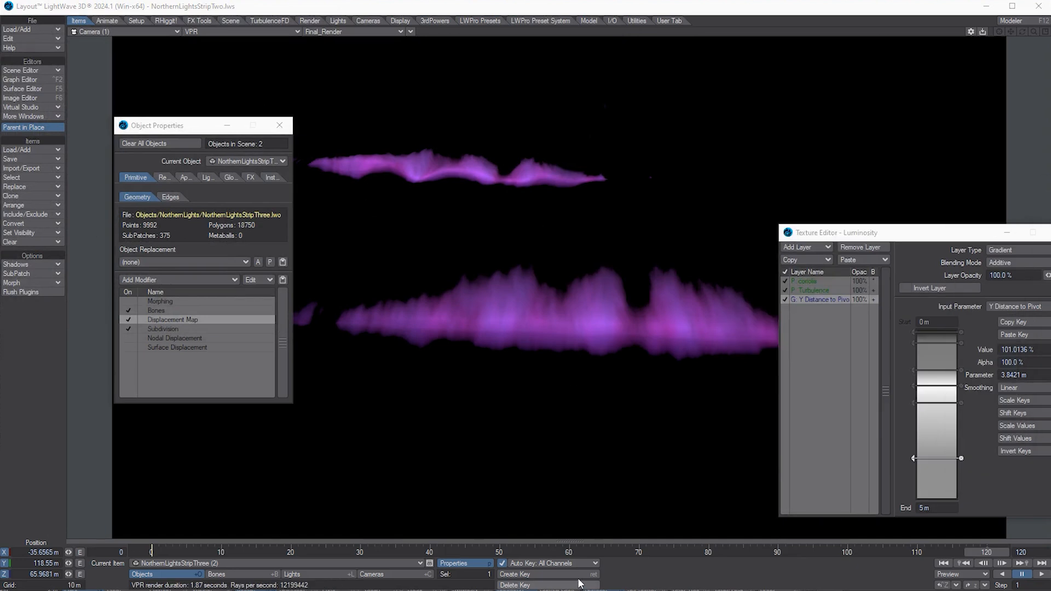
{"action": "scroll", "coordinate": [610, 549], "scroll_direction": "up", "scroll_amount": 12}
{"action": "scroll", "coordinate": [611, 553], "scroll_direction": "down", "scroll_amount": 12}
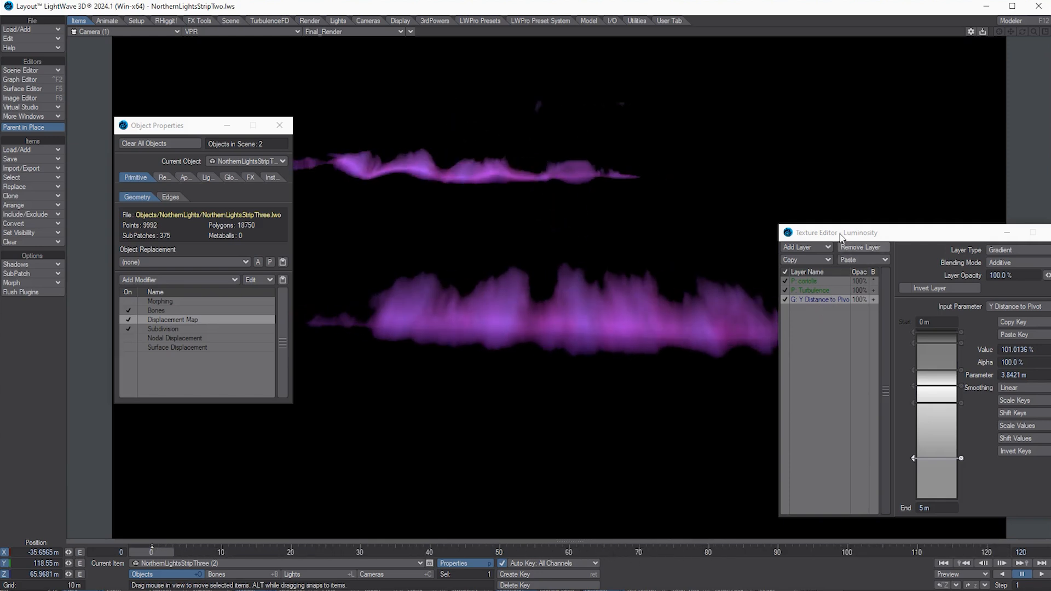
{"action": "left_click_drag", "start_coordinate": [840, 236], "coordinate": [925, 255]}
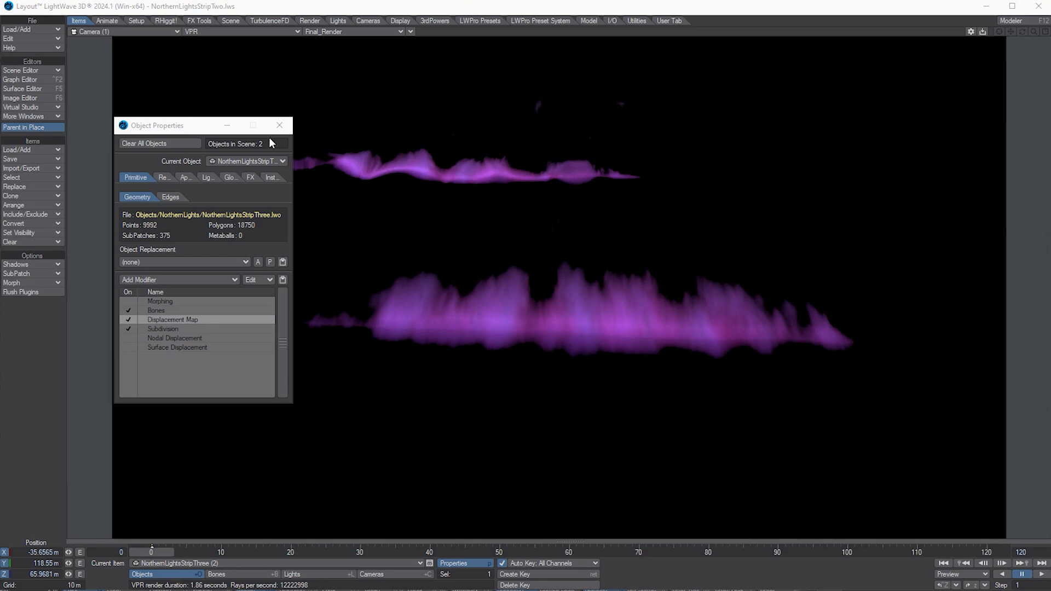
{"action": "left_click", "coordinate": [279, 125]}
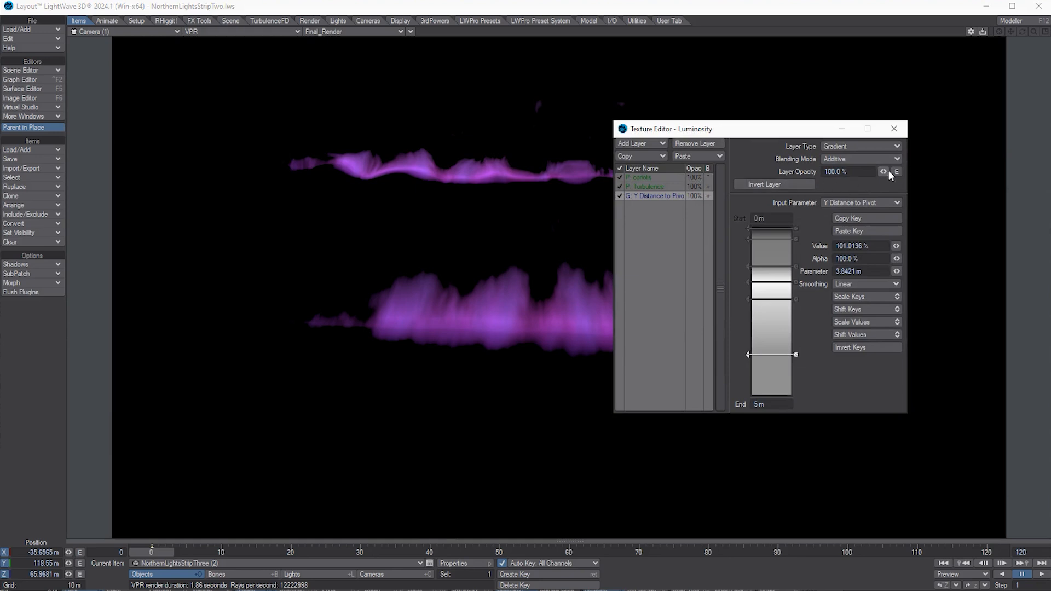
Step: Lower the luminosity gradient layer's opacity and turn off Invert Layer
{"action": "mouse_move", "coordinate": [884, 173]}
{"action": "left_mouse_down"}
{"action": "mouse_move", "coordinate": [849, 176]}
{"action": "mouse_move", "coordinate": [912, 173]}
{"action": "mouse_move", "coordinate": [883, 173]}
{"action": "left_mouse_up"}
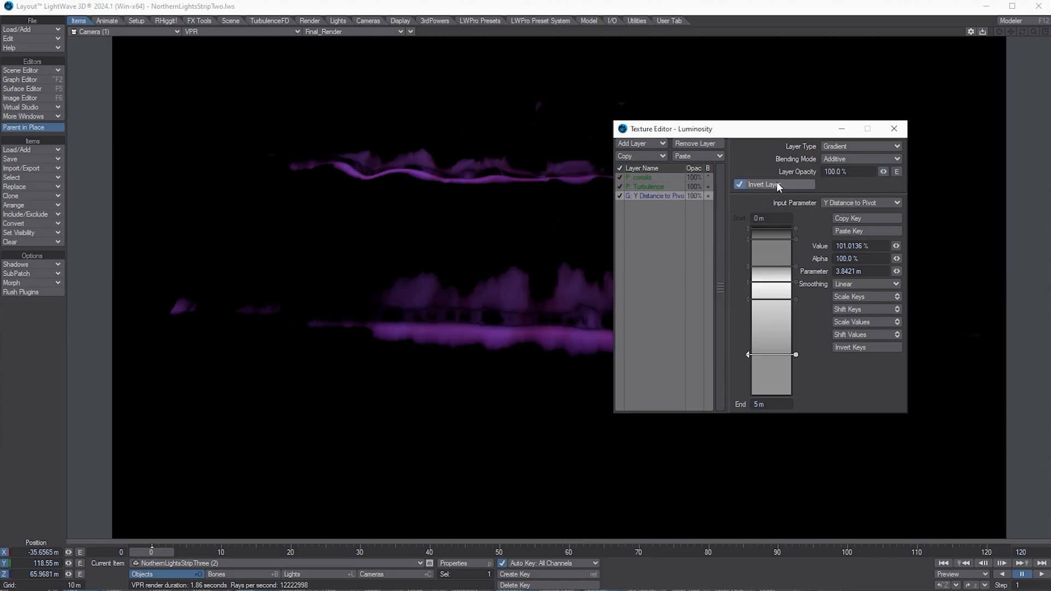
{"action": "left_click", "coordinate": [764, 187]}
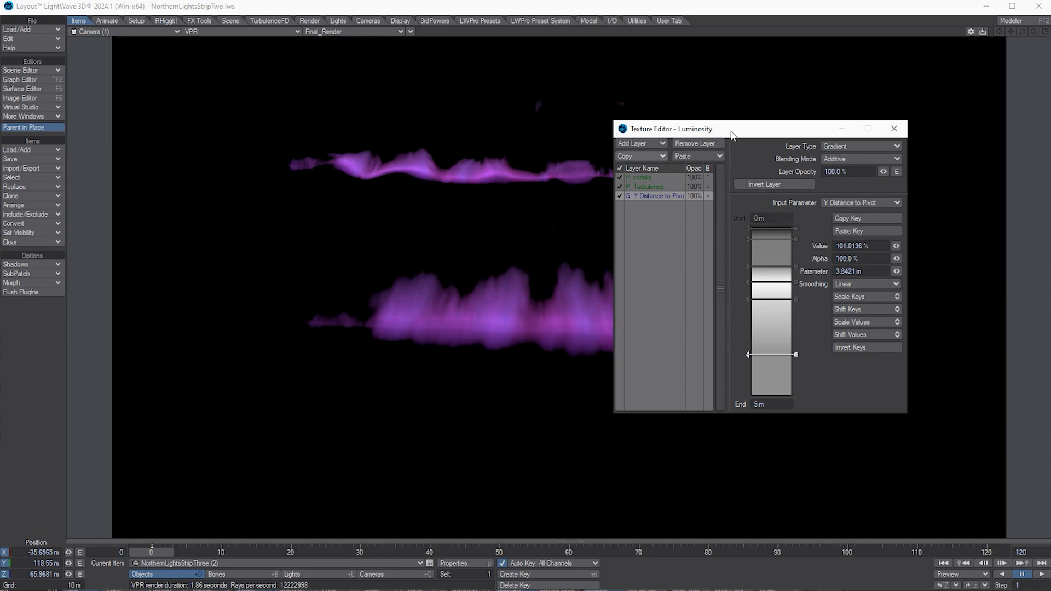
{"action": "left_click_drag", "start_coordinate": [791, 130], "coordinate": [929, 11]}
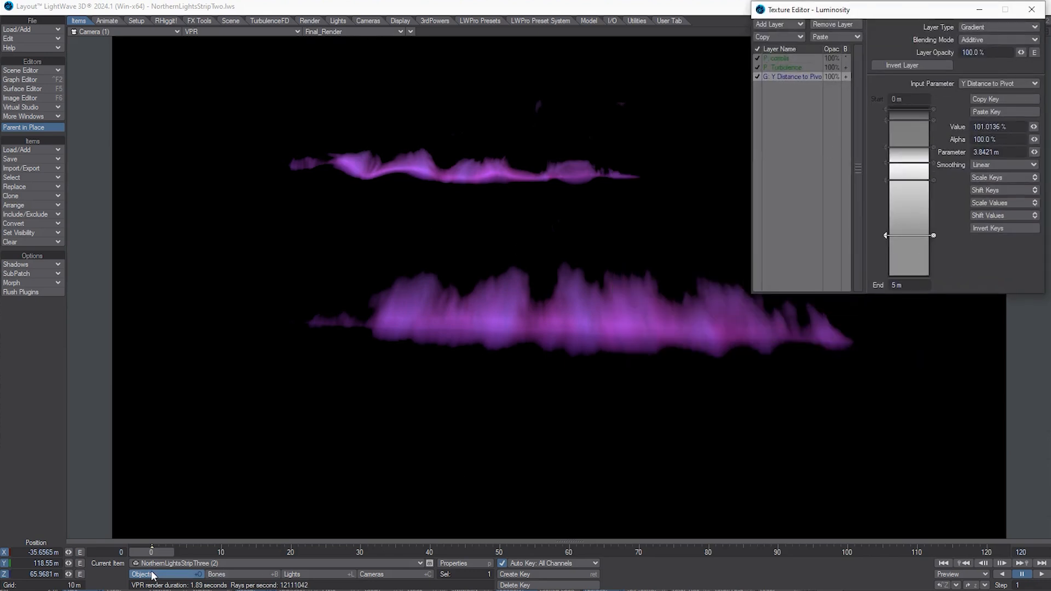
{"action": "left_click", "coordinate": [149, 554]}
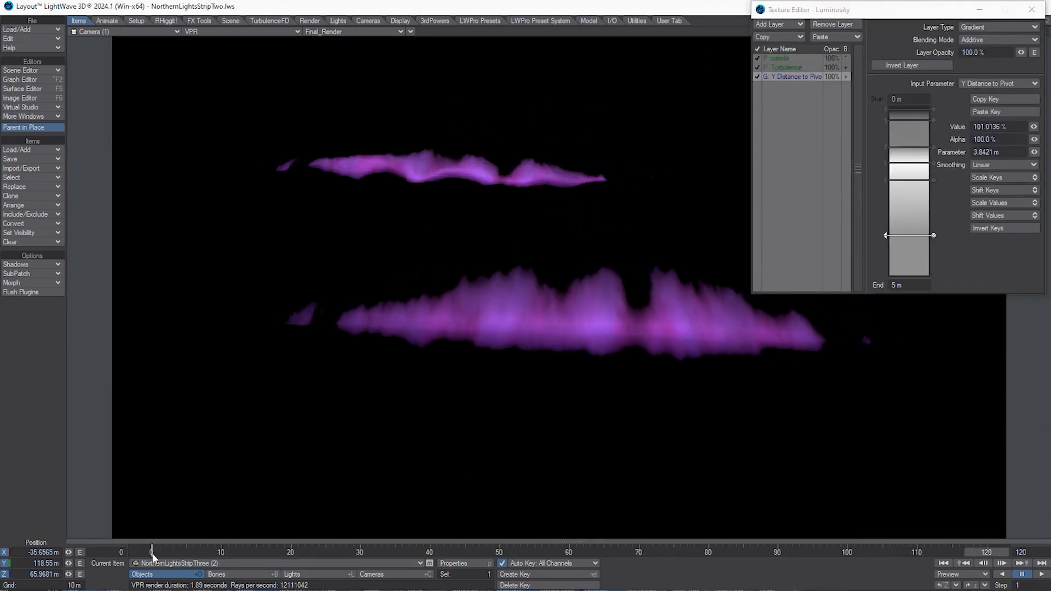
Step: Scrub the timeline to preview both auroras animating together
{"action": "mouse_move", "coordinate": [142, 553]}
{"action": "left_mouse_down"}
{"action": "mouse_move", "coordinate": [254, 561]}
{"action": "mouse_move", "coordinate": [139, 553]}
{"action": "mouse_move", "coordinate": [242, 554]}
{"action": "mouse_move", "coordinate": [154, 557]}
{"action": "left_mouse_up"}
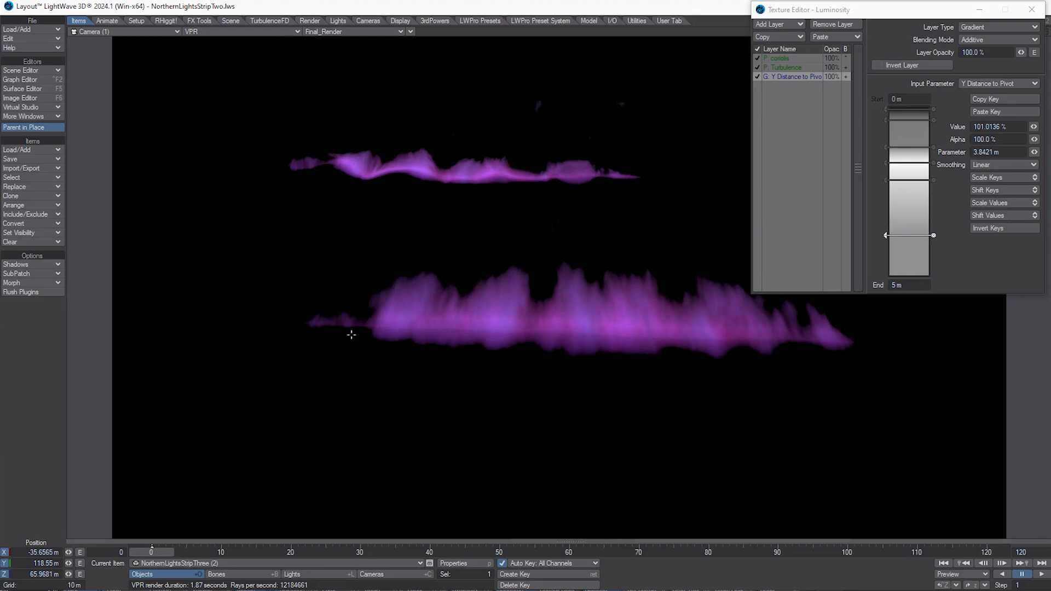
{"action": "left_click_drag", "start_coordinate": [169, 550], "coordinate": [195, 551]}
{"action": "left_click_drag", "start_coordinate": [292, 555], "coordinate": [163, 555]}
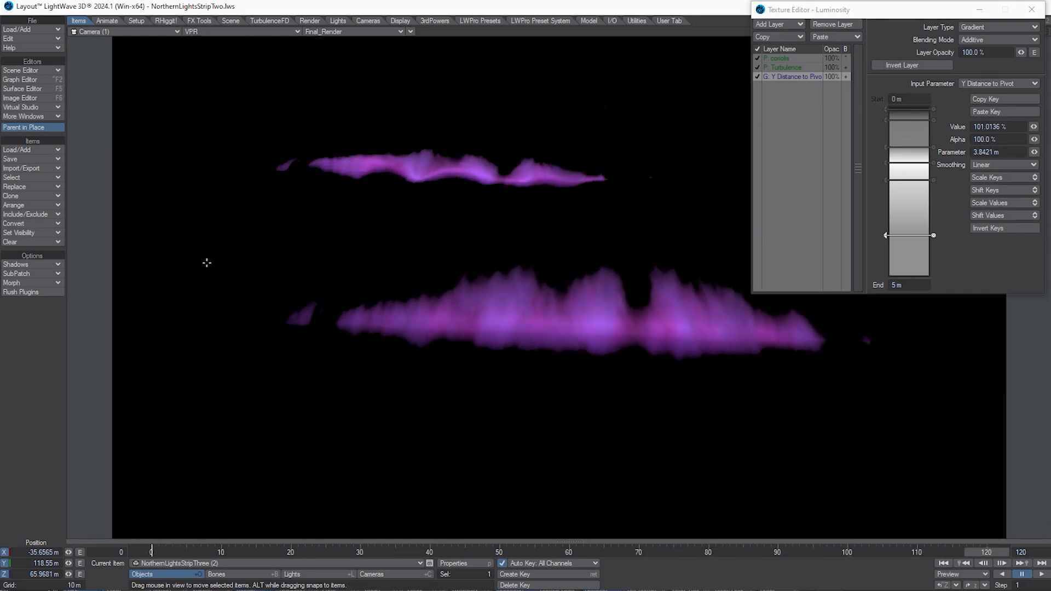
{"action": "left_click_drag", "start_coordinate": [898, 11], "coordinate": [887, 67]}
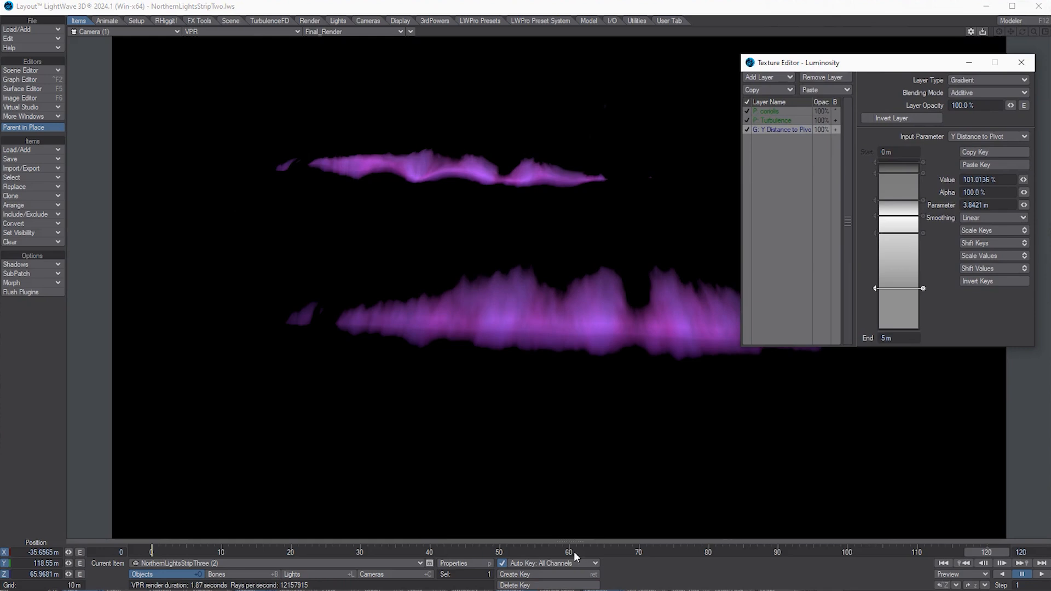